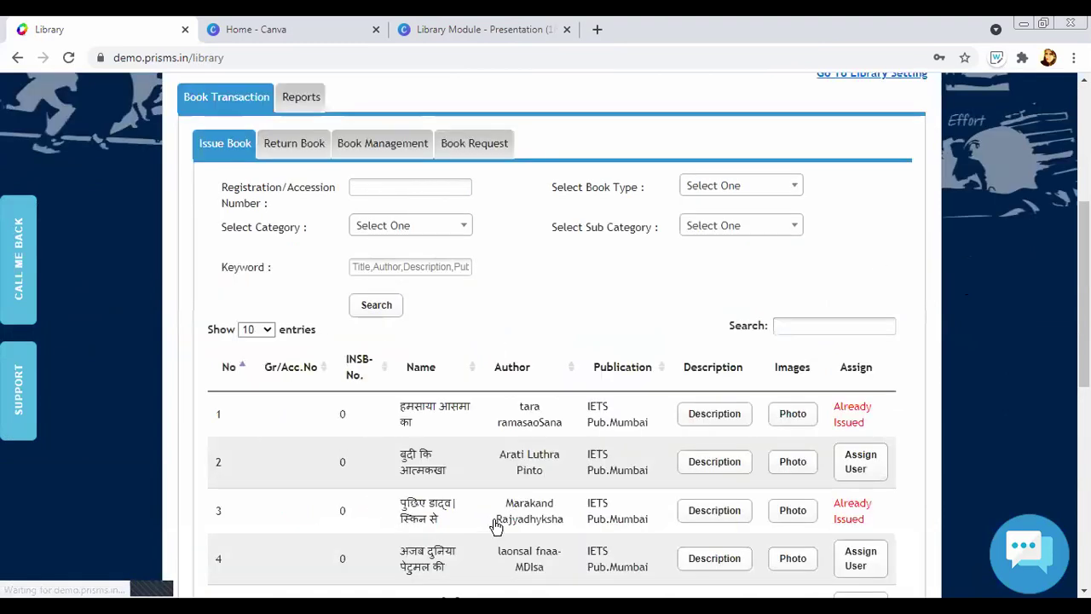
Open the library settings page in a new browser tab and switch to it
scroll(857, 165, "up", 1)
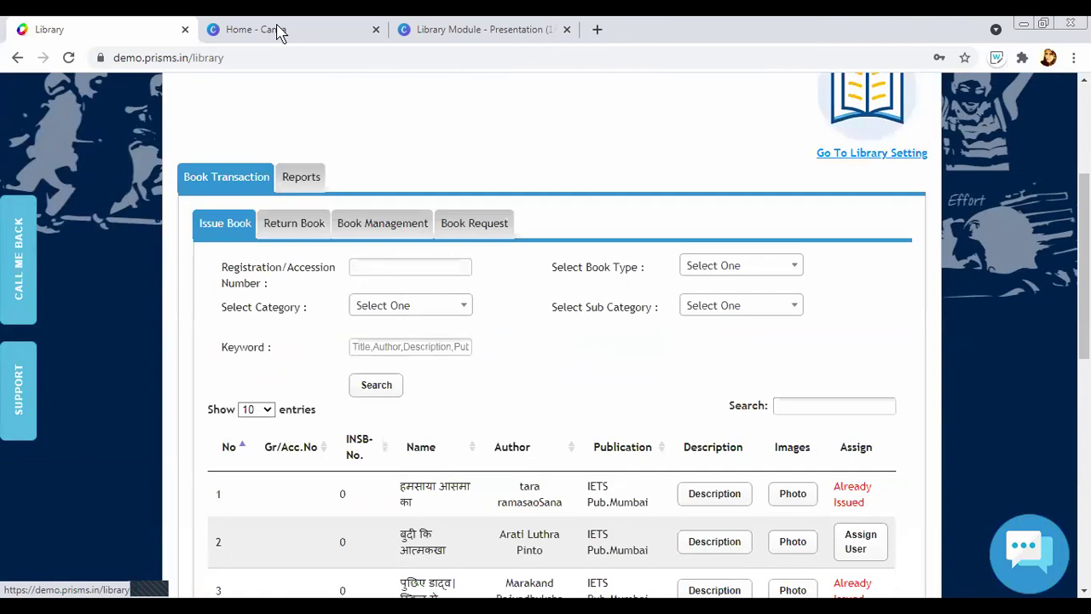
key("Menu")
key("Return")
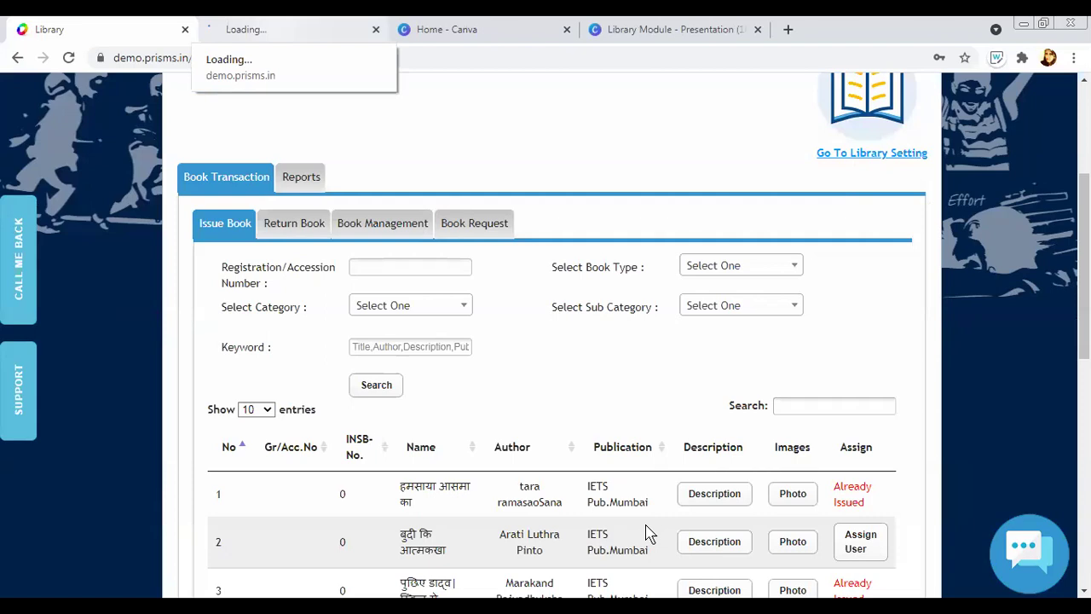
key("ctrl+Tab")
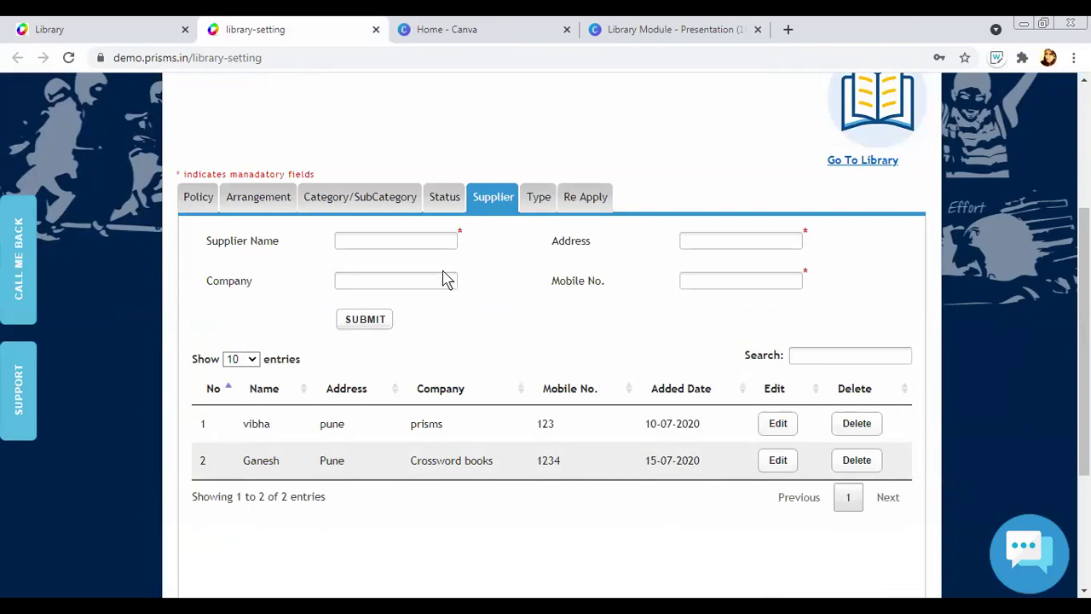
Fill in the new supplier's name and address in the library's supplier settings
left_click(453, 242)
left_click(440, 237)
left_click(438, 238)
type("Vinita")
left_click(693, 237)
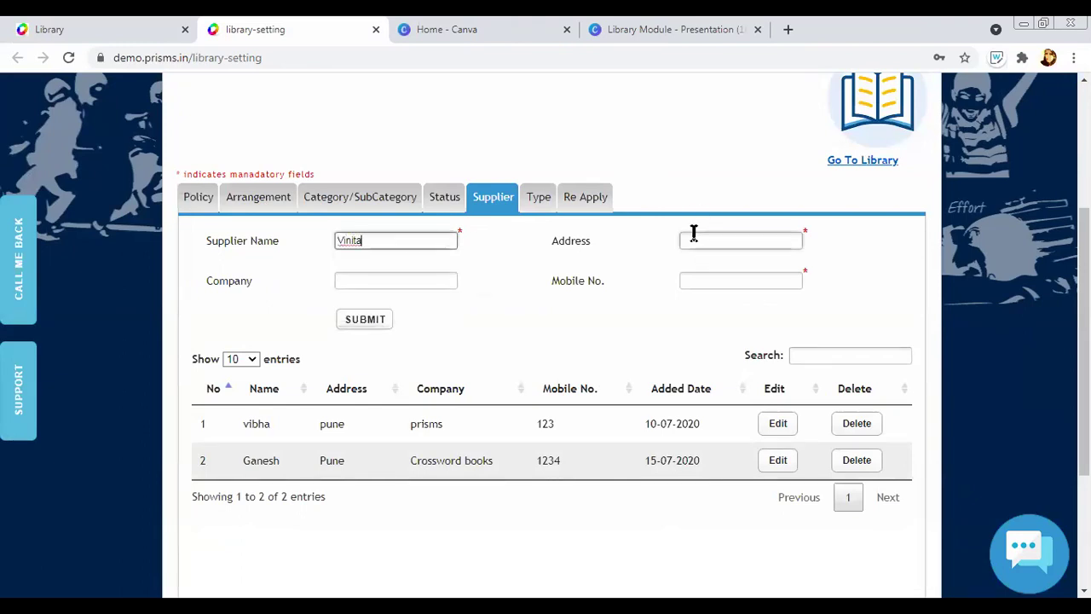
type("ABC street")
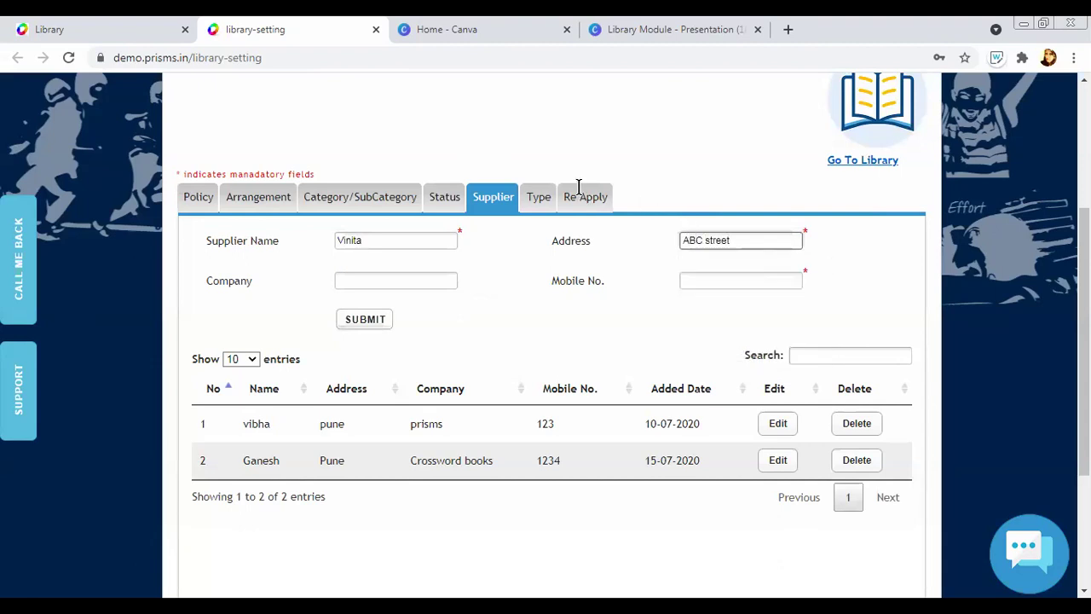
Set the supplier's company to ABC, fill in the mobile number, and submit the new supplier
key("Tab")
type("ABC")
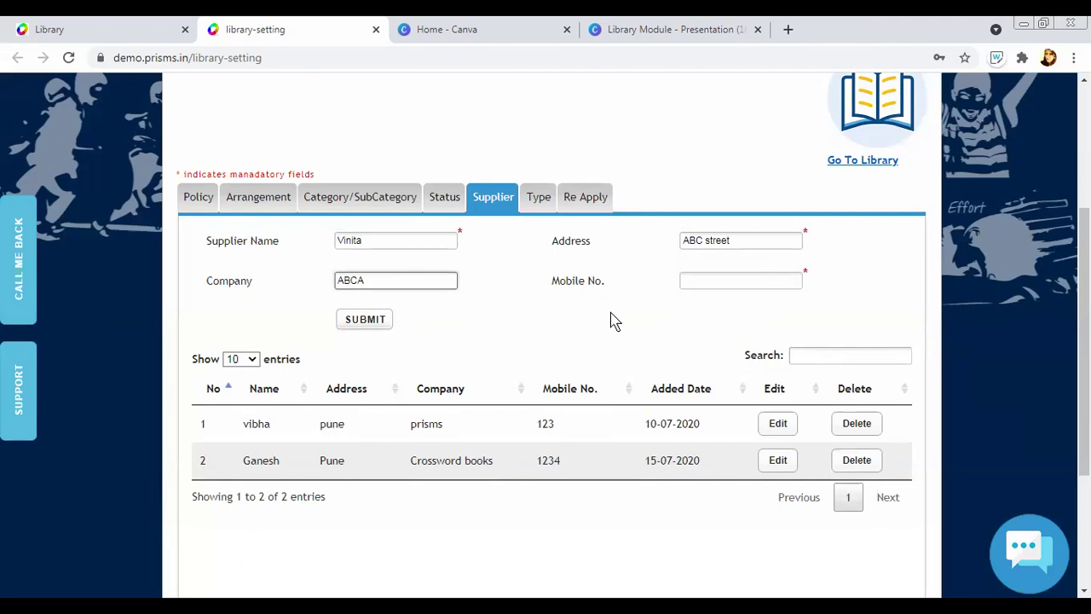
left_click(694, 285)
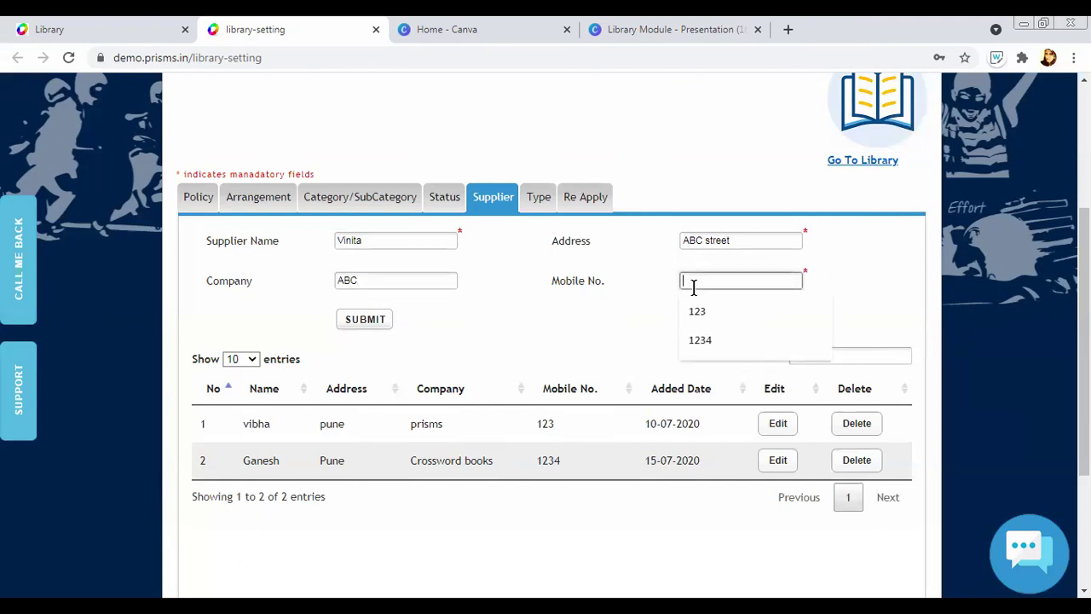
type("5658")
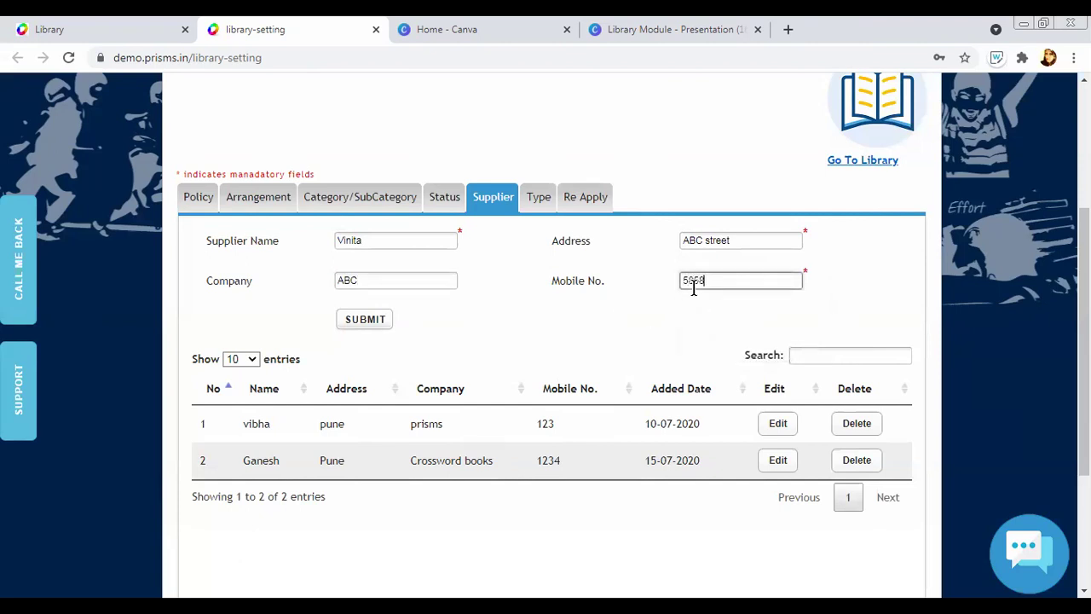
type("585858")
left_click(377, 326)
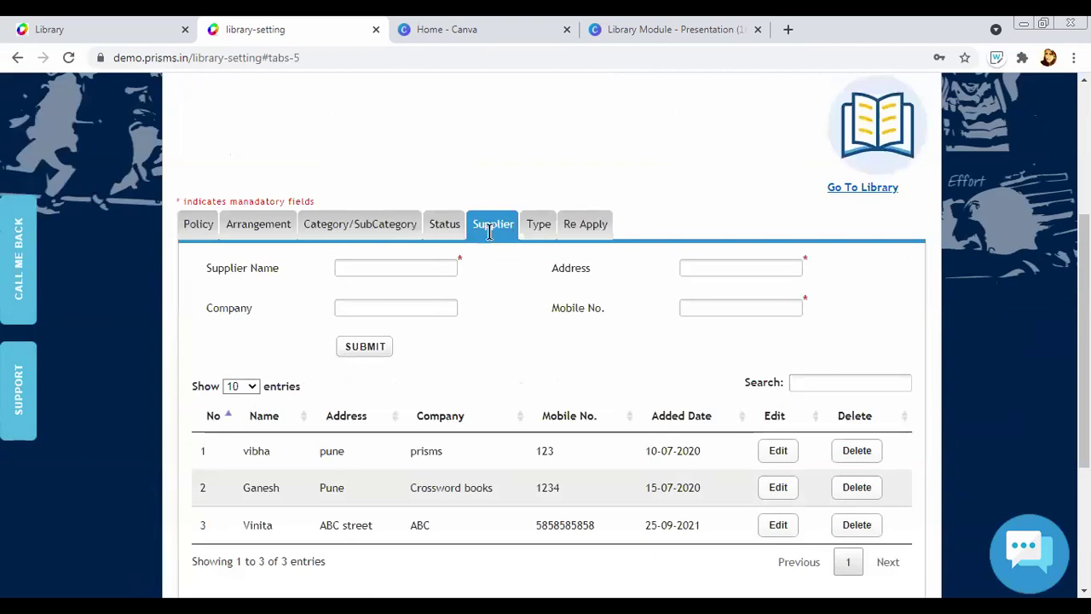
Examine the list of book types in the library settings and open the status settings
left_click(540, 235)
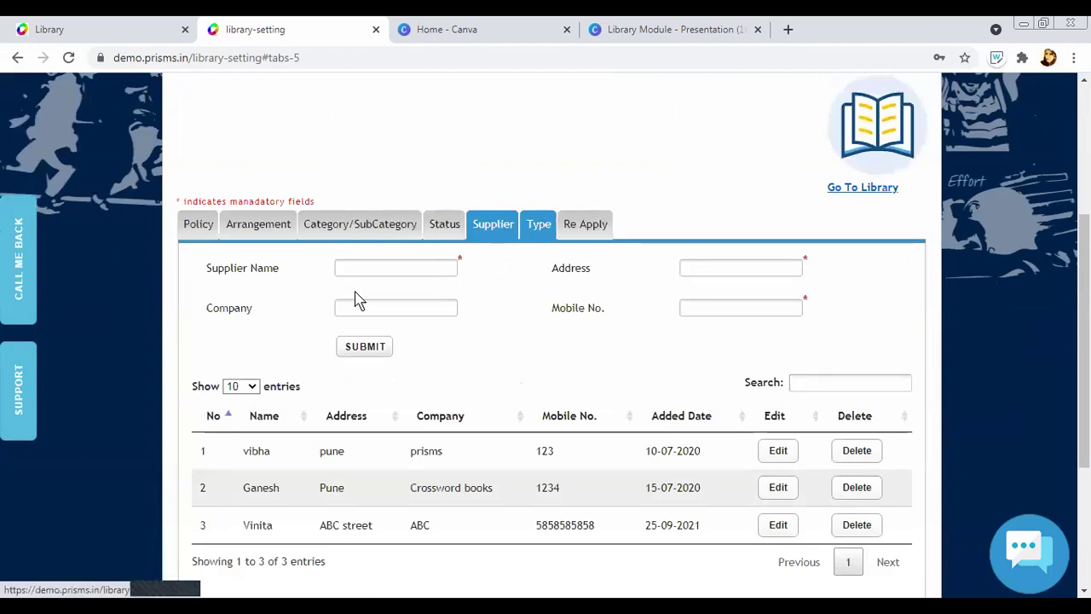
scroll(381, 309, "down", 1)
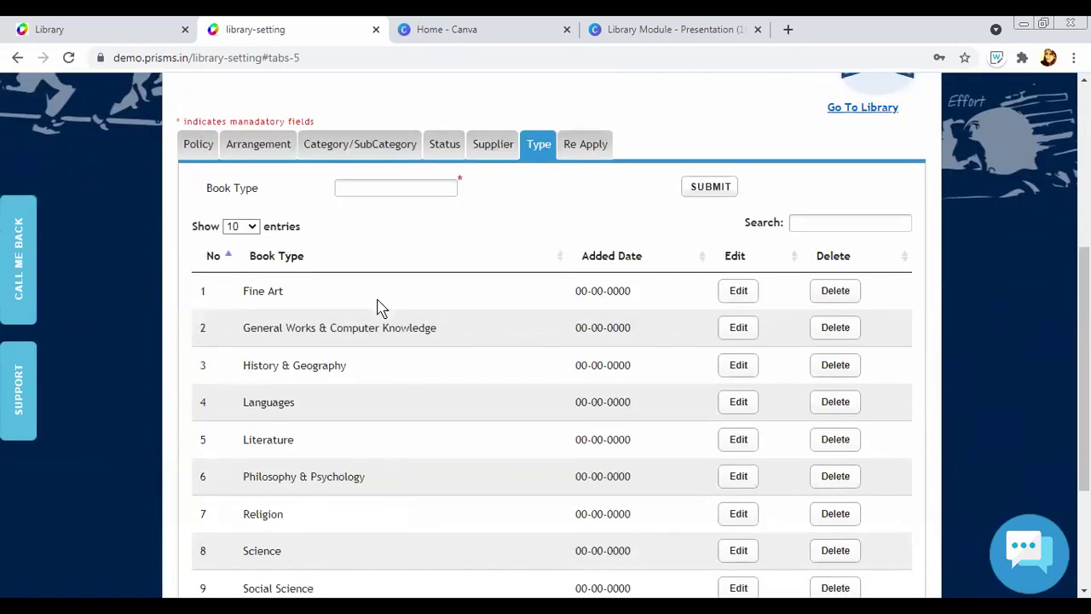
scroll(276, 384, "down", 1)
scroll(335, 277, "down", 2)
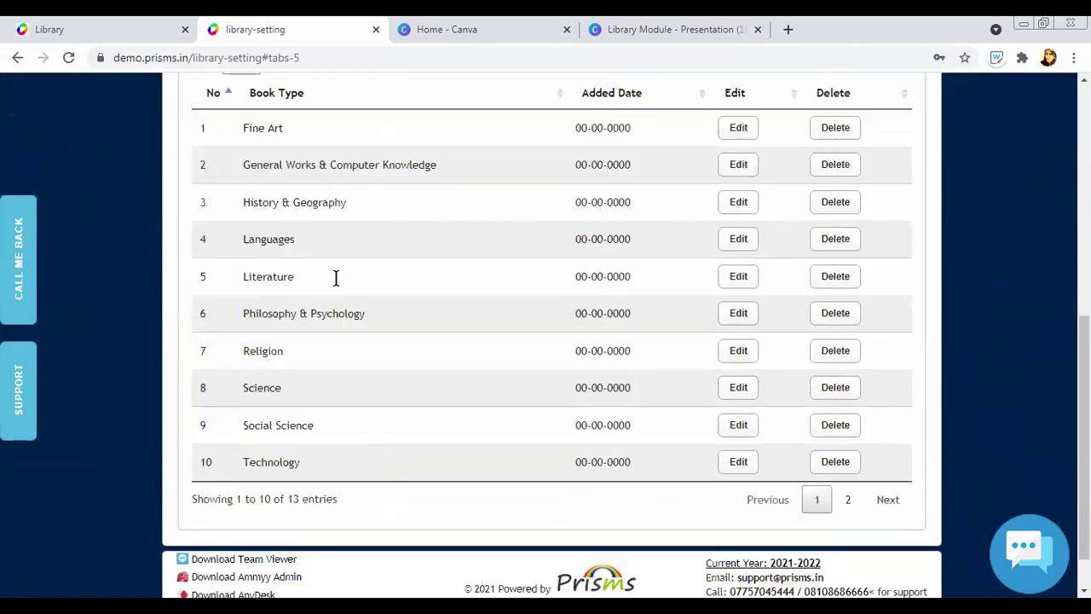
scroll(336, 284, "up", 3)
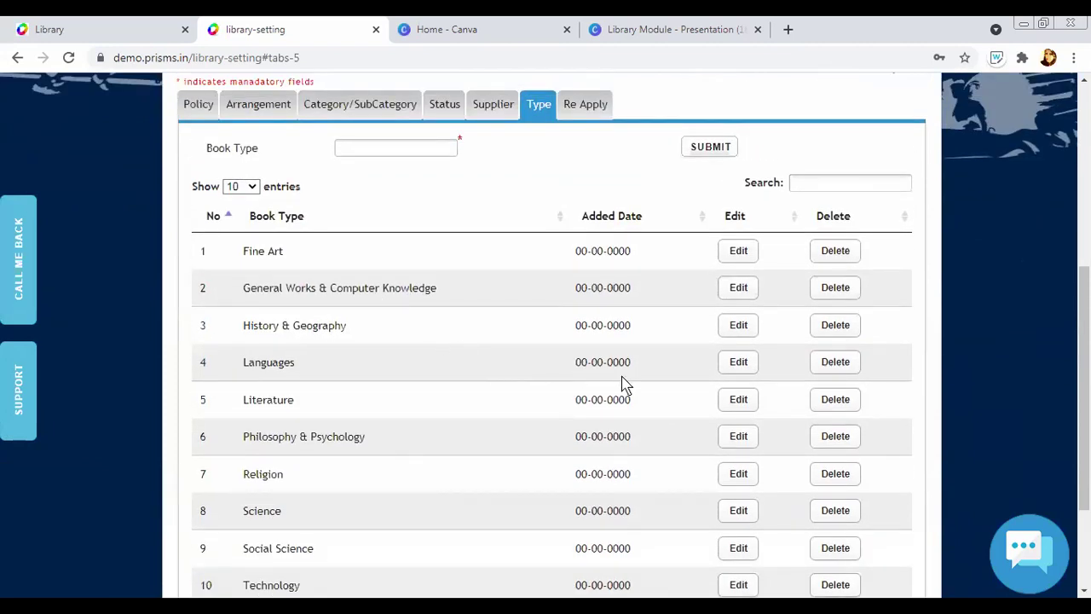
scroll(681, 424, "down", 2)
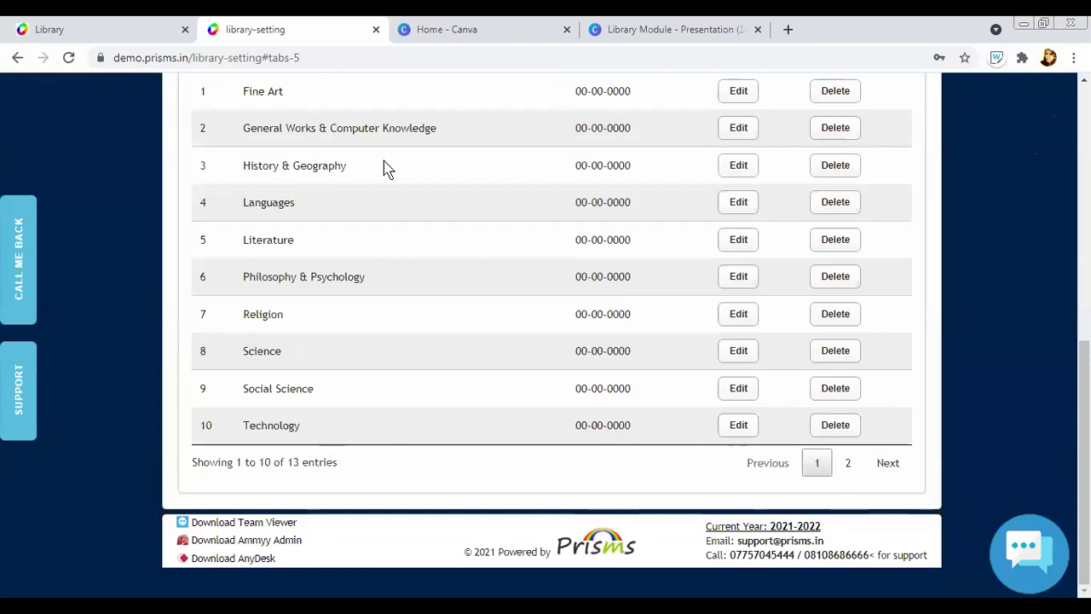
scroll(465, 122, "up", 1)
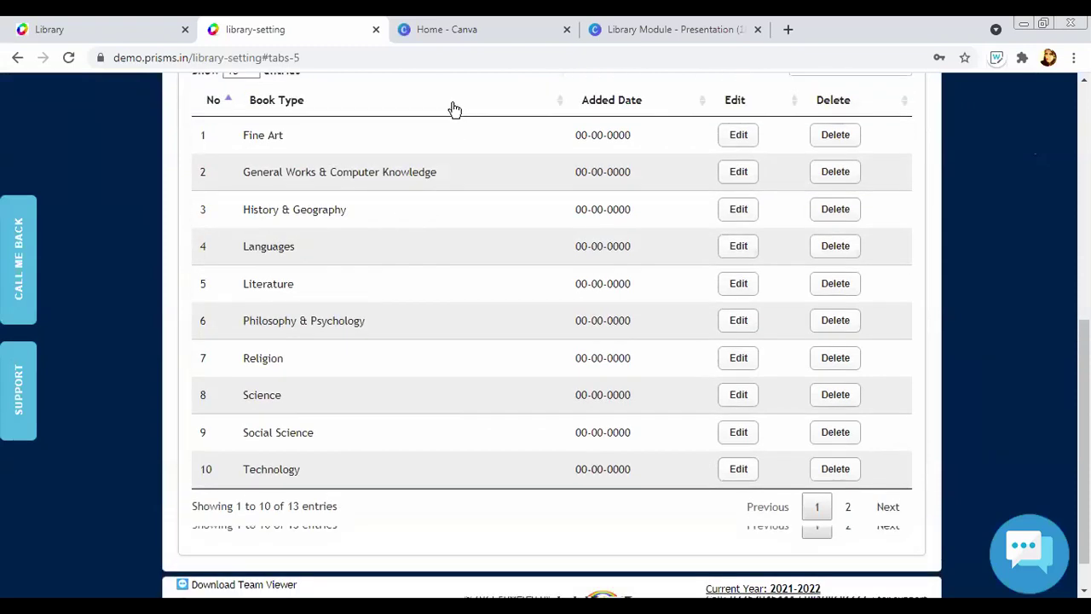
scroll(454, 109, "up", 2)
left_click(446, 109)
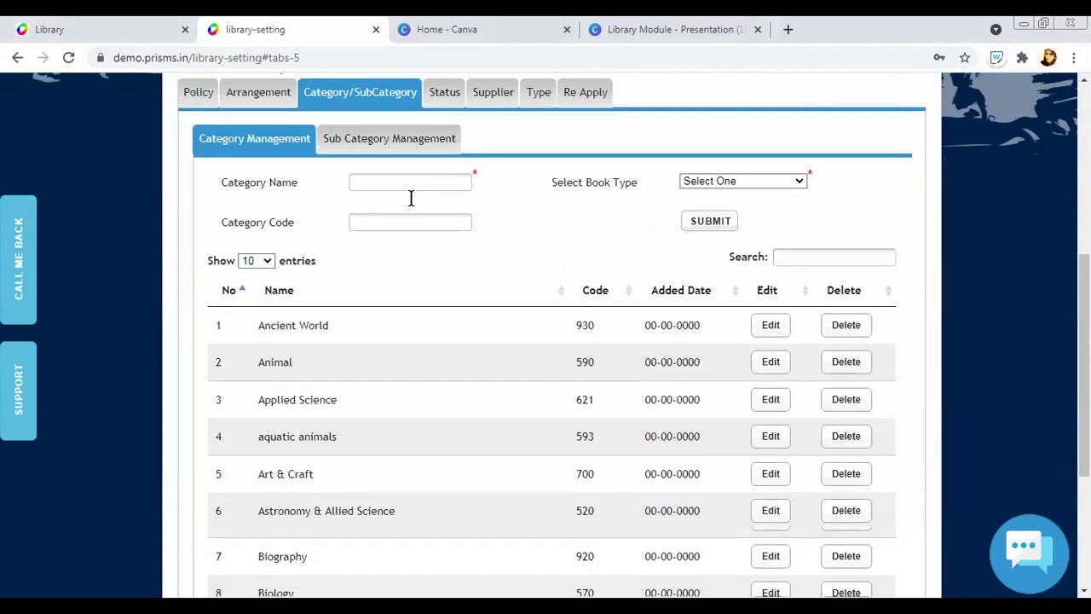
Fill in the new category form with the category name Fiction and the book type Languages
left_click(411, 197)
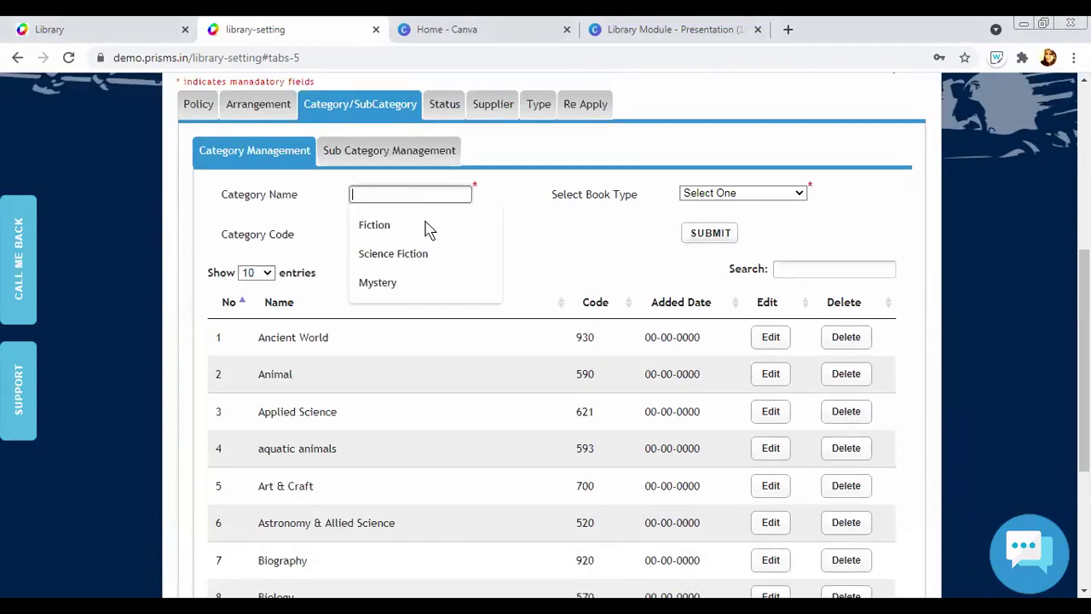
key("Down")
key("Return")
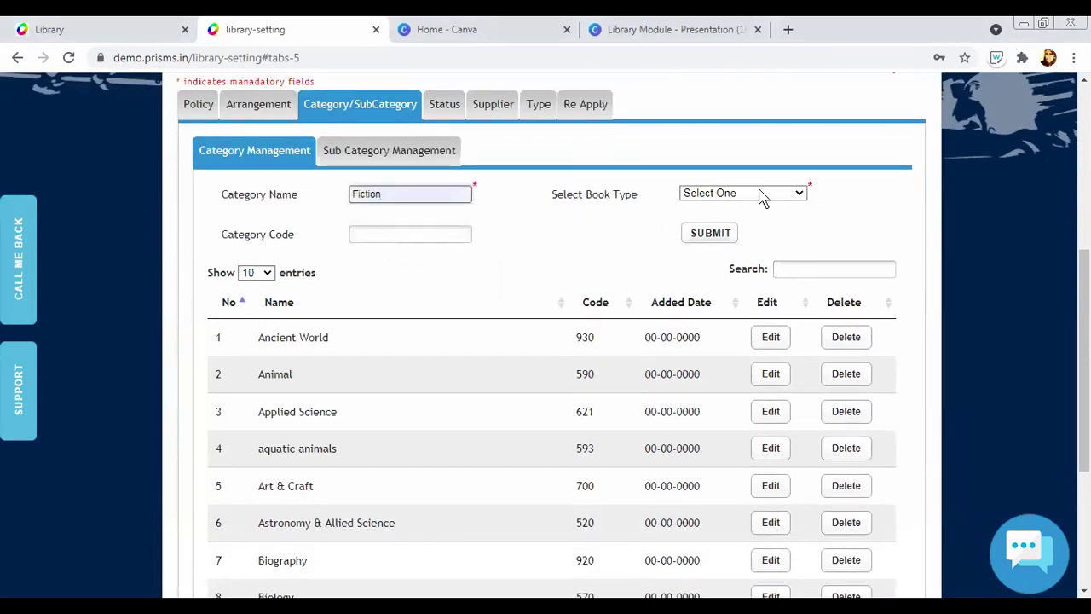
left_click(762, 193)
type("so")
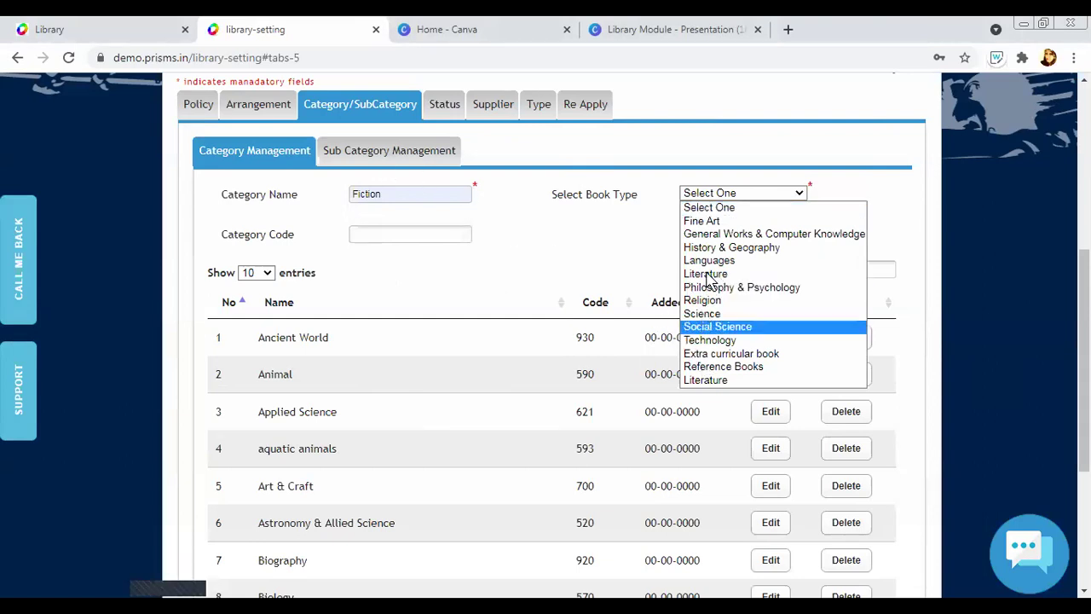
type("p")
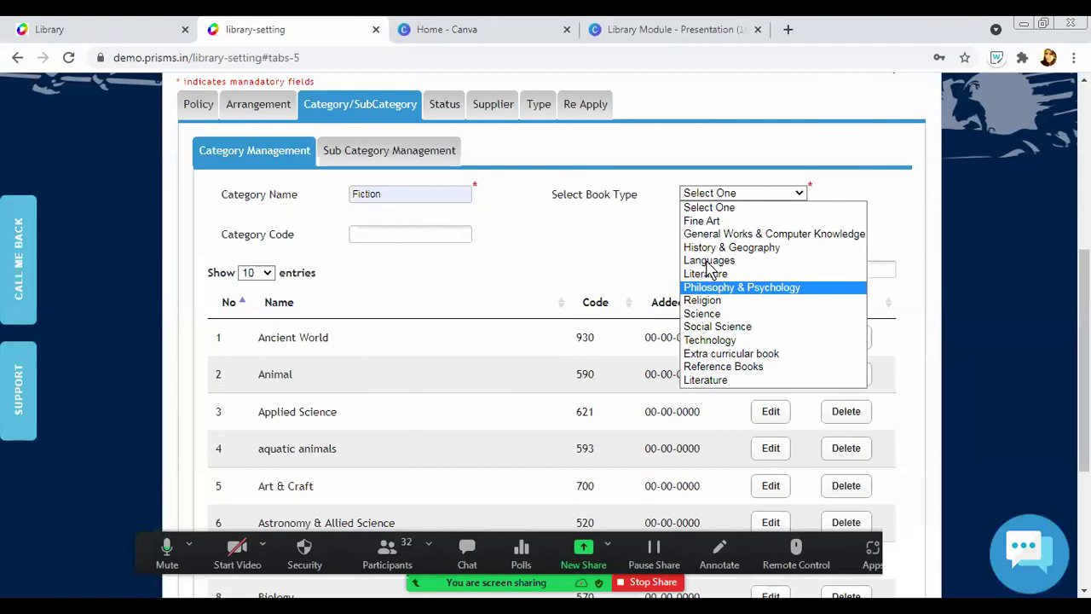
type("la")
left_click(454, 234)
left_click(550, 241)
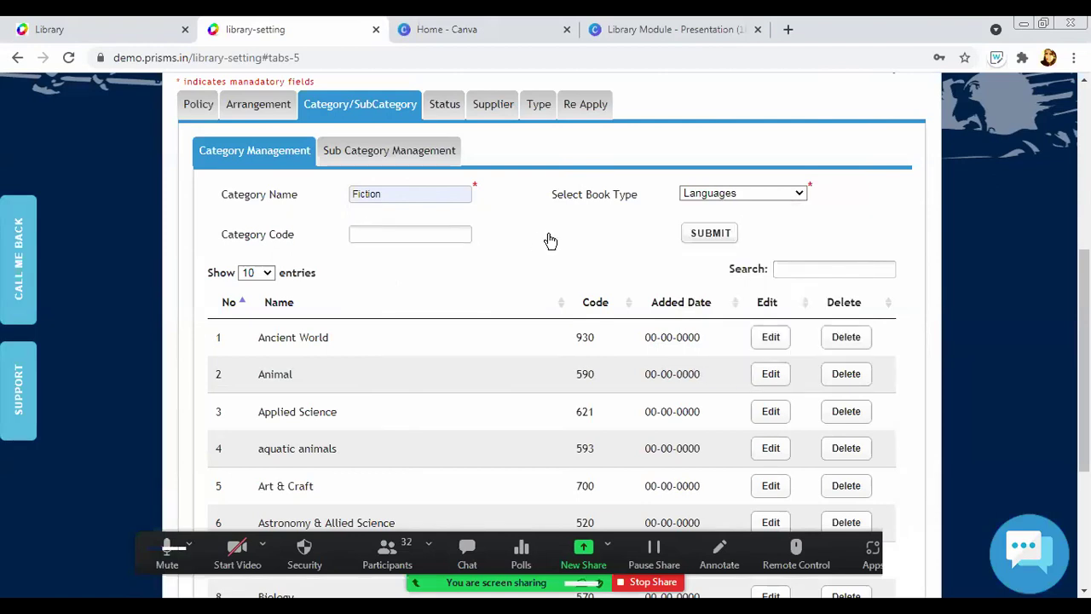
Examine the existing categories, the sub category form and the list of sub categories
scroll(529, 267, "down", 3)
scroll(619, 277, "down", 1)
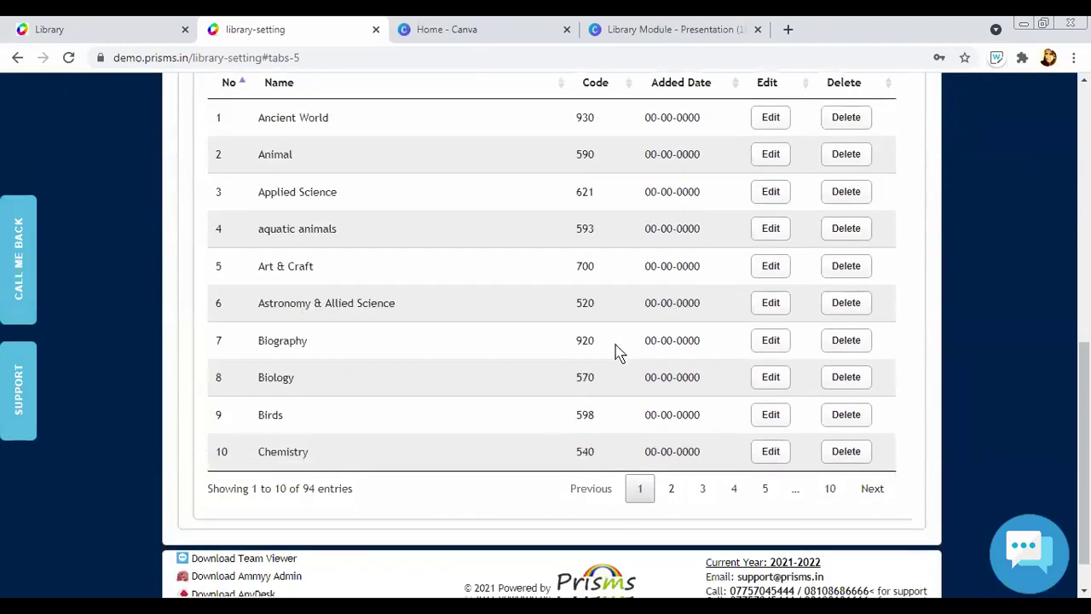
scroll(591, 307, "down", 1)
scroll(414, 248, "up", 4)
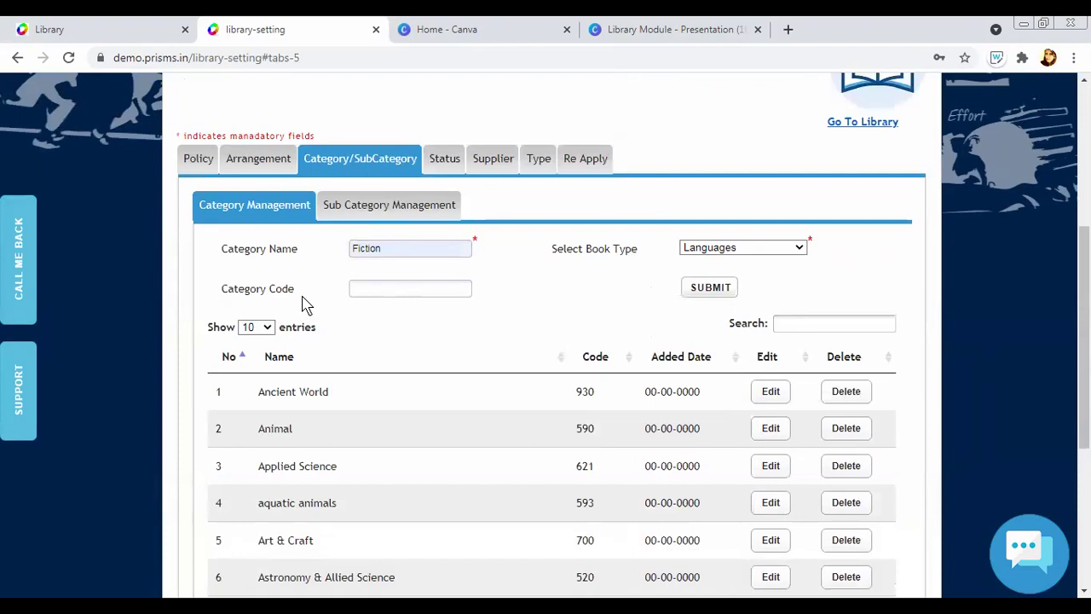
left_click(370, 201)
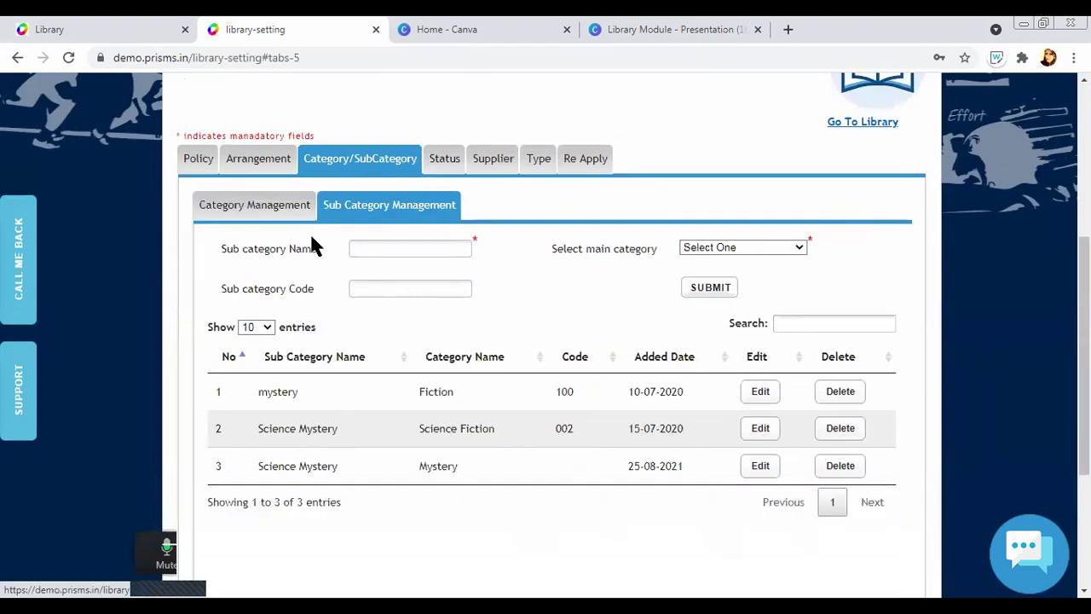
left_click(379, 246)
left_click(725, 252)
left_click(438, 248)
left_click(261, 206)
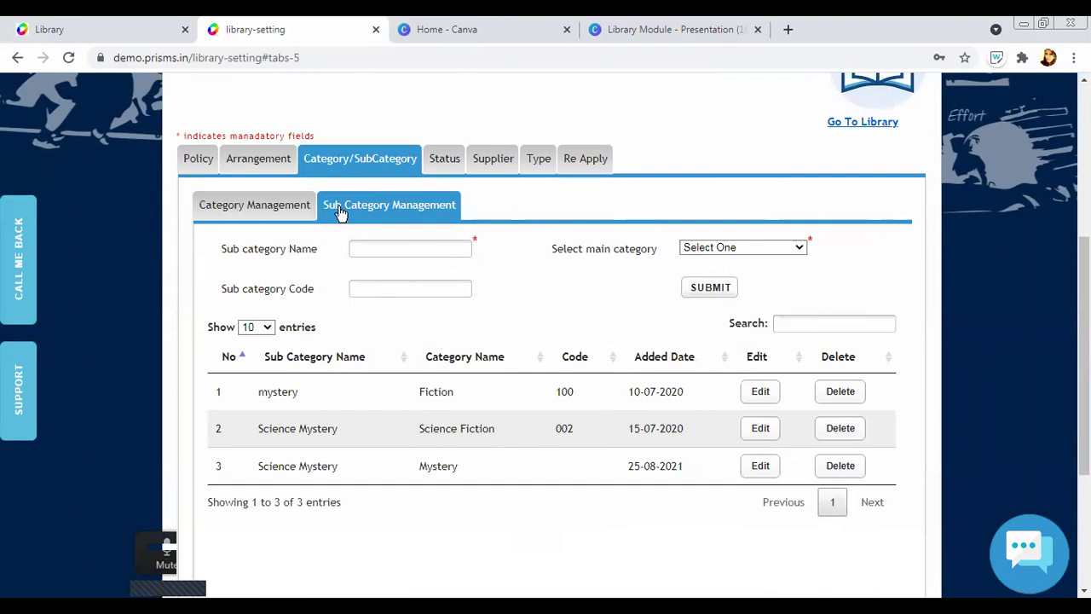
left_click(375, 213)
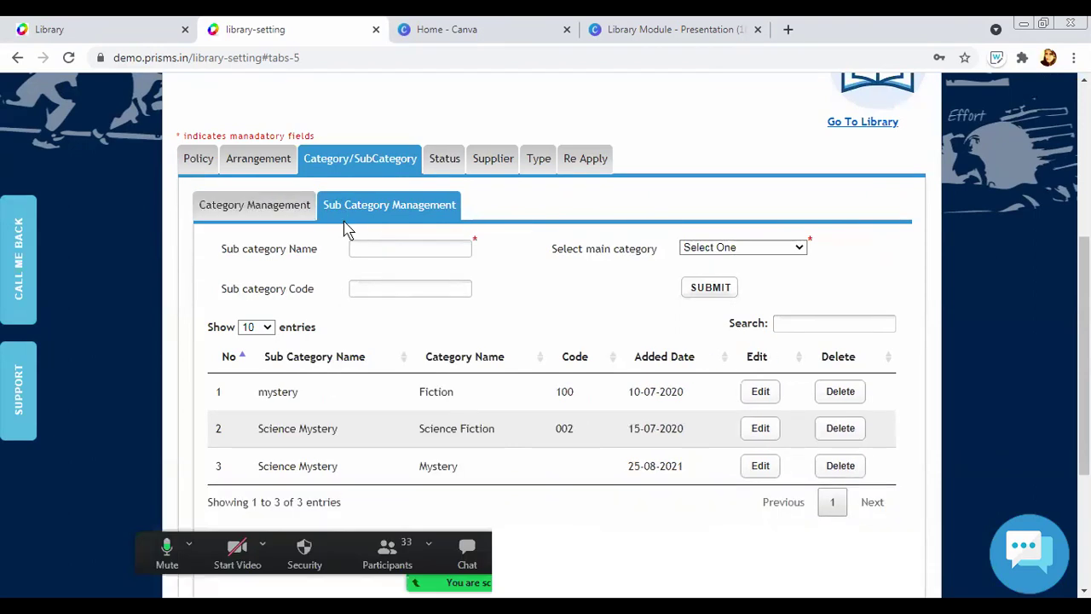
Add a cupboard with the code C_04 in the library's arrangement settings
left_click(282, 165)
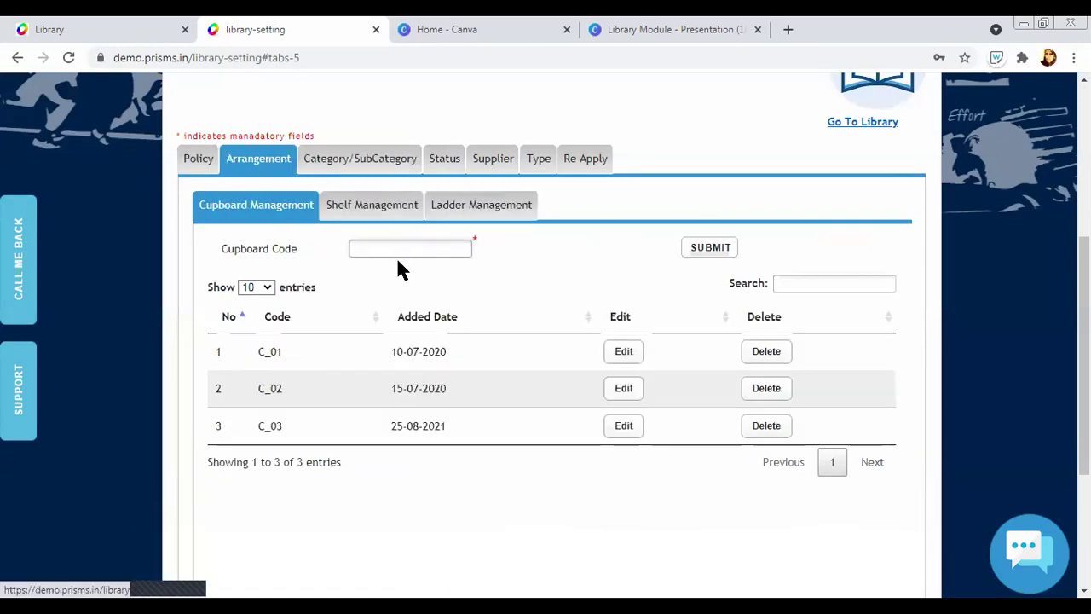
left_click(373, 248)
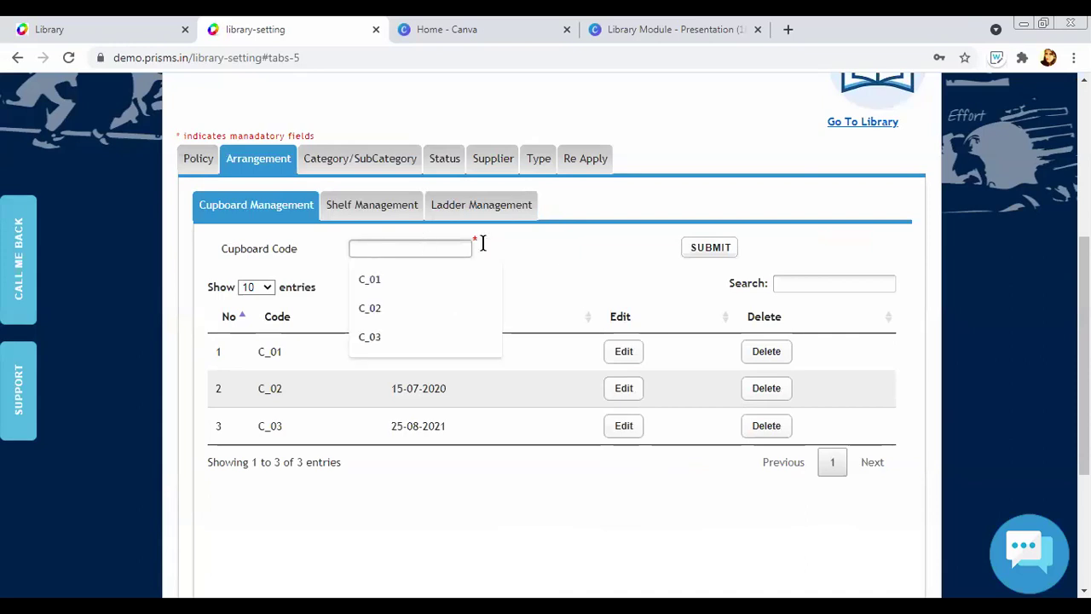
left_click(548, 263)
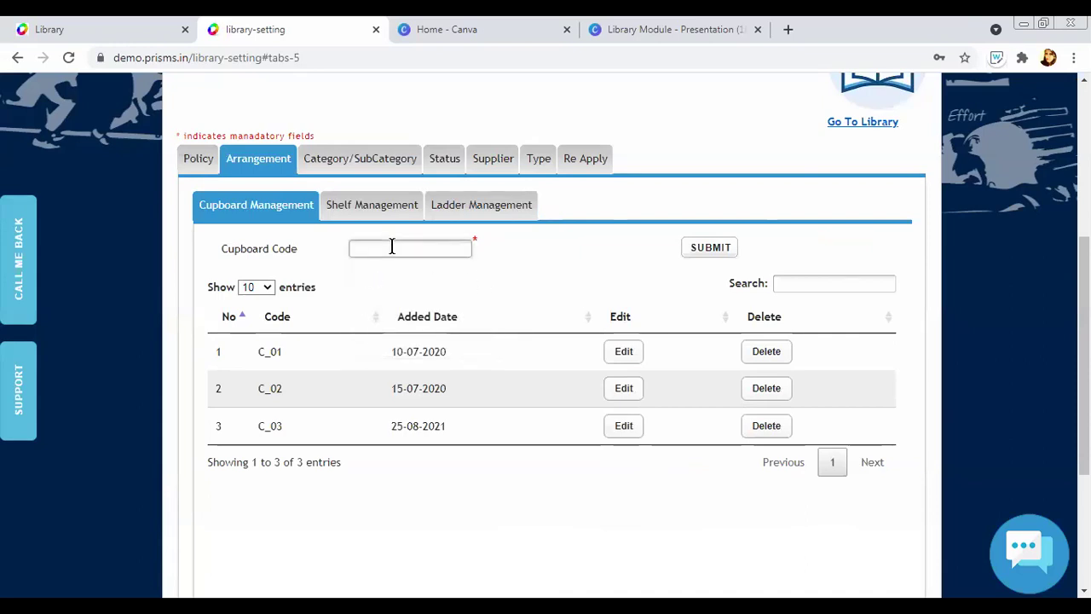
left_click(391, 246)
key("Down")
key("Down")
key("Down")
key("Return")
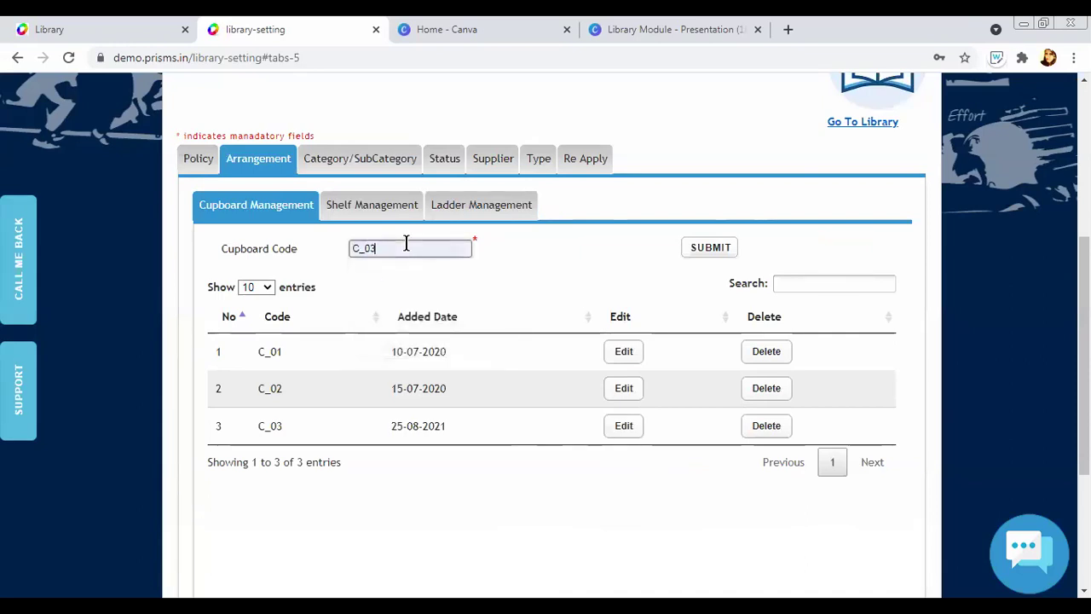
key("BackSpace")
type("4")
left_click(770, 275)
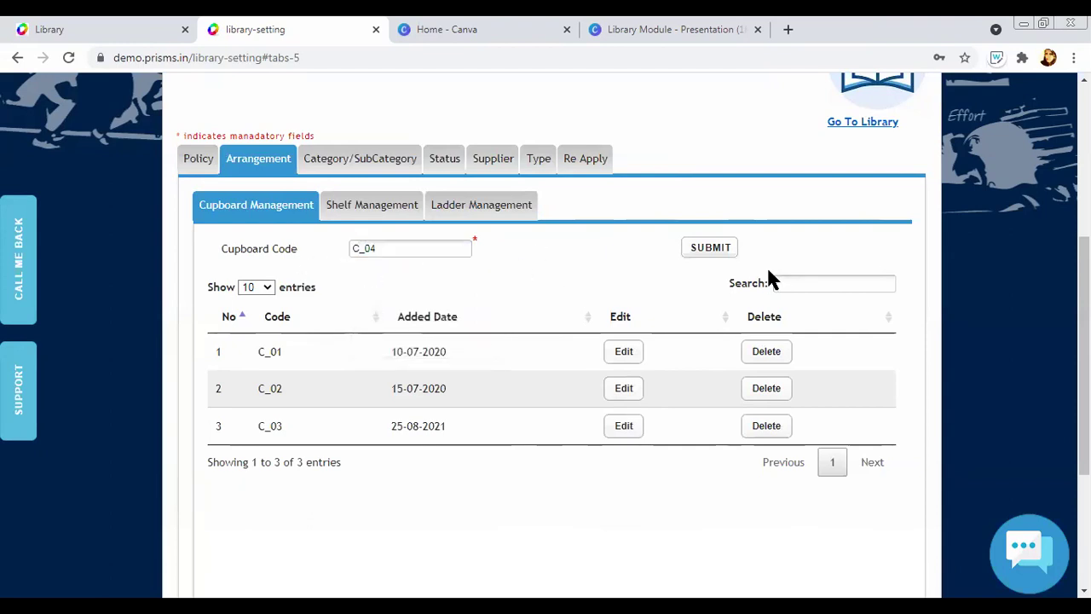
left_click(721, 255)
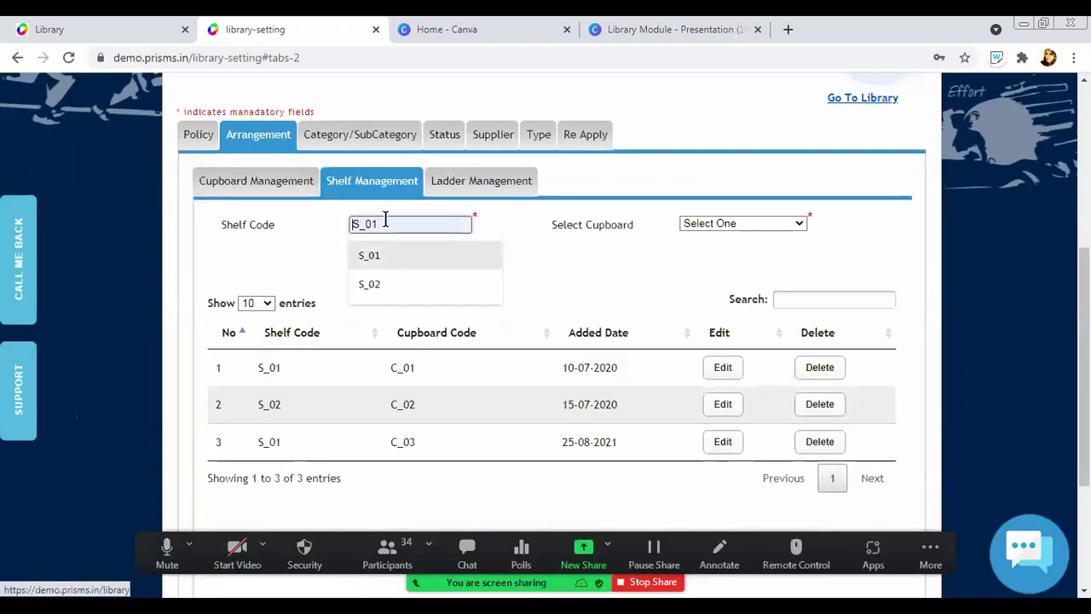
Add a shelf with the code S_01 to cupboard C_04 in the arrangement settings
left_click(386, 220)
key("BackSpace")
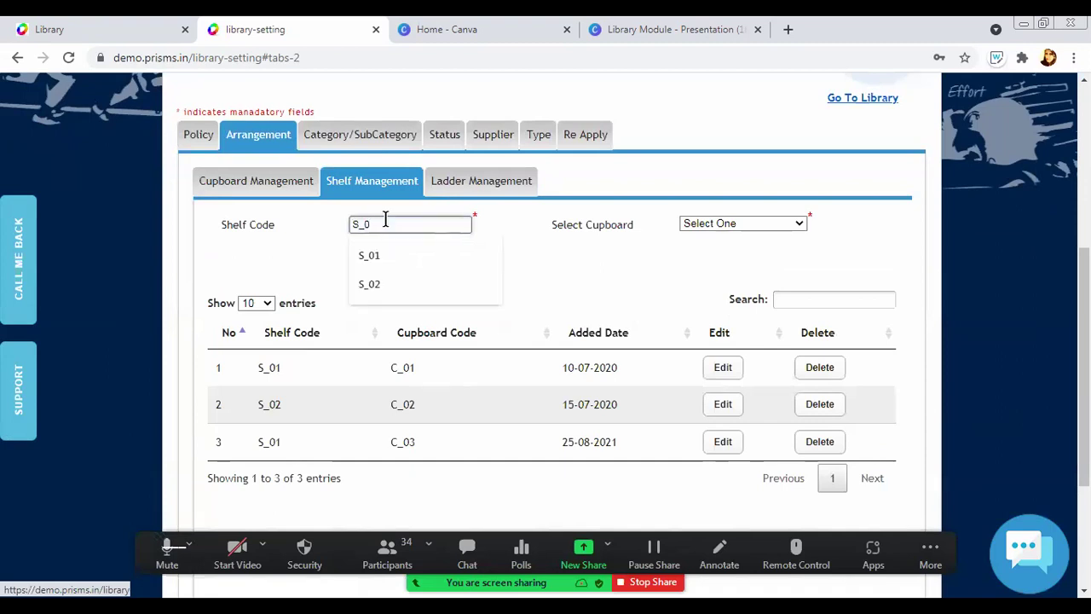
type("1")
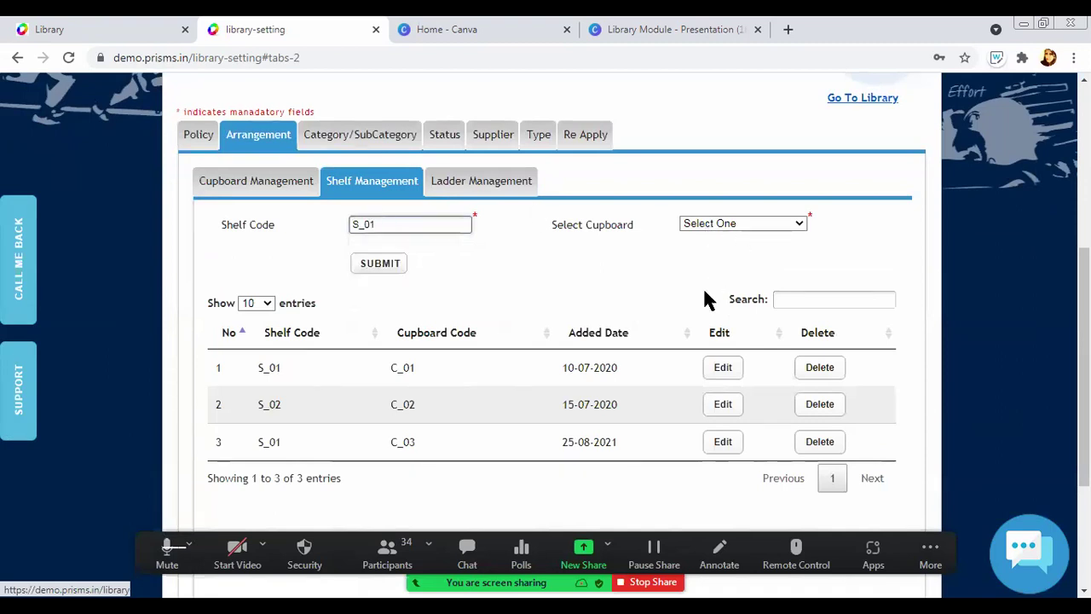
left_click(742, 223)
left_click(704, 291)
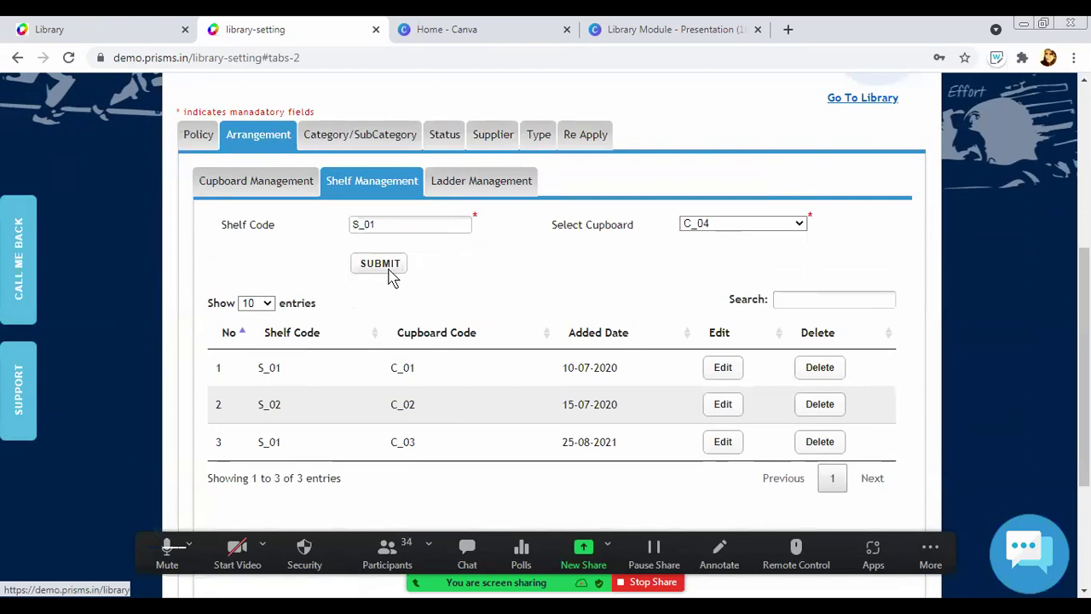
left_click(380, 263)
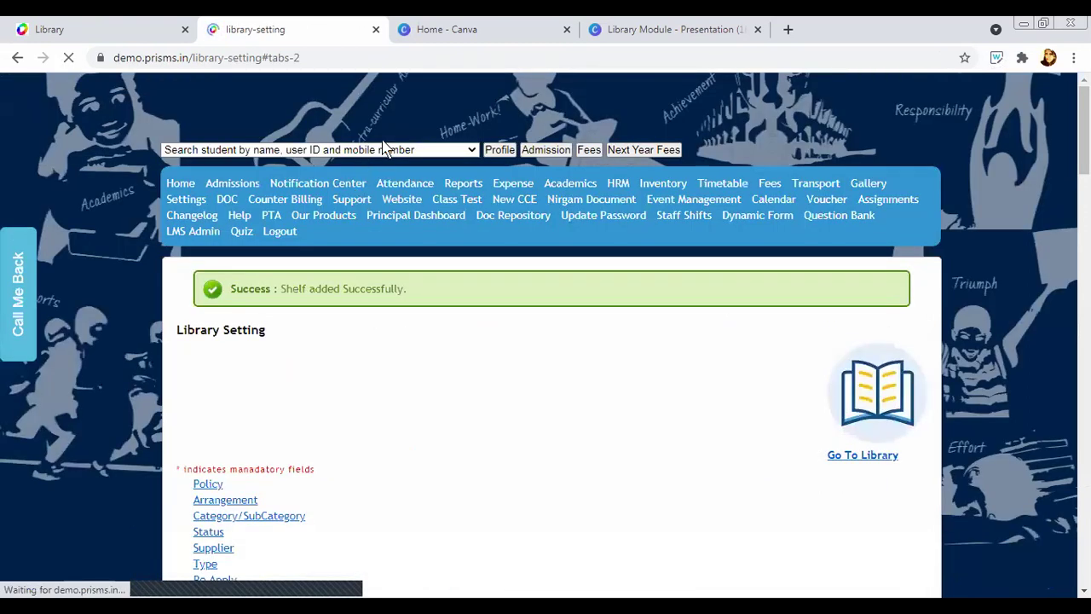
Add a ladder with a code ending in 4 in the library's arrangement settings
scroll(383, 146, "down", 10)
scroll(382, 146, "up", 2)
left_click(453, 124)
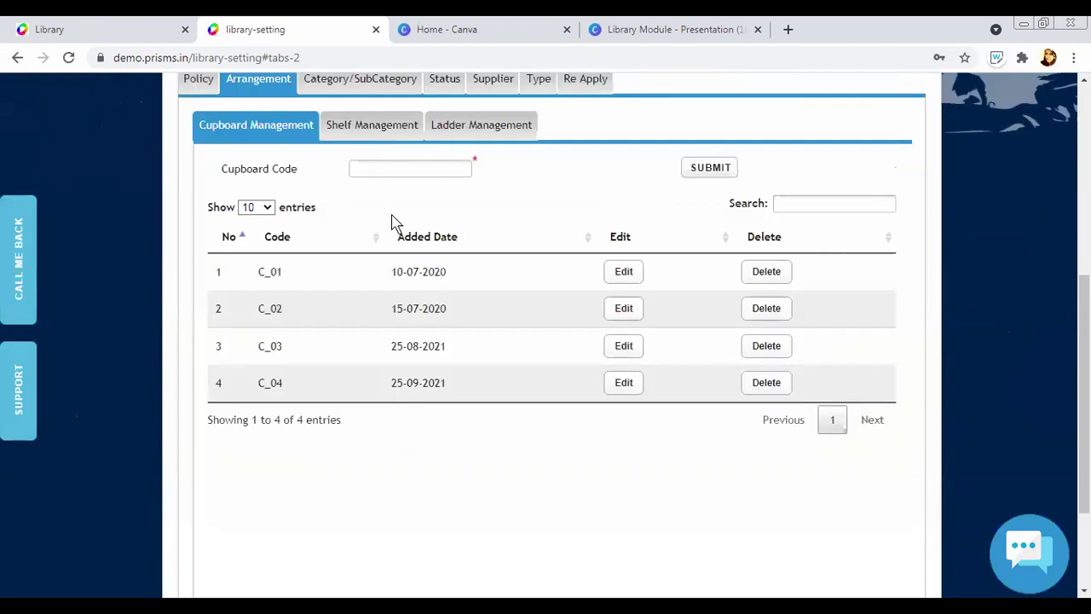
key("Return")
key("BackSpace")
type("4")
left_click(712, 171)
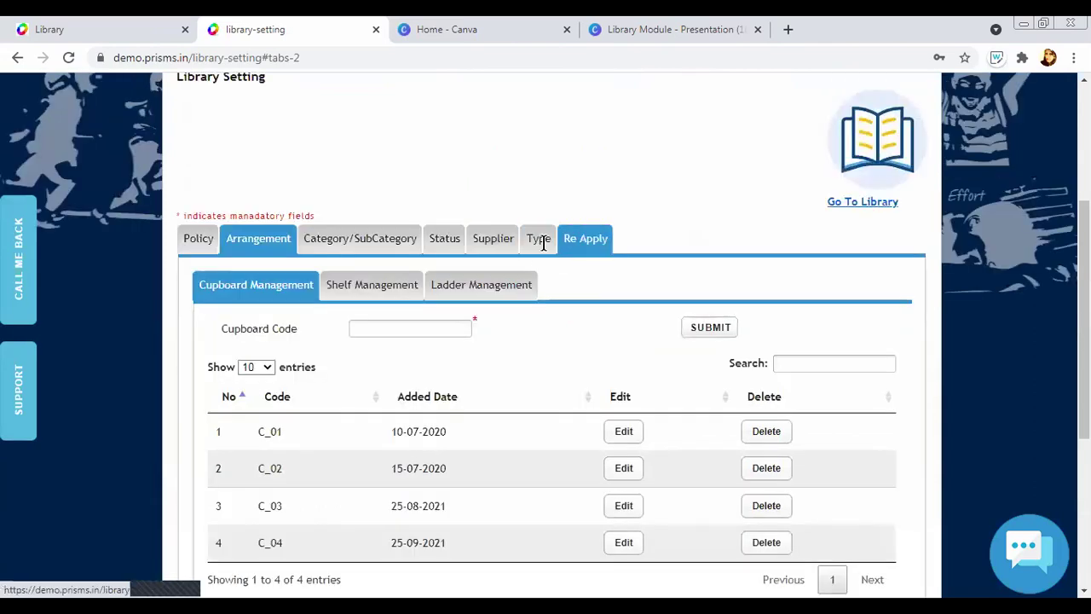
Open the re-apply settings and choose Student as the group for a new re-apply rule
left_click(375, 244)
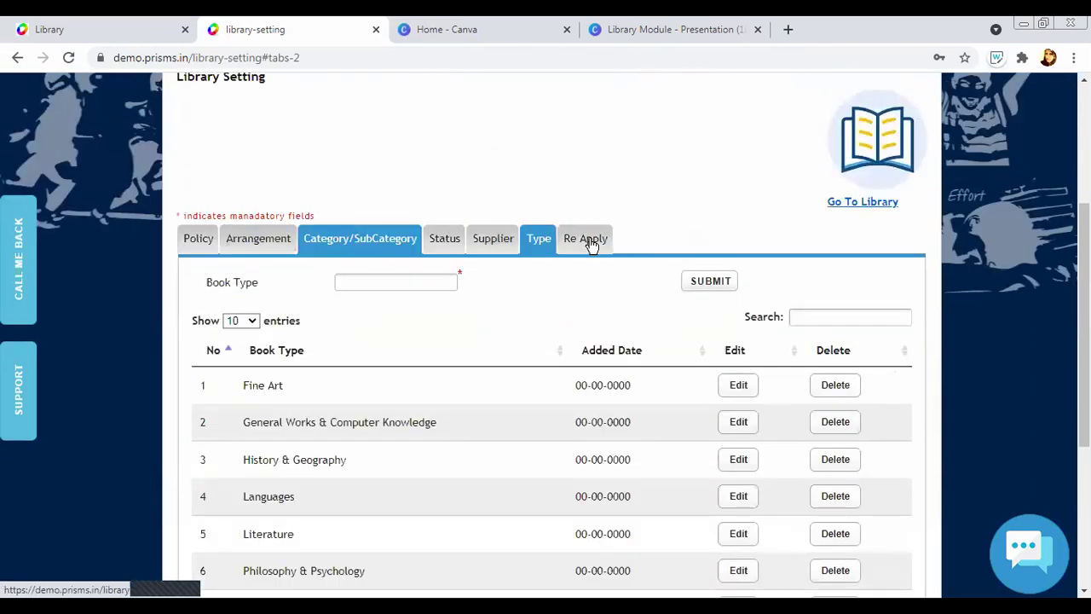
left_click(597, 246)
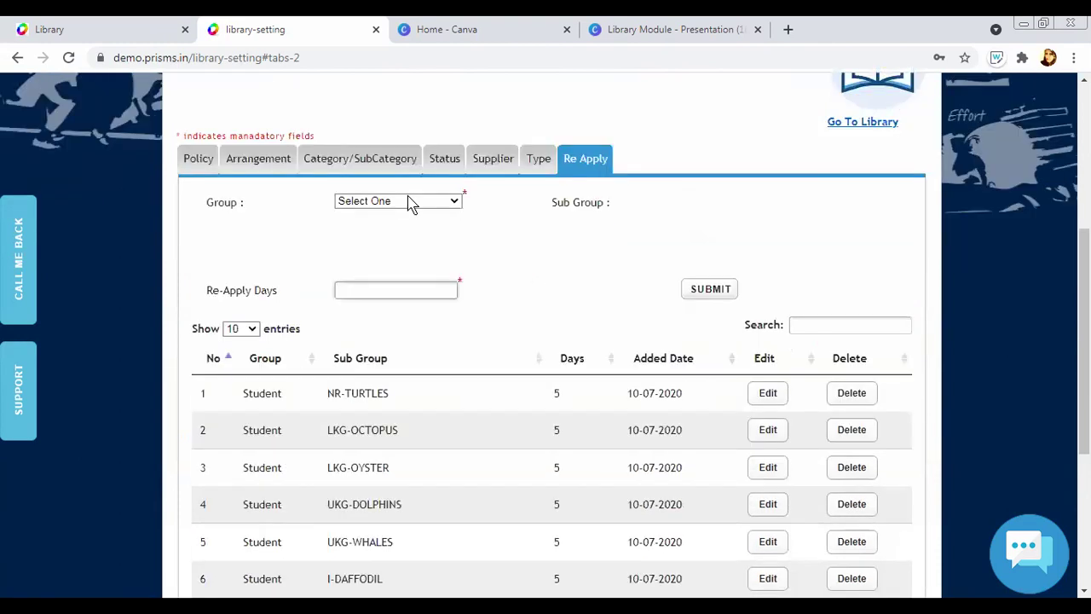
scroll(431, 146, "down", 1)
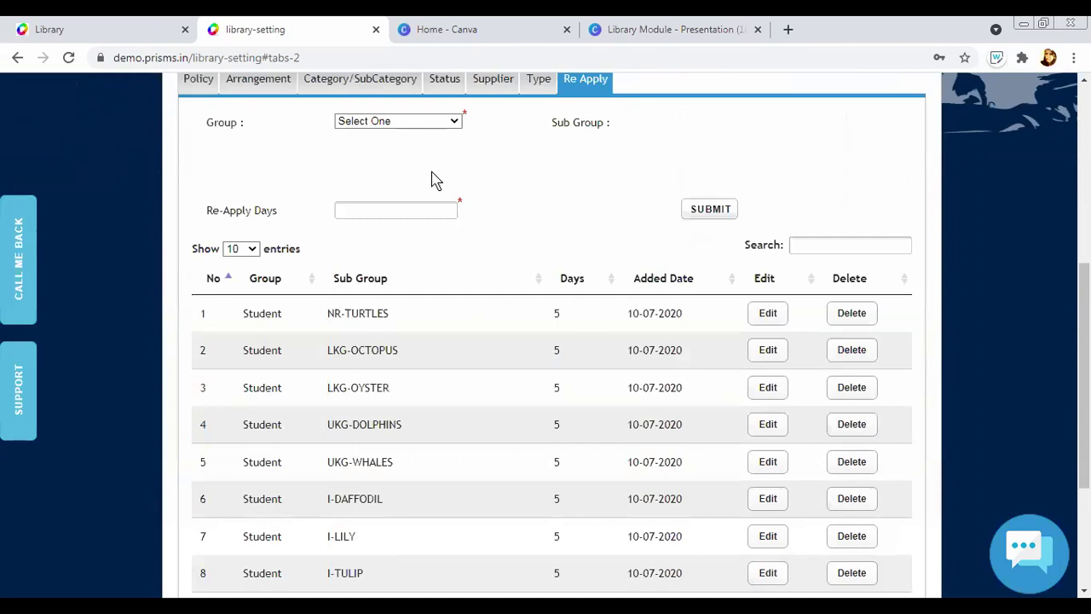
scroll(433, 183, "up", 1)
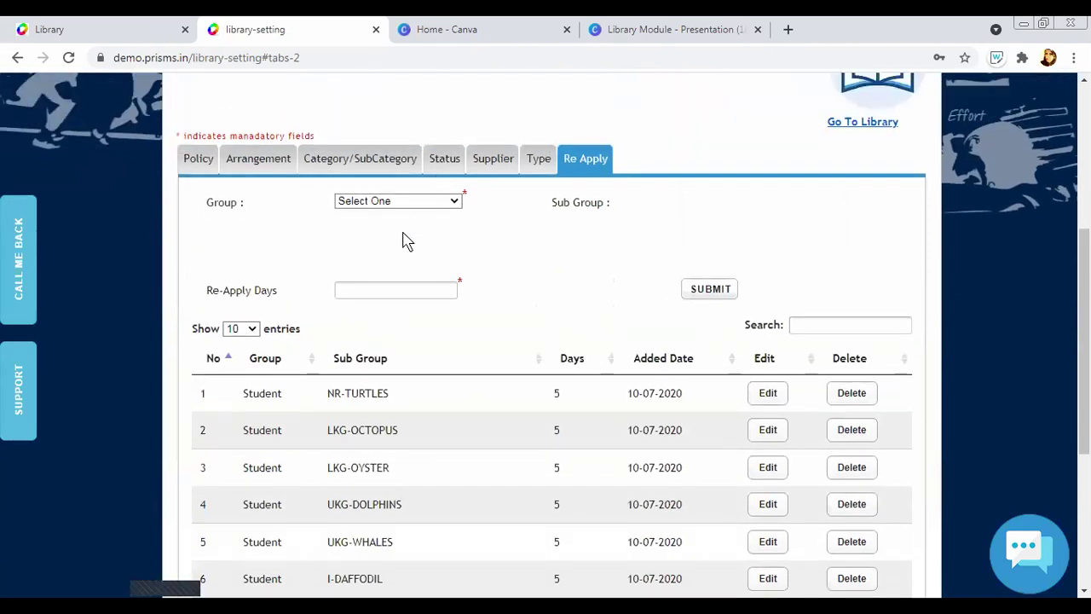
left_click(398, 201)
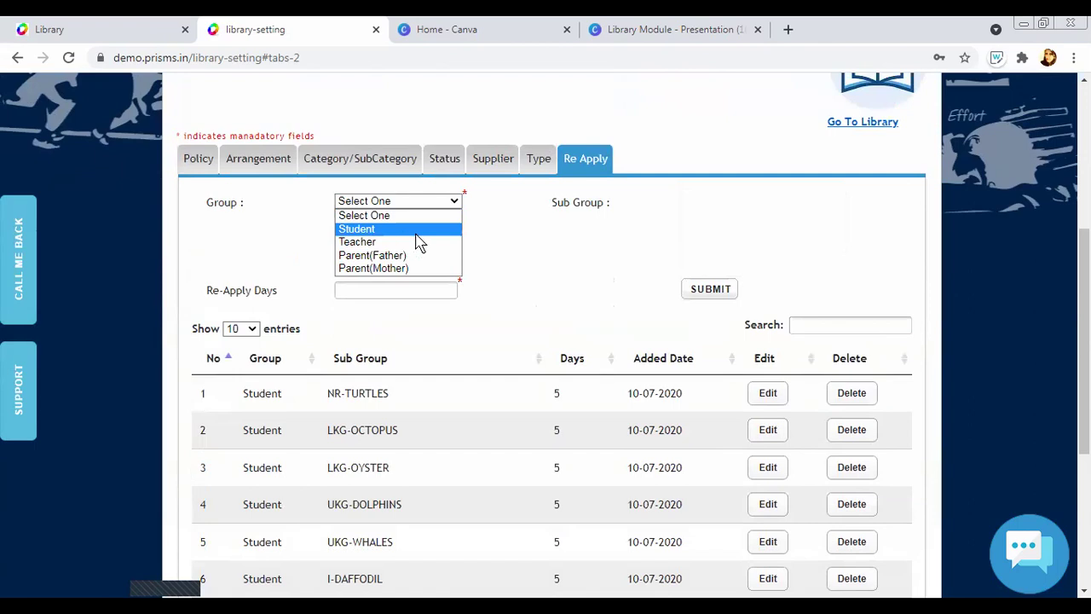
left_click(725, 236)
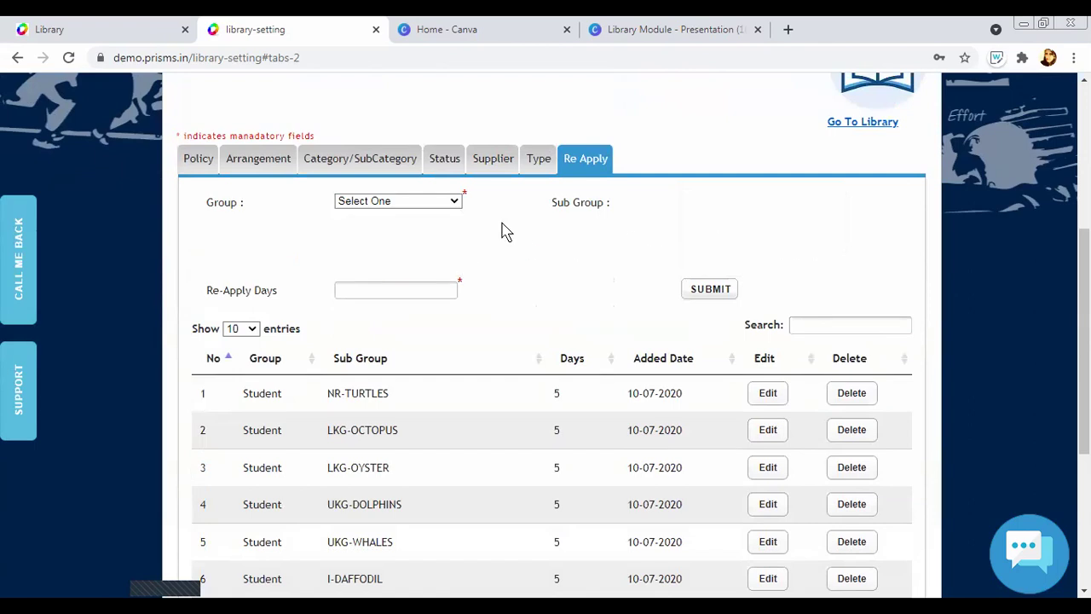
left_click(425, 220)
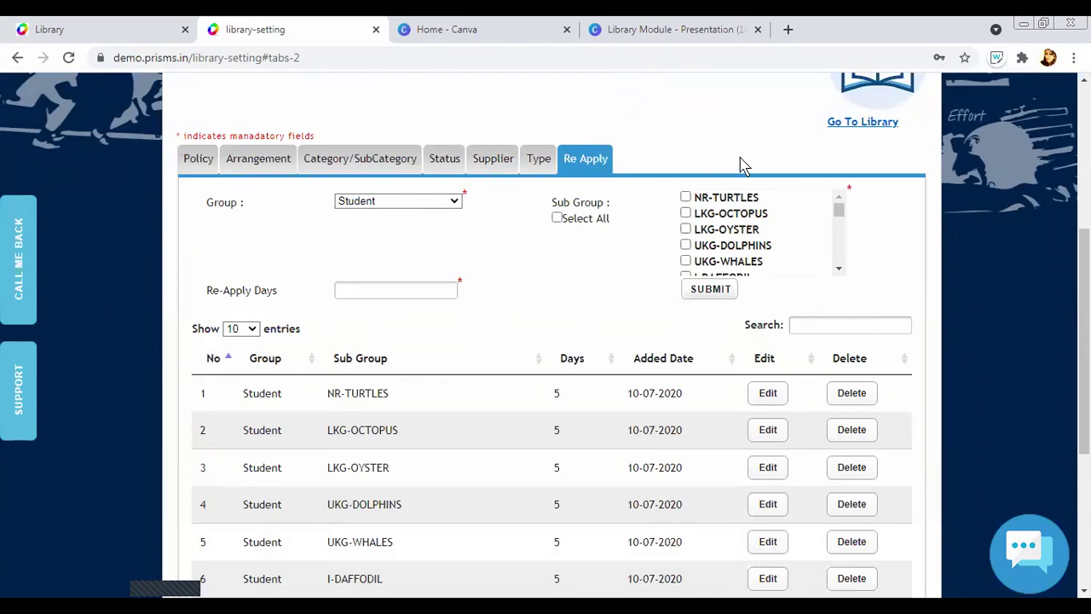
Select the sub groups NR-TURTLES, LKG-OCTOPUS, LKG-OYSTER and UKG-DOLPHINS for the re-apply rule
scroll(847, 273, "down", 7)
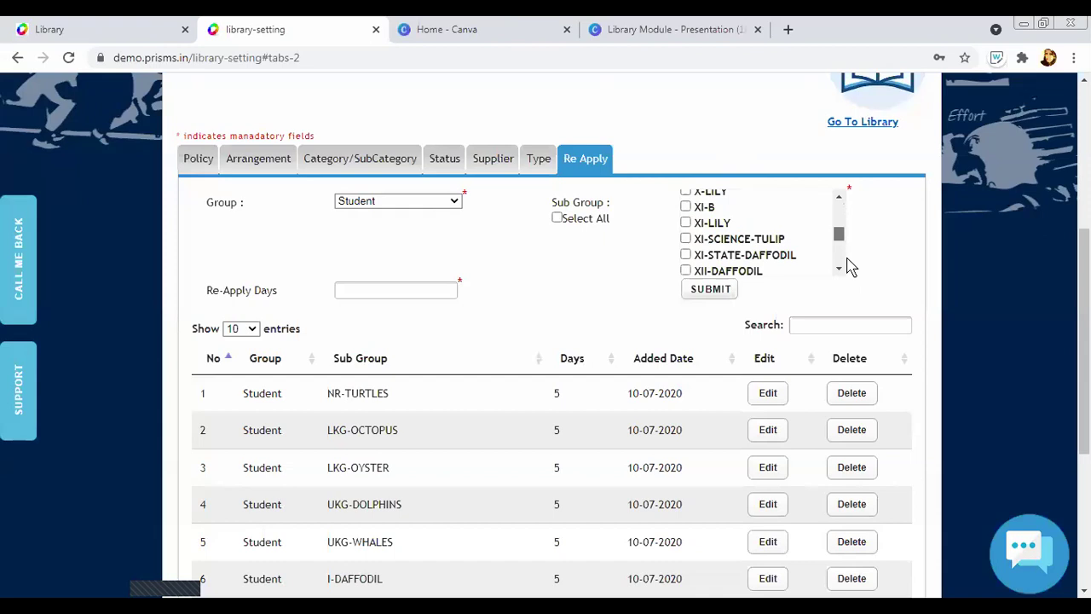
scroll(719, 204, "up", 2)
scroll(692, 212, "up", 6)
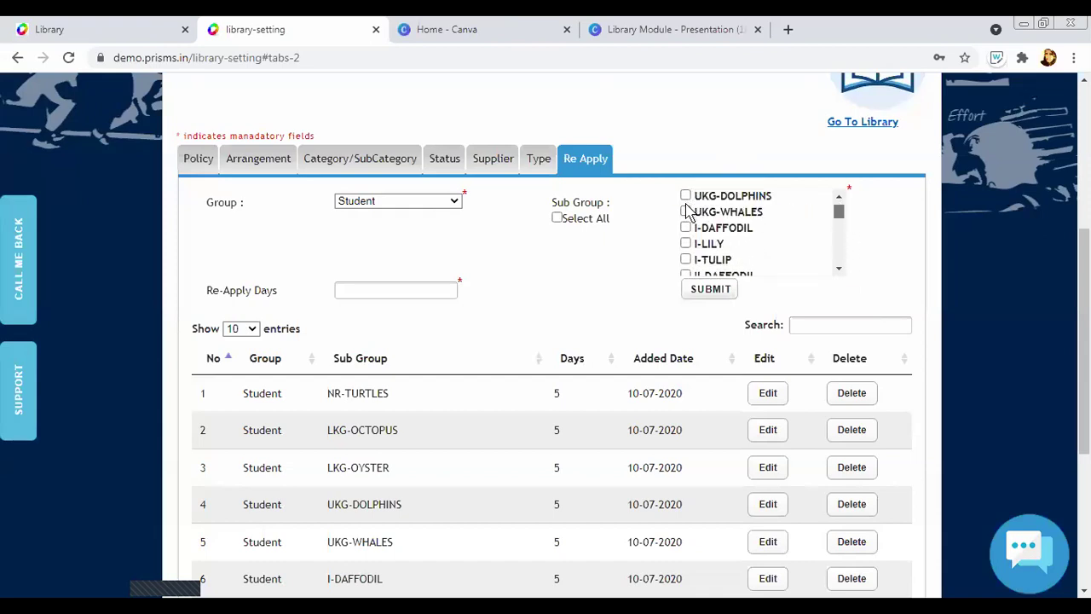
left_click(689, 247)
Set the re-apply days to 10 for the selected sub groups and submit the rule
left_click(424, 285)
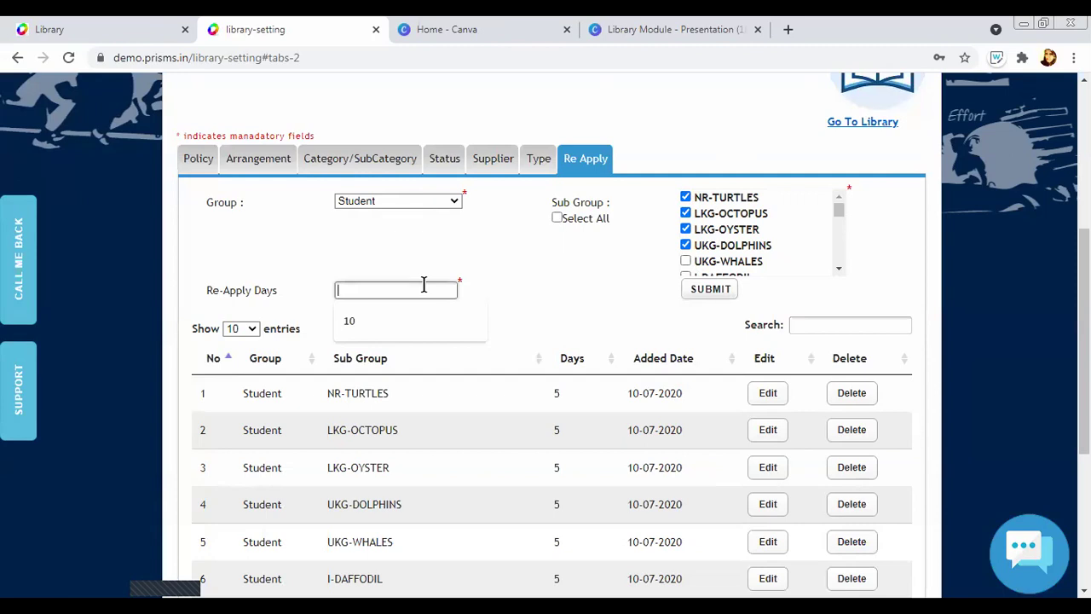
type("5")
scroll(418, 305, "up", 1)
key("BackSpace")
type("10")
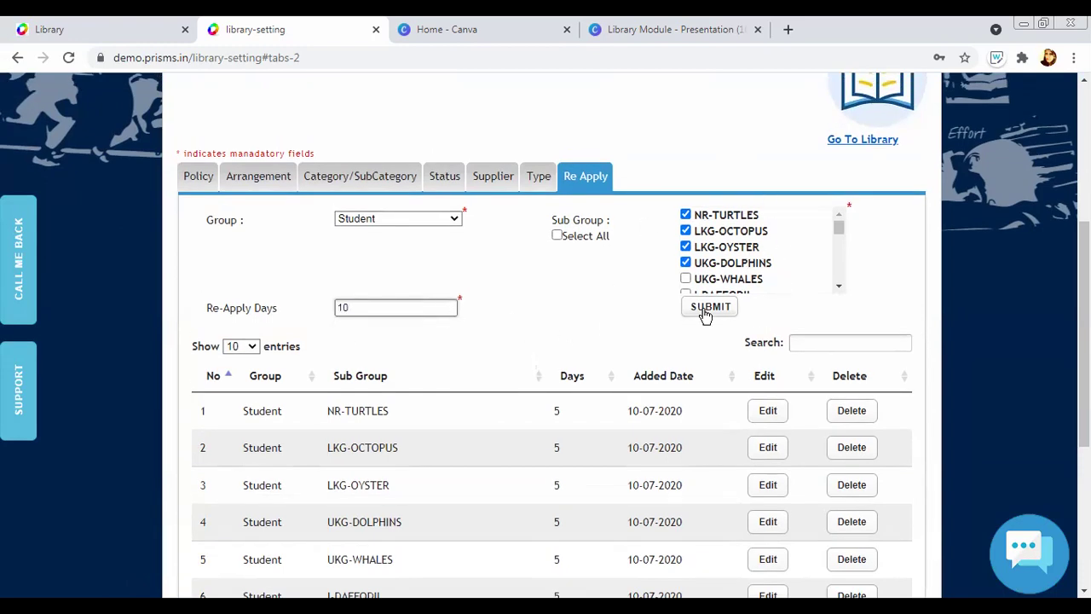
left_click(470, 298)
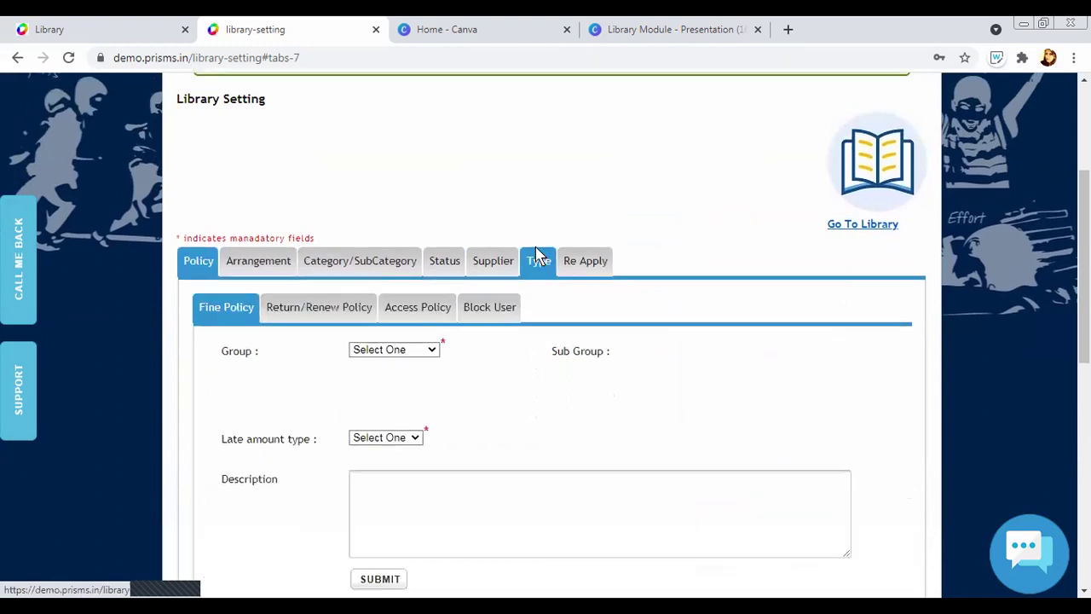
Choose the Student group with all its sub groups in the fine policy form
scroll(507, 247, "down", 2)
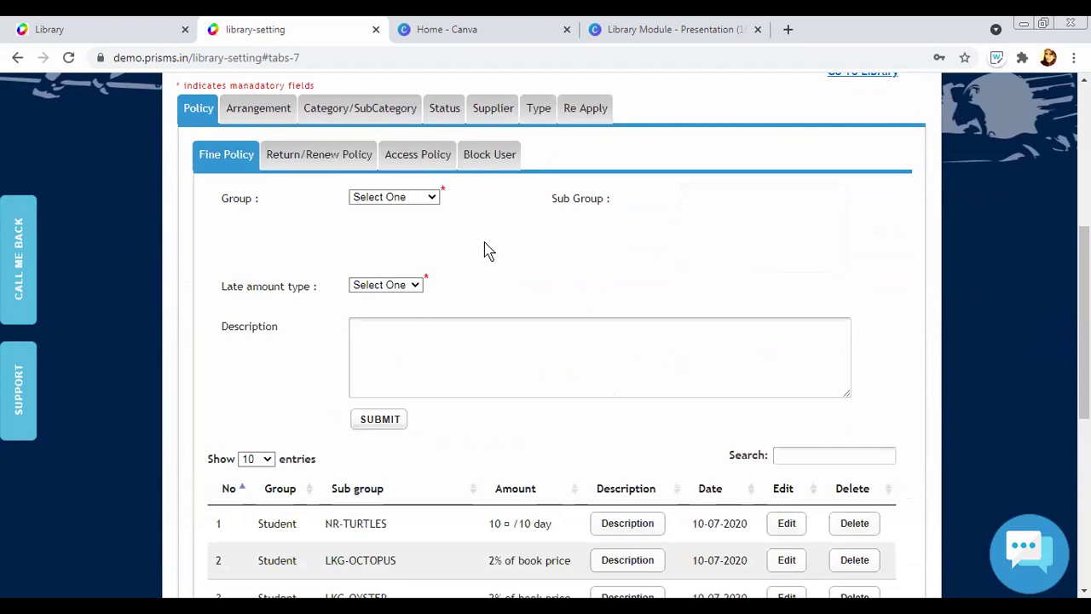
scroll(479, 243, "down", 1)
scroll(421, 204, "up", 1)
left_click(394, 197)
left_click(388, 251)
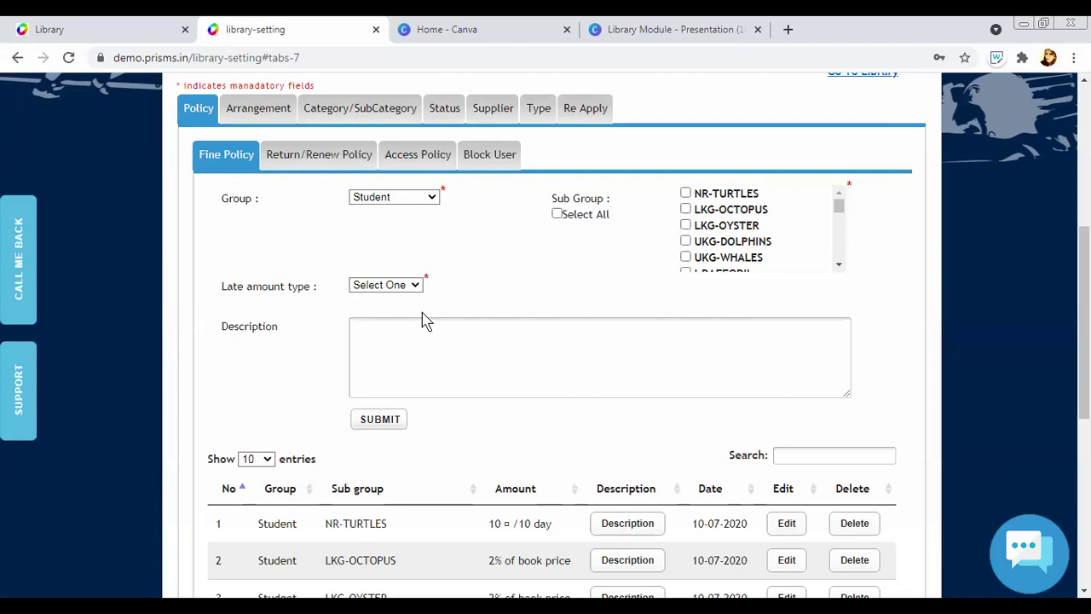
left_click(384, 290)
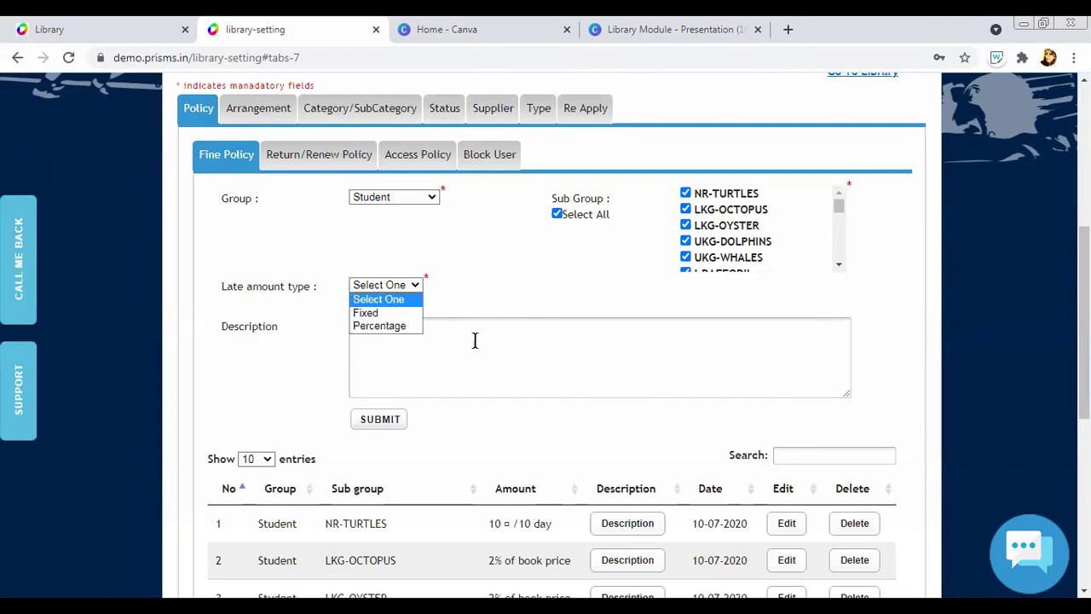
Examine the fixed and percentage late amounts in the list of existing fine policies
scroll(458, 354, "down", 1)
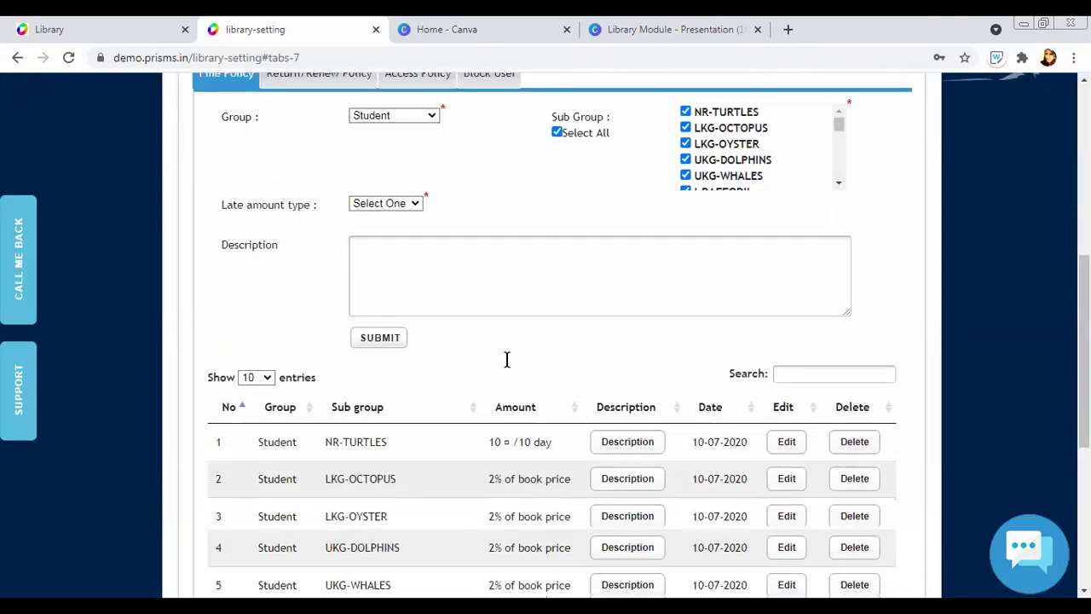
scroll(406, 370, "down", 1)
scroll(554, 239, "down", 1)
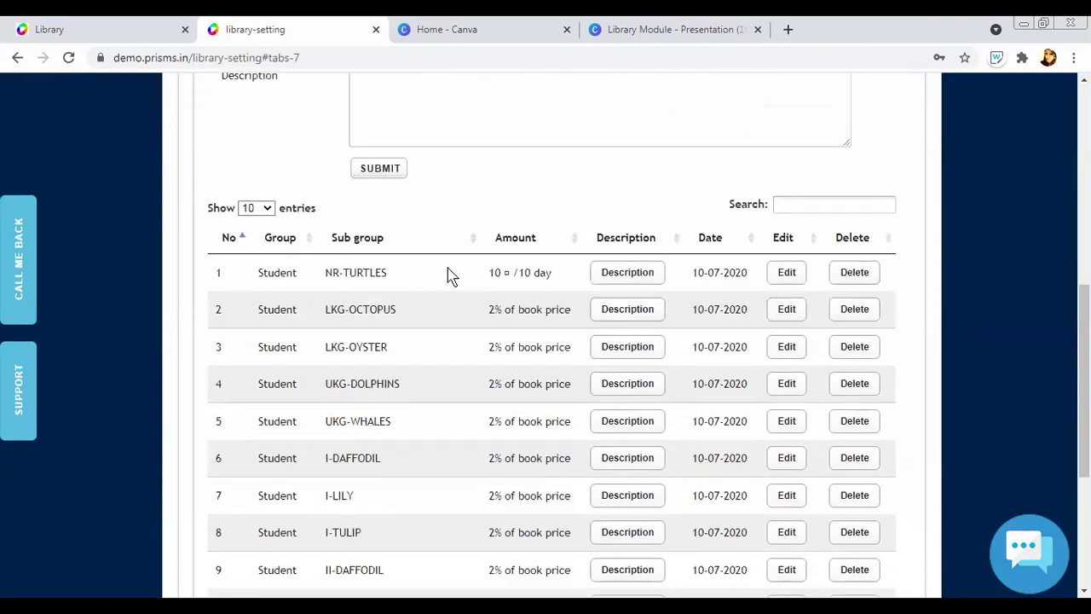
left_click_drag(494, 285, 510, 287)
left_click(522, 294)
left_click(489, 95)
left_click(517, 331)
left_click_drag(490, 324, 508, 326)
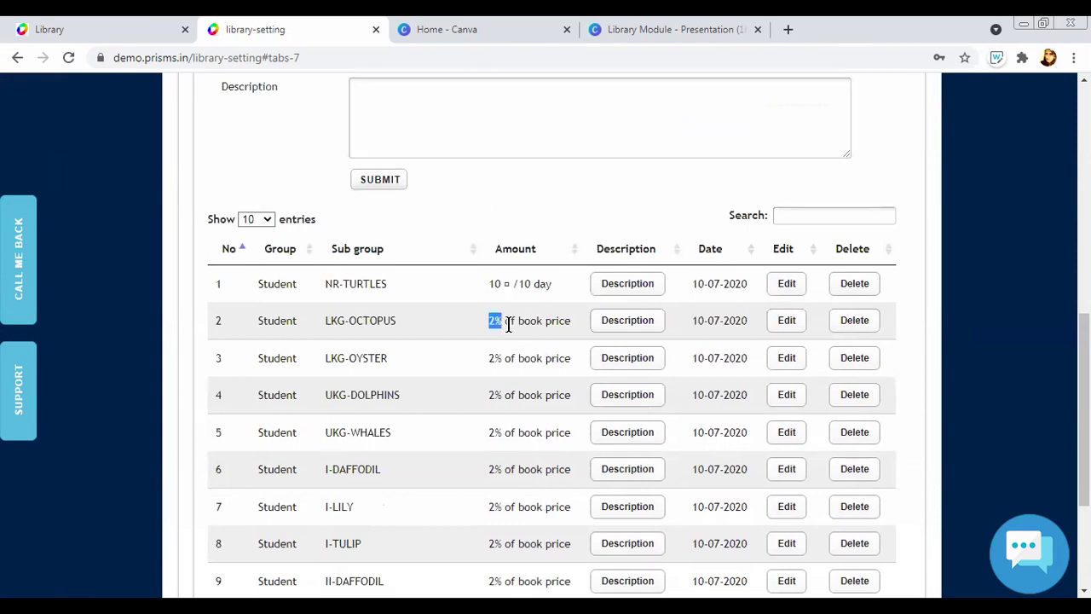
left_click(486, 368)
Set the late amount type of the fine policy to Fixed and view its amount, days and description fields
scroll(480, 368, "up", 1)
scroll(426, 341, "up", 2)
left_click(384, 284)
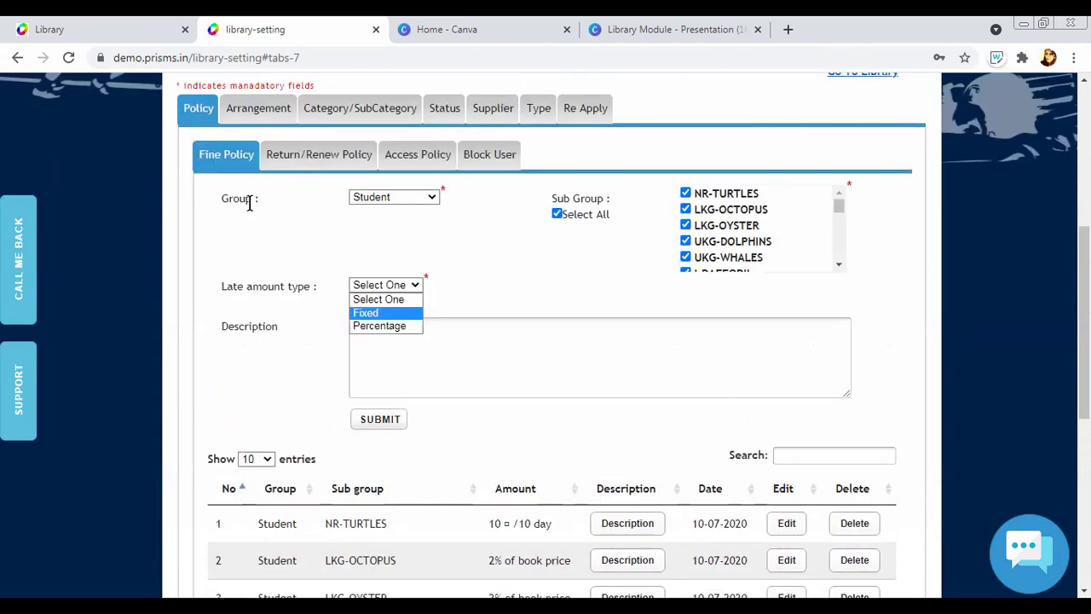
left_click(375, 313)
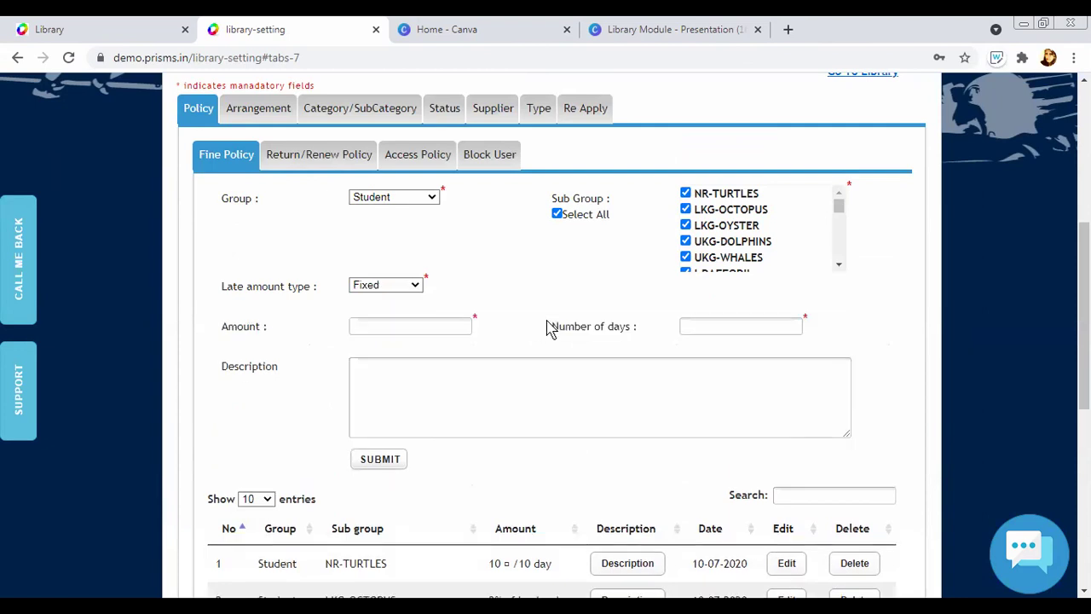
scroll(414, 298, "down", 1)
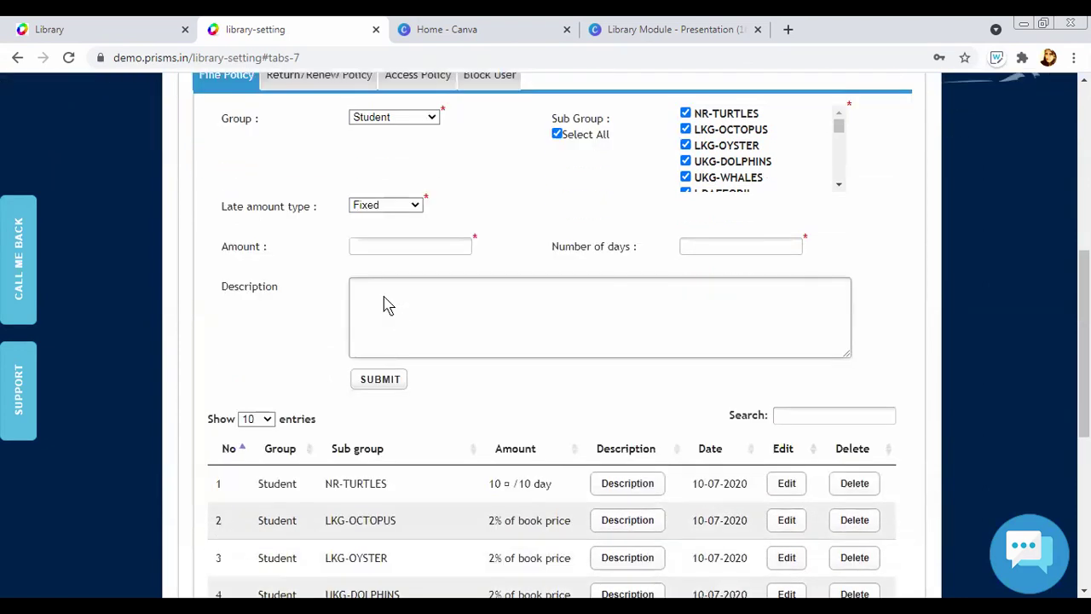
Open the return/renew policy and choose Student as its group
scroll(384, 304, "up", 1)
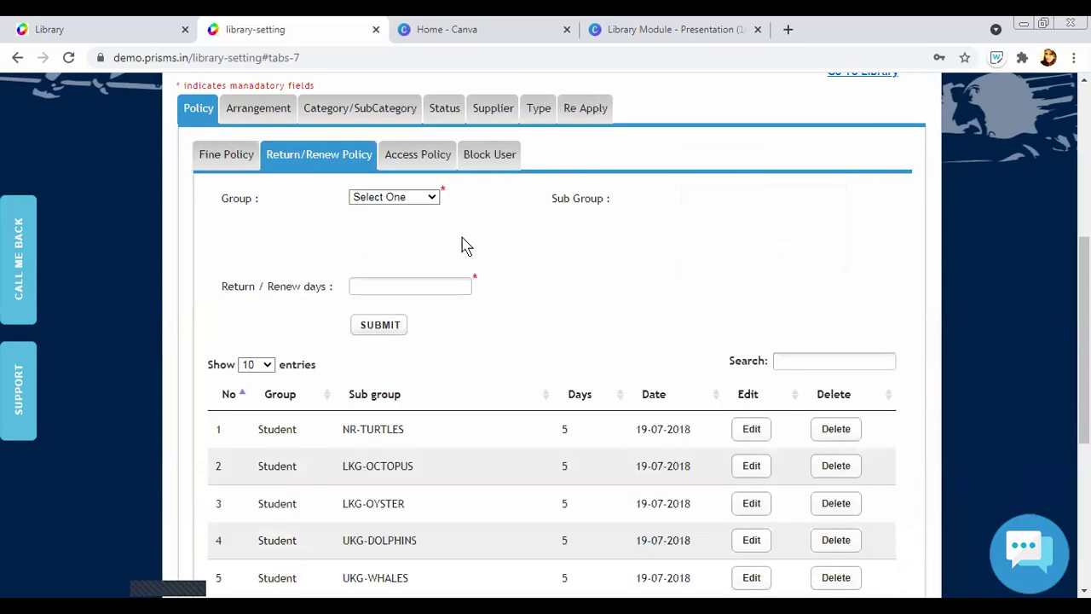
left_click(415, 204)
left_click(414, 219)
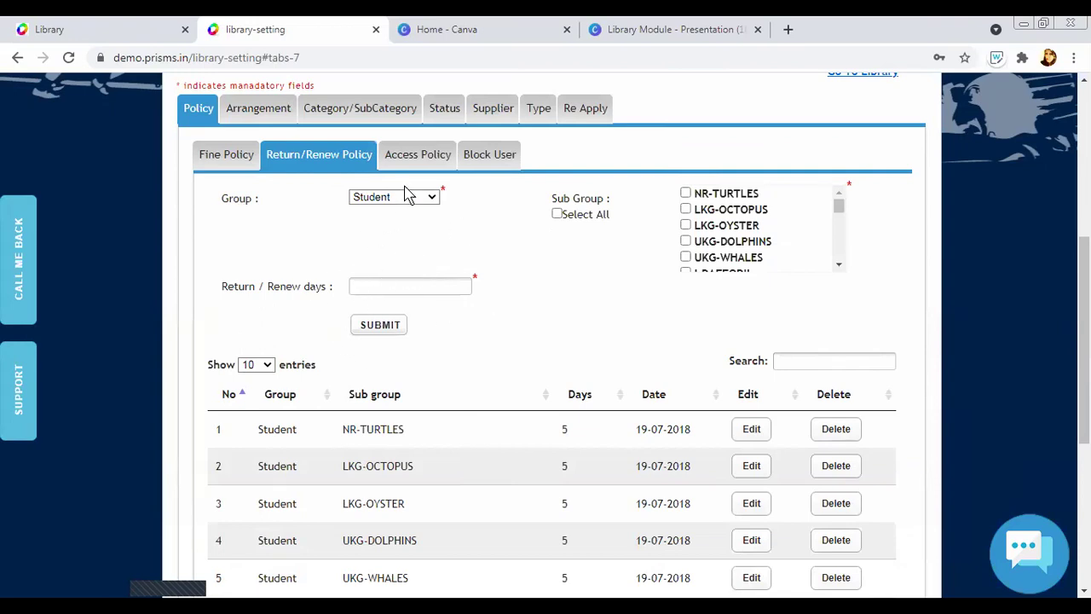
Examine the block user form with its group, sub group and user choices
left_click(488, 167)
left_click(489, 162)
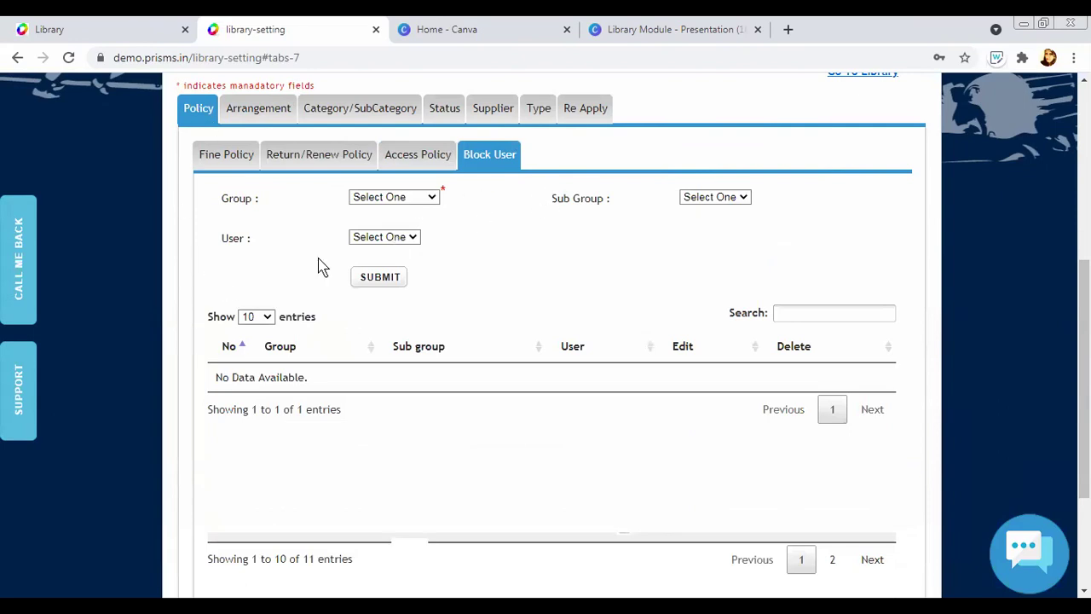
scroll(474, 368, "up", 2)
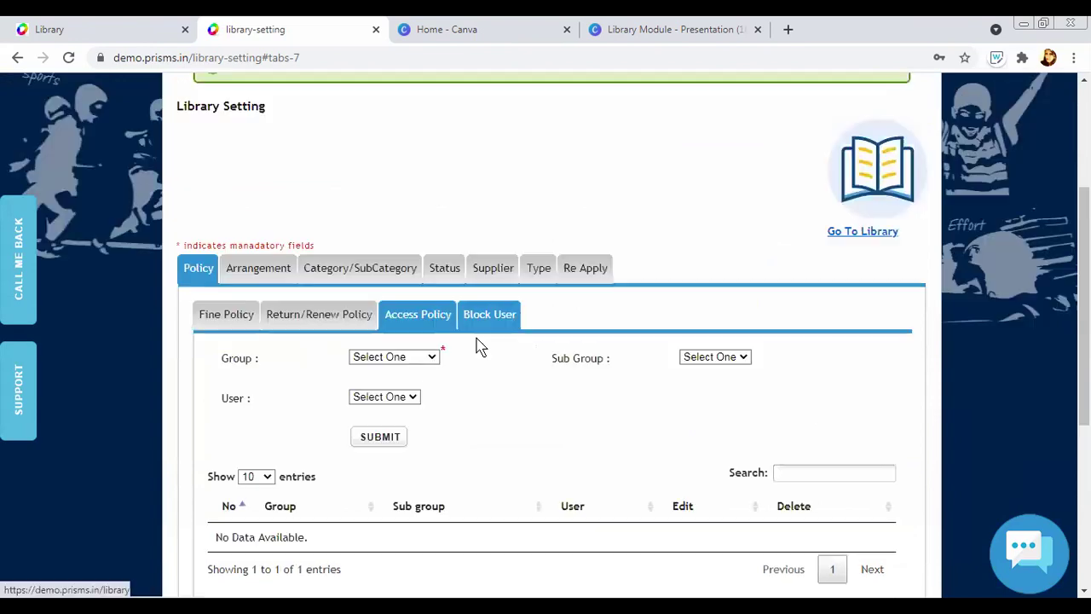
left_click(483, 322)
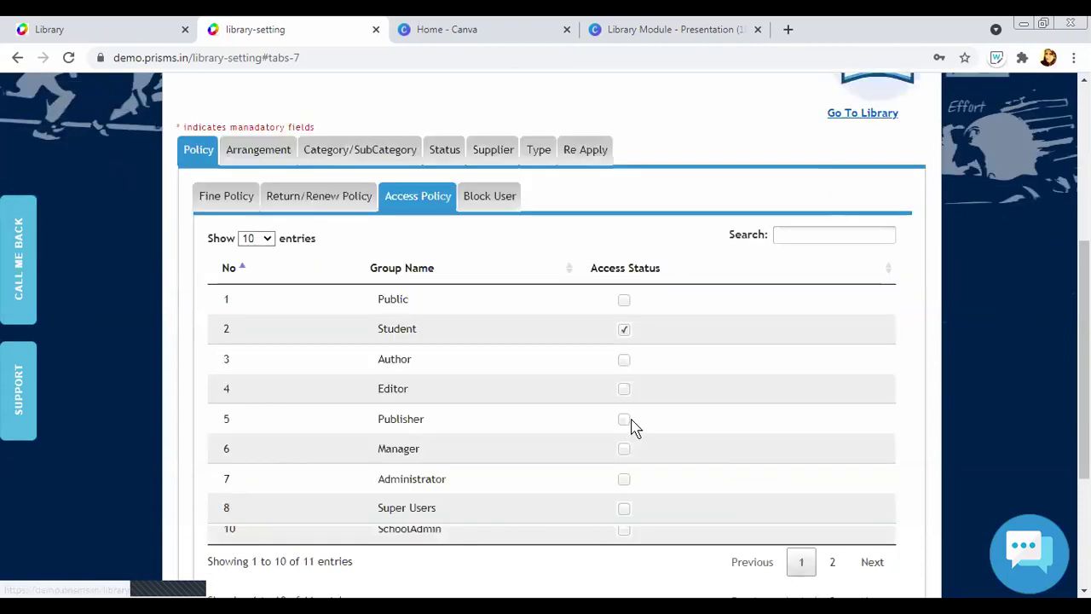
Examine the access status of the user groups in the access policy and return to the block user form
scroll(631, 426, "down", 2)
left_click(623, 208)
scroll(667, 225, "up", 1)
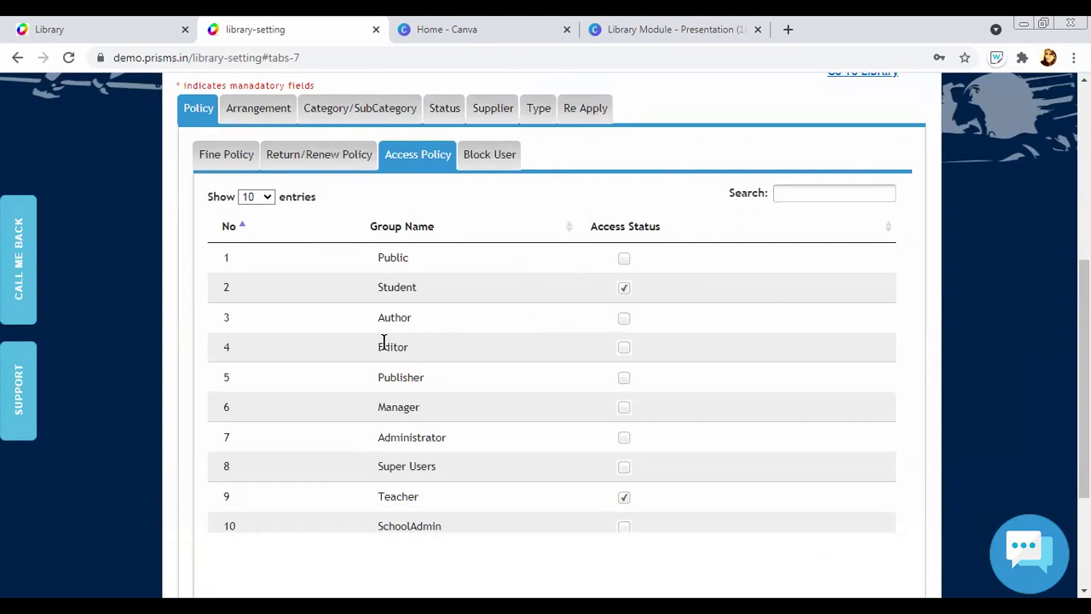
scroll(397, 304, "down", 1)
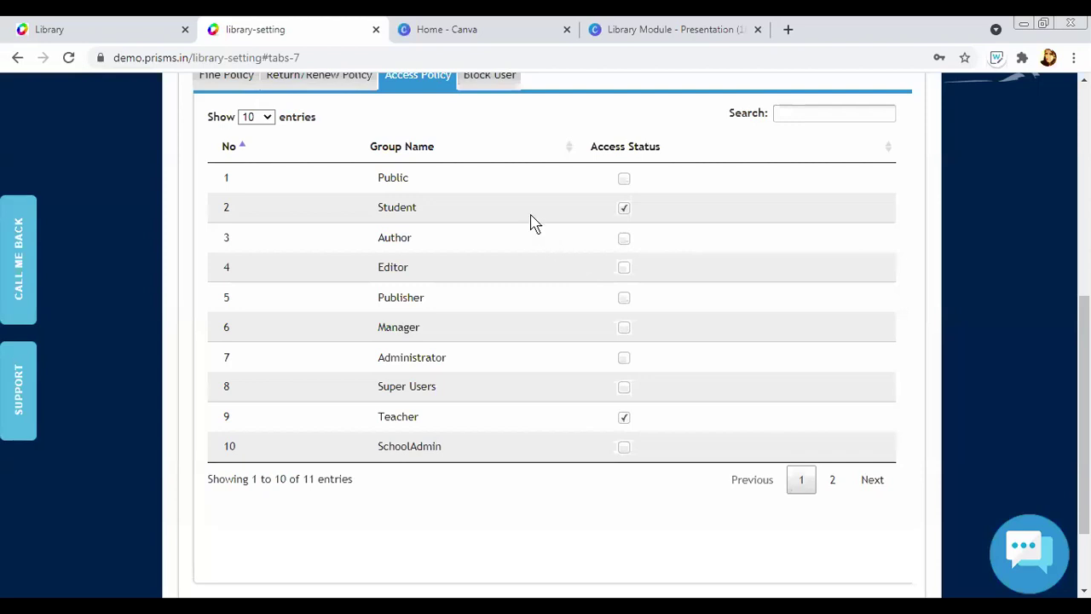
scroll(491, 170, "up", 1)
left_click(490, 168)
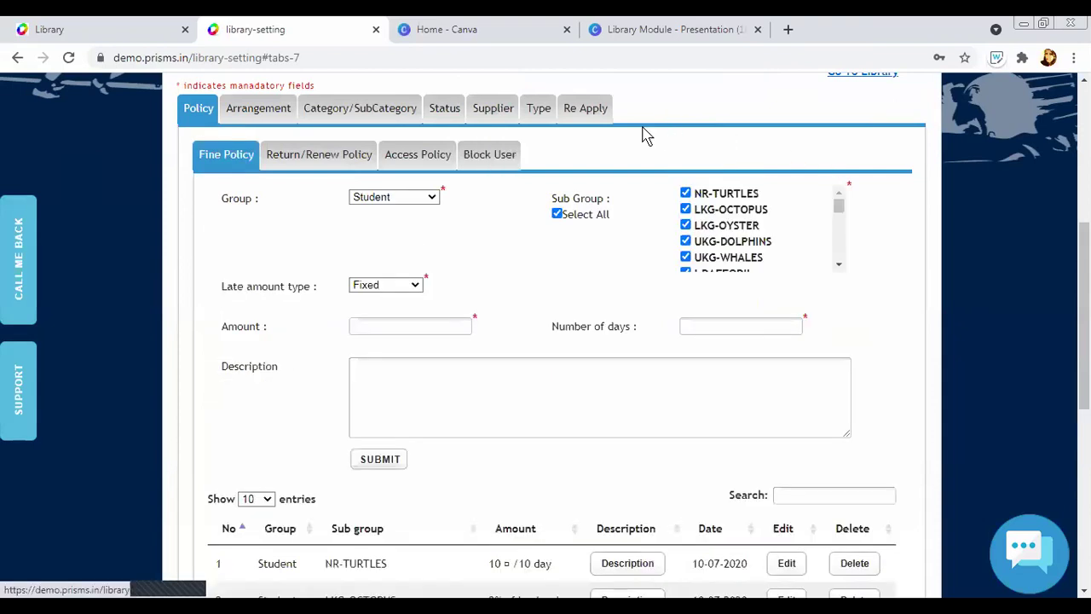
Set the late fine amount of the student fine policy to 50
scroll(429, 120, "down", 1)
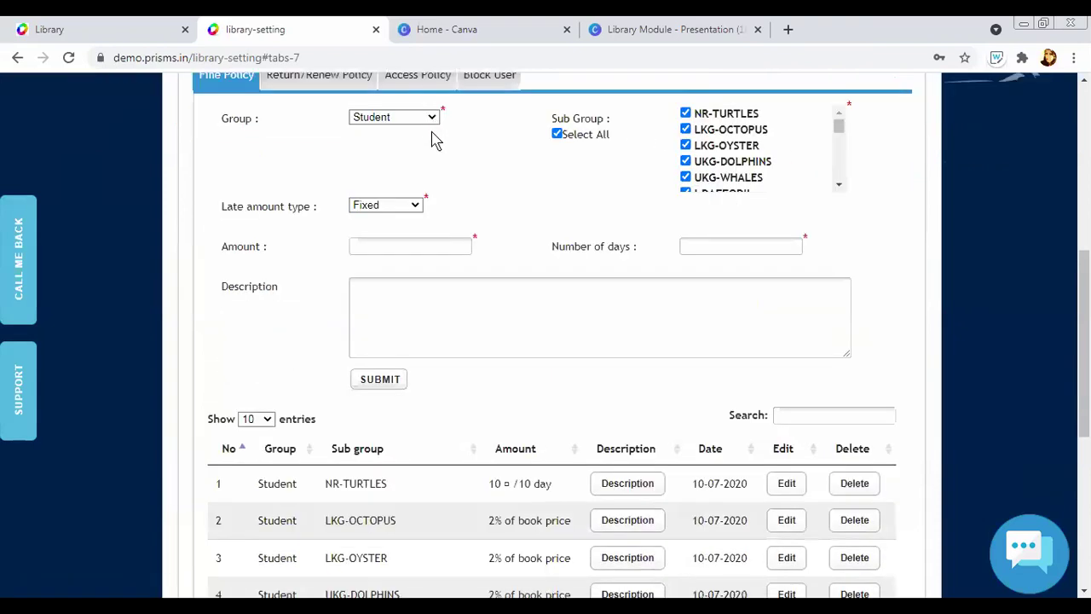
scroll(596, 213, "up", 1)
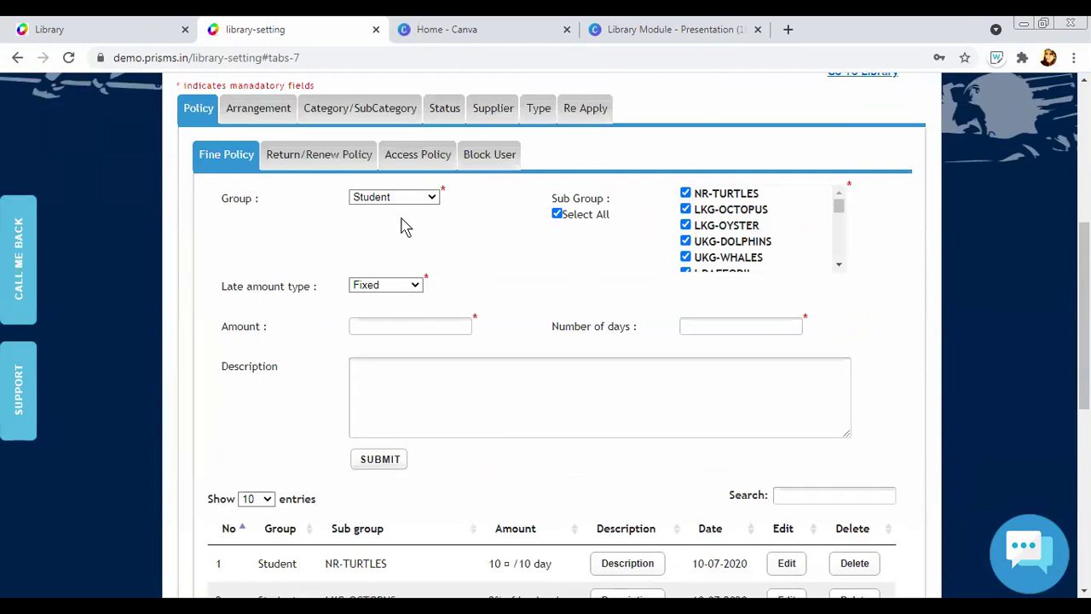
scroll(392, 239, "down", 1)
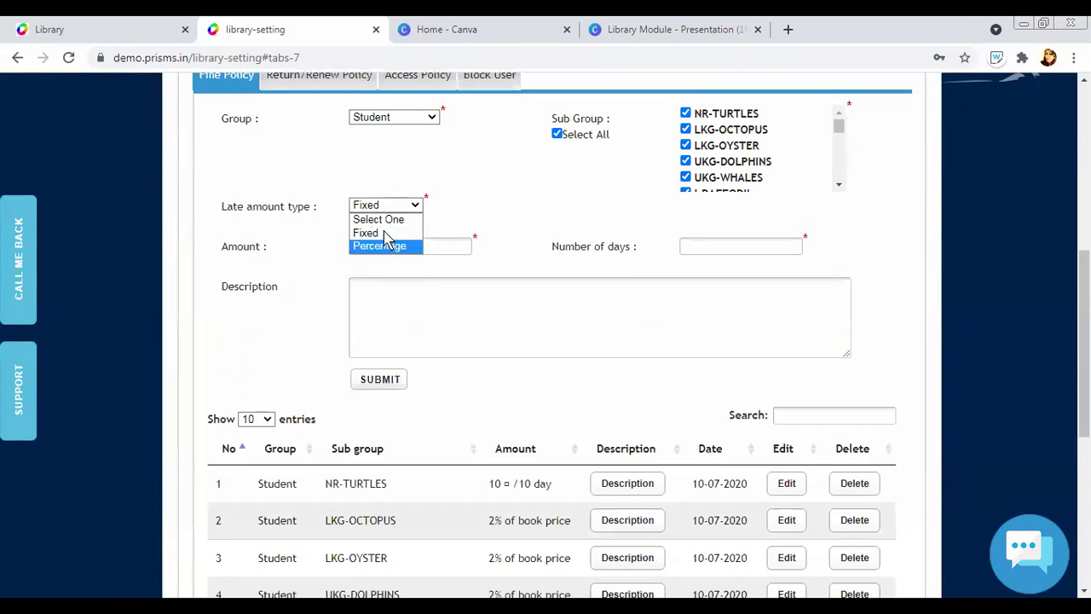
left_click(422, 247)
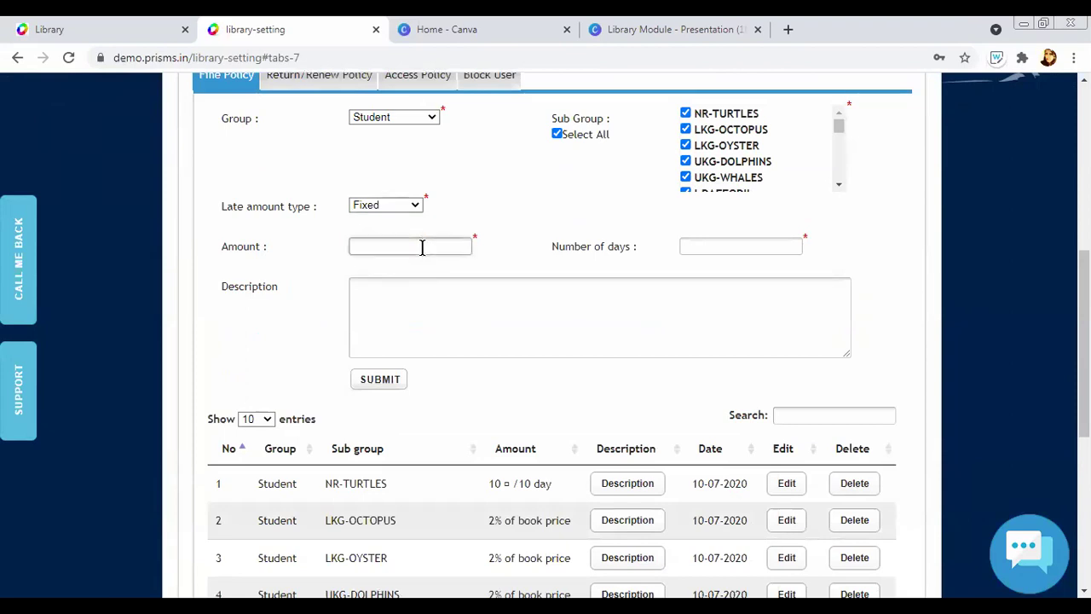
left_click(422, 247)
key("Return")
left_click(694, 247)
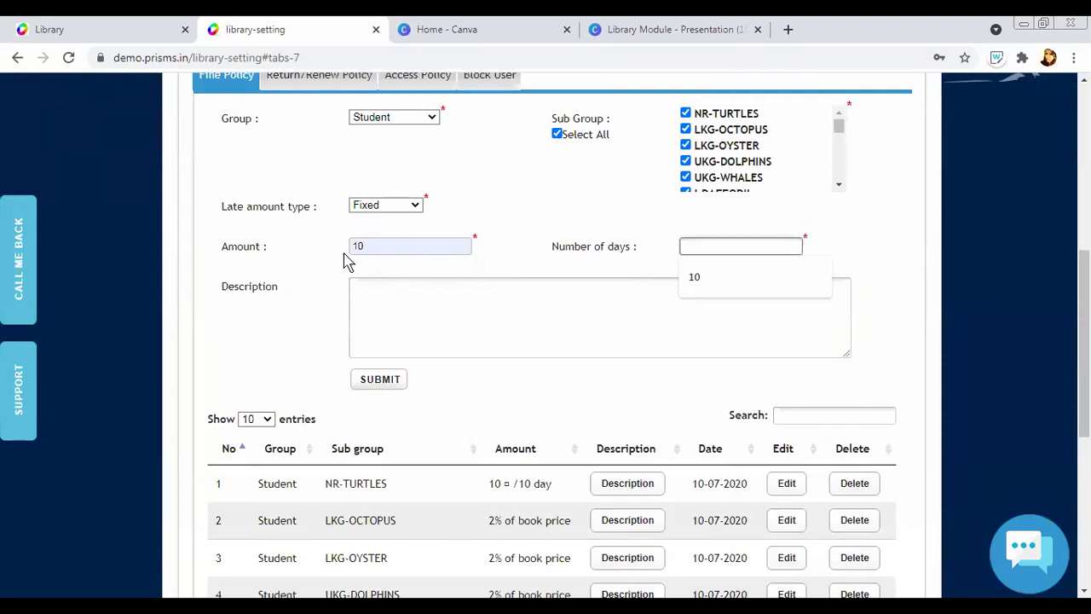
key("shift+Tab")
type("50")
Set the number of days in the student fine policy to 5
left_click(723, 251)
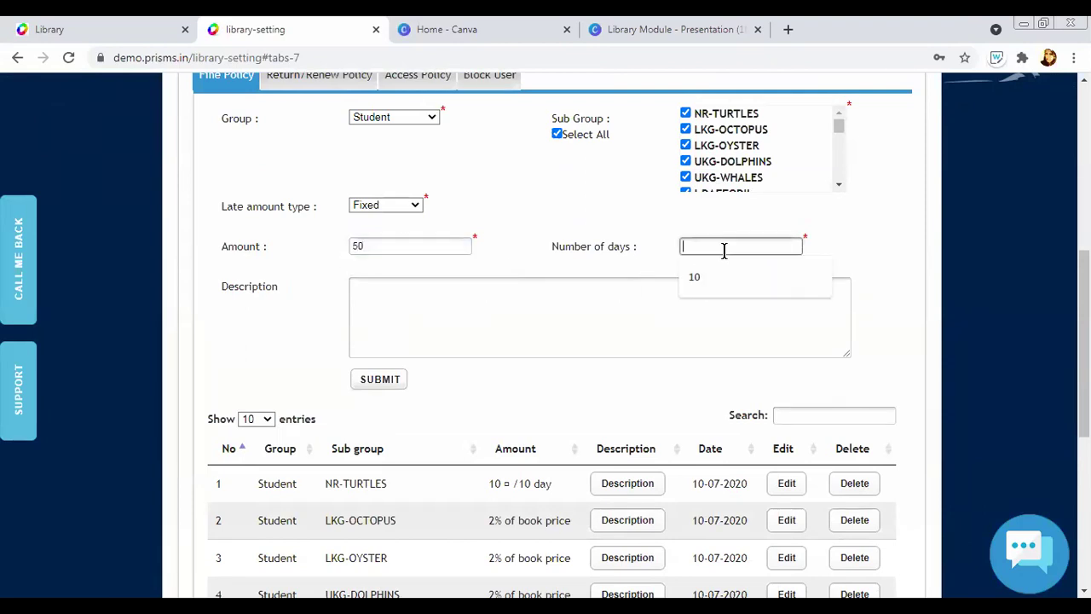
type("5")
left_click(631, 237)
left_click(476, 288)
left_click(409, 241)
left_click(409, 236)
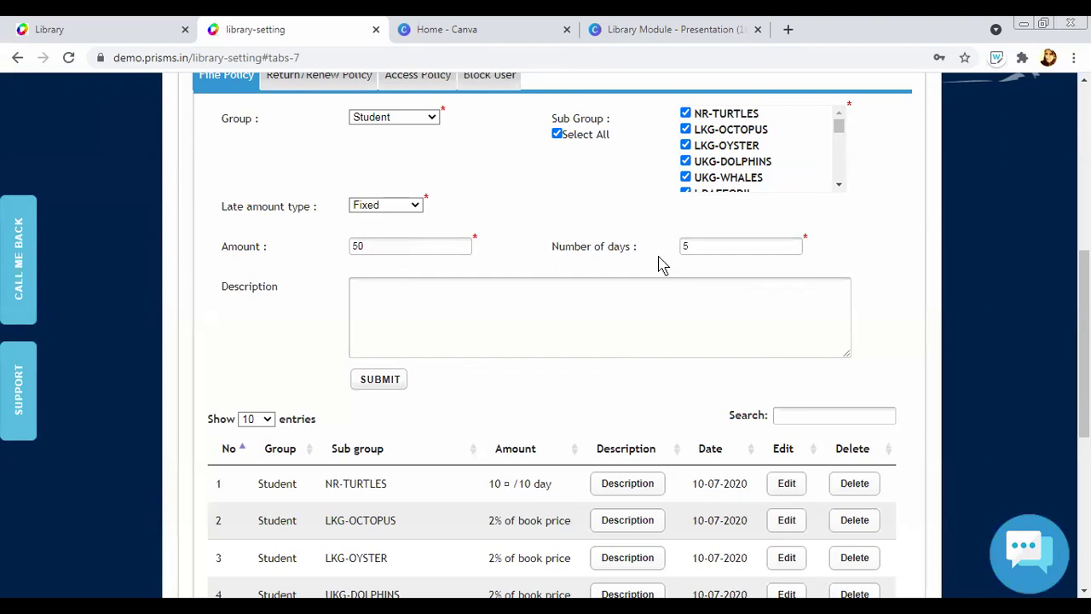
Examine the description field, the late amount type choices and the amounts of the existing fine policies
left_click(648, 303)
scroll(647, 303, "down", 1)
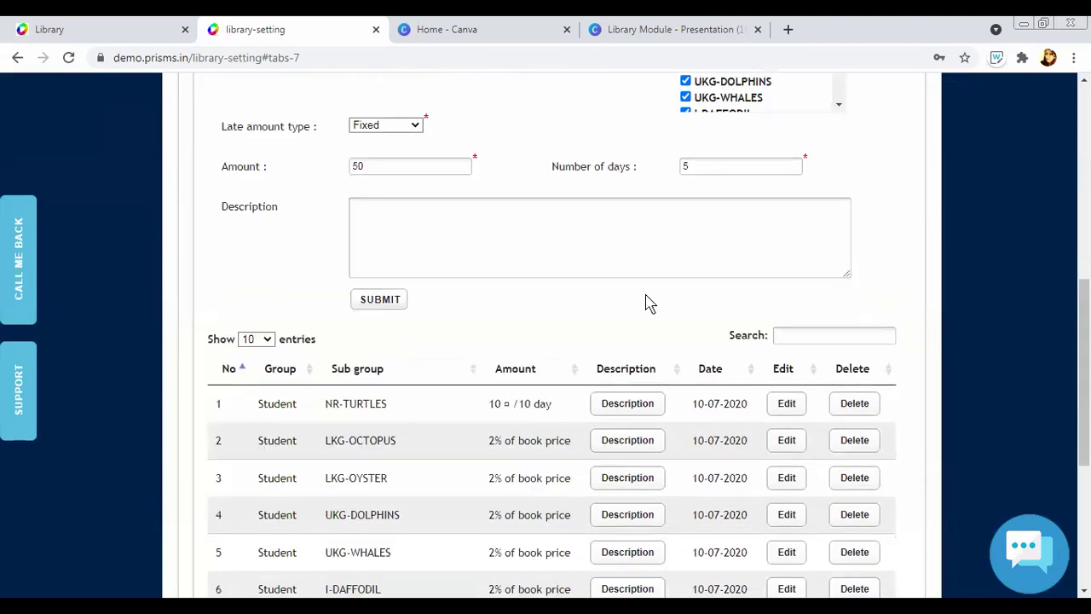
triple_click(560, 418)
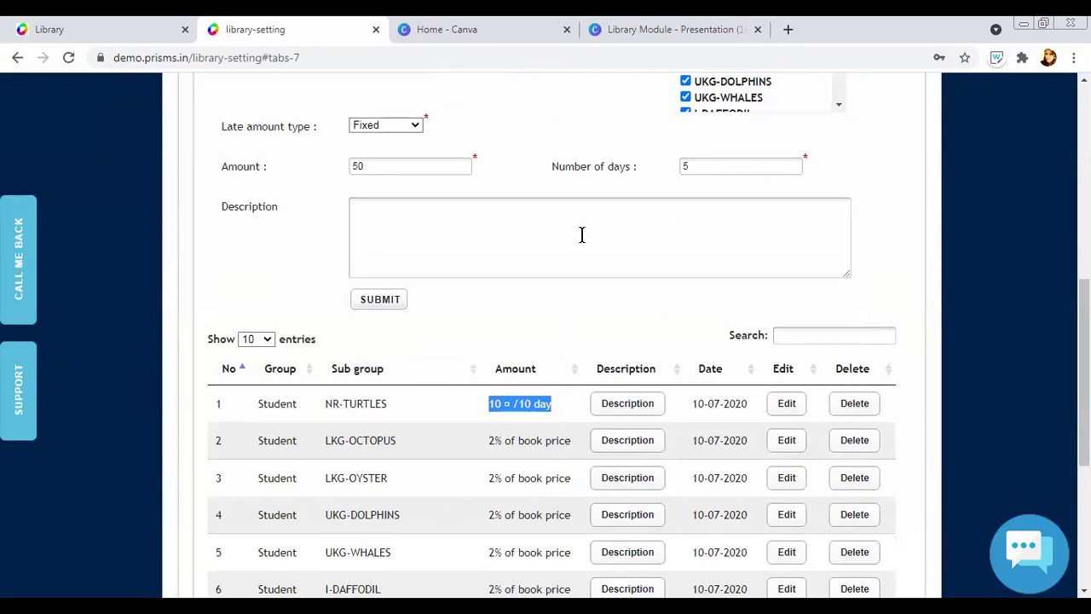
left_click(389, 219)
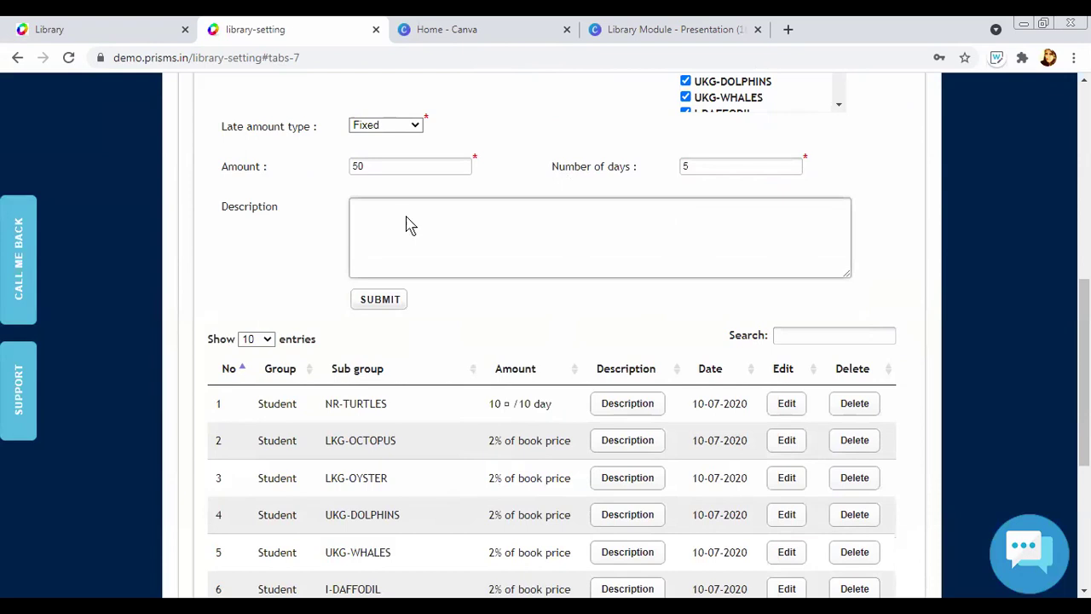
scroll(414, 205, "up", 1)
left_click(417, 207)
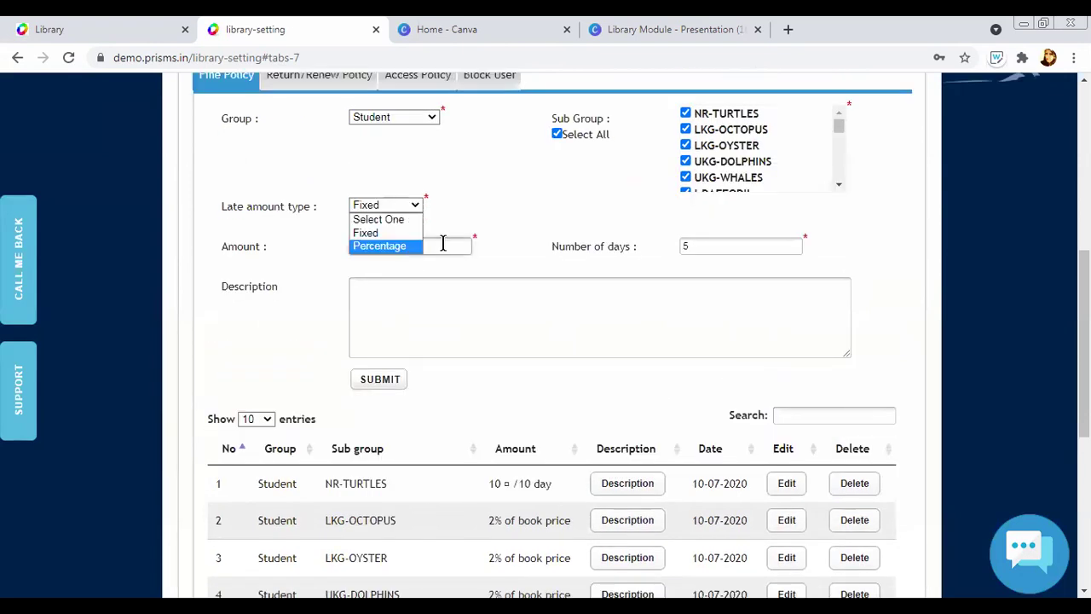
scroll(511, 248, "down", 2)
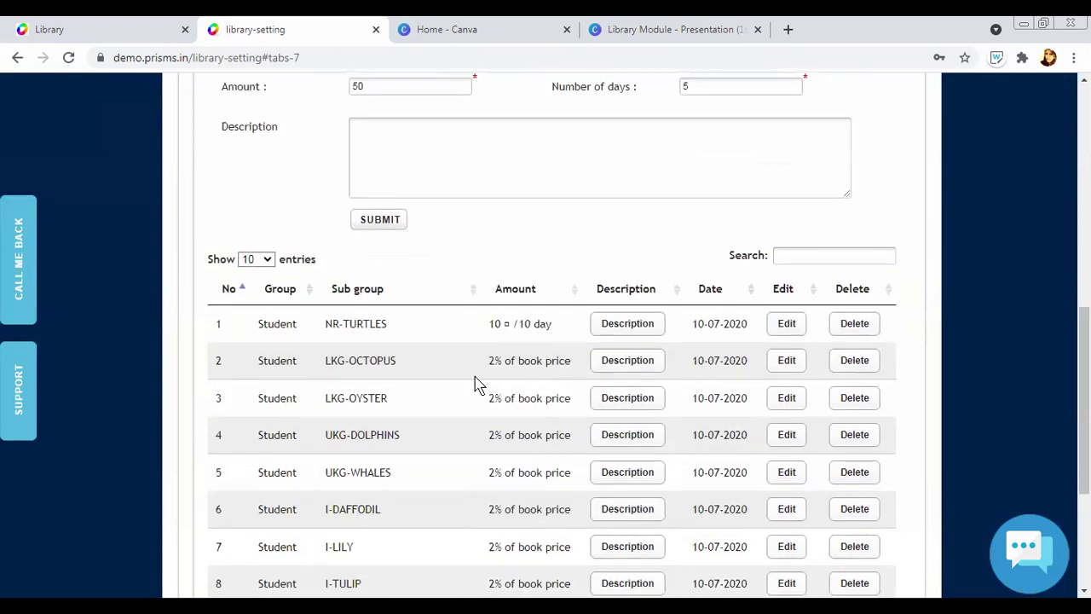
scroll(479, 341, "up", 1)
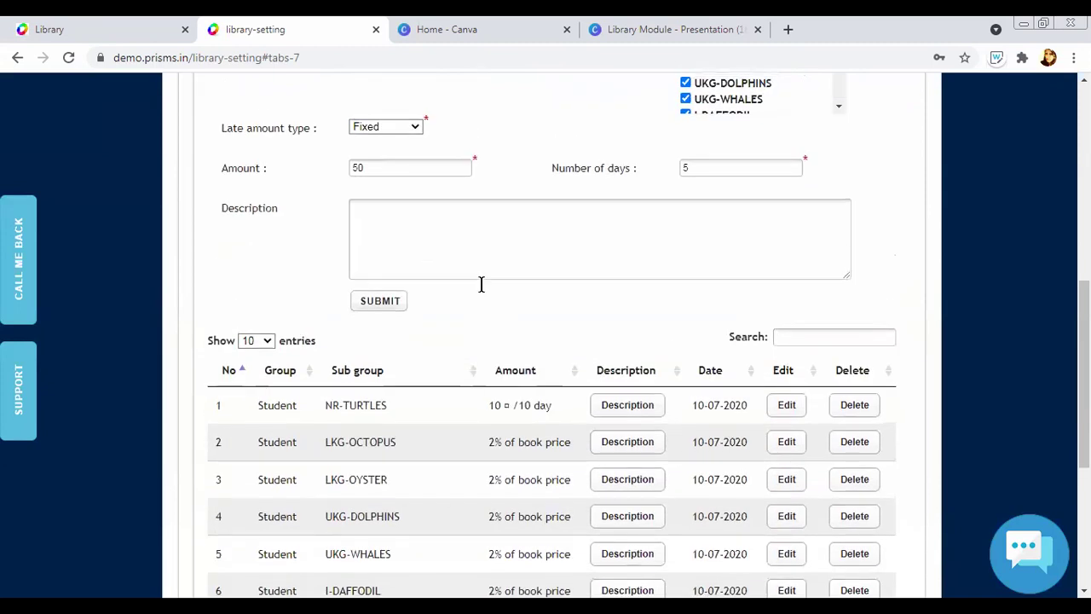
scroll(481, 283, "up", 1)
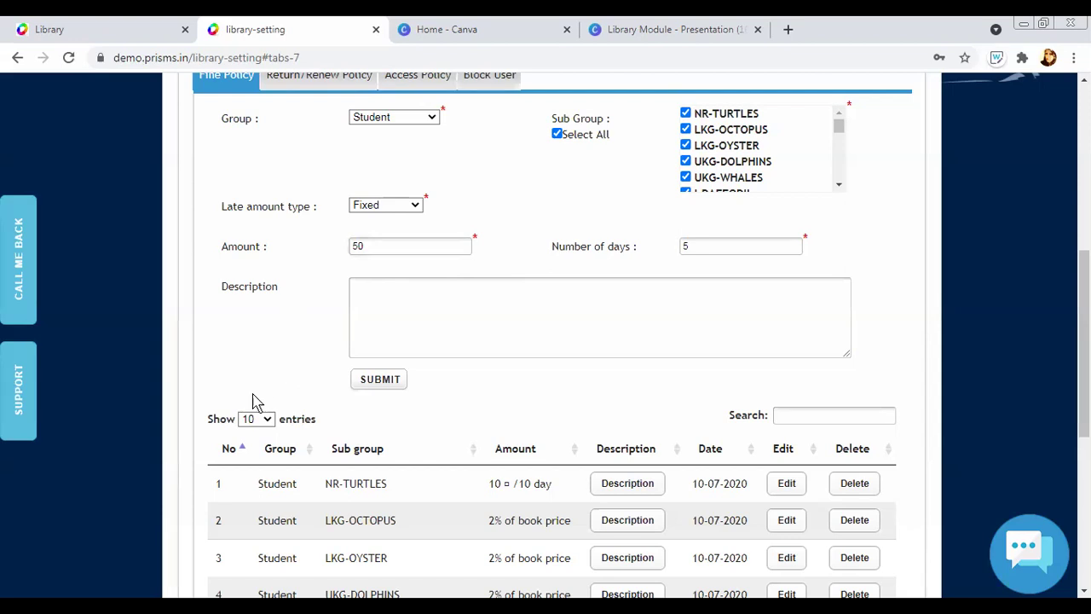
scroll(273, 370, "up", 1)
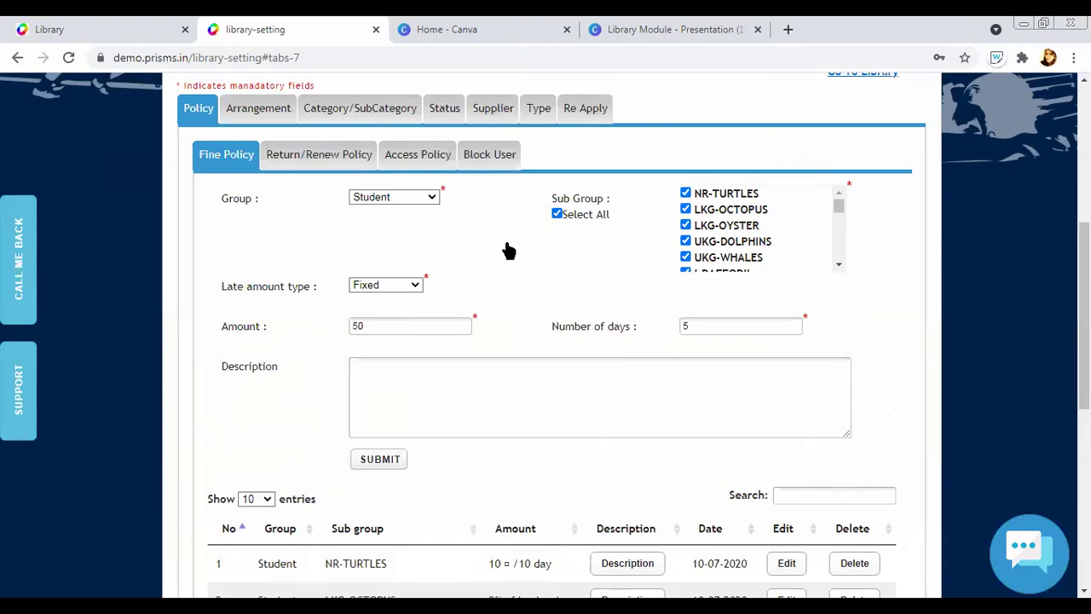
scroll(490, 248, "up", 1)
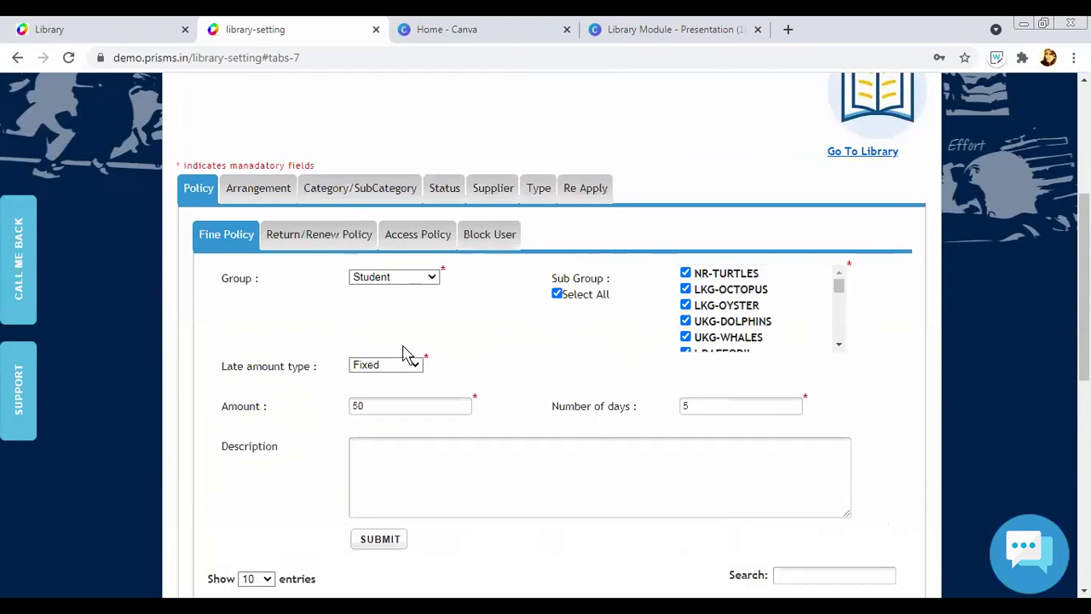
View the book return list on the library page and go back to the library settings
right_click(862, 154)
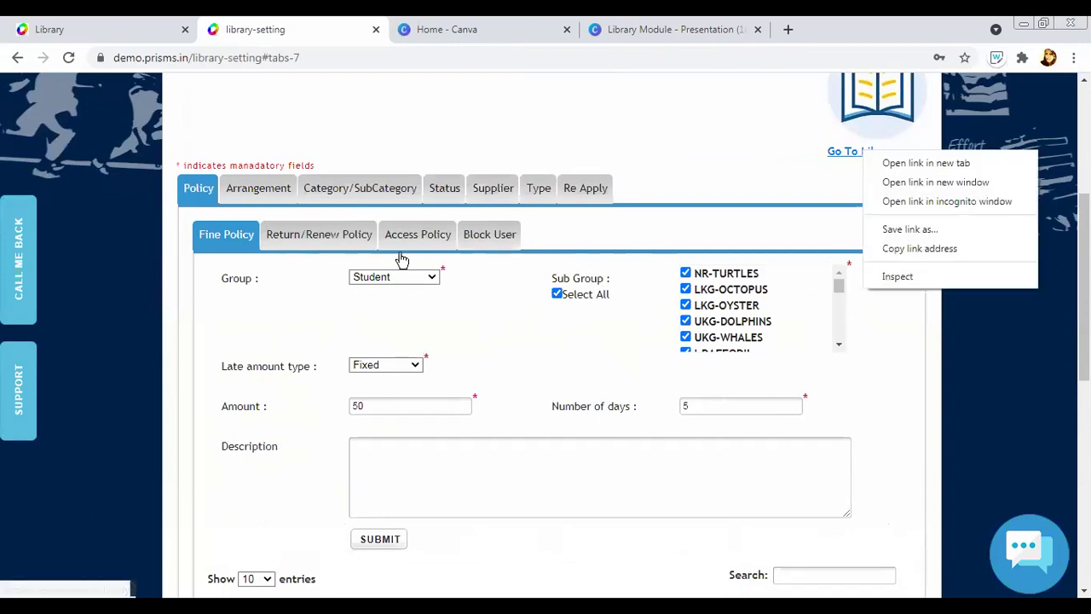
key("ctrl+shift+Tab")
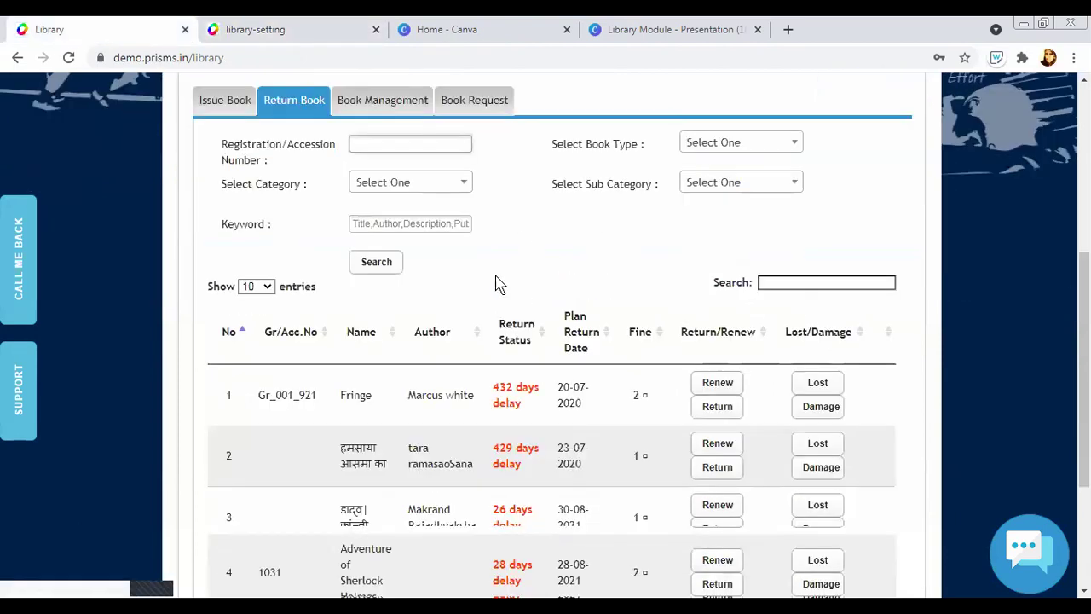
scroll(529, 264, "up", 2)
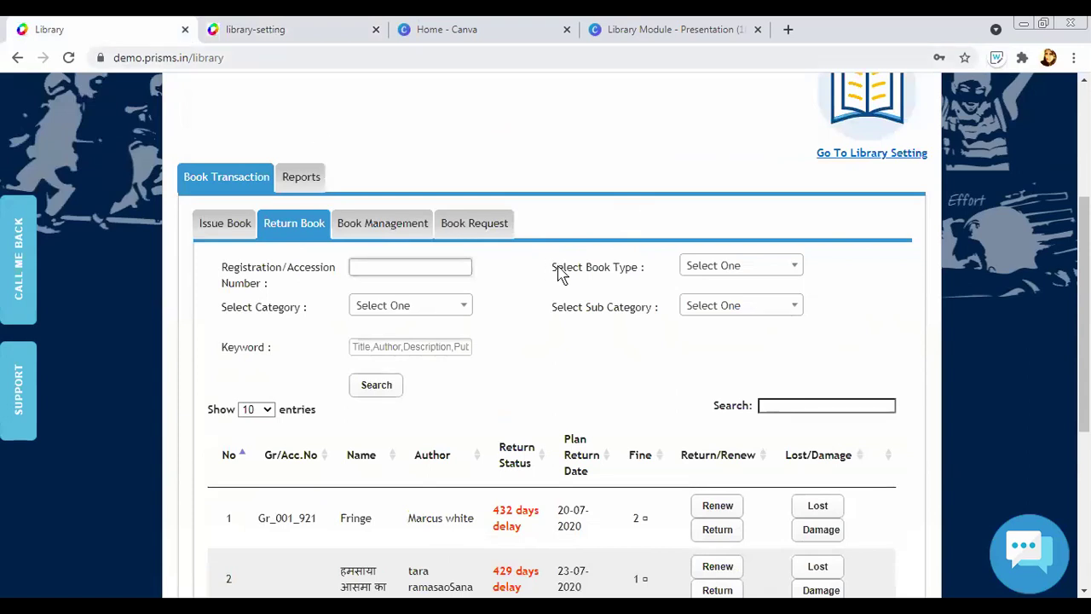
key("ctrl+Tab")
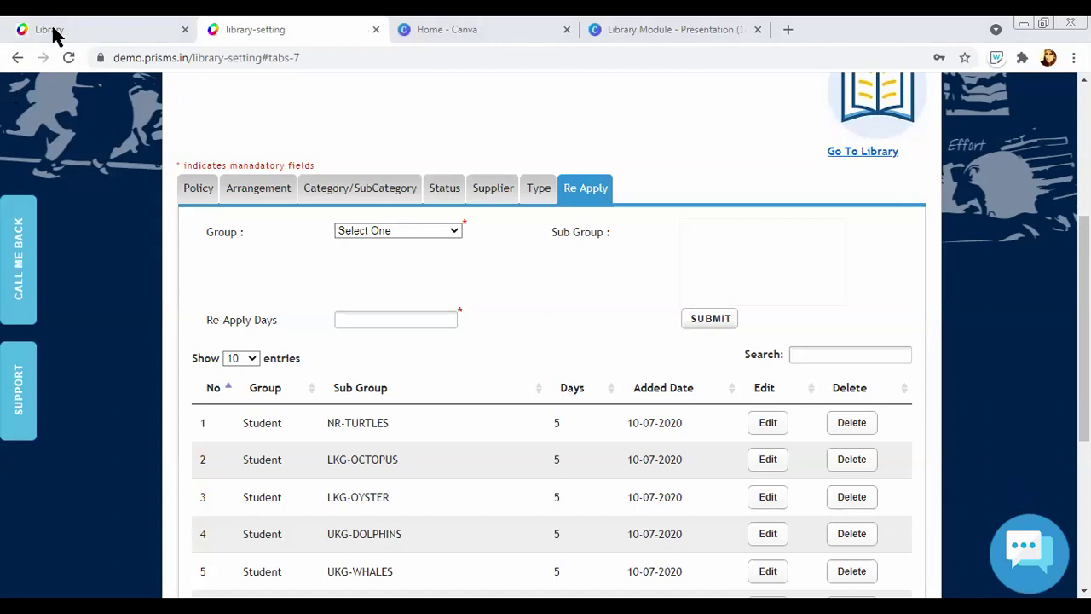
Switch to the library page and open the list of books for issuing
left_click(100, 28)
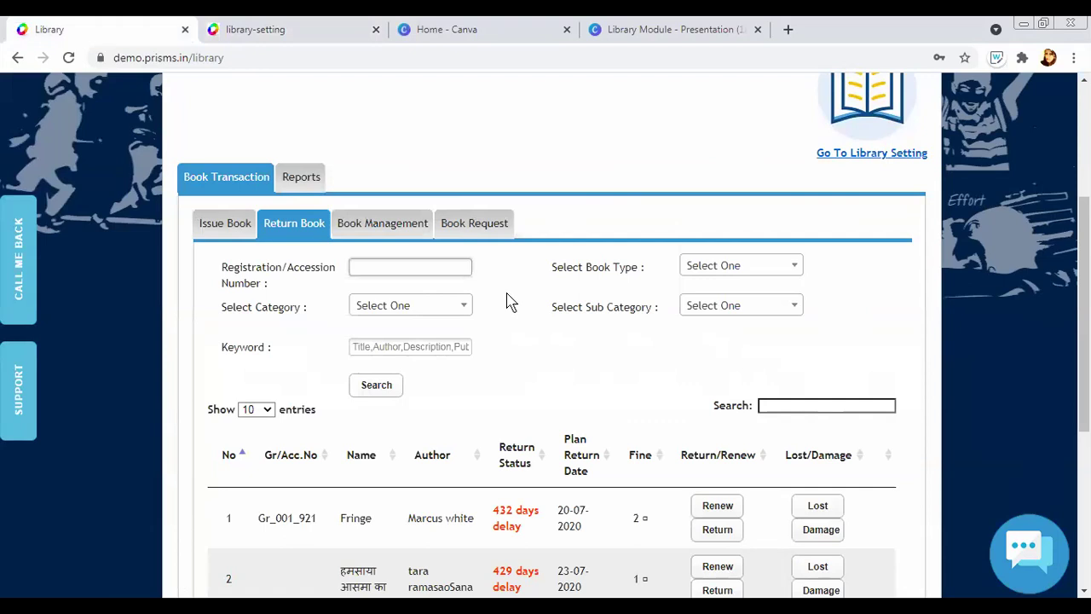
scroll(151, 159, "up", 2)
scroll(216, 176, "down", 1)
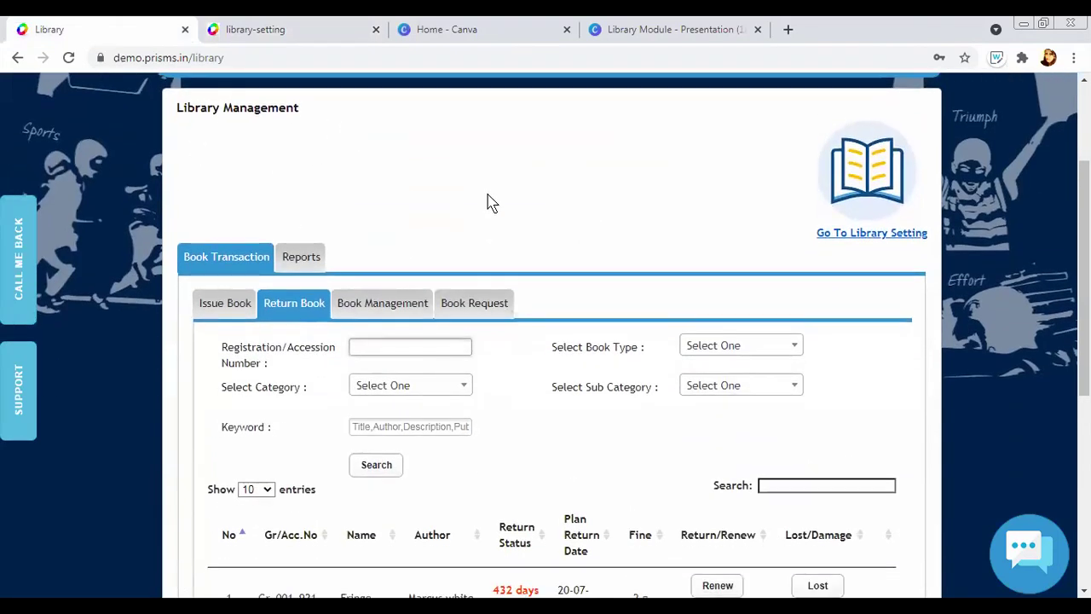
scroll(165, 203, "down", 1)
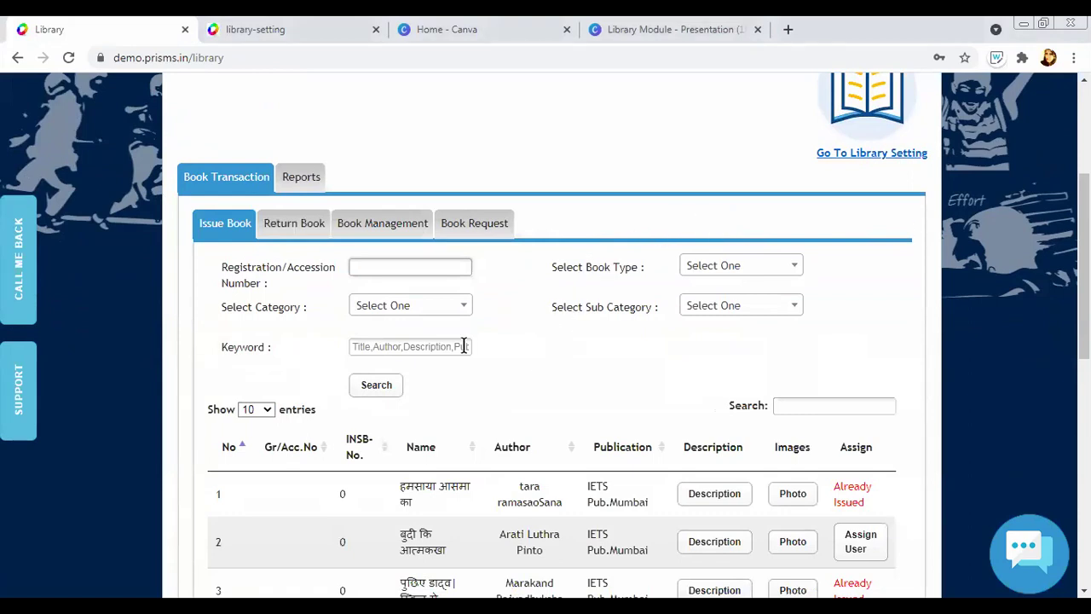
Open the form for adding a book and enter the title "ABC Murders", author "Agatha christie" and publication name "ABC"
left_click(411, 232)
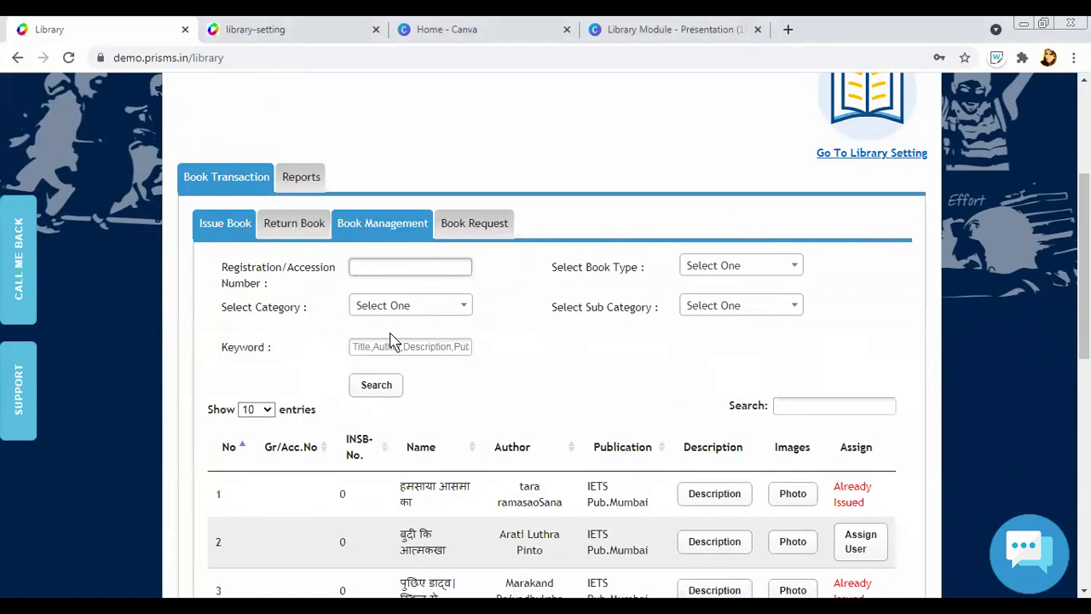
scroll(608, 320, "down", 1)
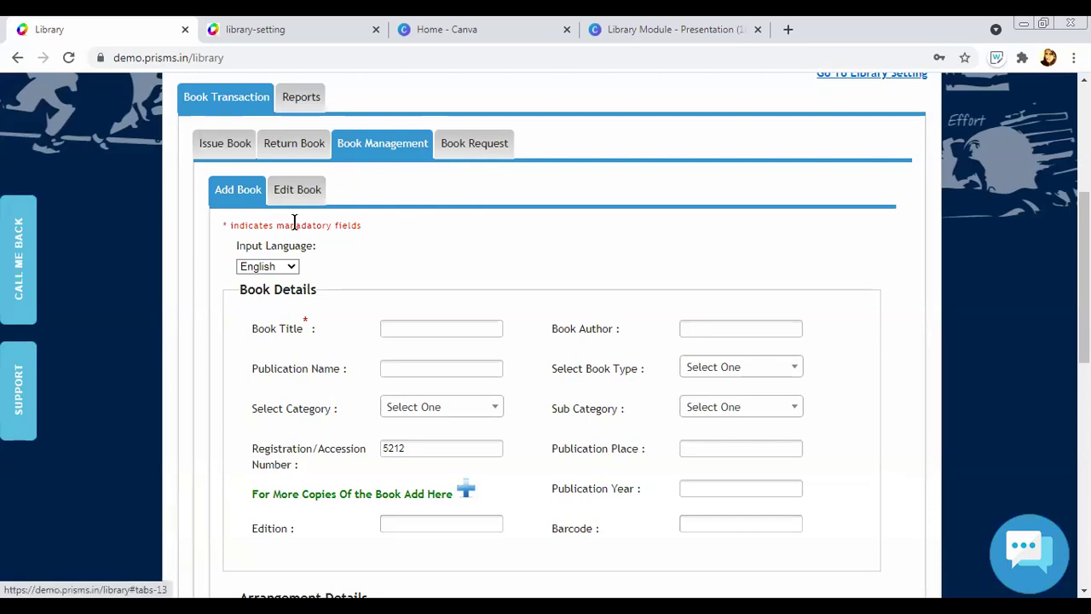
scroll(546, 282, "down", 1)
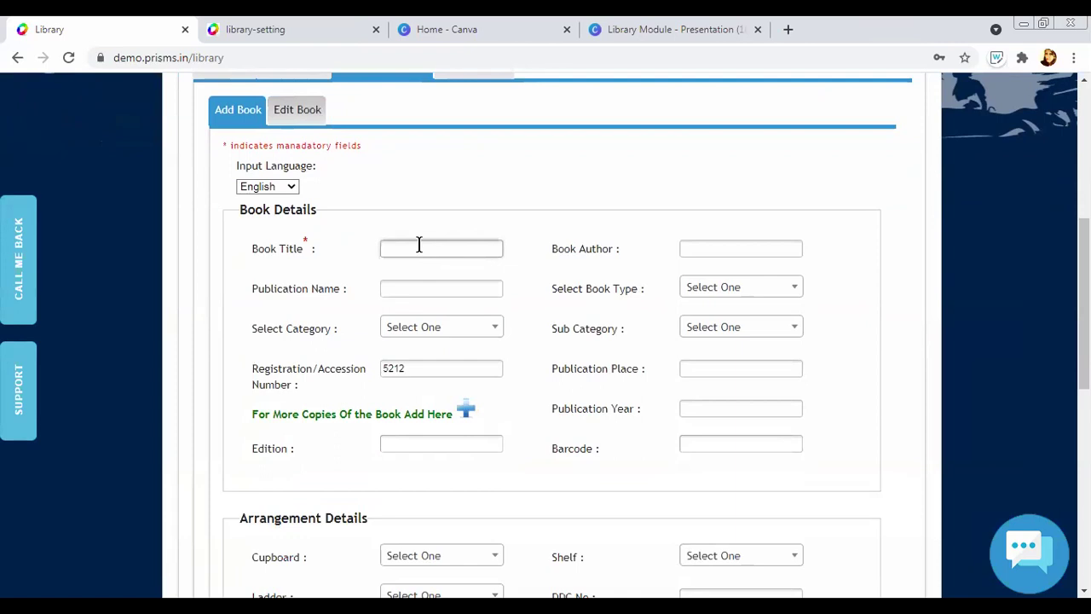
left_click(422, 249)
type("ABC Murders")
left_click(755, 245)
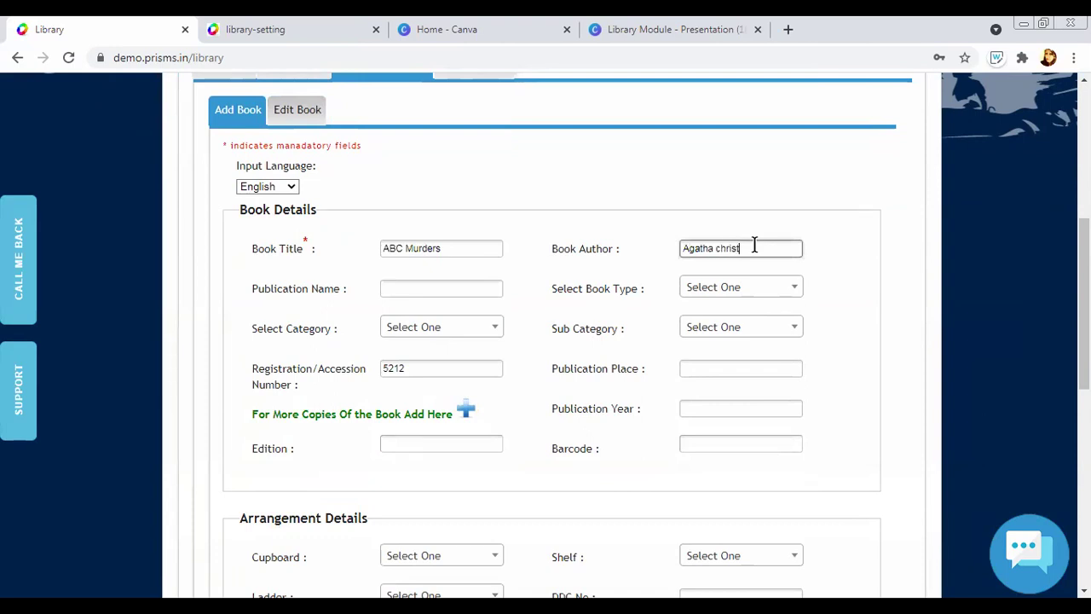
left_click(458, 288)
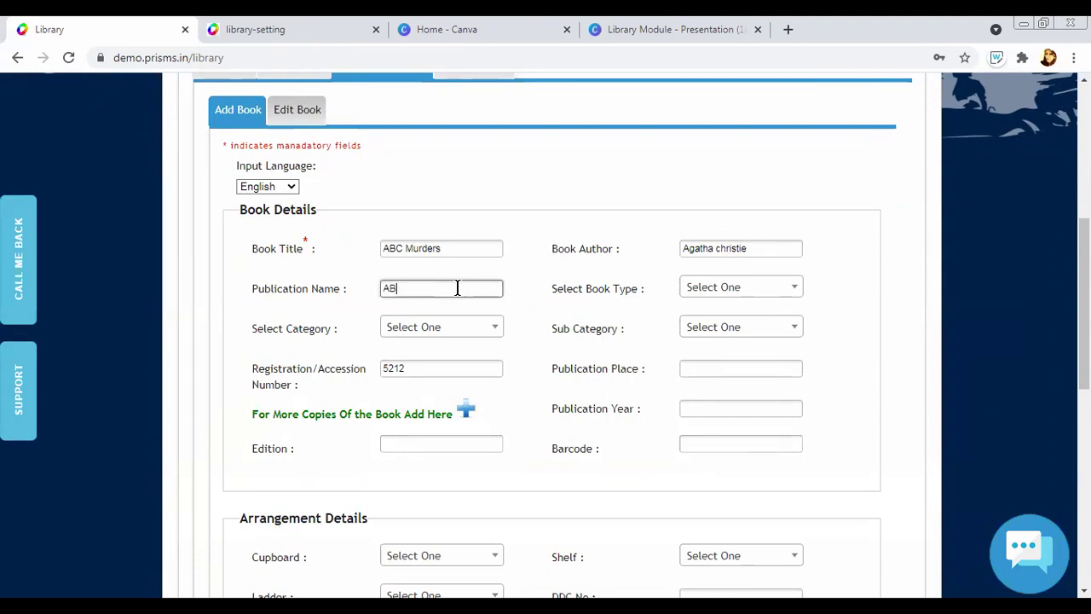
Search the book type choices for "fic", then clear the search and look through the full list
left_click(719, 288)
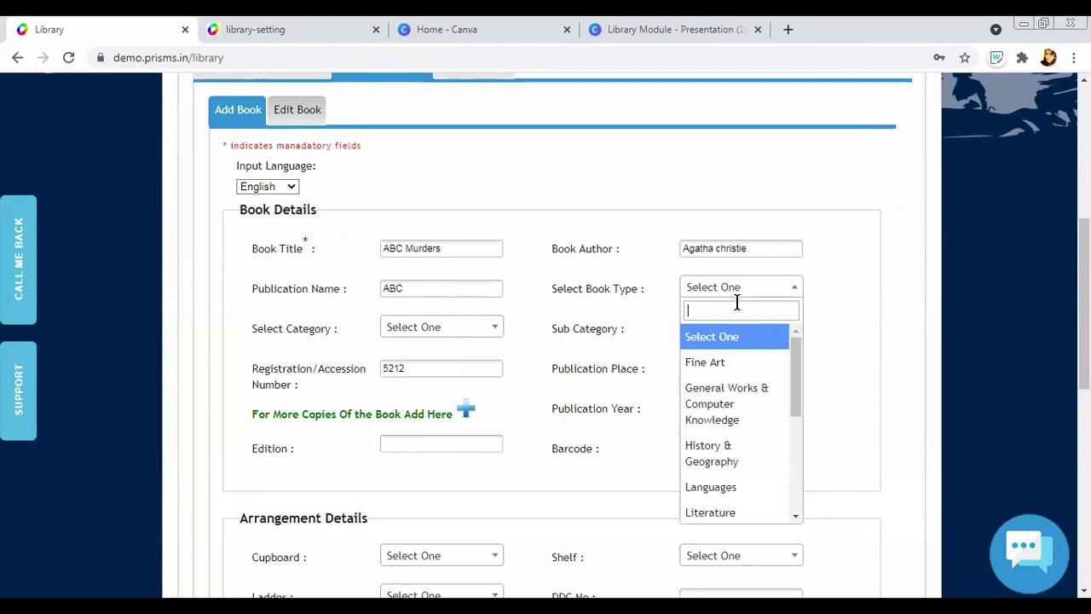
type("fic")
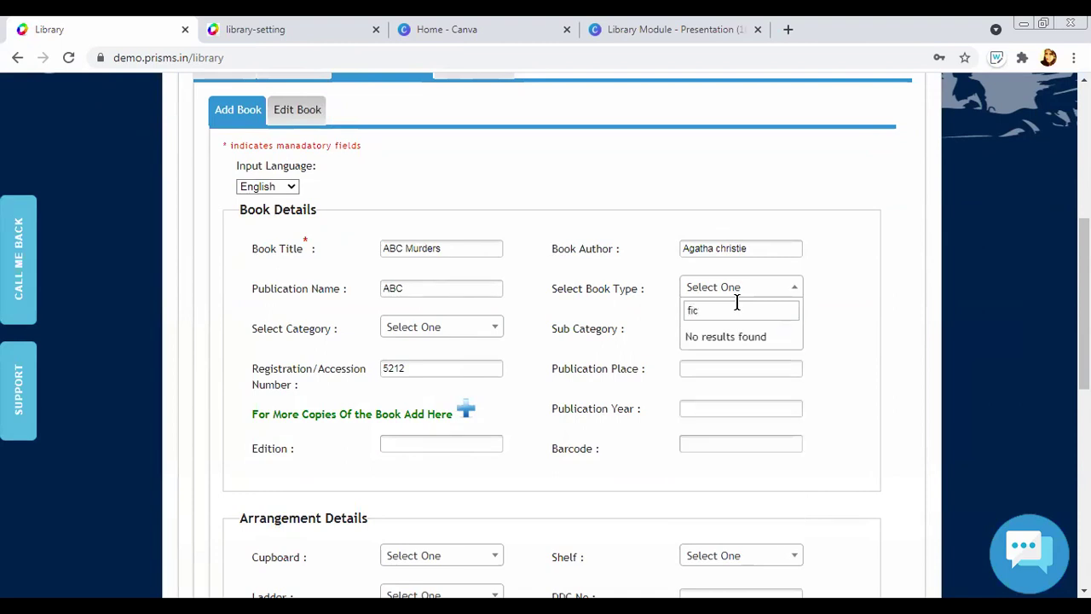
key("BackSpace")
key("BackSpace")
key("BackSpace")
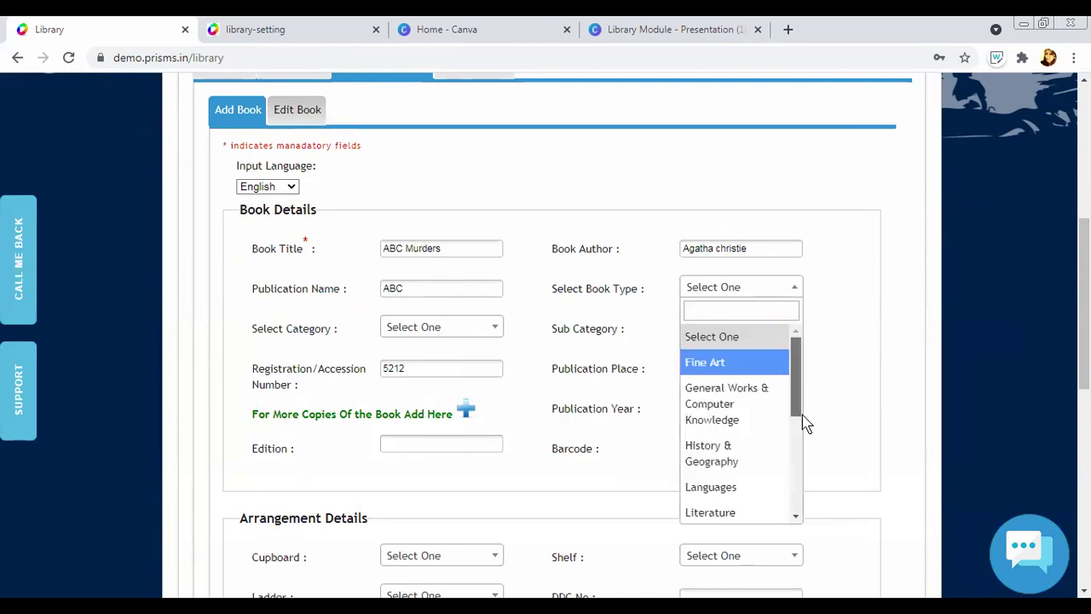
scroll(805, 425, "down", 5)
scroll(895, 355, "down", 1)
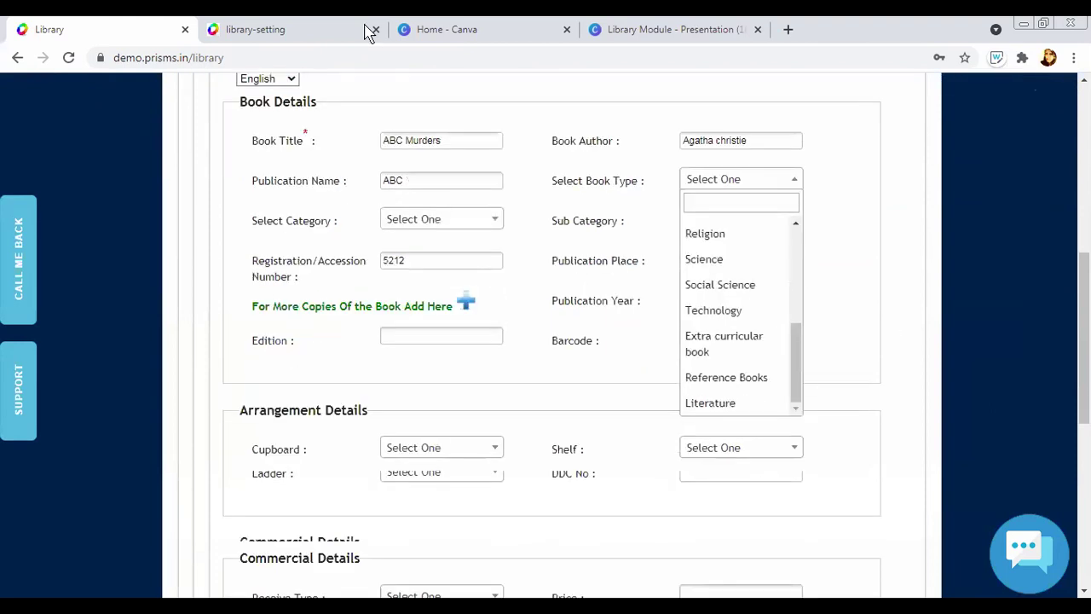
Switch to the library settings and review the configured categories and book types
left_click(365, 31)
left_click(536, 191)
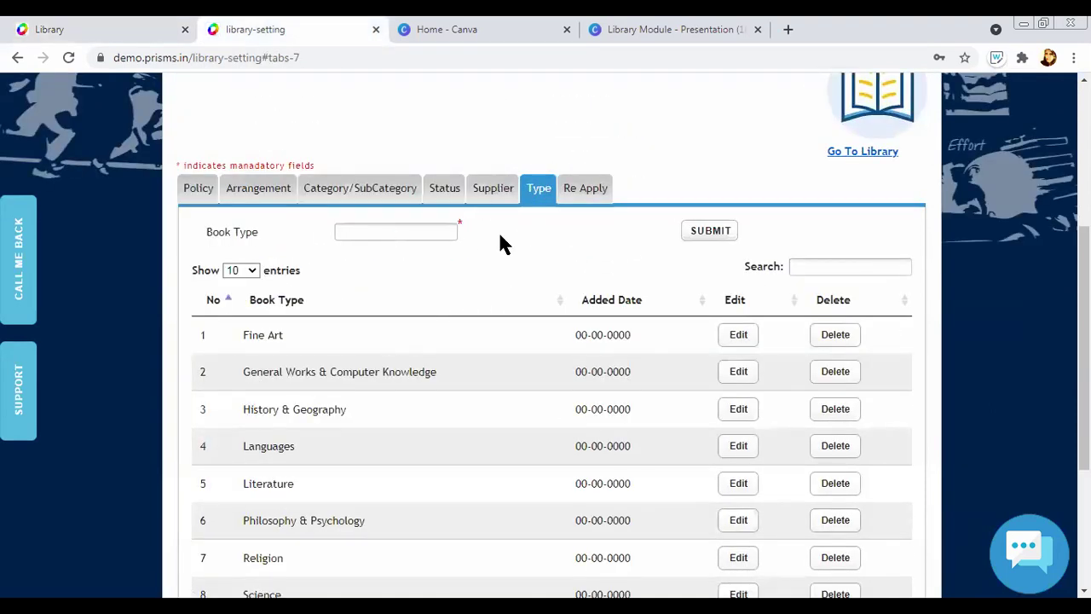
left_click(383, 181)
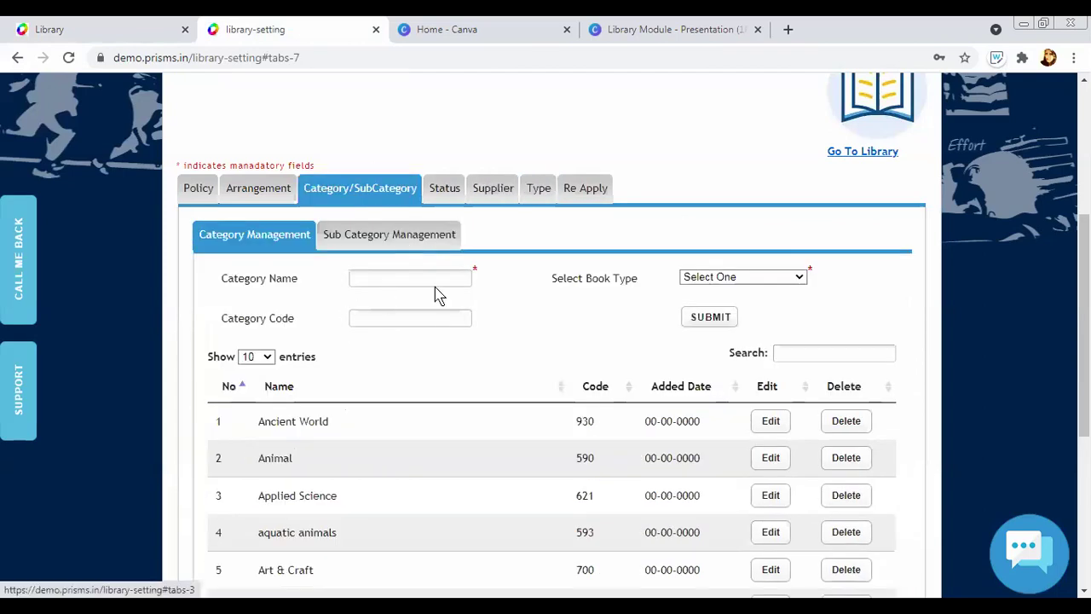
left_click(540, 188)
scroll(512, 290, "down", 1)
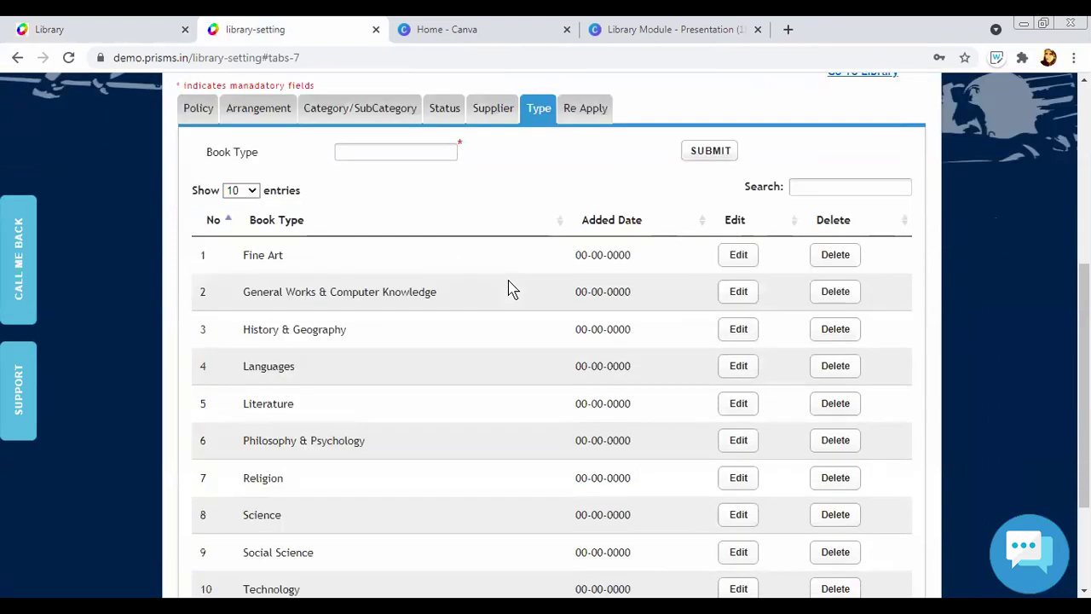
Check the book type choices offered for a new category in the library settings, then return to the book type settings
left_click(383, 109)
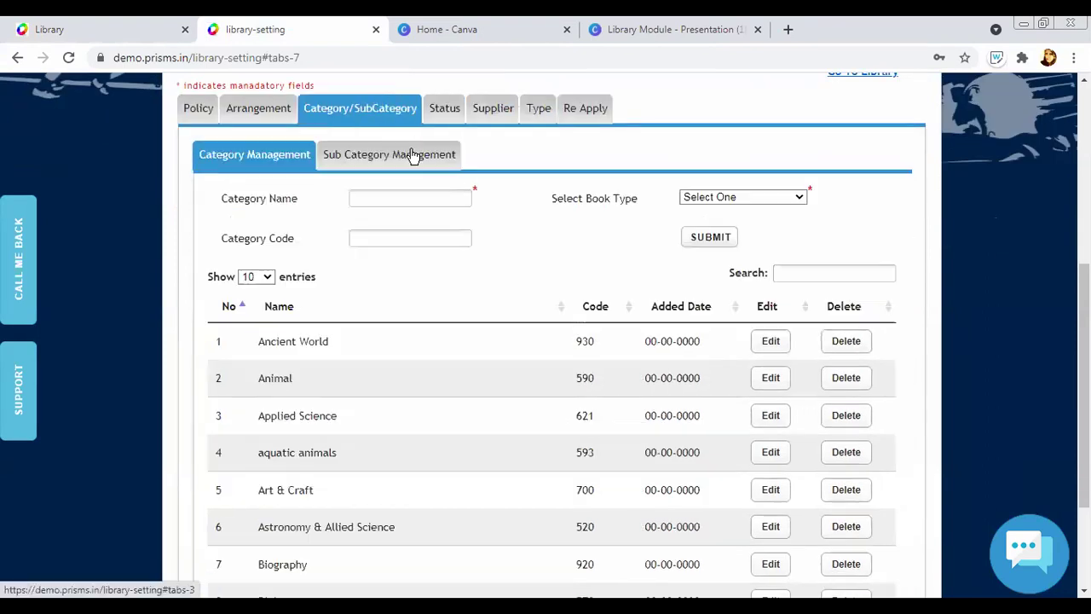
left_click(690, 198)
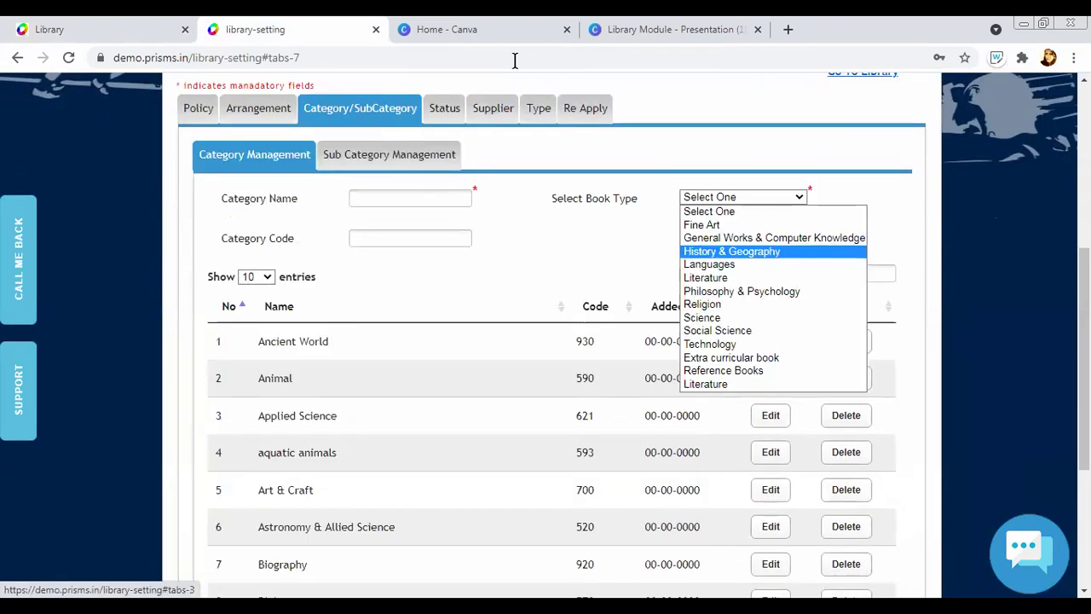
left_click(542, 115)
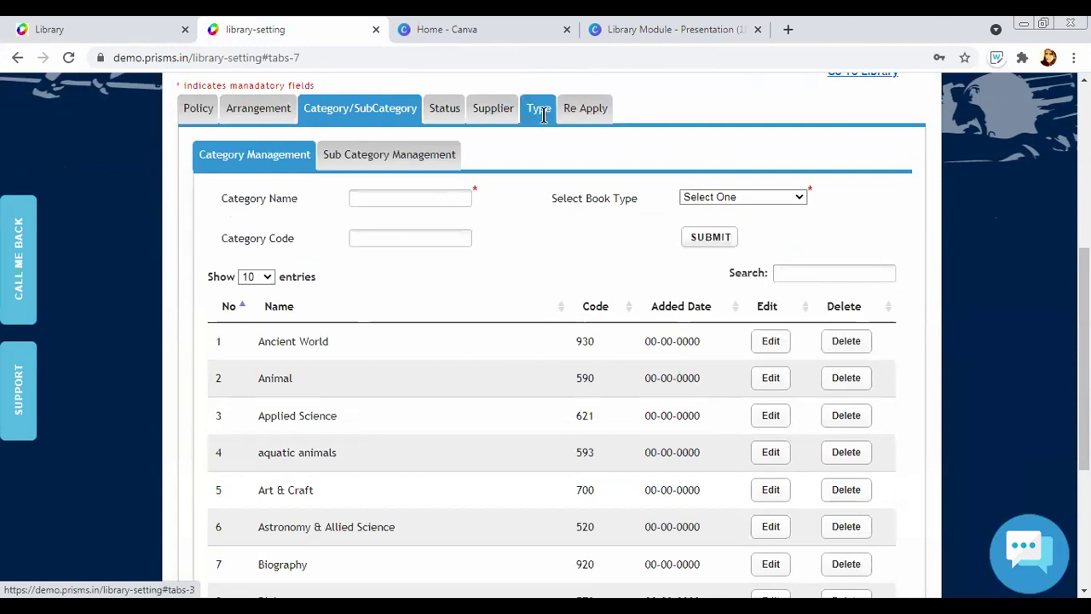
left_click(543, 115)
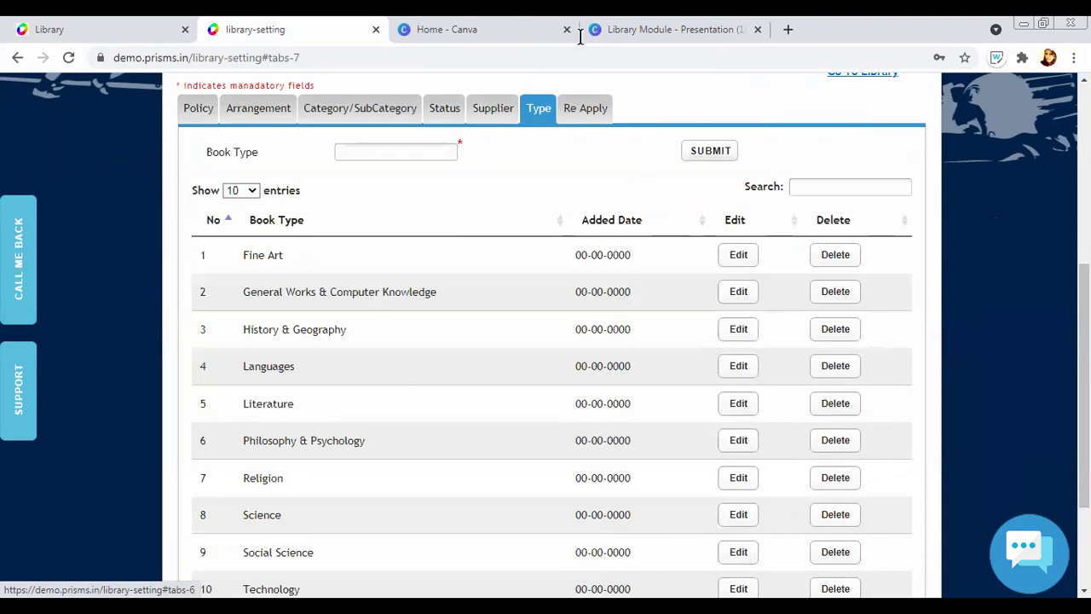
Return to the book entry form and set the book type to Science and the category to Fiction
left_click(156, 39)
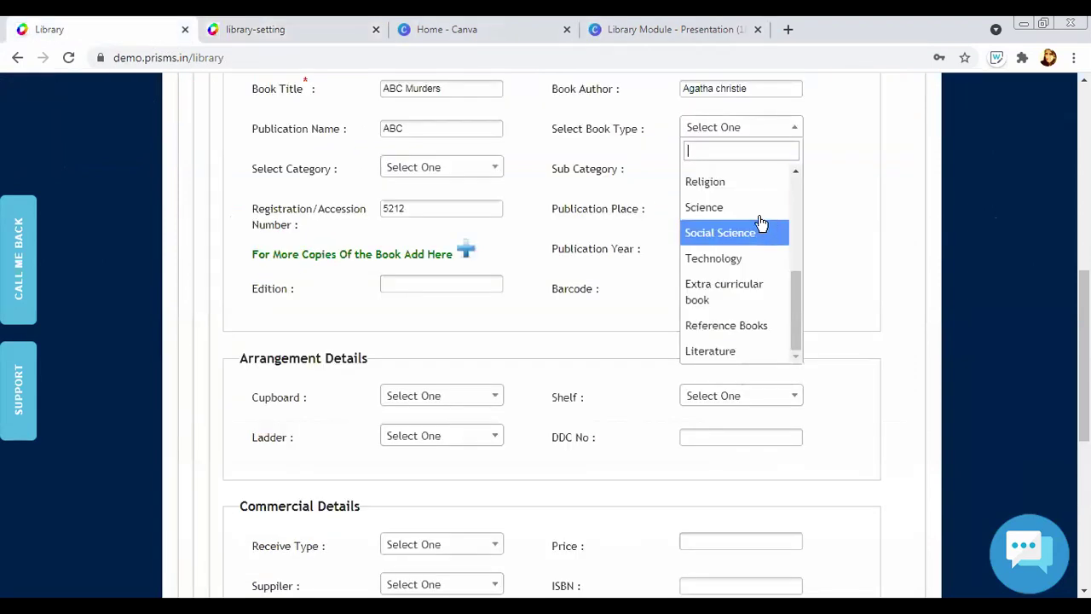
left_click_drag(794, 296, 784, 186)
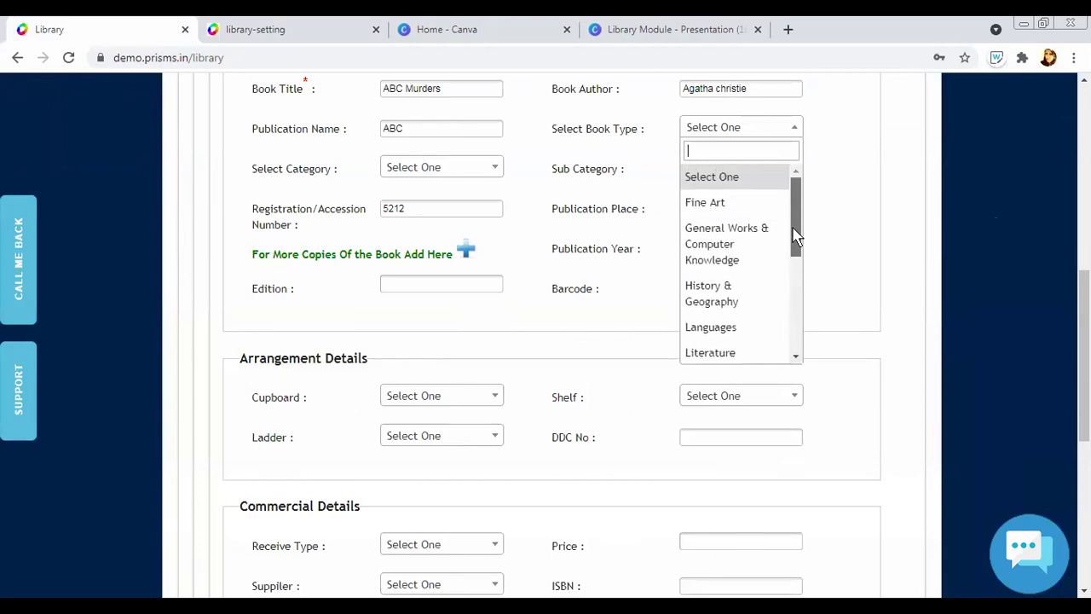
scroll(796, 247, "down", 3)
left_click(713, 235)
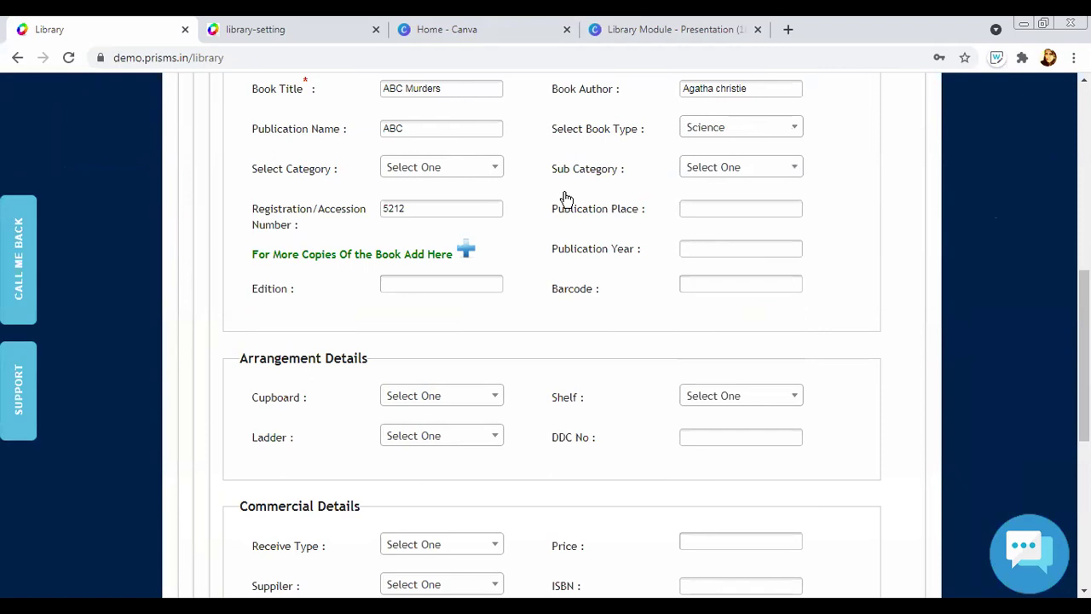
scroll(670, 219, "up", 1)
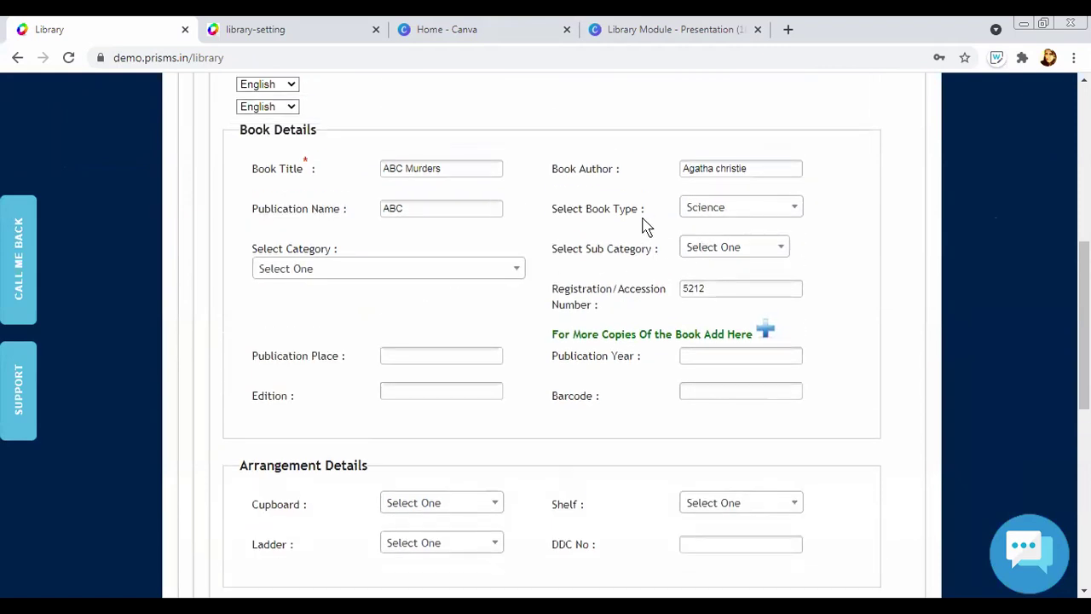
left_click(490, 271)
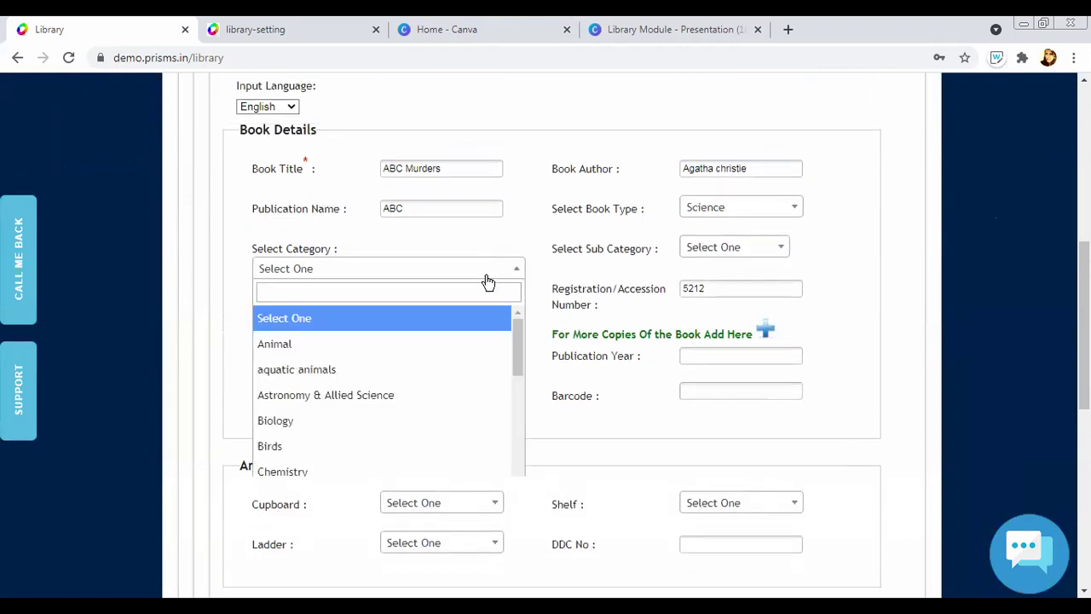
type("fi")
left_click(419, 318)
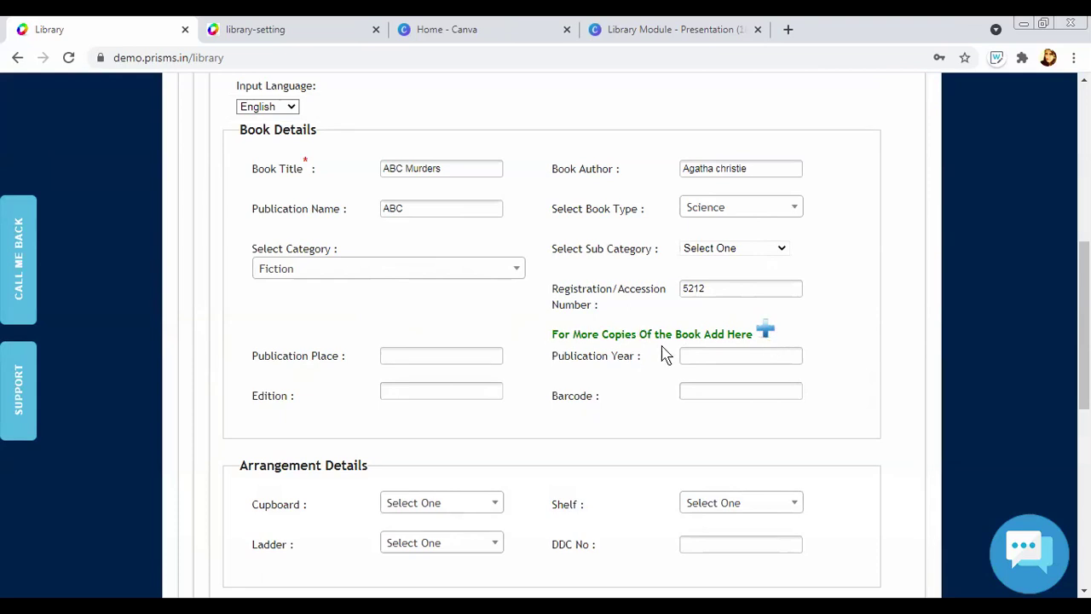
Add a second copy of the book with accession number 5213
left_click(766, 335)
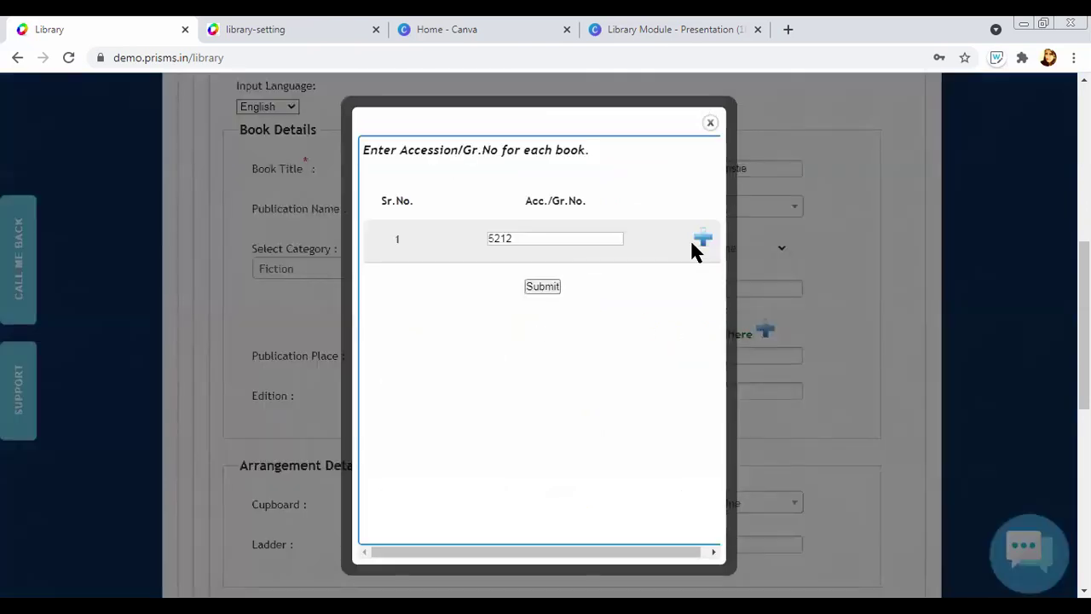
left_click(703, 240)
left_click_drag(493, 241, 451, 249)
left_click(495, 280)
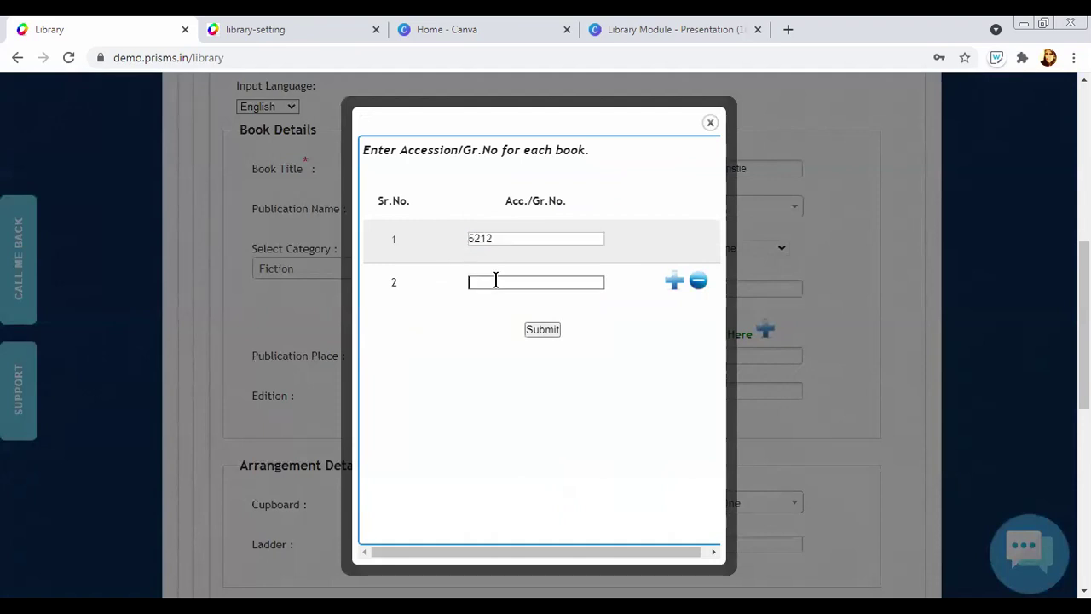
type("5213")
Add a third copy with accession number 5214 and submit the list of copies
left_click(674, 282)
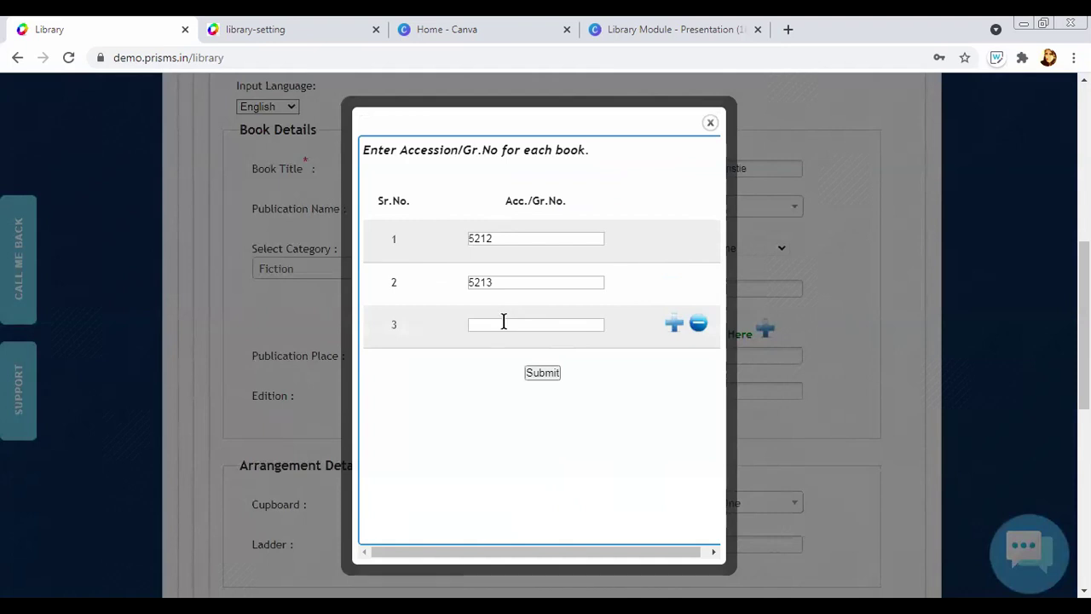
left_click_drag(491, 281, 445, 287)
key("ctrl+c")
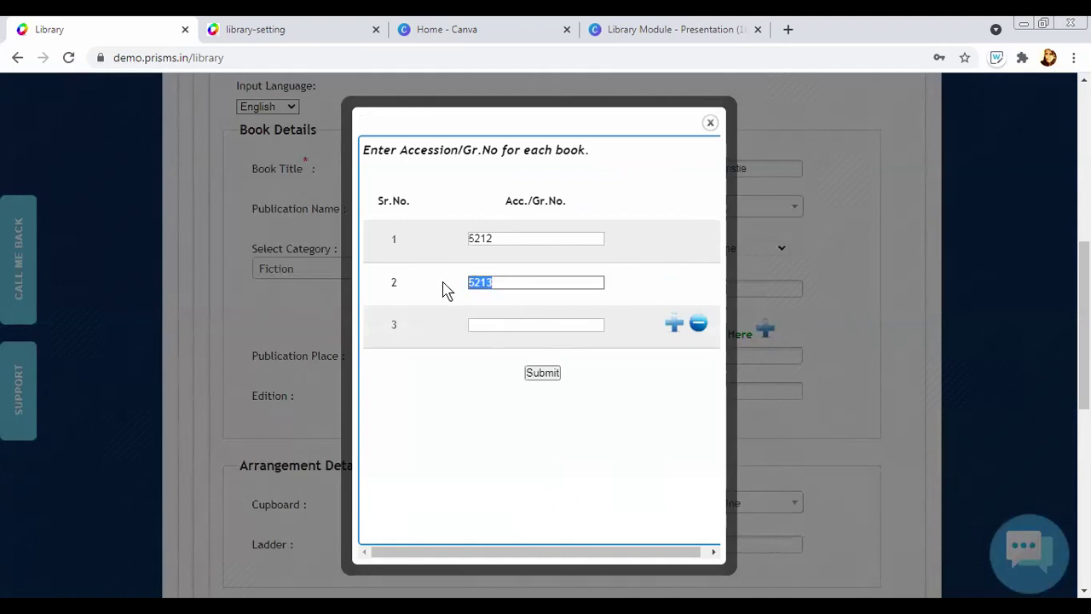
left_click(512, 323)
key("ctrl+v")
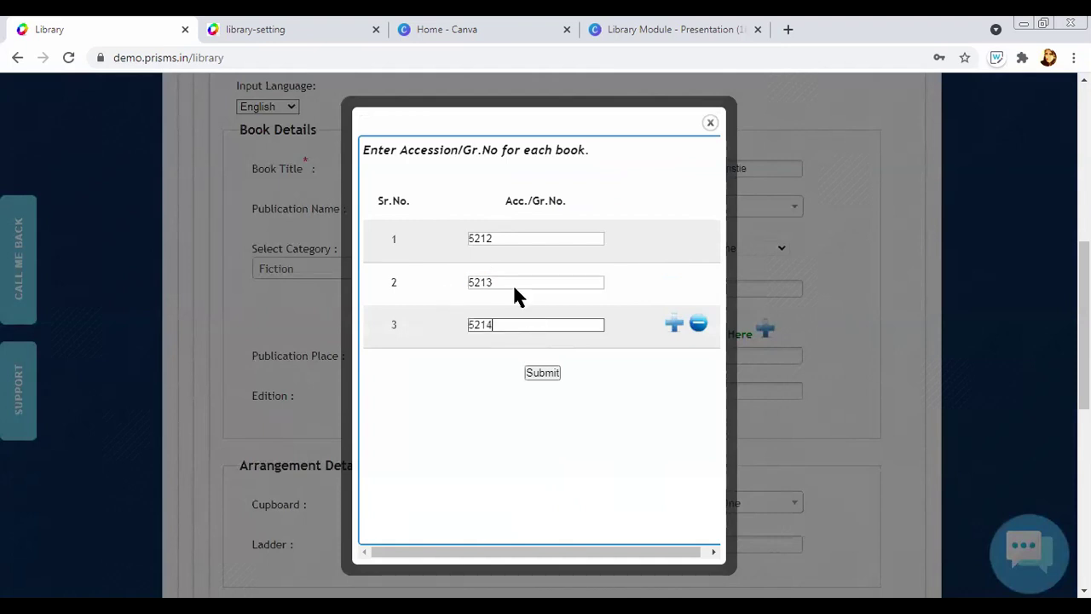
left_click(497, 238)
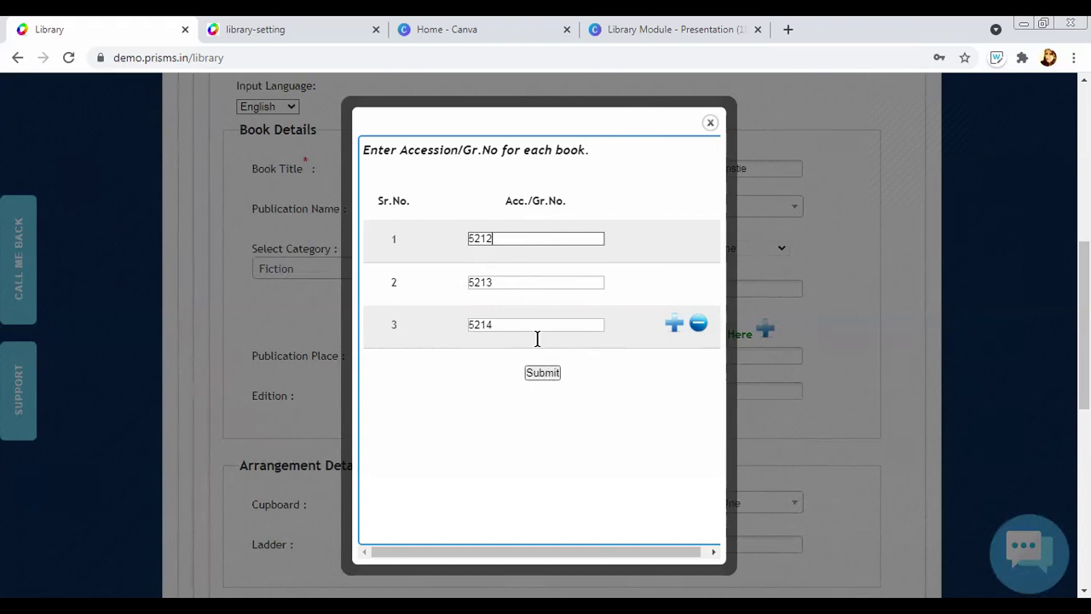
left_click(549, 378)
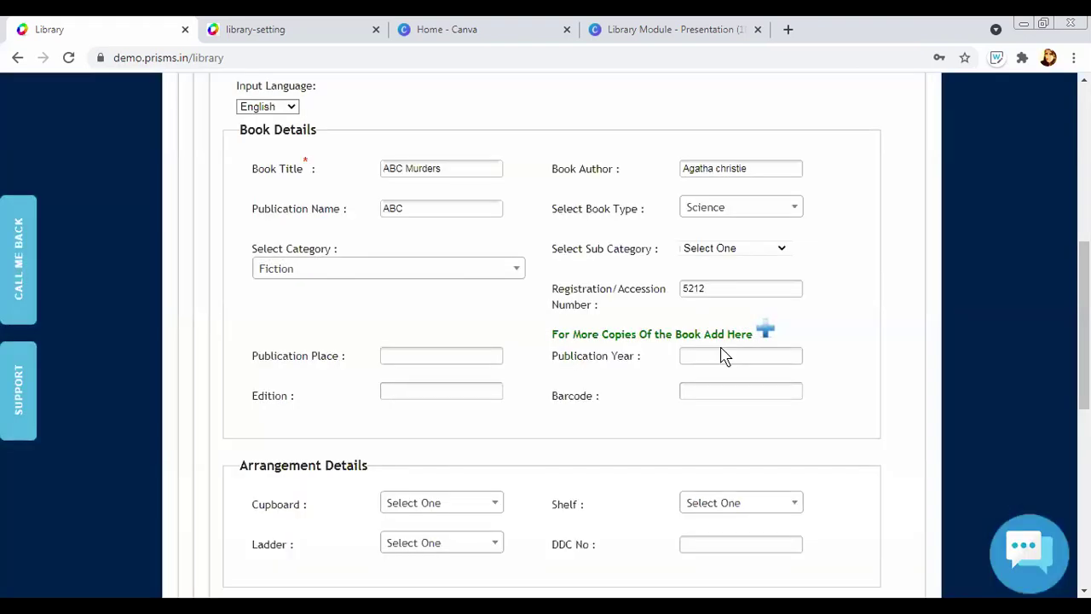
Enter the publication place "Karad", publication year 2021 and edition 1 in the book details
scroll(721, 276, "down", 1)
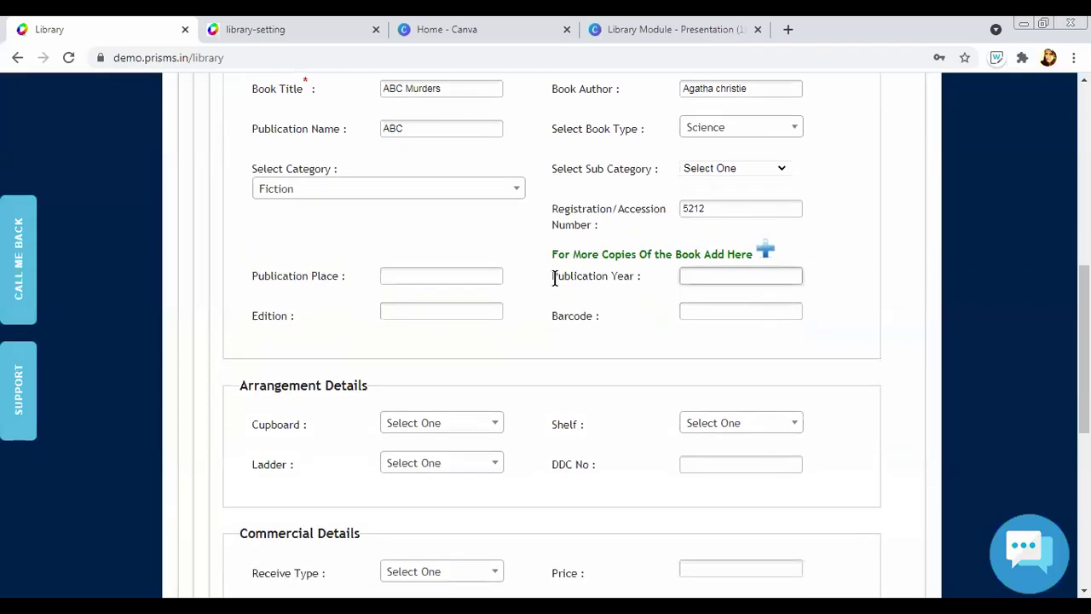
left_click(445, 278)
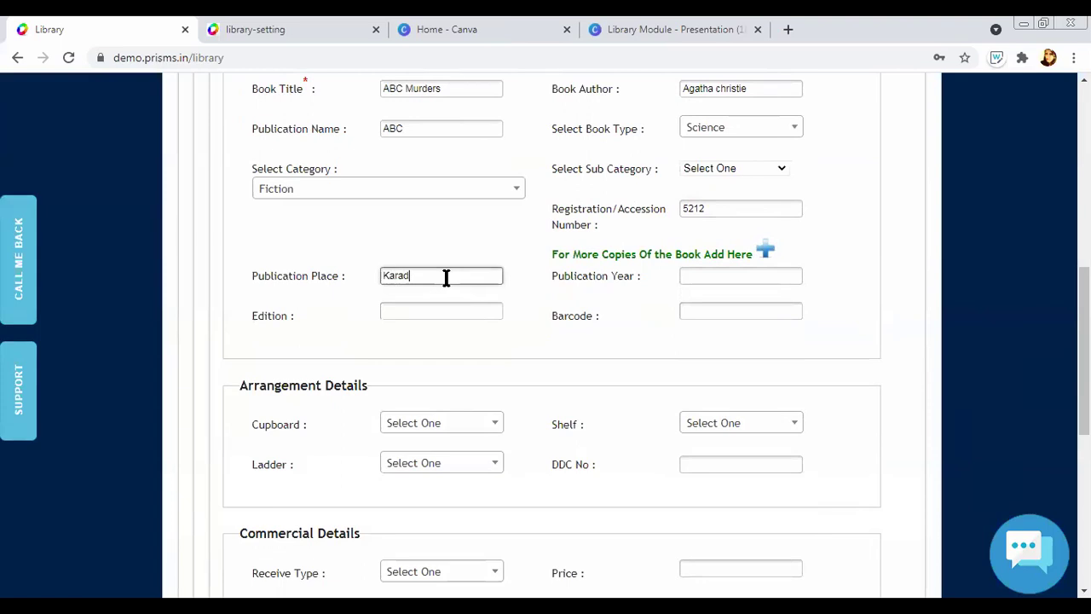
left_click(689, 277)
left_click(812, 388)
left_click(425, 312)
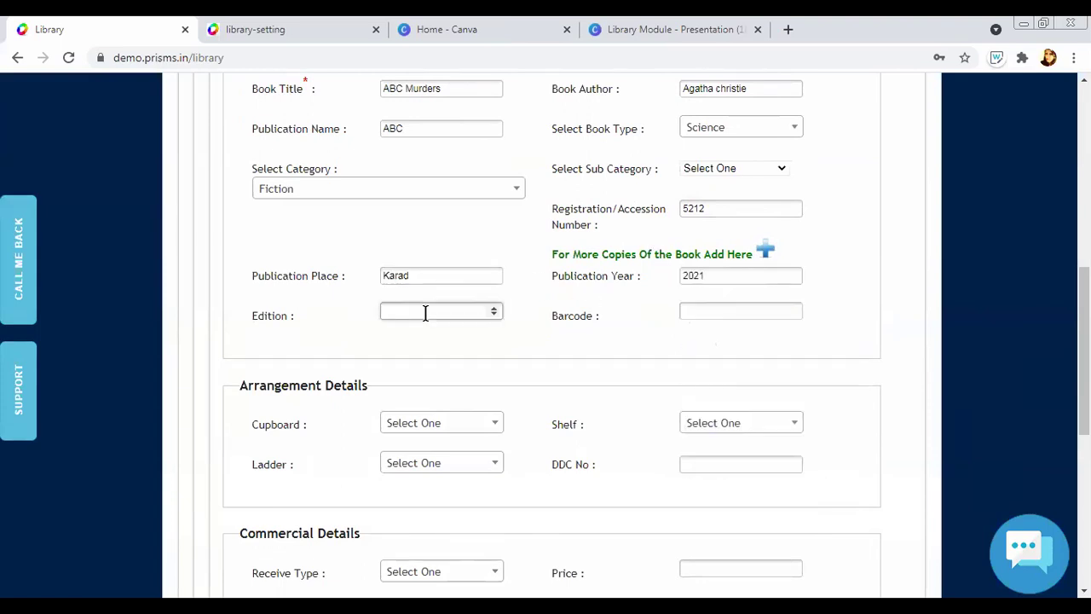
left_click(711, 316)
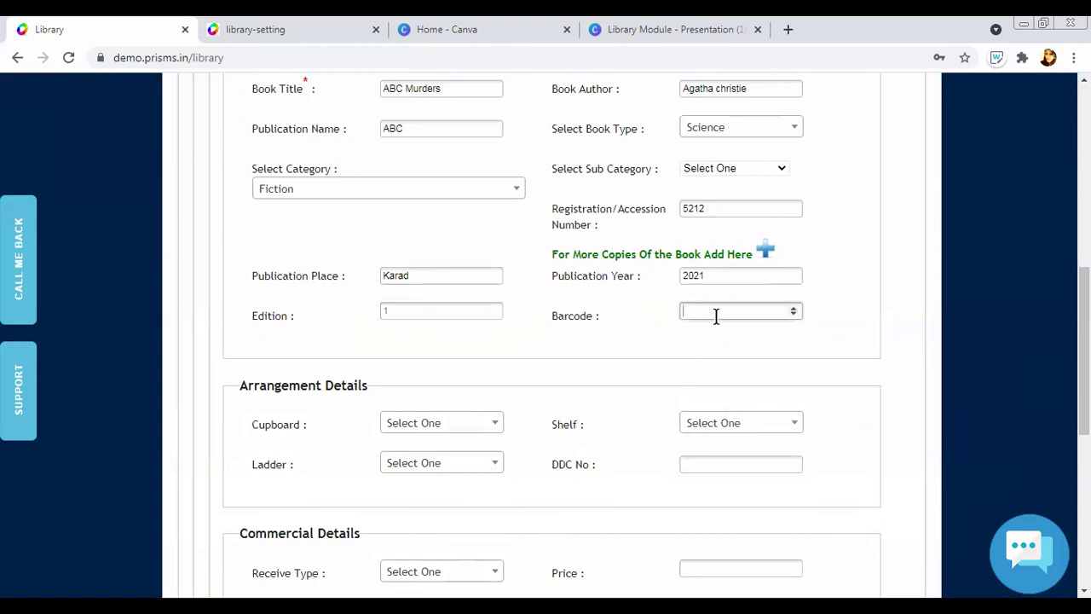
scroll(847, 314, "down", 1)
scroll(519, 231, "up", 3)
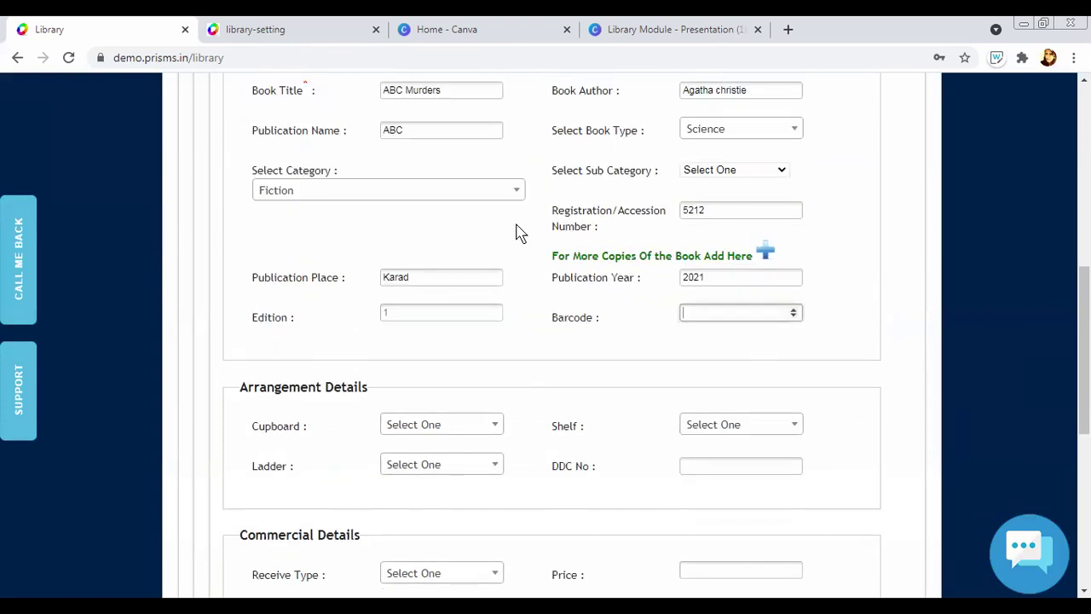
scroll(676, 276, "down", 1)
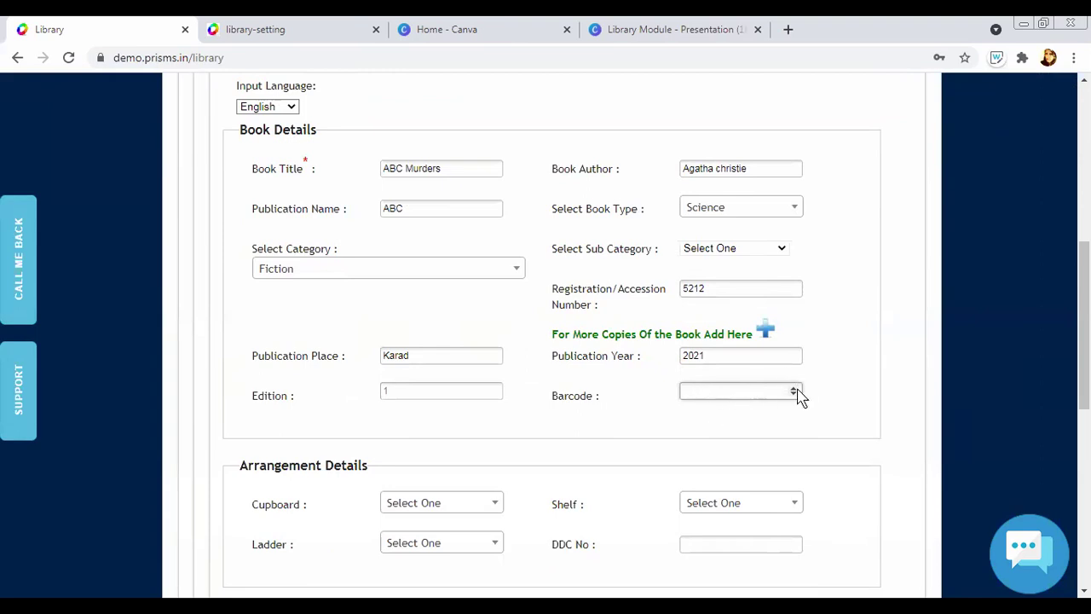
Set the book's arrangement details to cupboard C_01, shelf S_01 and ladder L_01
scroll(815, 383, "down", 1)
scroll(600, 353, "down", 3)
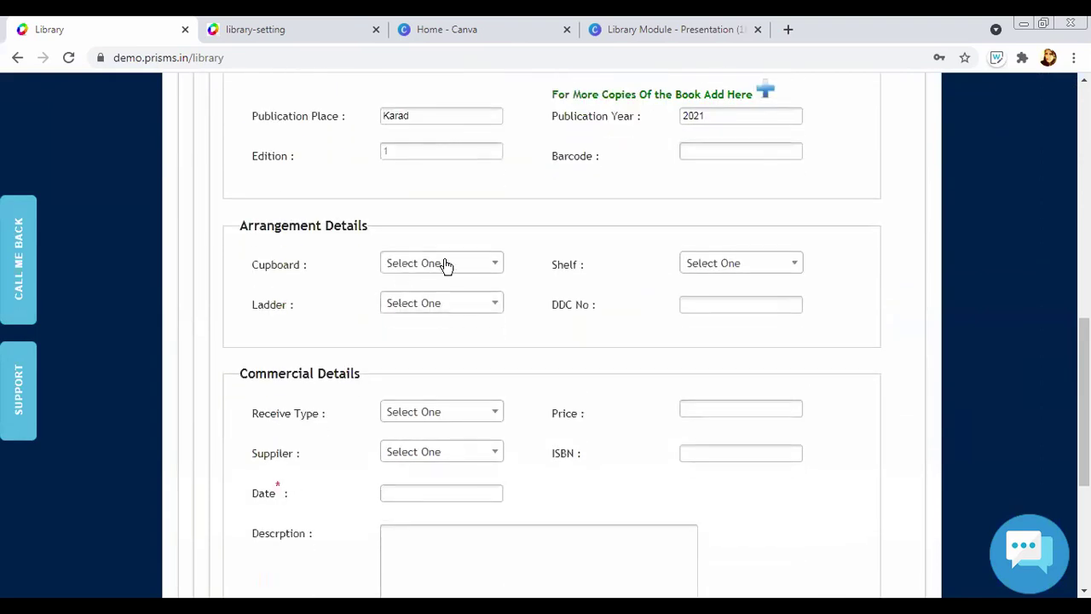
left_click(445, 264)
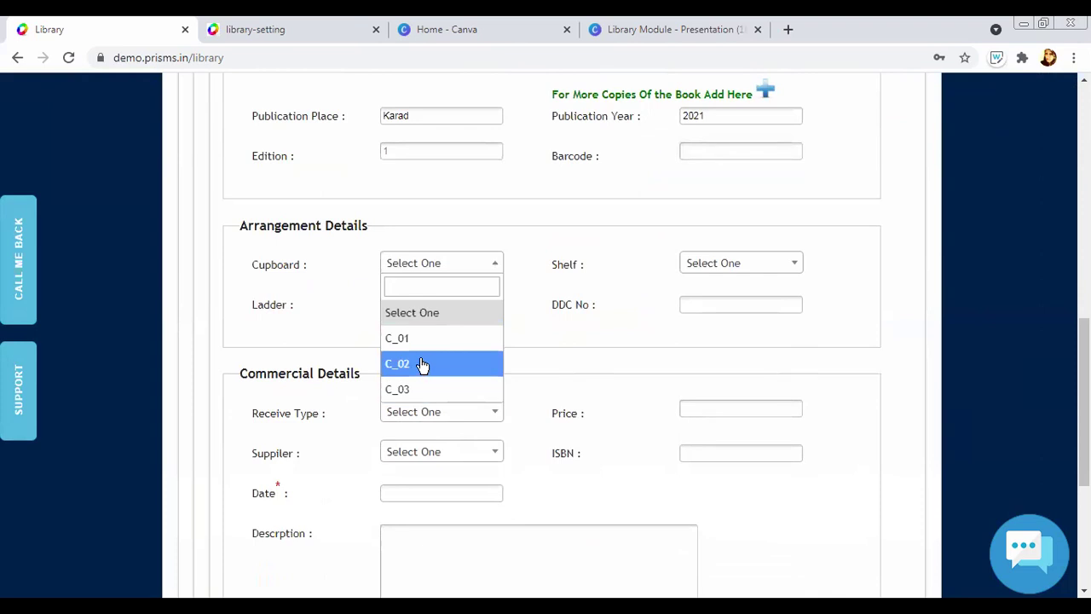
left_click(401, 338)
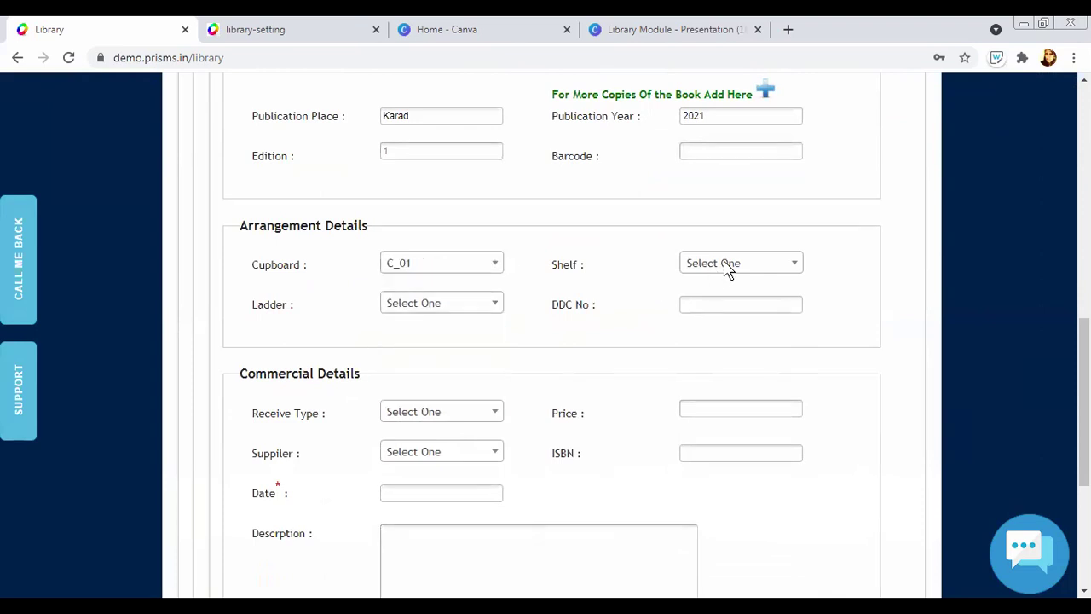
left_click(722, 294)
left_click(446, 304)
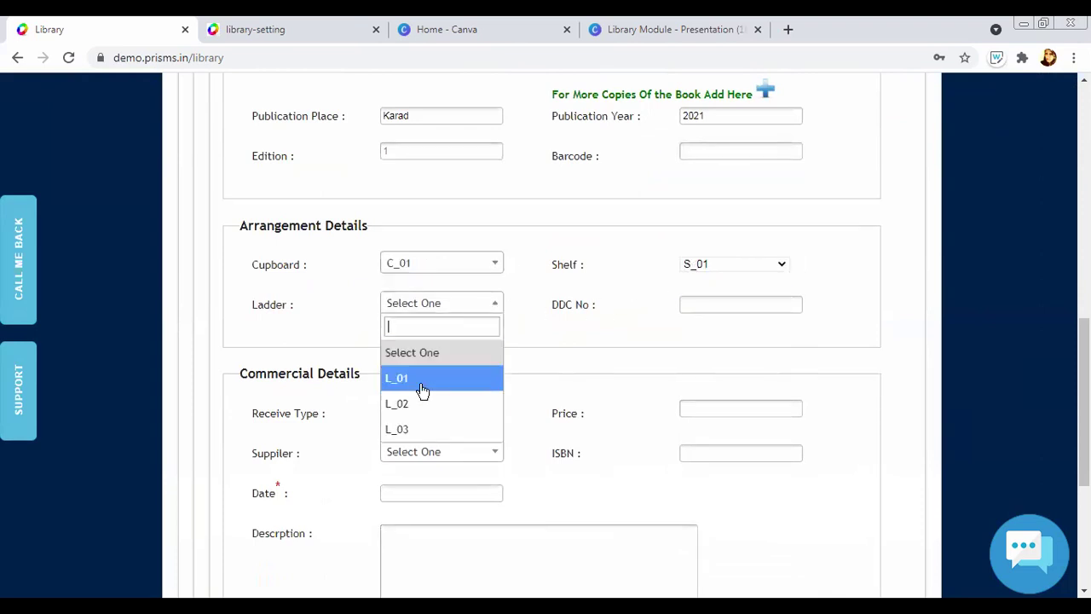
left_click(422, 384)
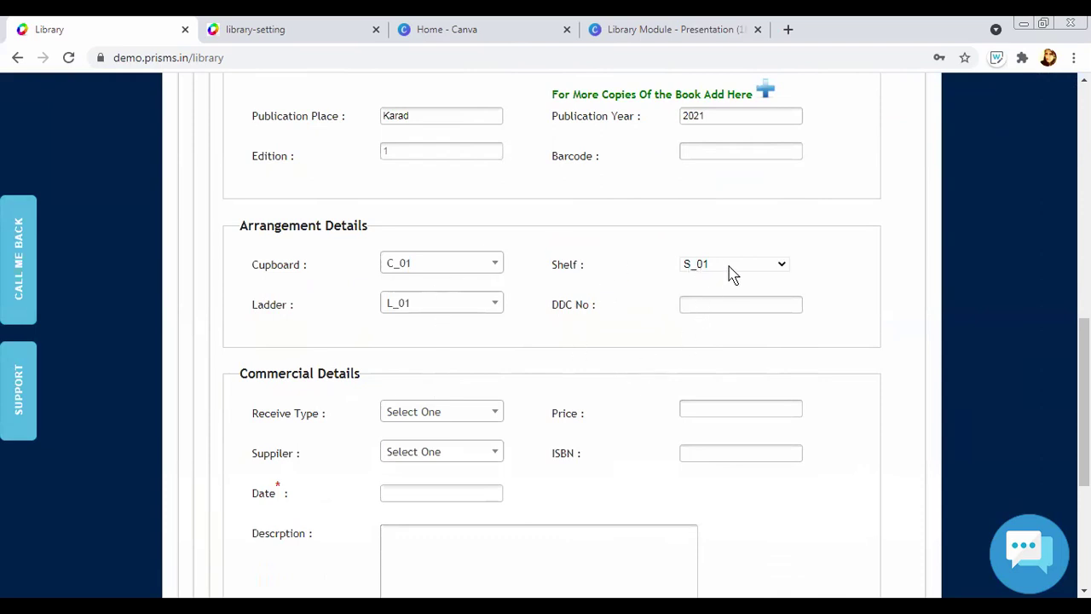
scroll(748, 255, "down", 1)
scroll(748, 256, "down", 1)
left_click(711, 225)
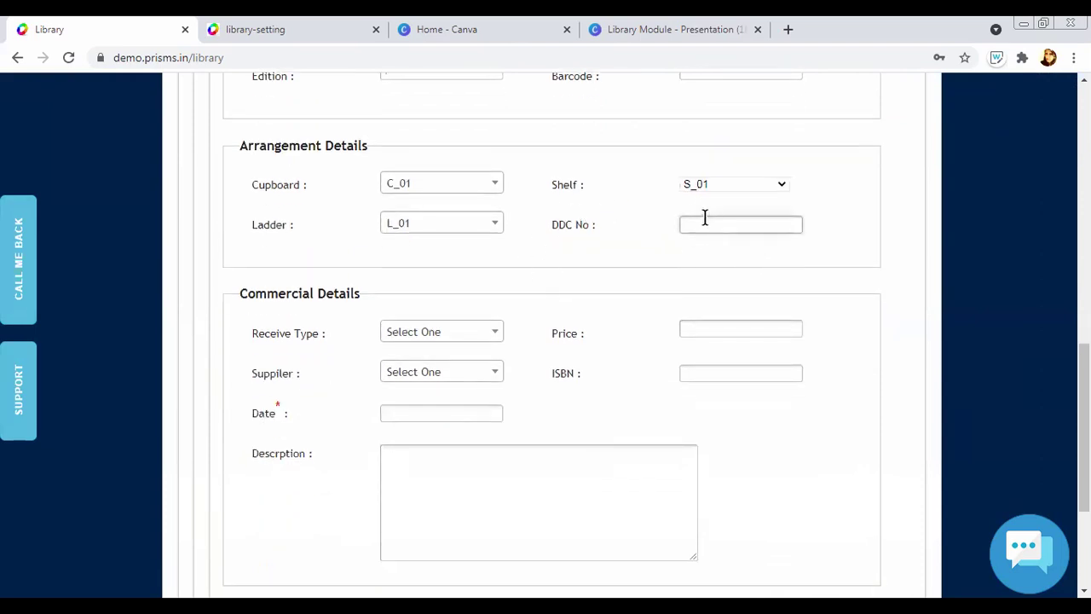
Check the available receive type choices in the commercial details
scroll(613, 239, "down", 1)
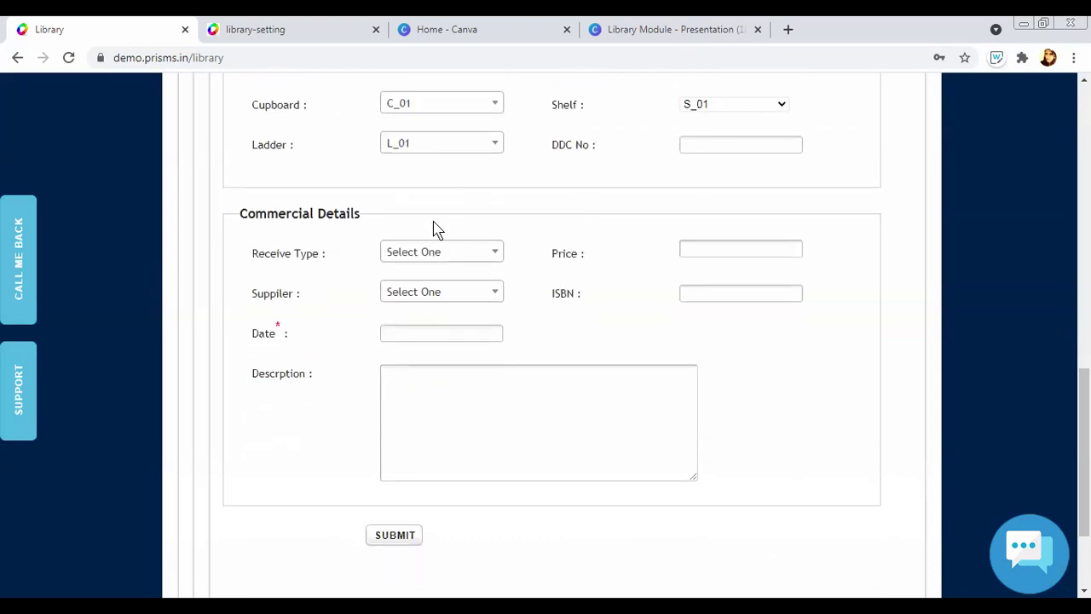
left_click(427, 254)
left_click(559, 240)
scroll(463, 202, "down", 1)
left_click(419, 171)
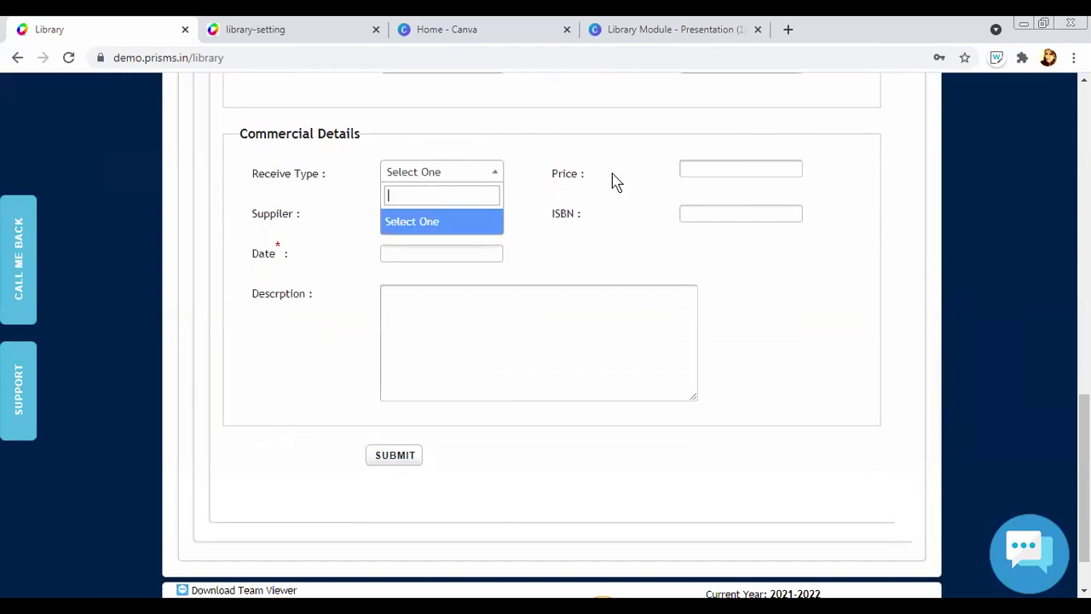
left_click(669, 167)
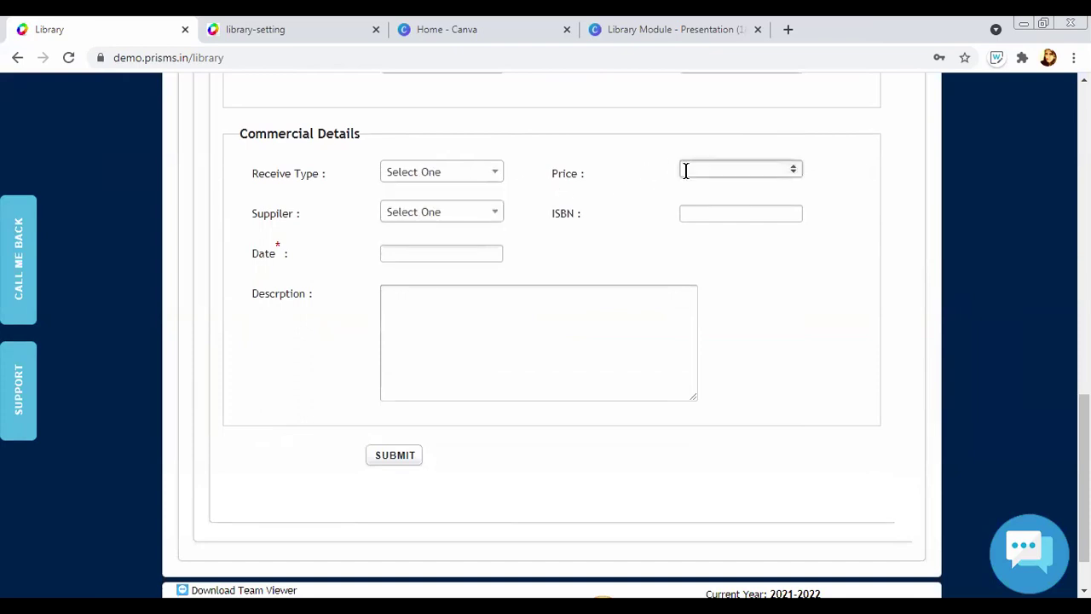
Choose the supplier, set the date to 25-09-2021 and enter a price of 250 in the commercial details
left_click(472, 213)
left_click(432, 286)
left_click(452, 250)
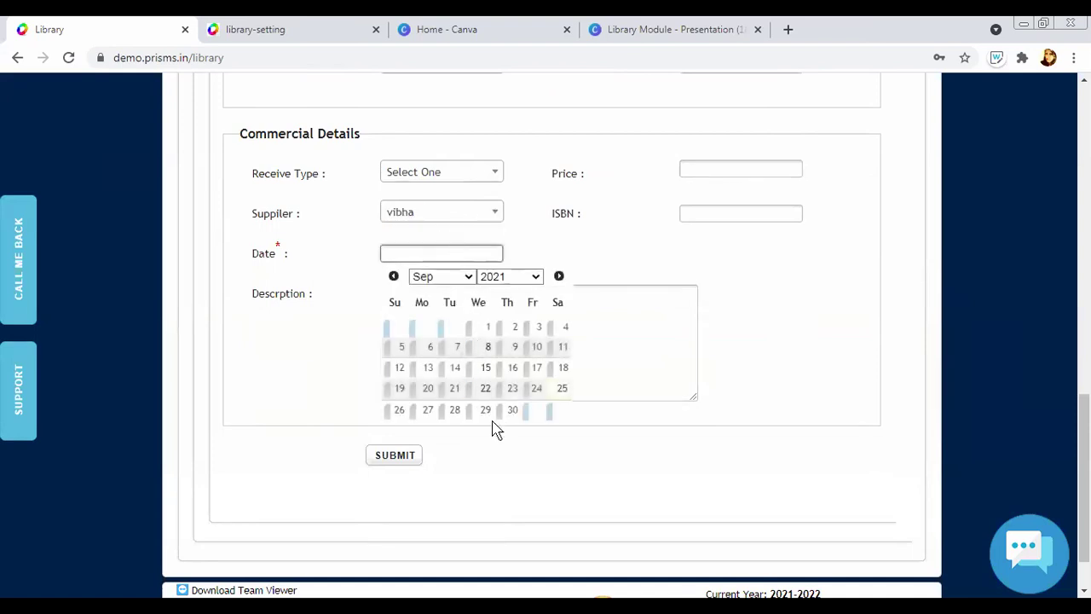
left_click(561, 390)
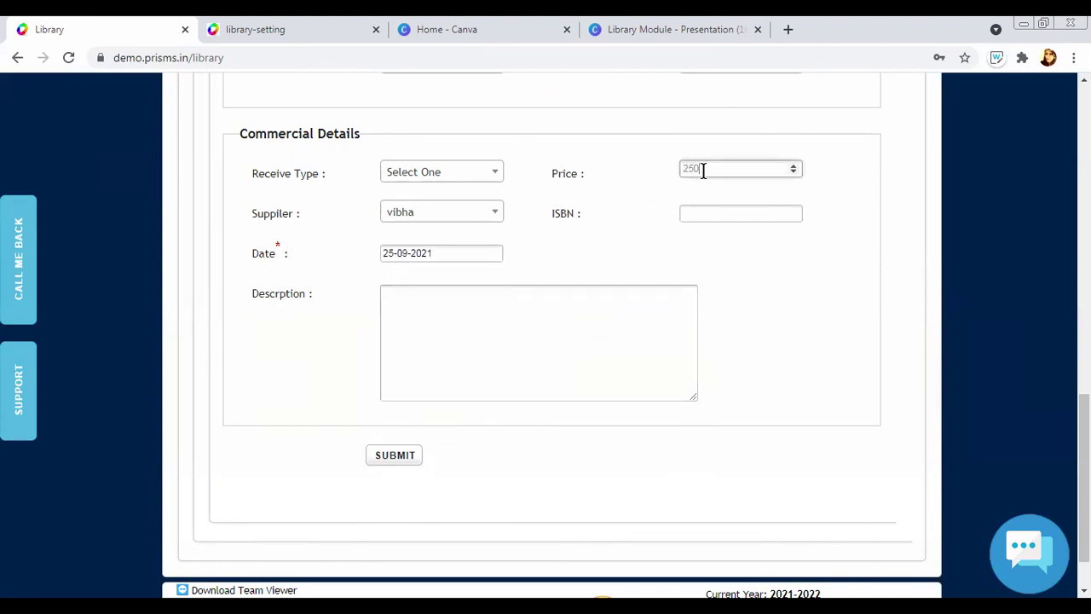
left_click(709, 207)
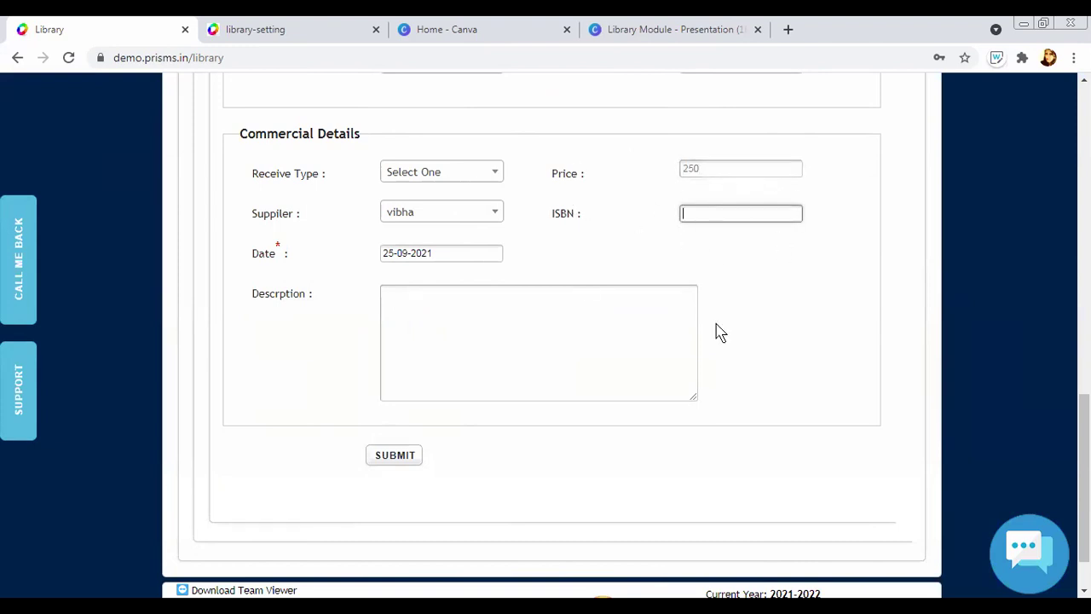
Set the ISBN to 123 in the book's commercial details and leave the description empty
left_click(453, 294)
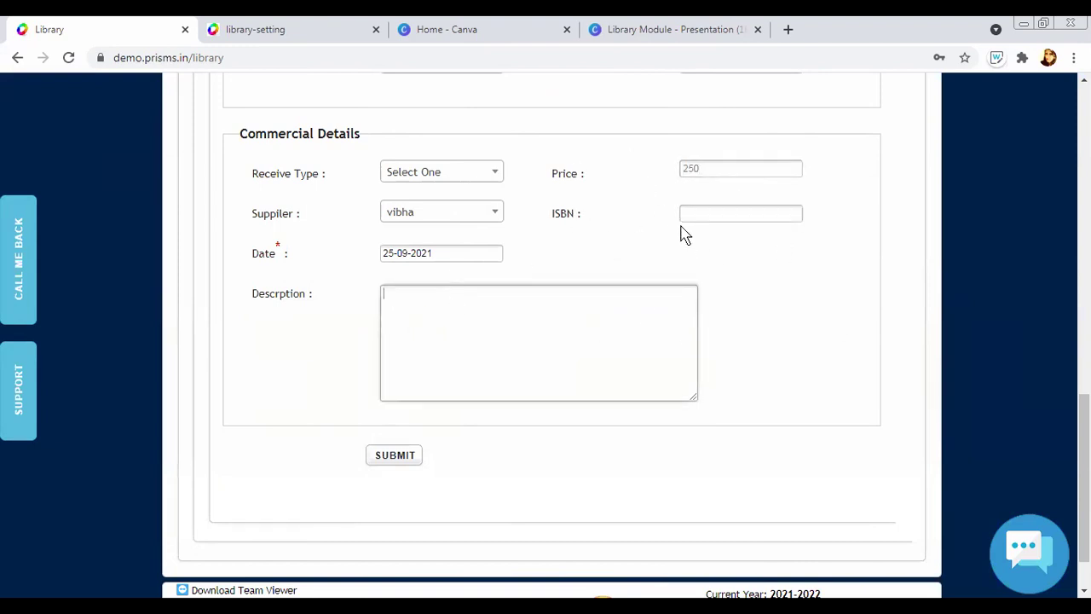
left_click(685, 213)
type("1")
left_click(472, 327)
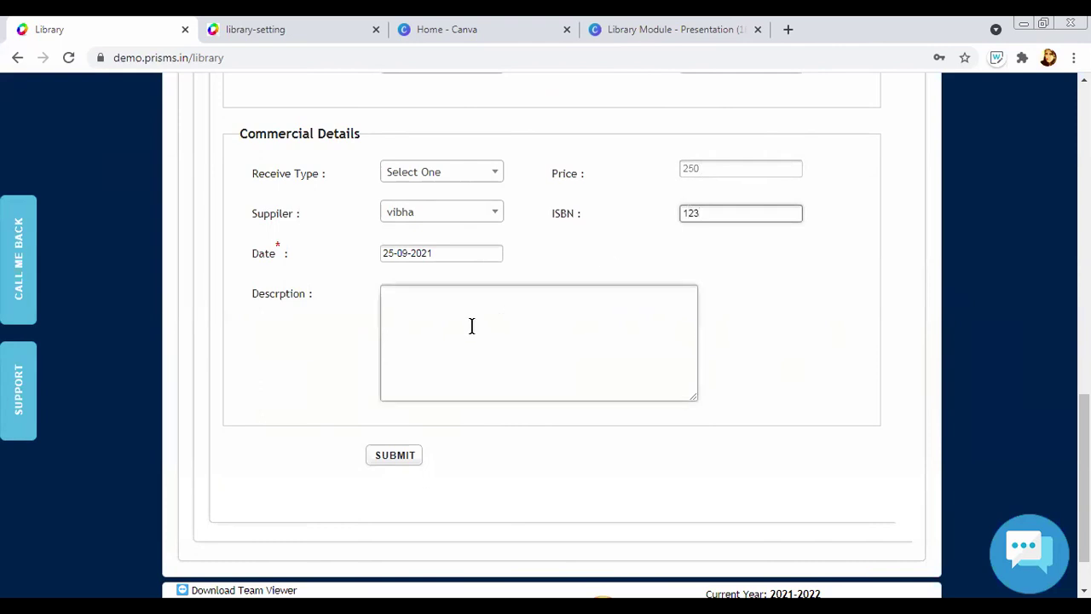
left_click(218, 479)
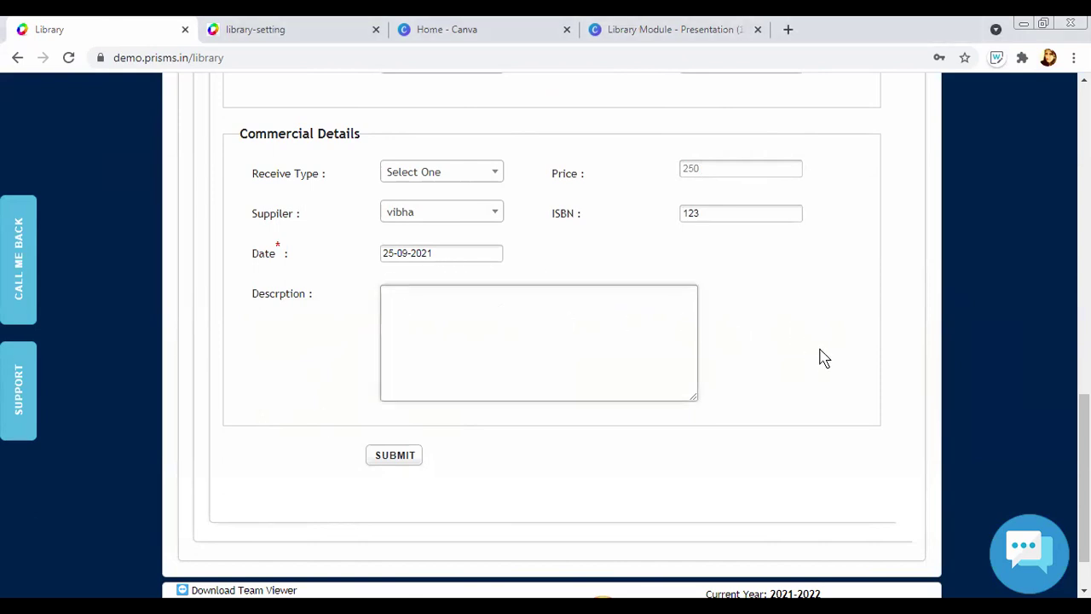
Review the completed form for ABC Murders from book details to commercial details and submit it
scroll(400, 264, "up", 3)
scroll(400, 268, "up", 5)
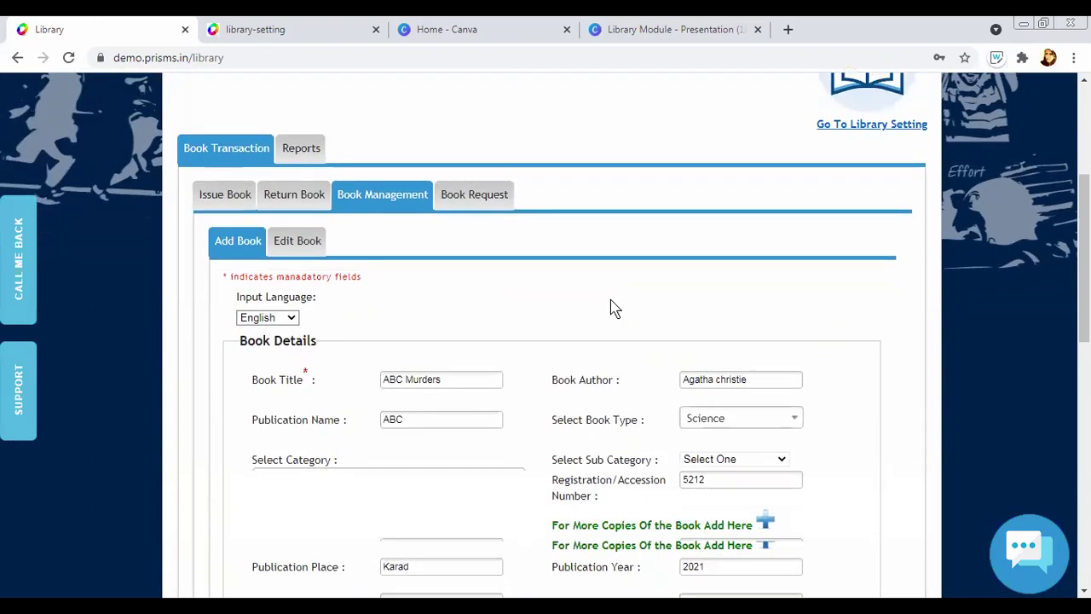
scroll(514, 372, "down", 8)
scroll(388, 420, "down", 1)
left_click(375, 386)
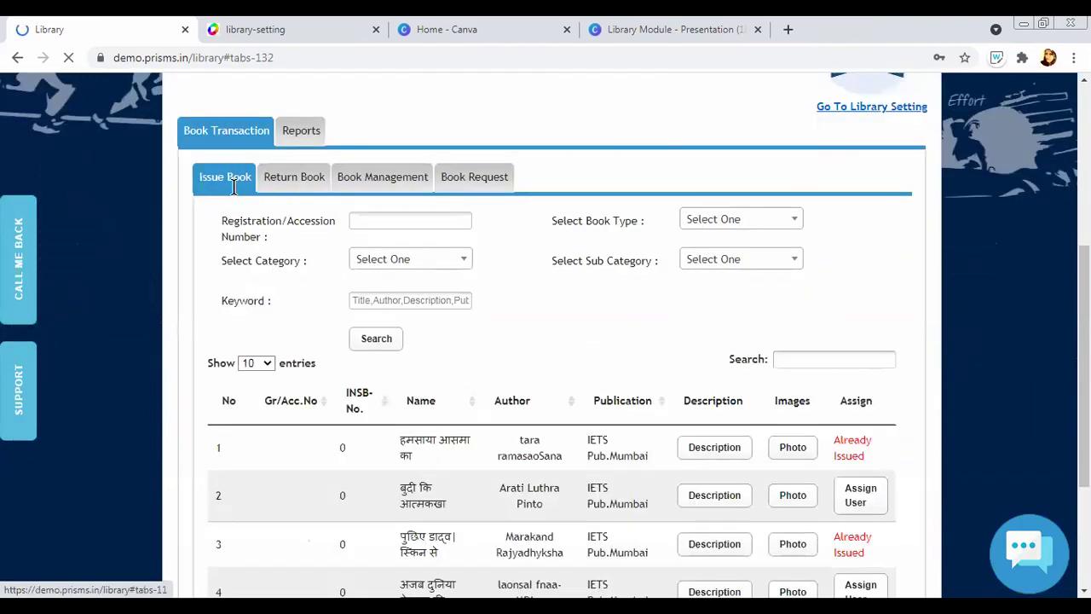
Search the Issue Book list for "abc" and check the entries for the ABC Murders copies
scroll(814, 306, "down", 1)
left_click(804, 281)
type("a")
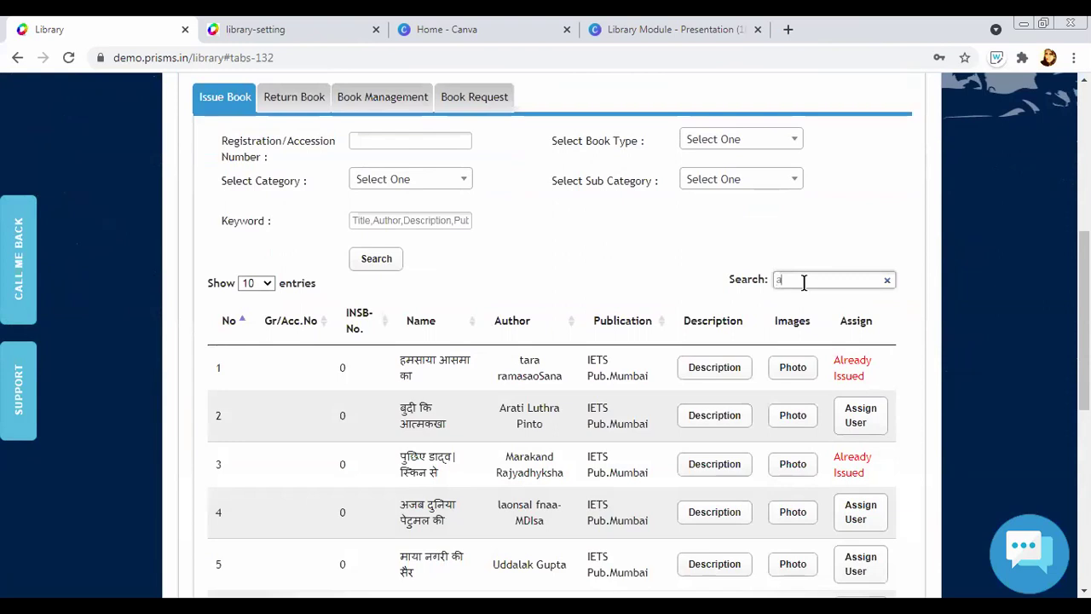
type("bc")
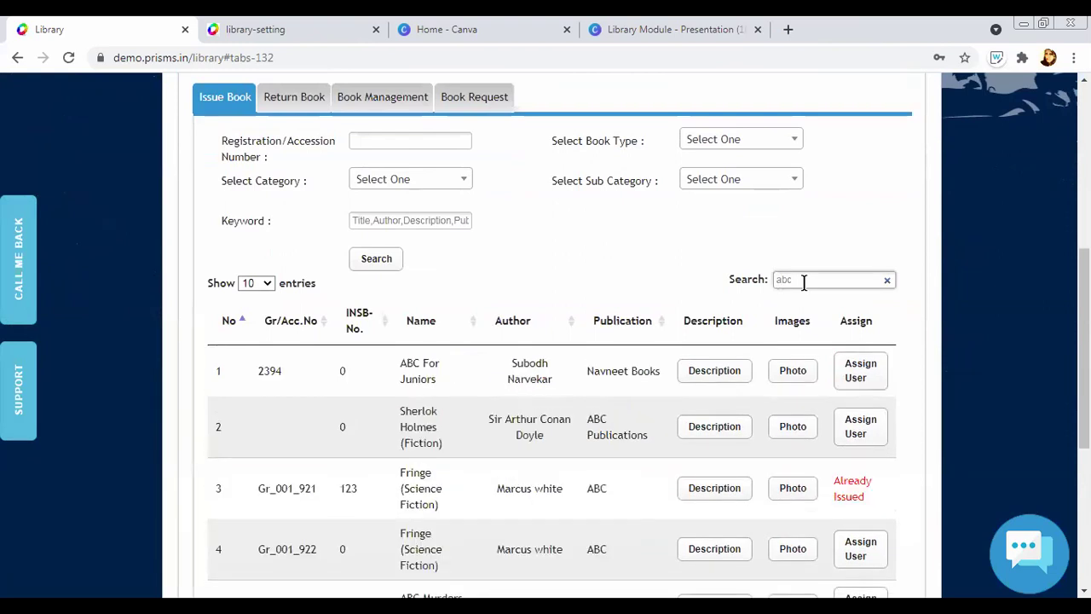
scroll(808, 290, "down", 1)
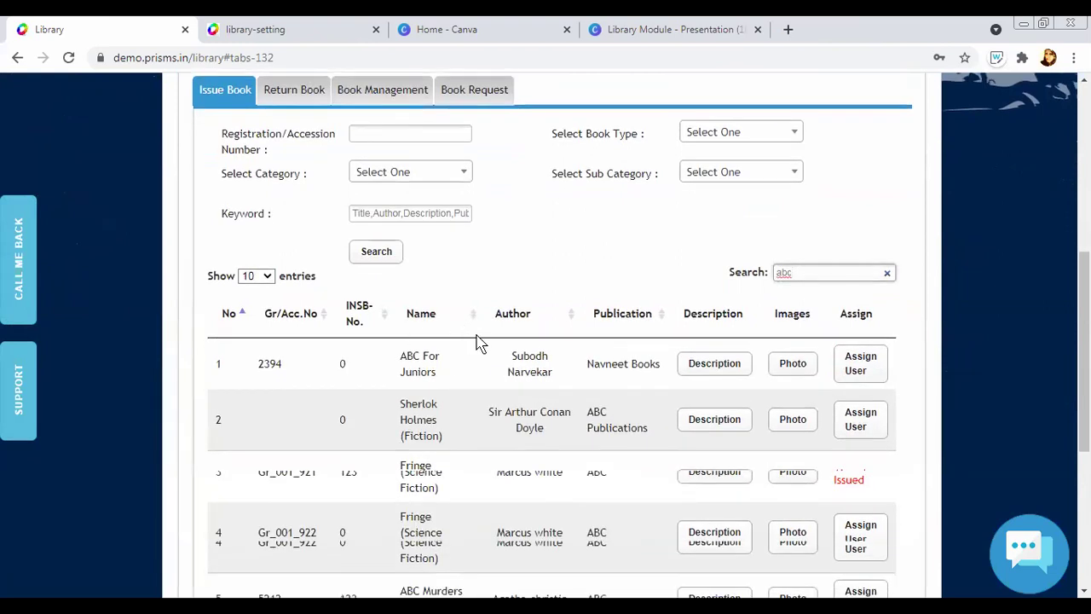
scroll(477, 341, "down", 4)
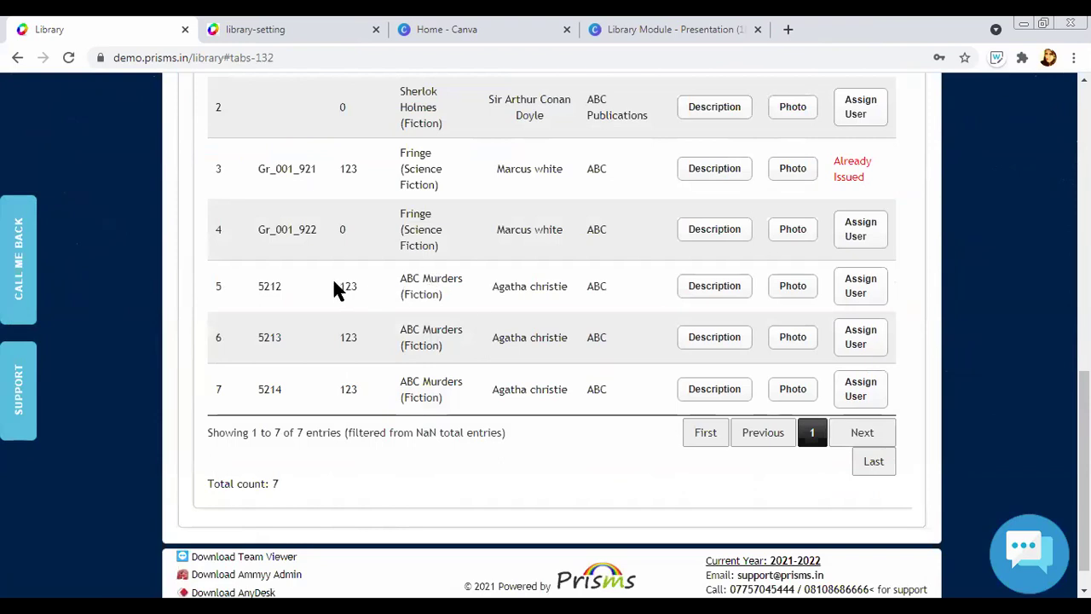
left_click_drag(255, 287, 269, 292)
left_click(280, 335)
Open the Edit Book list in Book Management after a look at the Add Book form
scroll(307, 247, "up", 10)
left_click(383, 256)
left_click(247, 305)
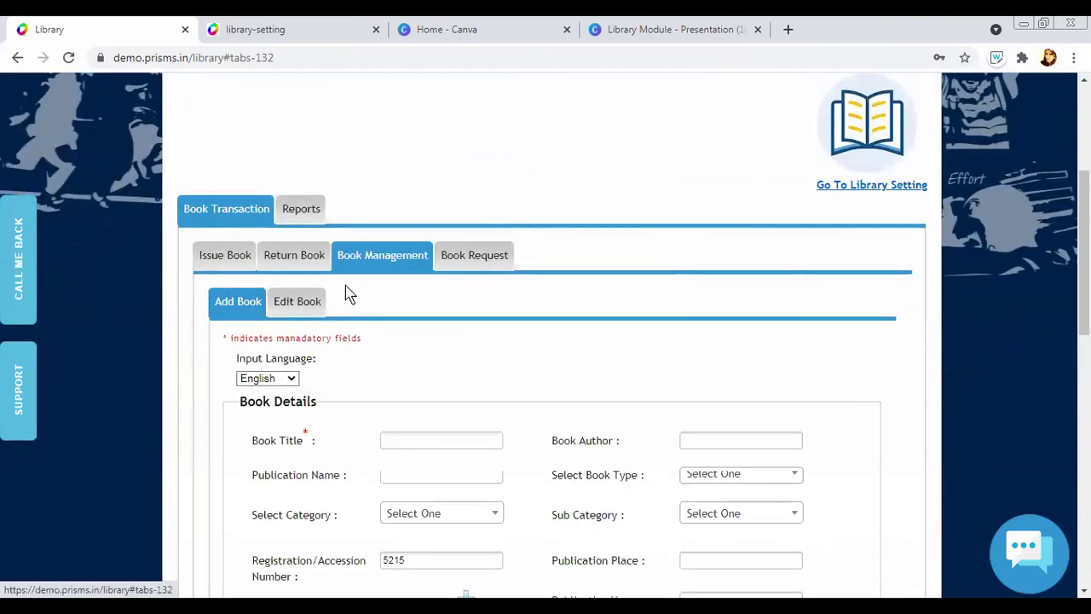
scroll(316, 274, "down", 3)
scroll(277, 213, "up", 1)
left_click(305, 148)
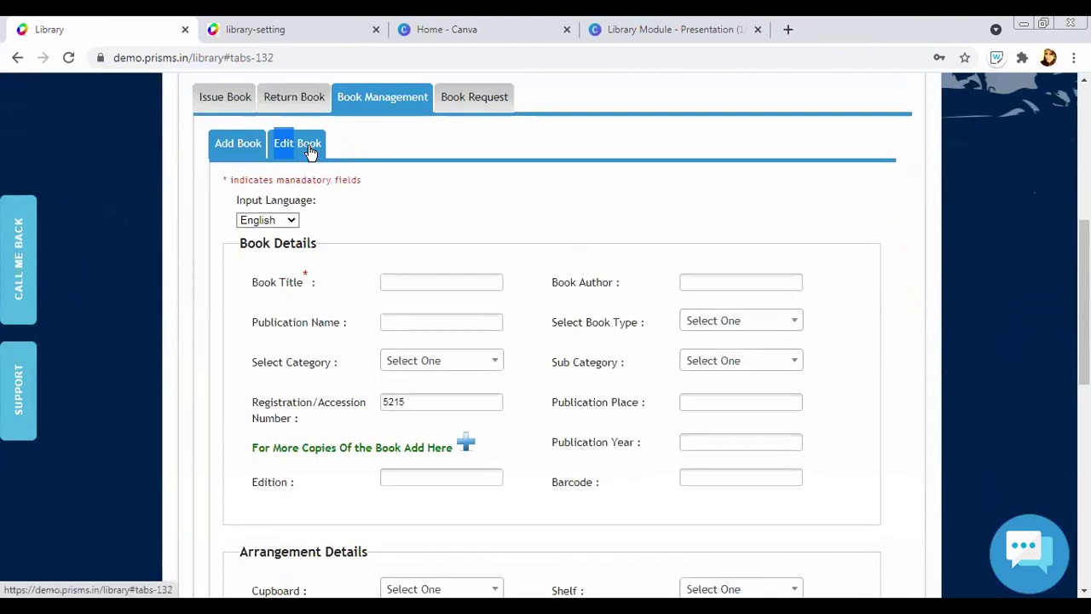
left_click_drag(493, 230, 407, 228)
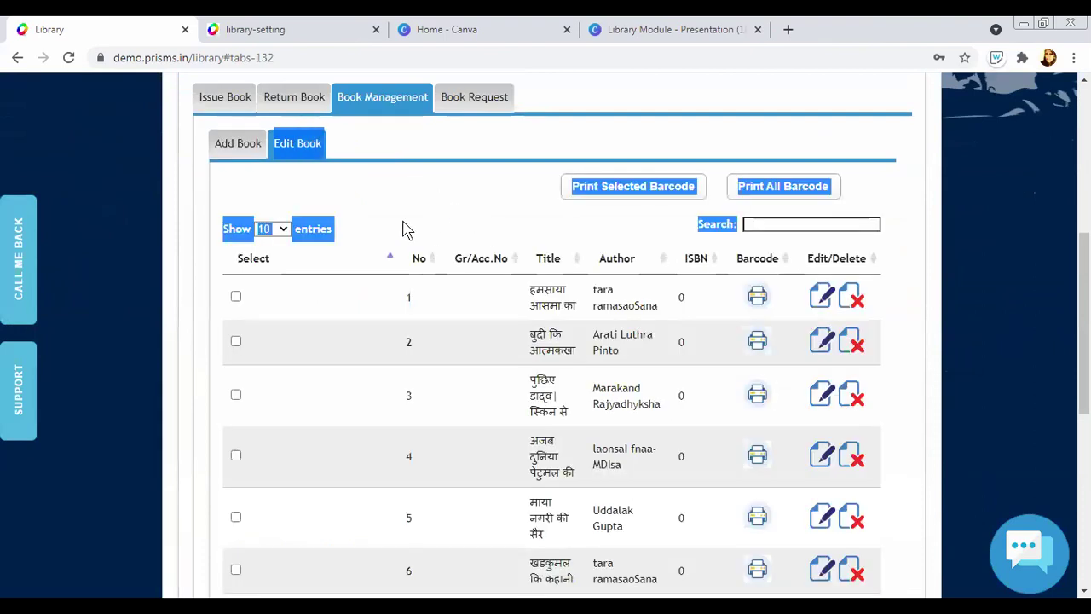
left_click(404, 195)
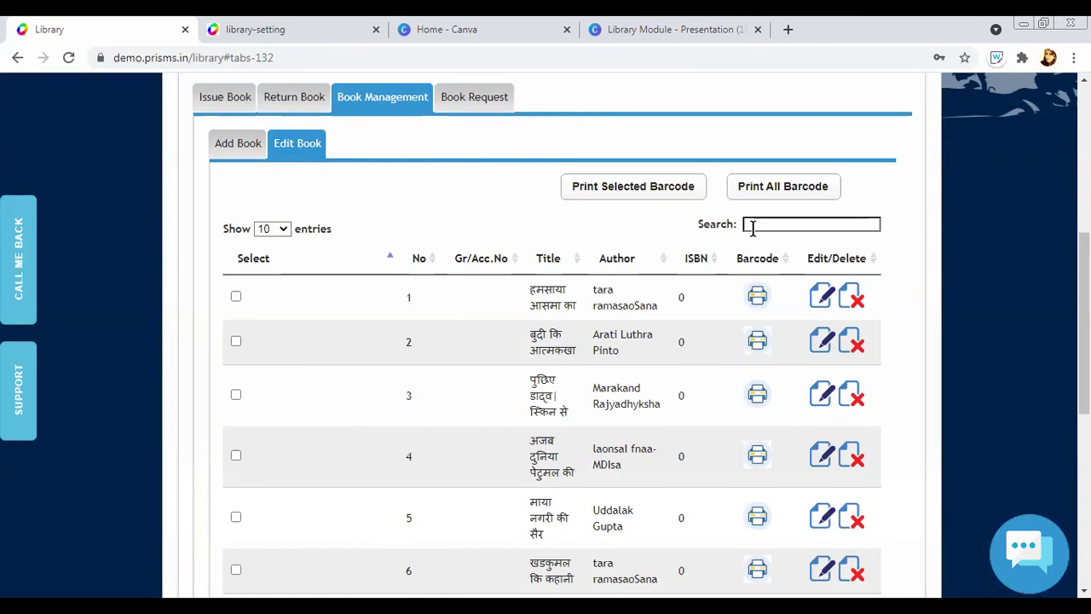
scroll(220, 133, "down", 3)
left_click(236, 102)
left_click(237, 154)
left_click(237, 215)
left_click(236, 154)
left_click(236, 101)
left_click(236, 154)
left_click(239, 108)
scroll(290, 222, "up", 2)
scroll(284, 247, "up", 1)
left_click(237, 341)
left_click(236, 455)
left_click(236, 395)
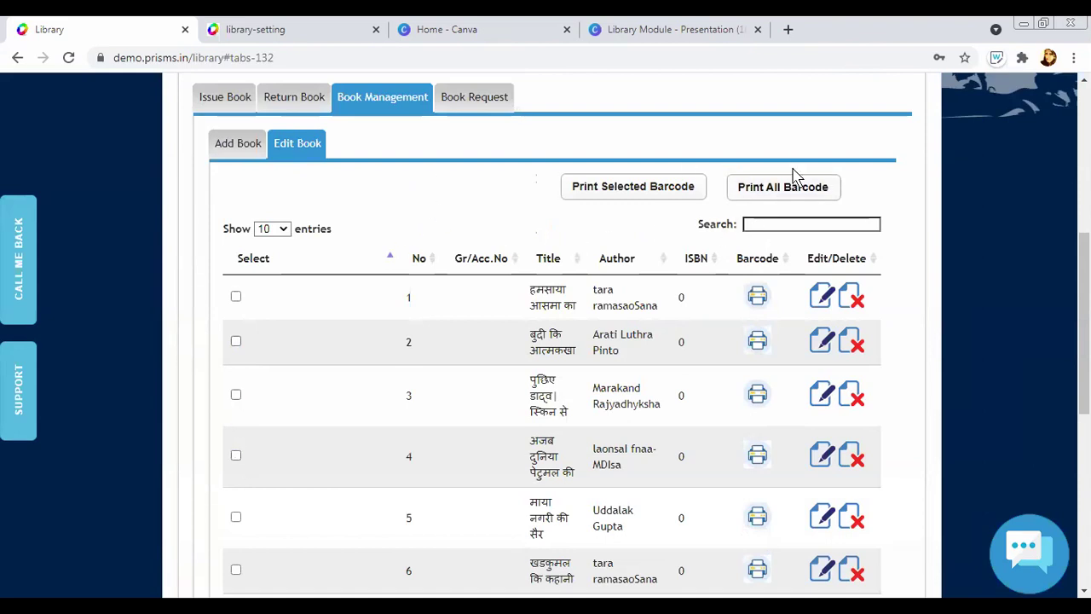
Filter the book list by "abc", select the ABC Murders copies 5212, 5213 and 5214, and generate the selected barcodes
left_click(788, 201)
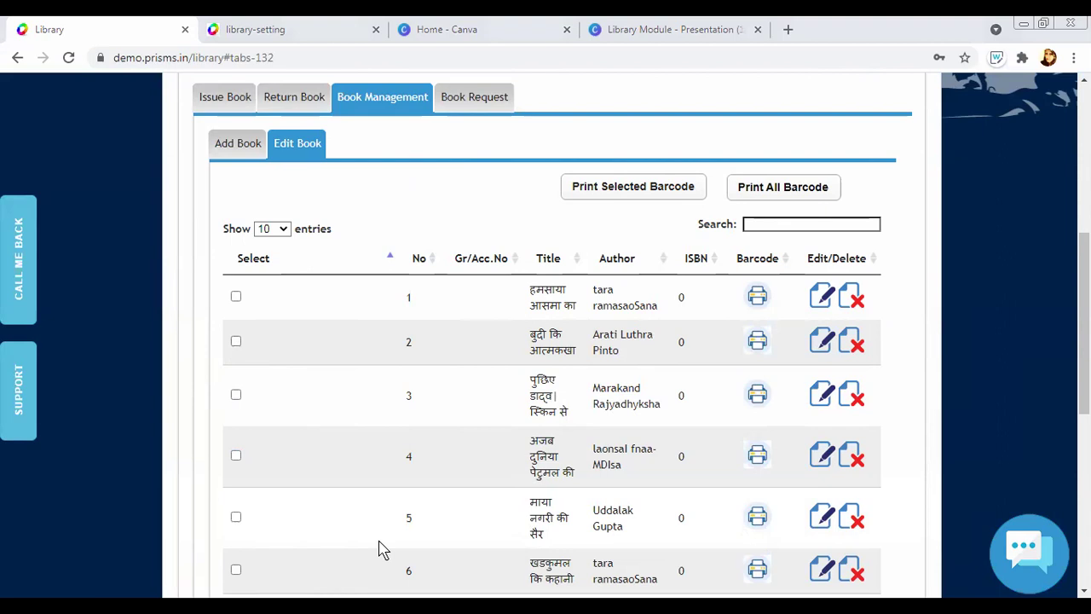
left_click(236, 341)
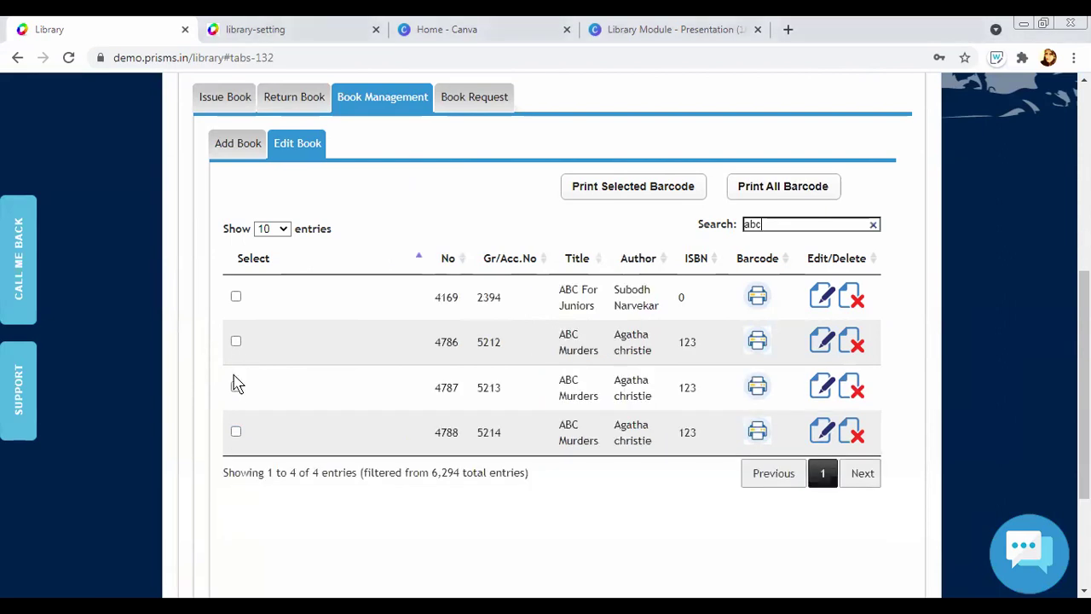
left_click(236, 386)
left_click(236, 431)
key("alt+Tab")
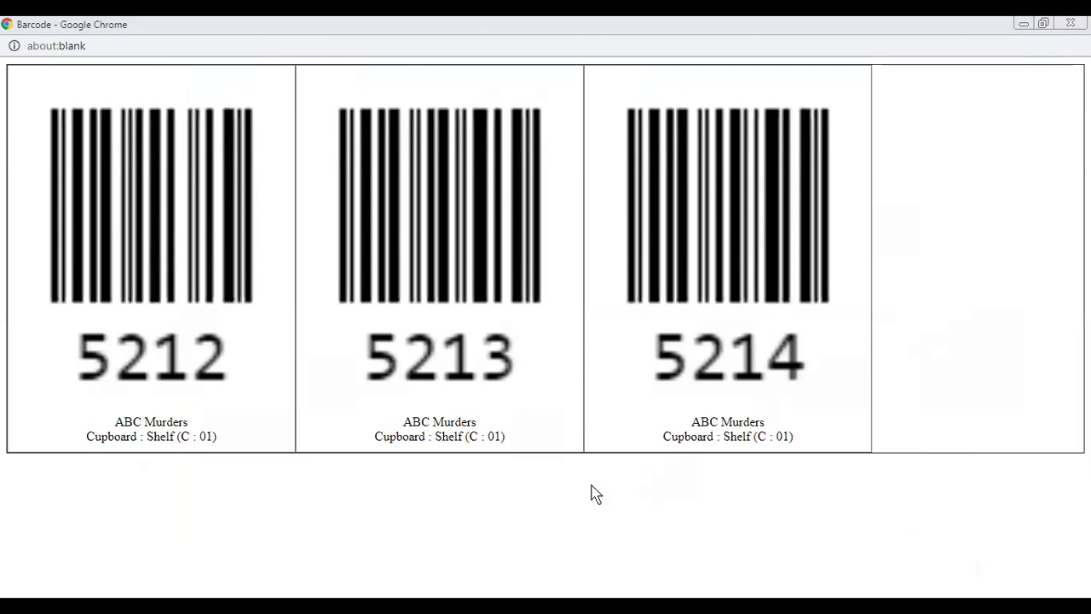
Open the print preview of the barcode sheet, maximize its window, expand the additional print settings and close the preview
right_click(819, 291)
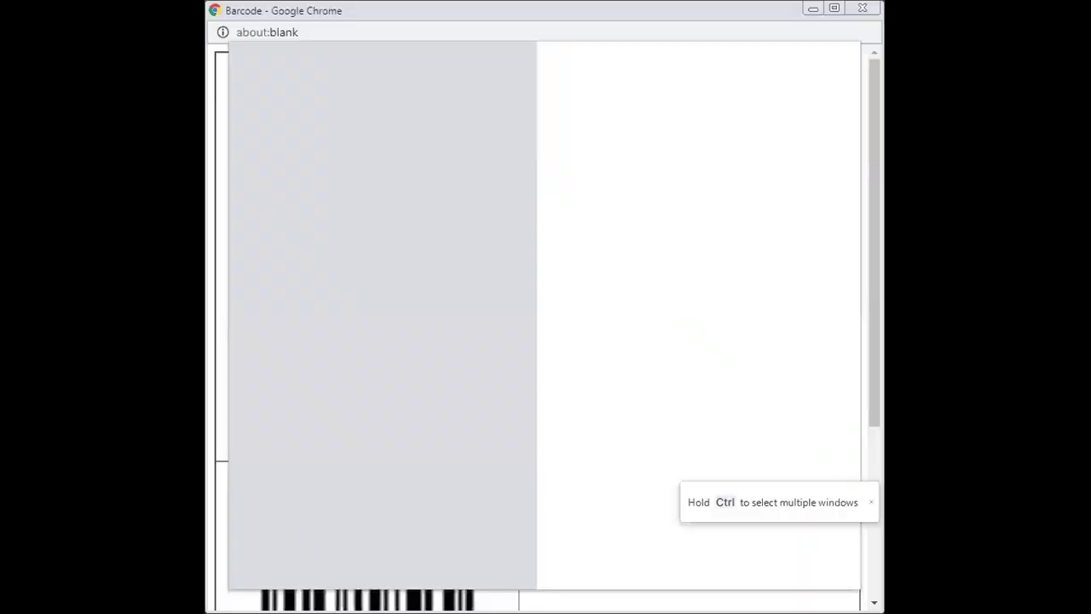
left_click(835, 10)
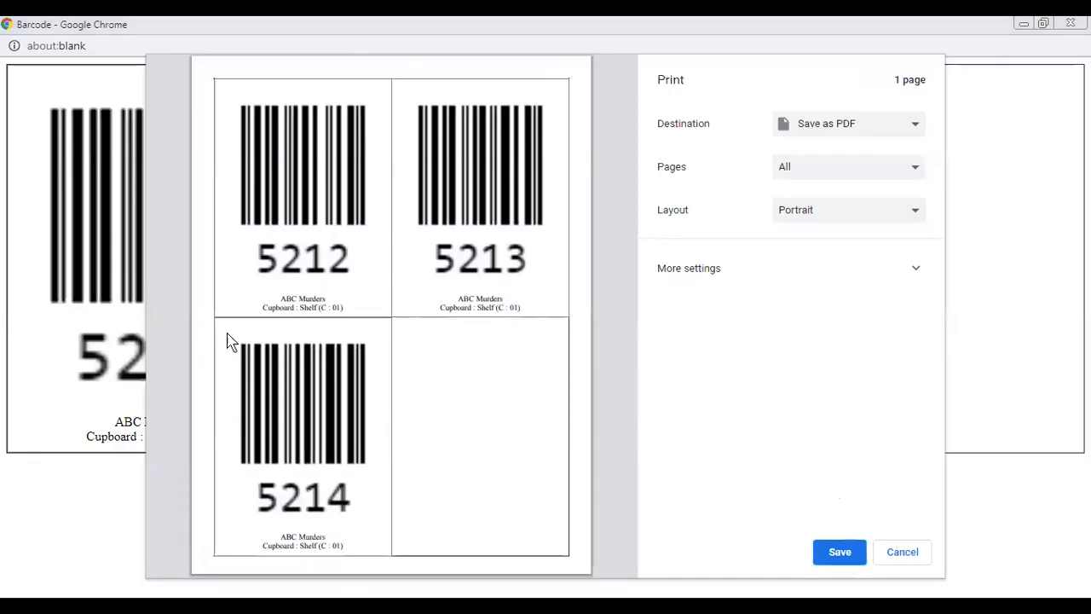
left_click(905, 283)
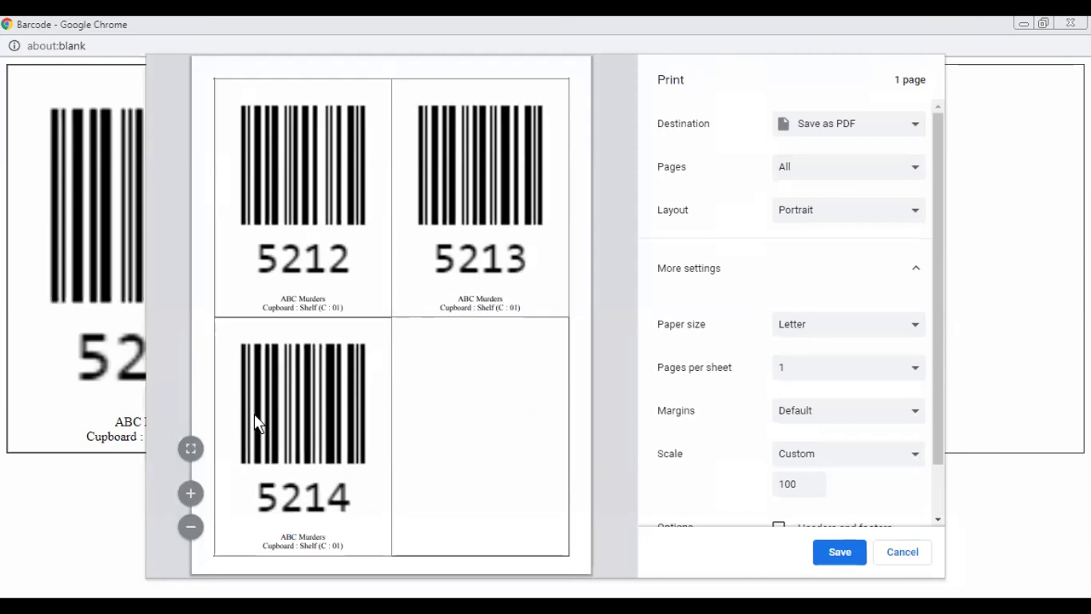
key("Escape")
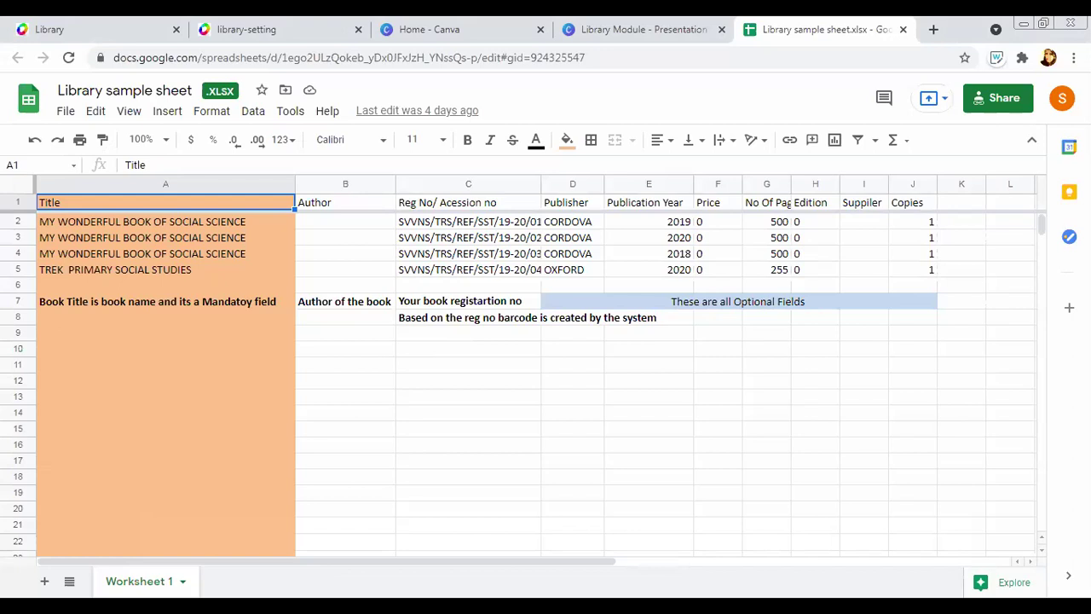
Switch from the library sample spreadsheet back to the Library page and reload it
key("ctrl+2")
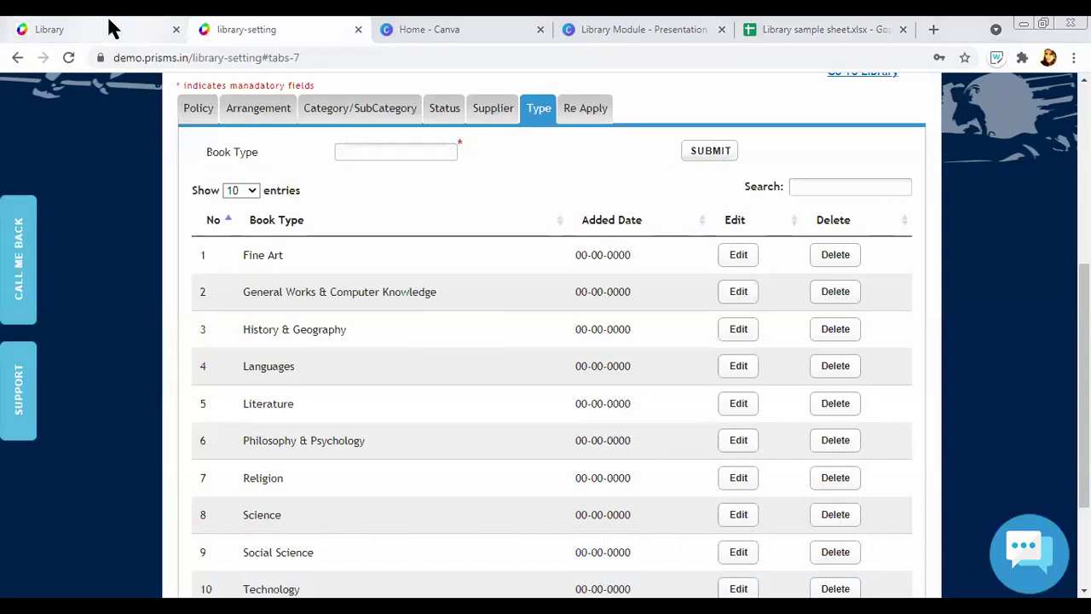
key("ctrl+1")
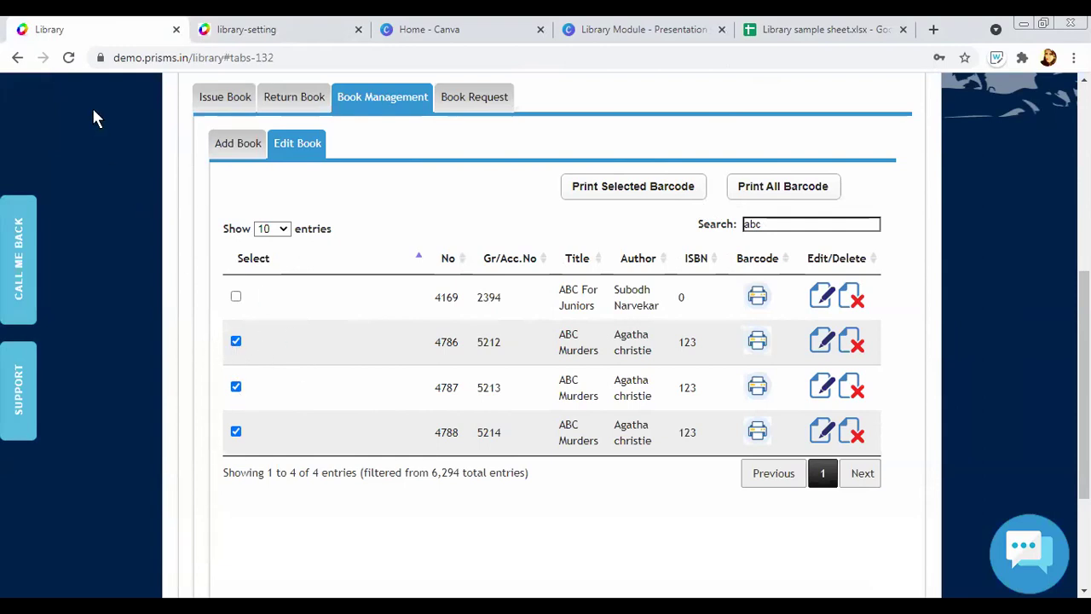
left_click(68, 58)
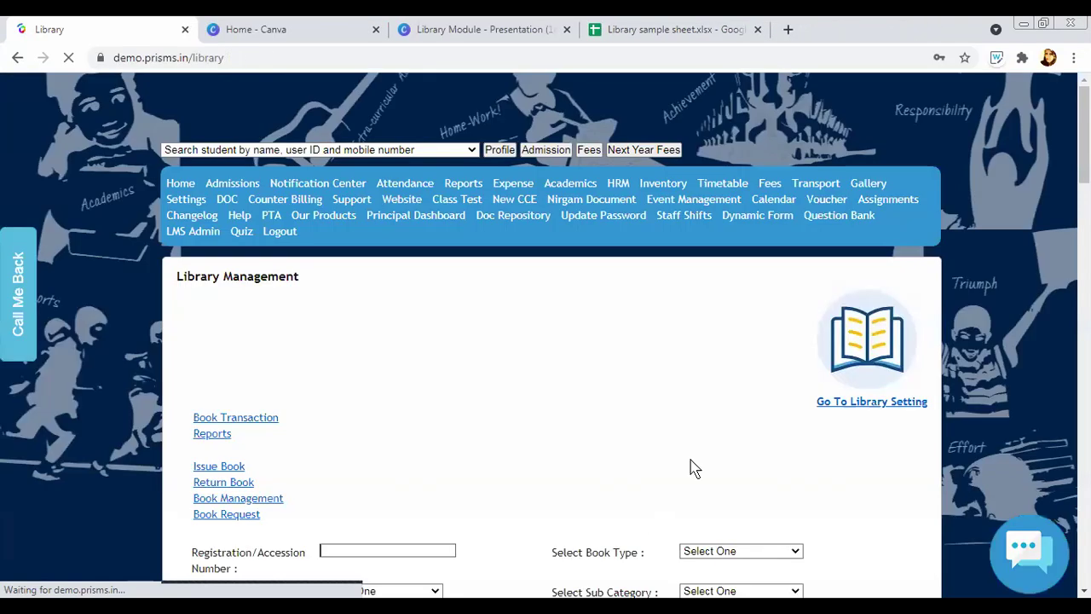
Examine the Add Book form and the Edit Book list in Book Management
scroll(631, 366, "down", 5)
scroll(613, 366, "up", 1)
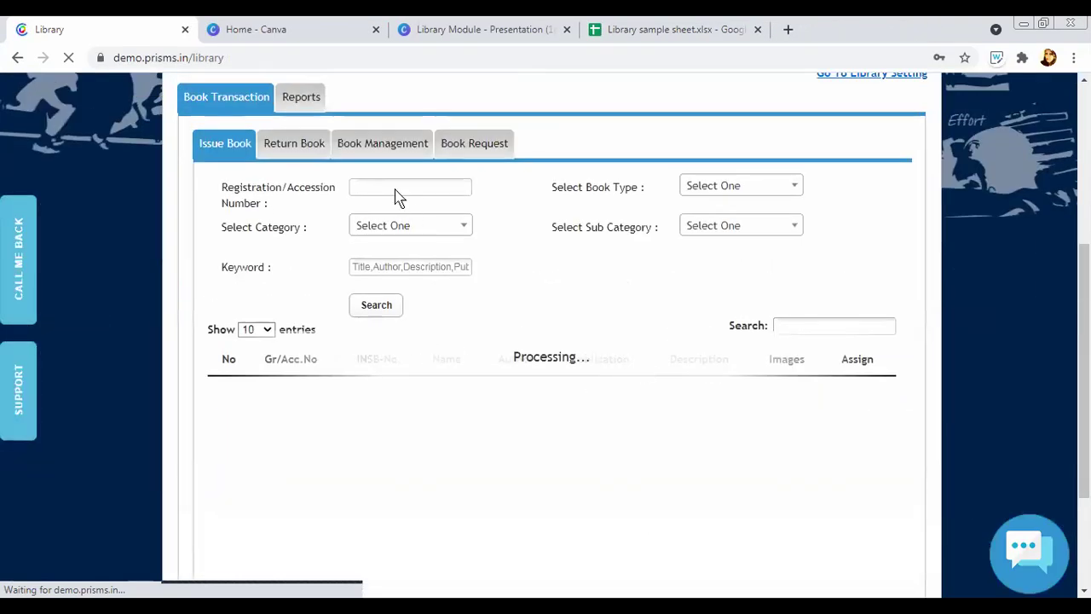
left_click(382, 150)
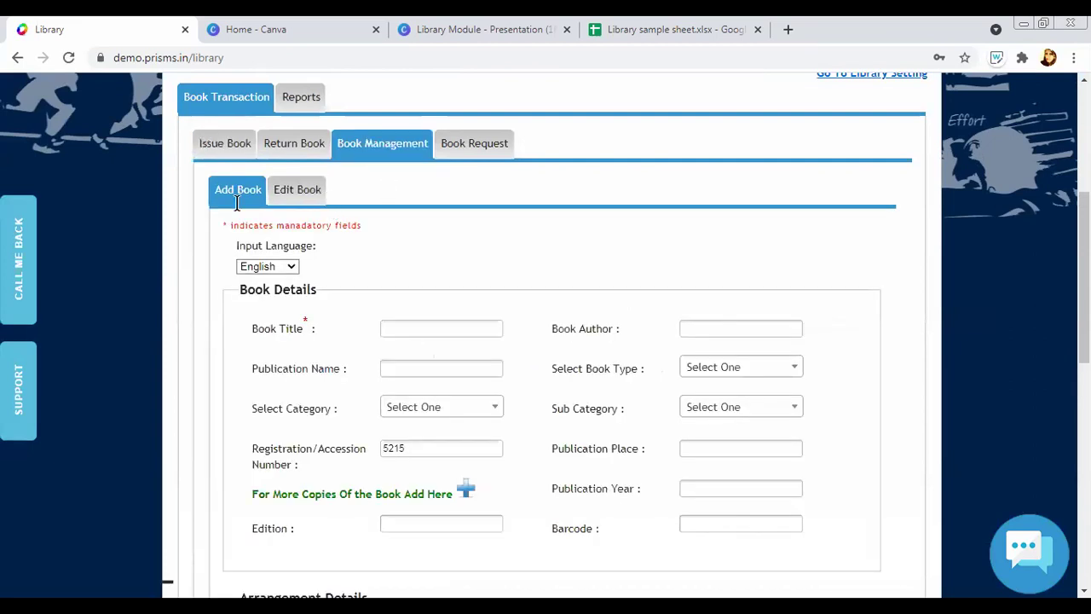
left_click(307, 187)
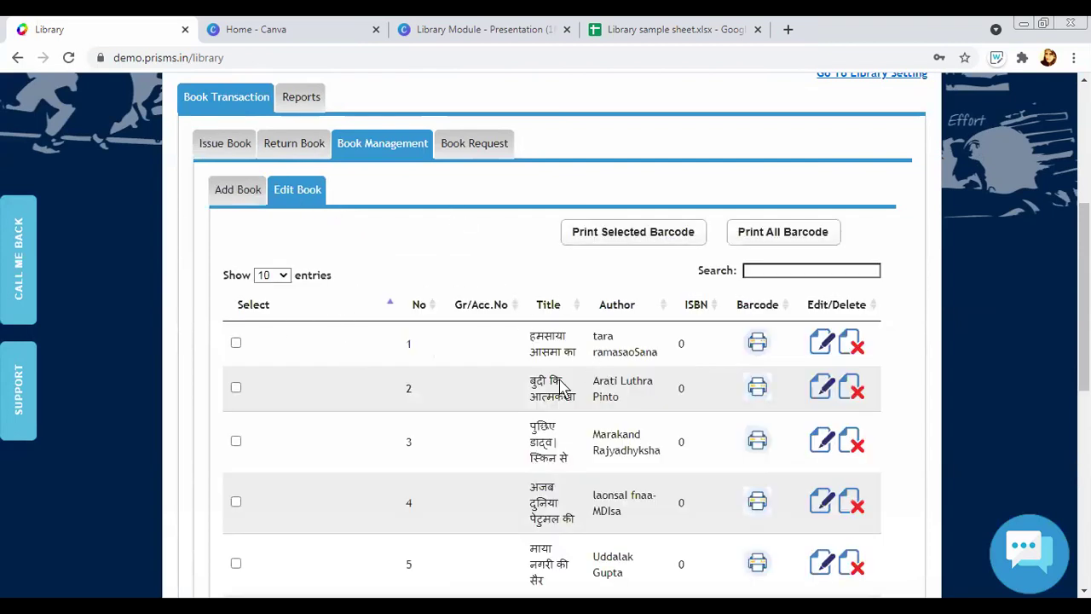
scroll(810, 394, "down", 1)
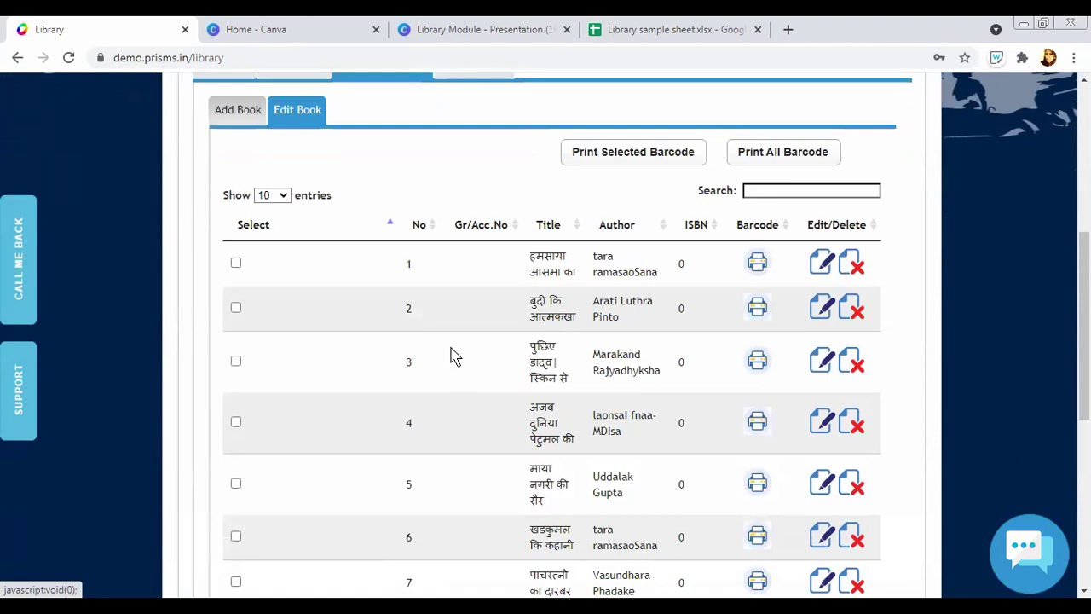
scroll(554, 413, "up", 1)
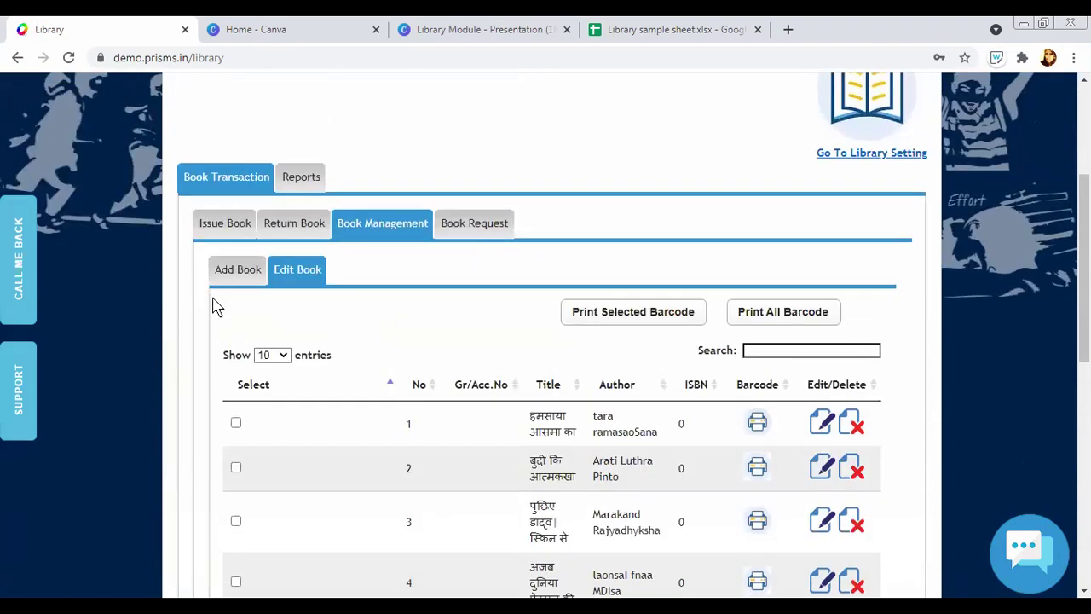
Search the Issue Book section for the book with registration number 5212
left_click(265, 252)
left_click(240, 225)
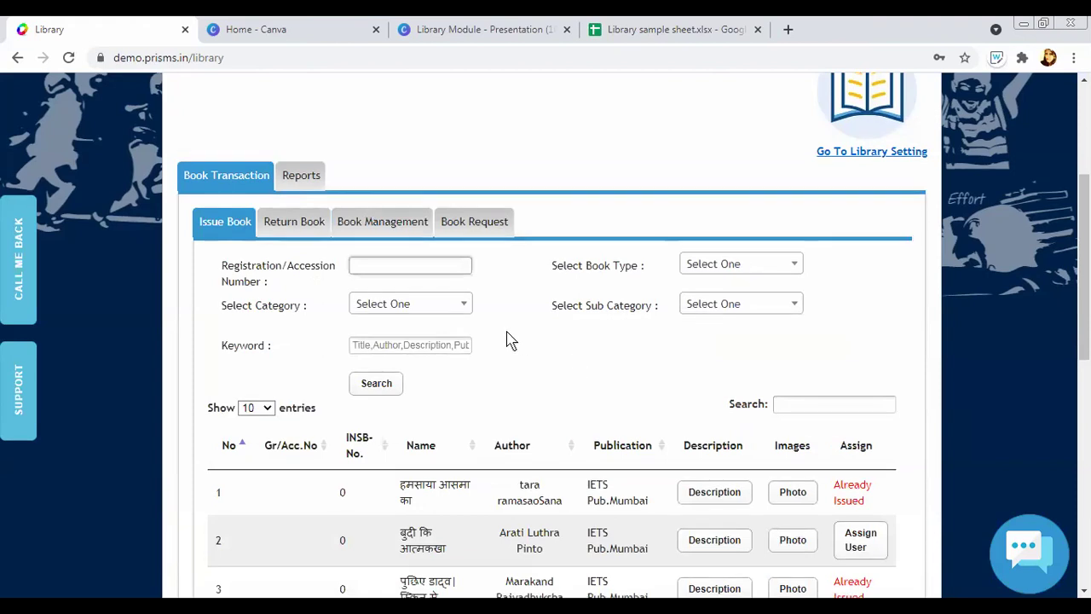
scroll(511, 339, "down", 1)
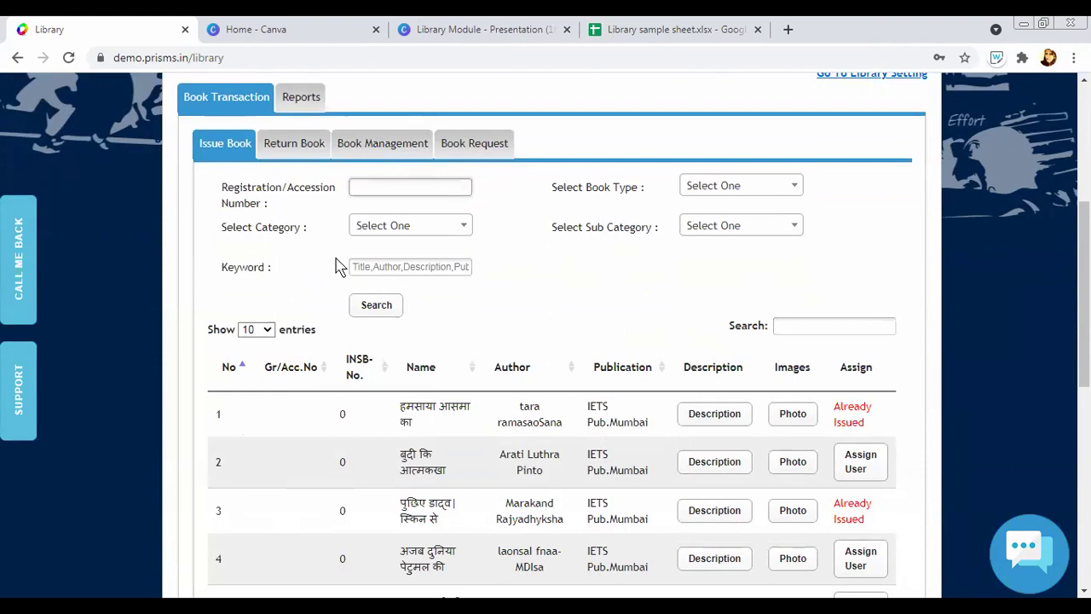
left_click(372, 191)
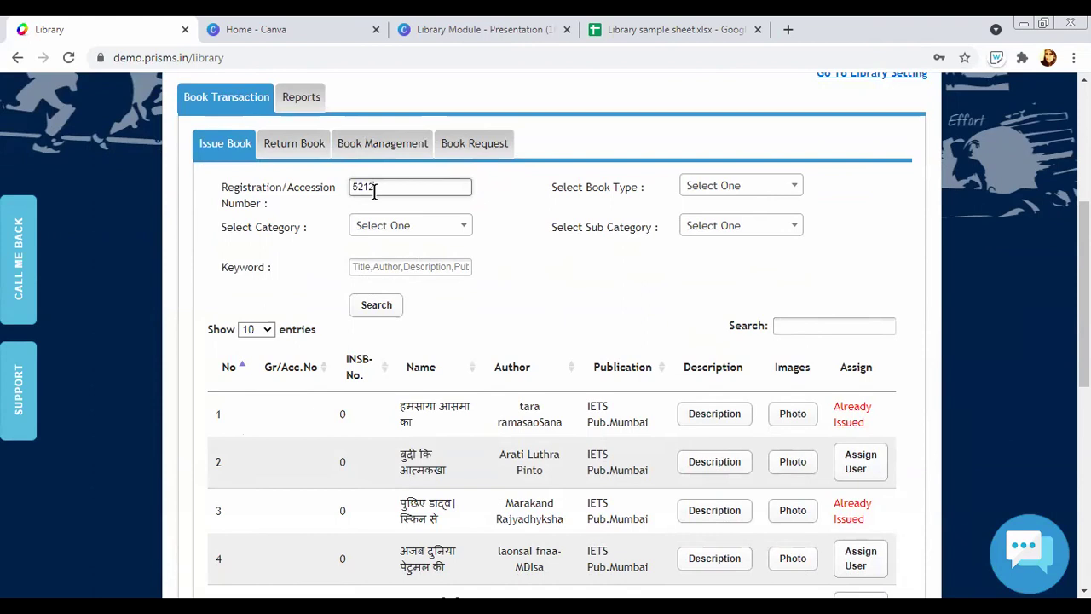
left_click(381, 304)
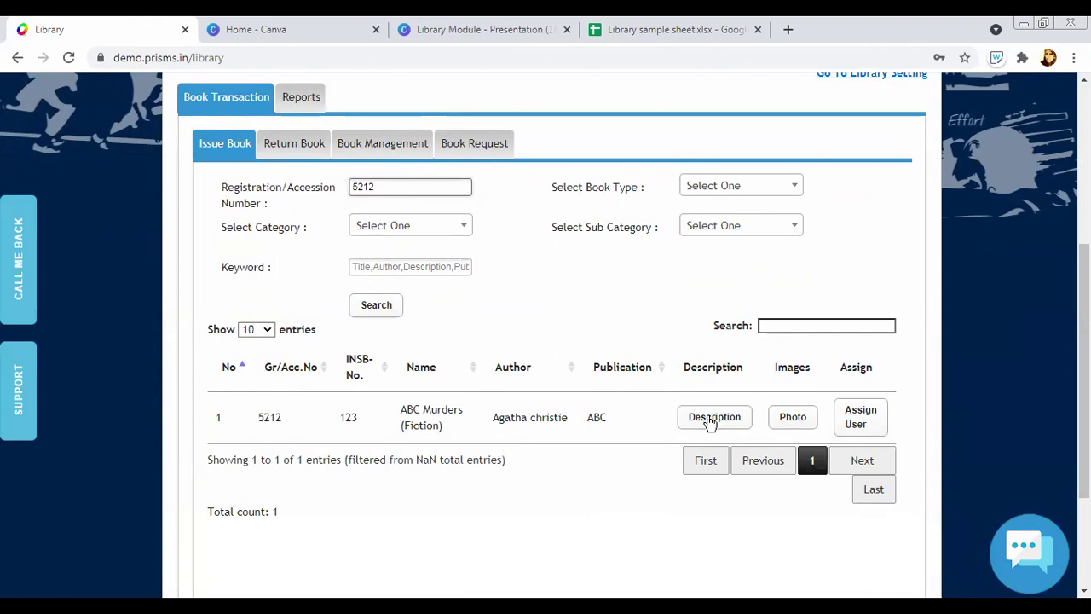
Start assigning the ABC Murders copy 5212 and pick the X-DAFFODIL student by a quick search on the first name
left_click(861, 422)
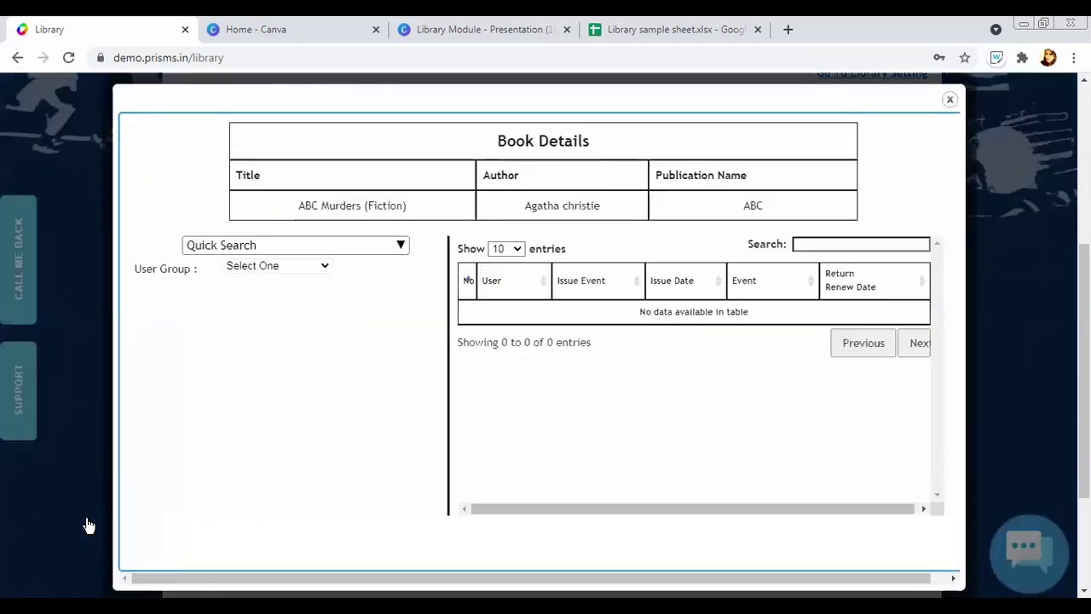
left_click(398, 251)
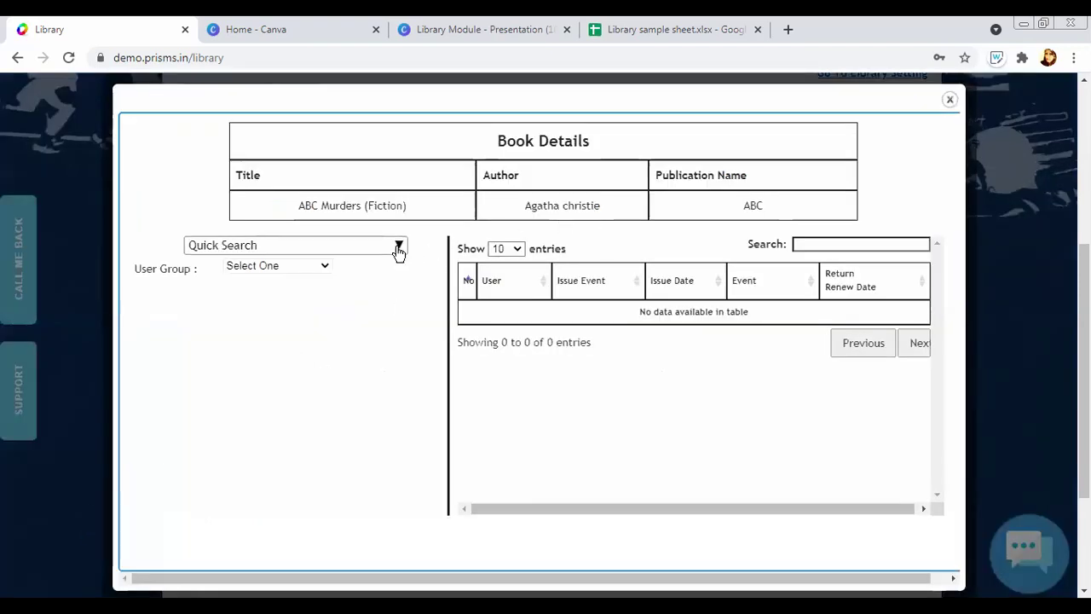
type("vi")
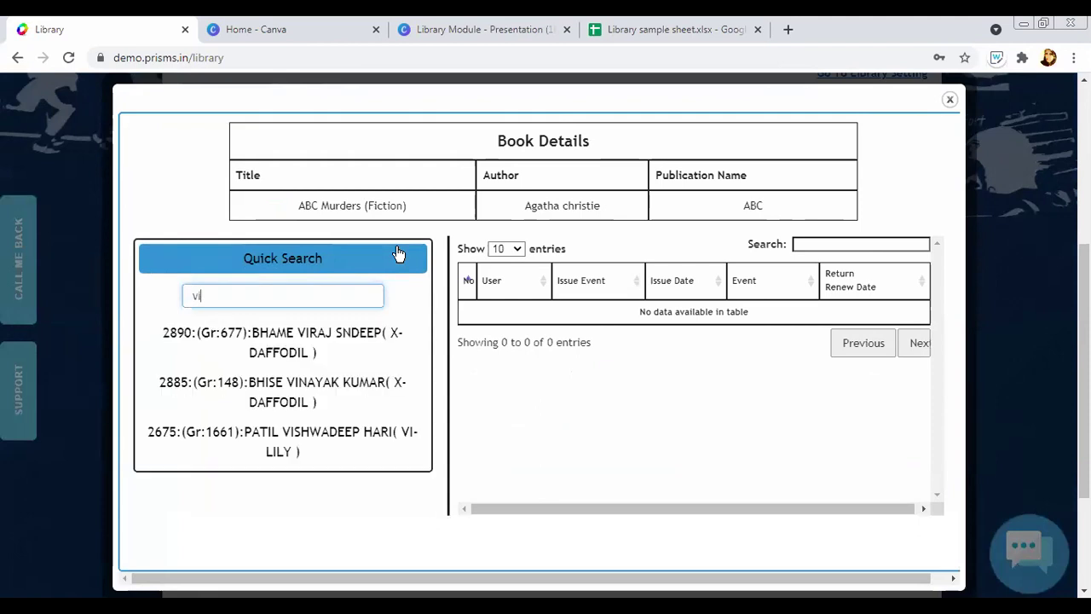
key("BackSpace")
key("BackSpace")
type("atharva")
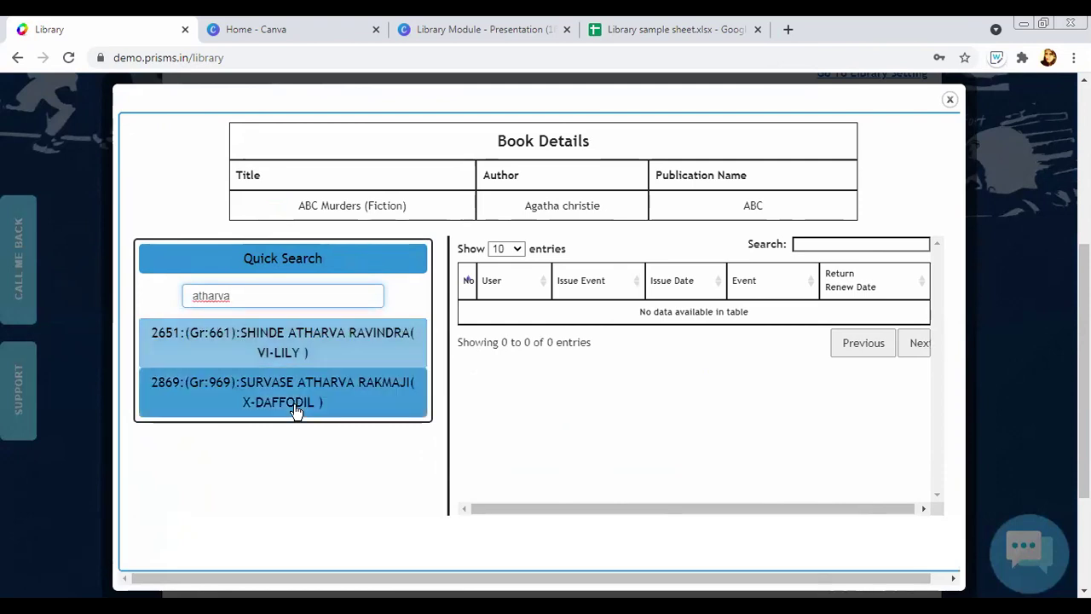
left_click(294, 412)
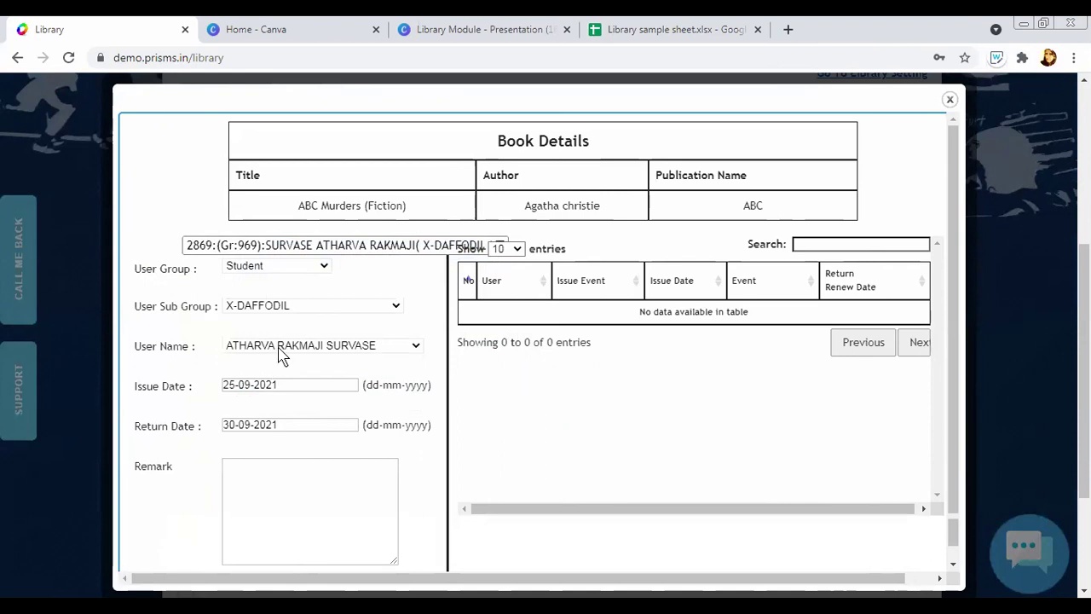
Assign the ABC Murders copy to the selected student with issue date 25-09-2021, return date 30-09-2021 and an empty remark
scroll(290, 294, "down", 1)
scroll(248, 358, "up", 1)
scroll(282, 370, "down", 2)
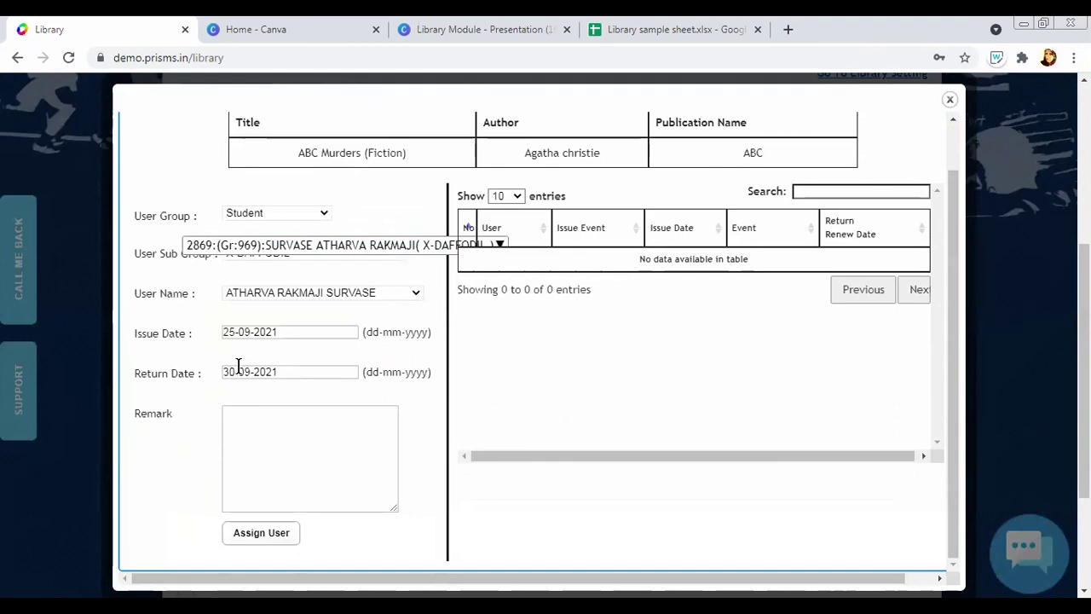
scroll(275, 339, "down", 1)
left_click(276, 338)
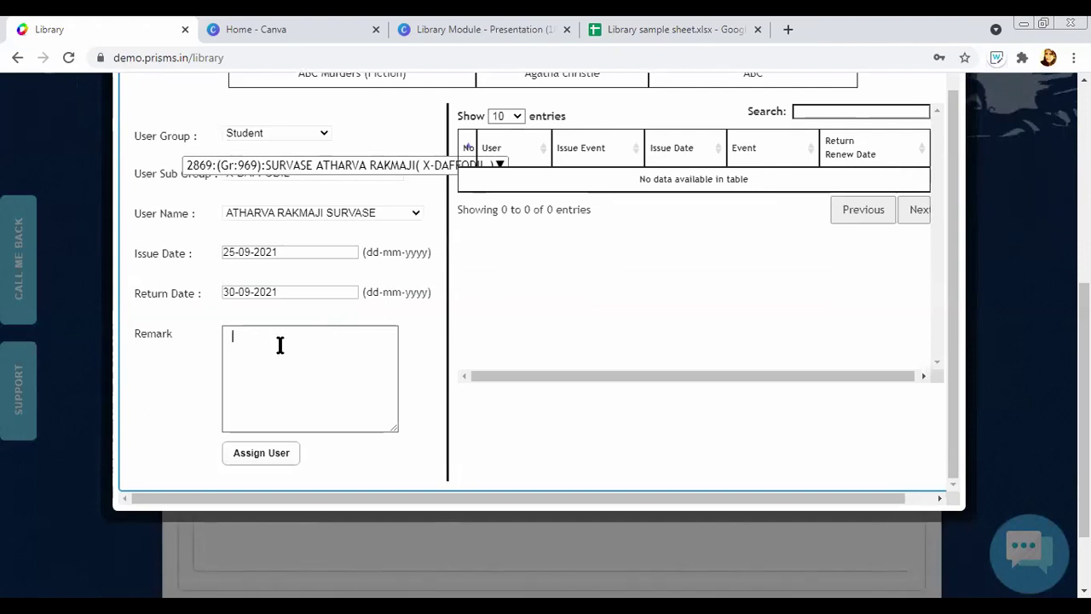
scroll(270, 391, "up", 1)
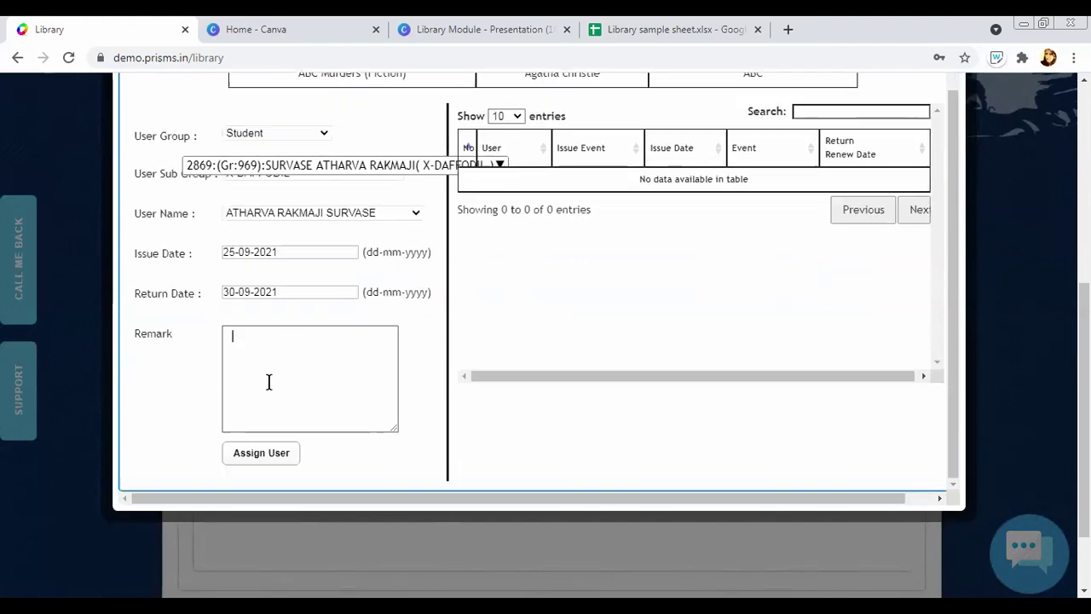
scroll(262, 477, "down", 2)
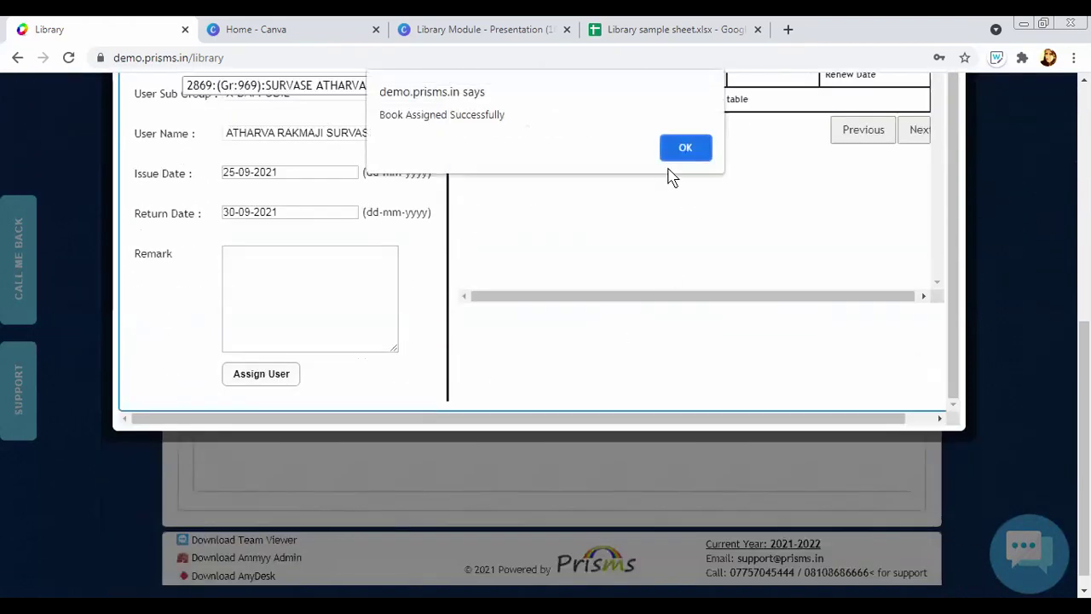
left_click(682, 148)
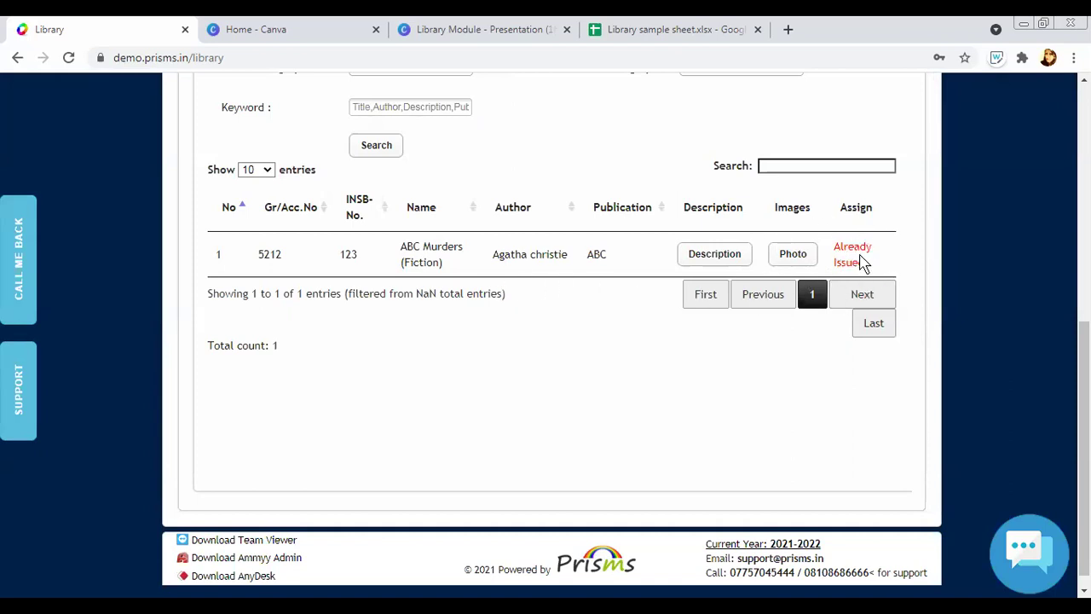
Clear the registration number filter in the Issue Book section and search again to list all books
scroll(779, 266, "up", 1)
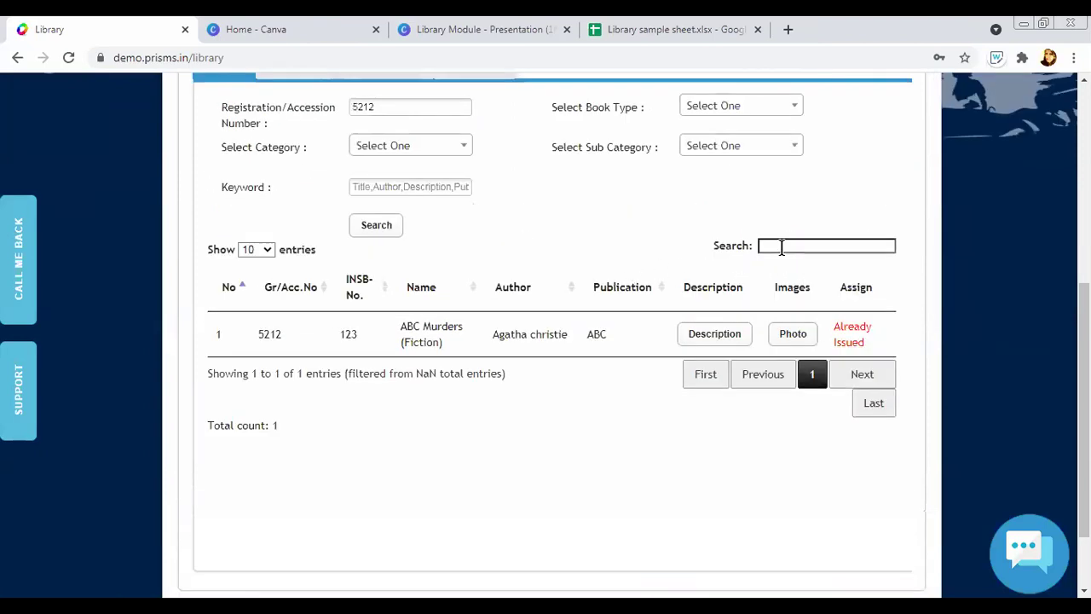
left_click_drag(380, 108, 329, 113)
key("BackSpace")
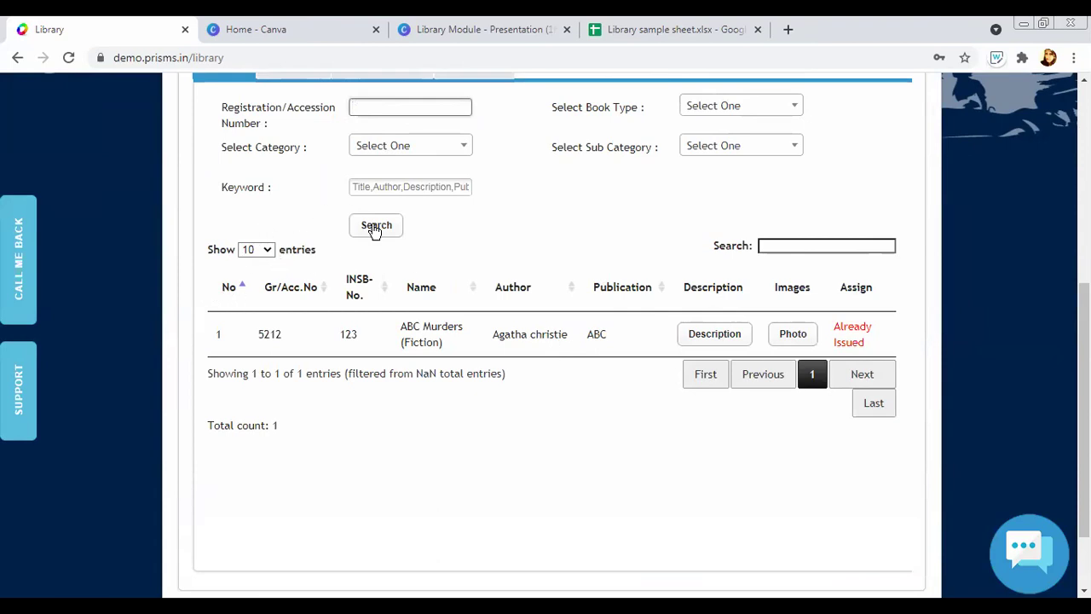
scroll(375, 232, "up", 1)
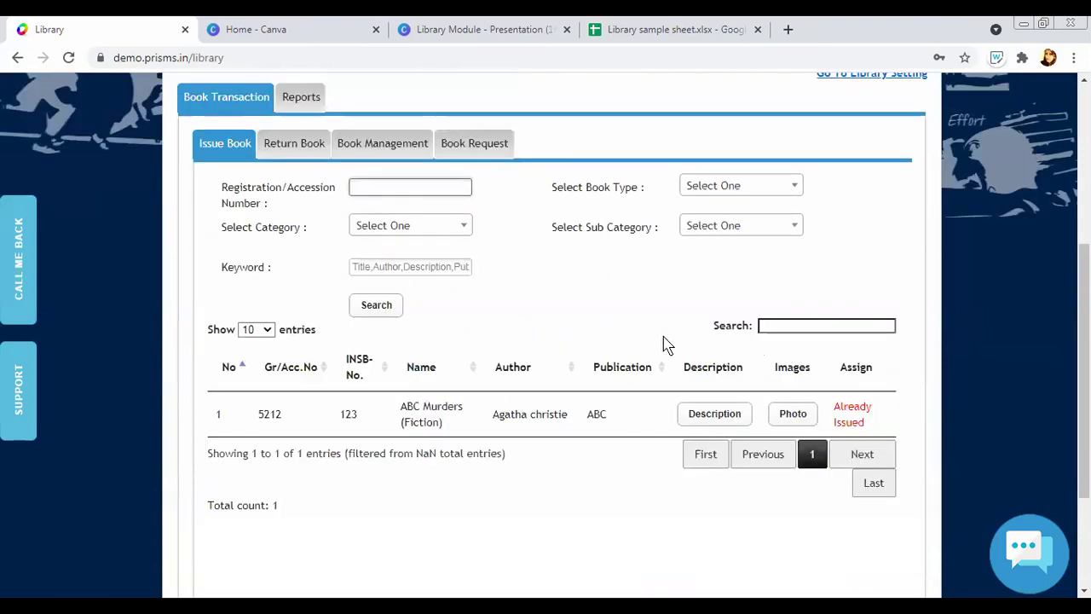
scroll(798, 319, "down", 2)
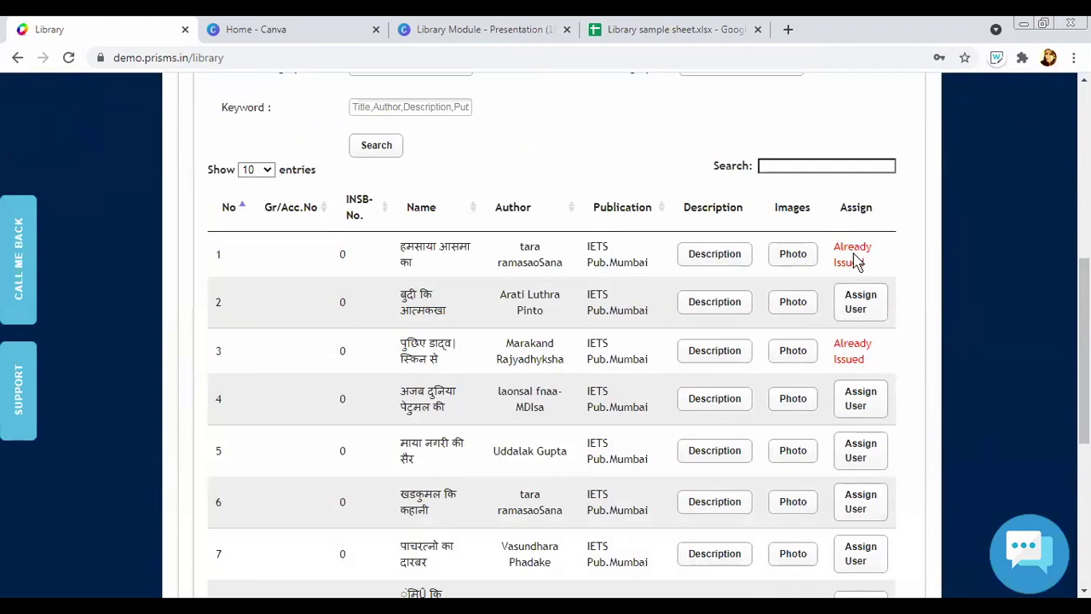
View the assignment form and issue history of the second listed book, बुदी कि आत्मकखा, and close it
left_click(860, 302)
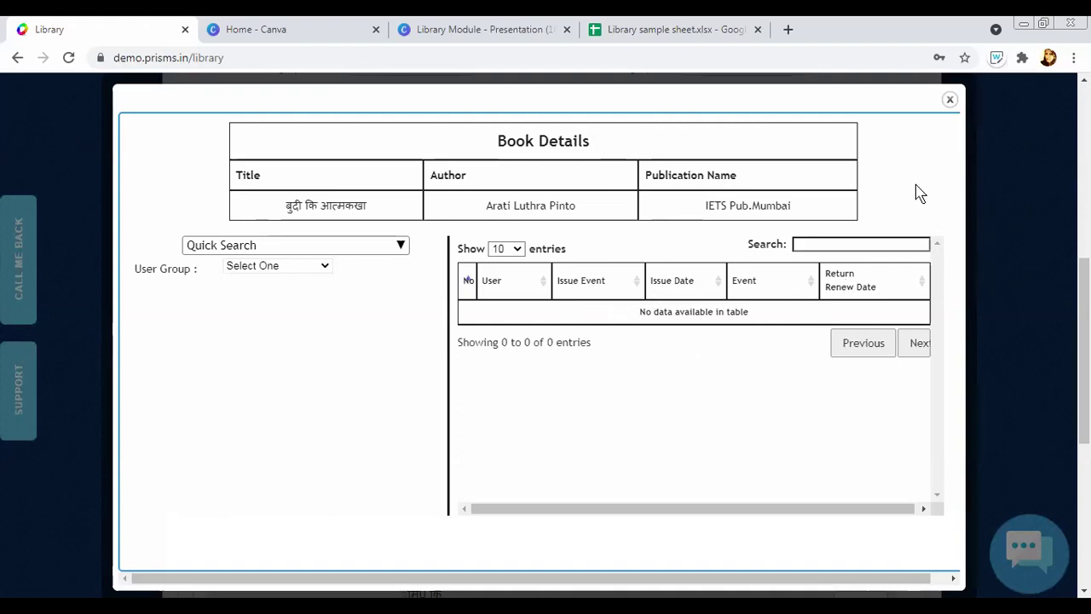
left_click(950, 102)
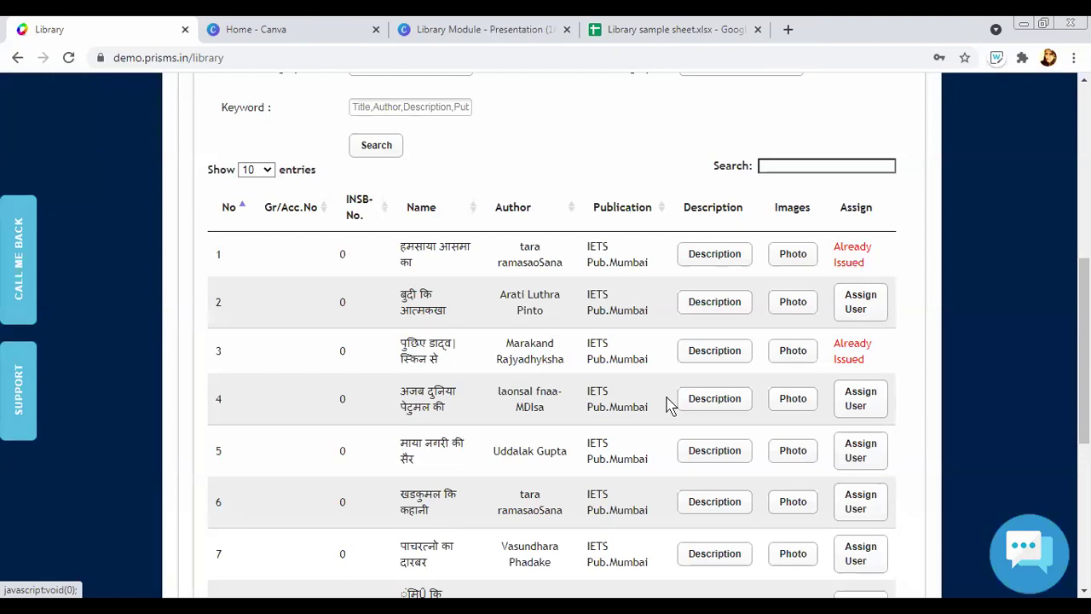
scroll(716, 389, "up", 2)
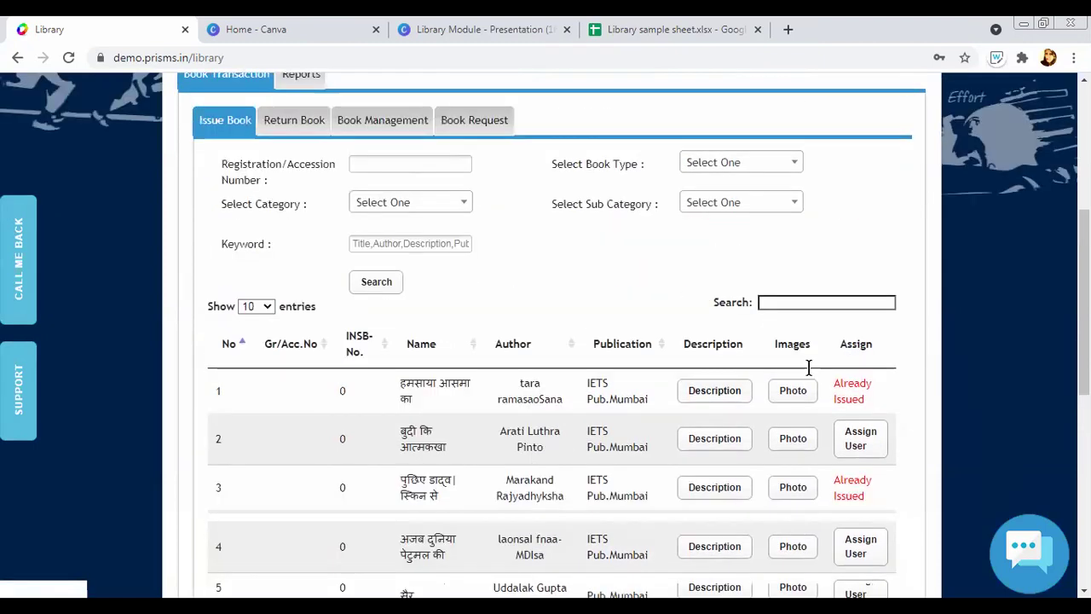
left_click(864, 325)
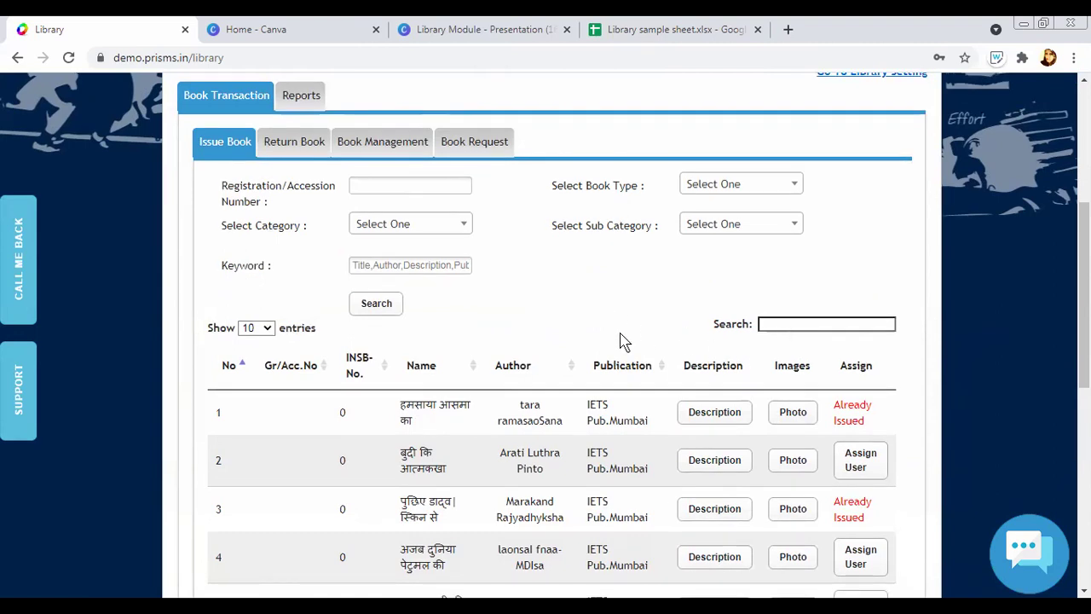
Open the assignment form of the book बुदी कि आत्मकखा and choose the same X-DAFFODIL student through the quick search
scroll(624, 343, "down", 2)
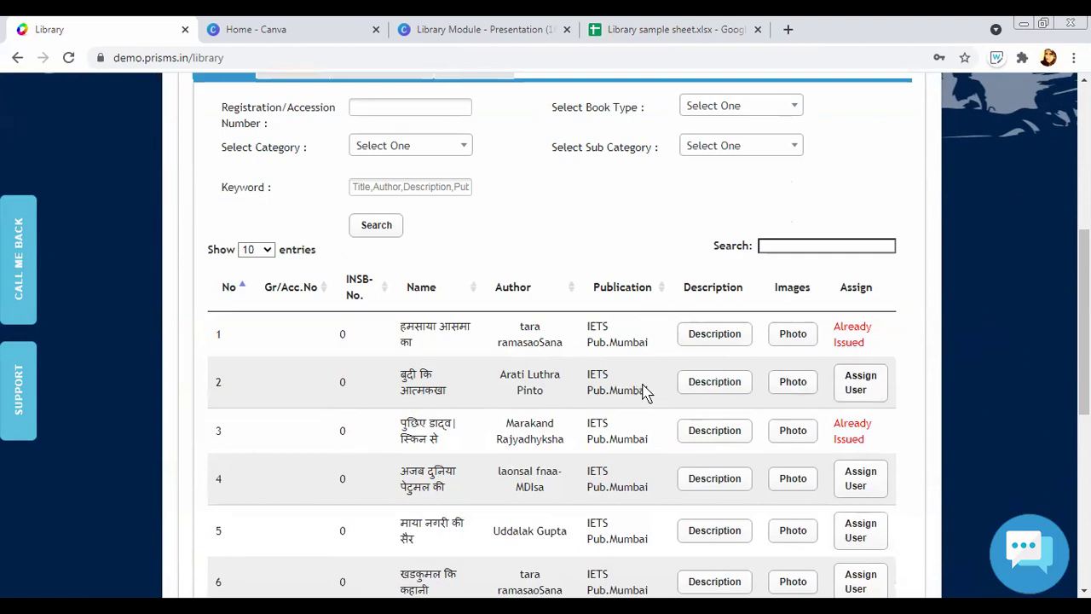
left_click(726, 387)
left_click(312, 251)
left_click(274, 300)
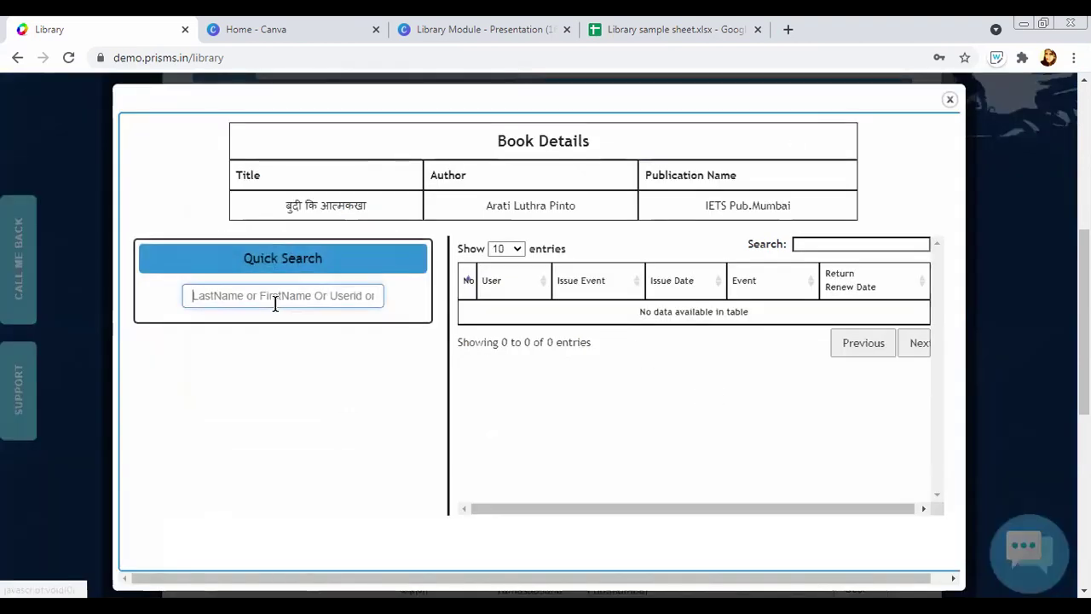
type("atharva")
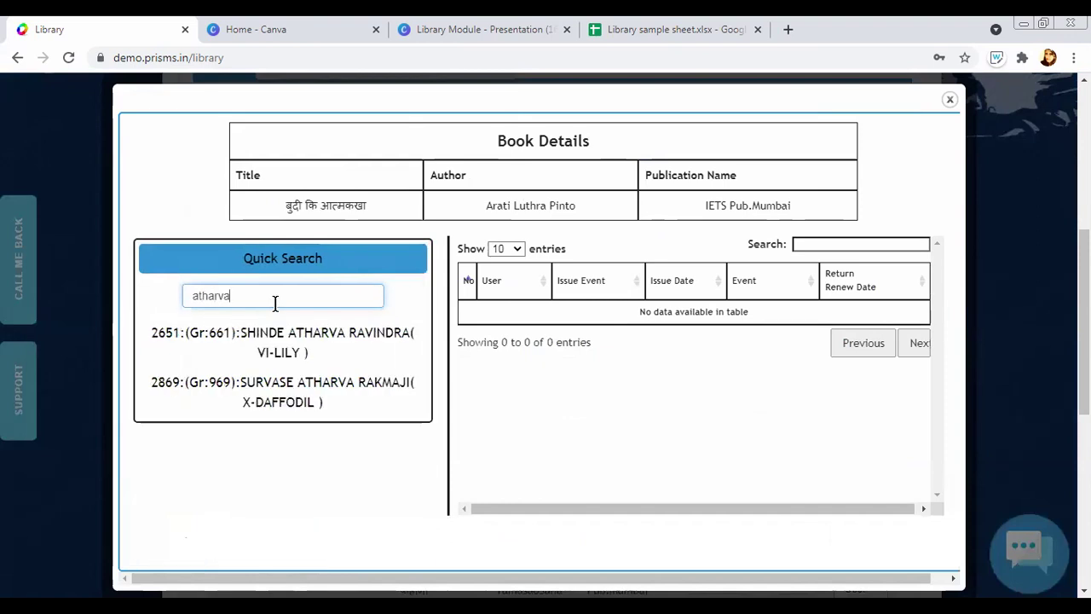
left_click(306, 387)
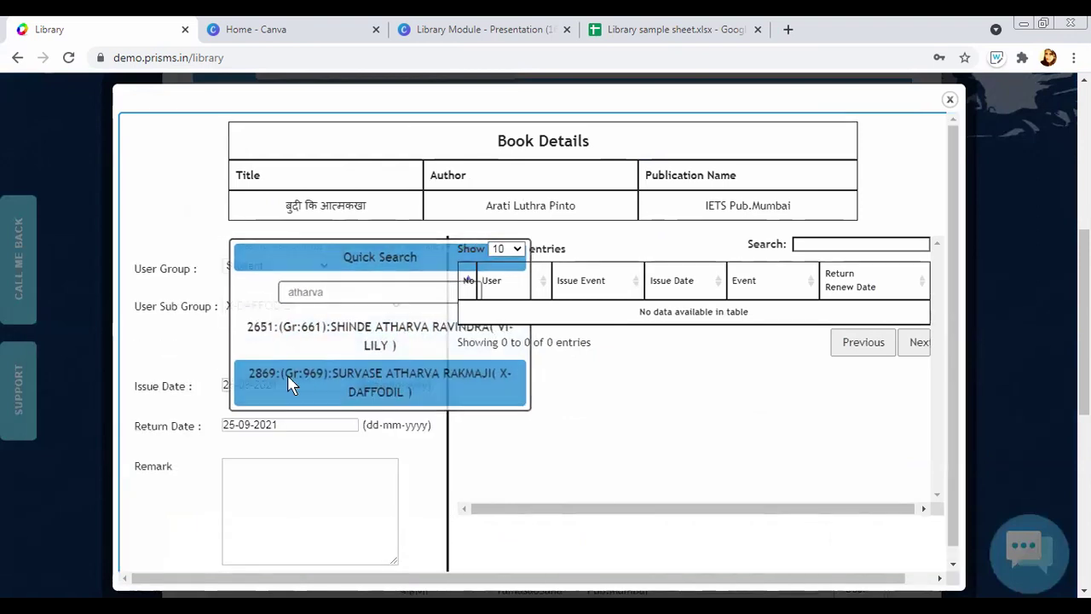
Issue बुदी कि आत्मकखा to the chosen student from 25-09-2021 to 30-09-2021 and close the fourth book's assignment form
scroll(304, 341, "down", 1)
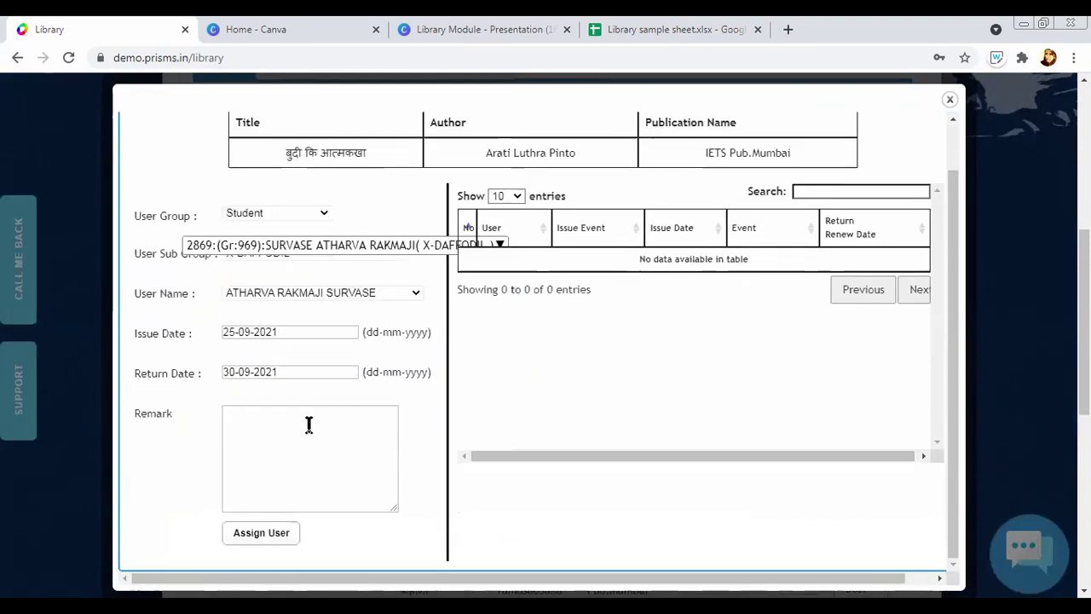
scroll(285, 434, "down", 1)
left_click(261, 452)
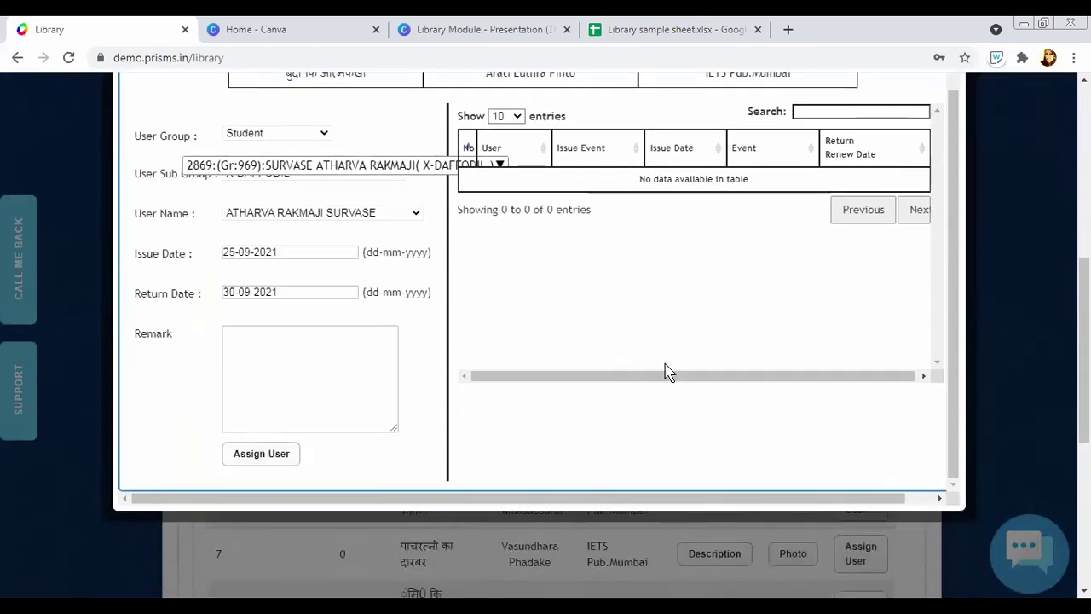
left_click(676, 156)
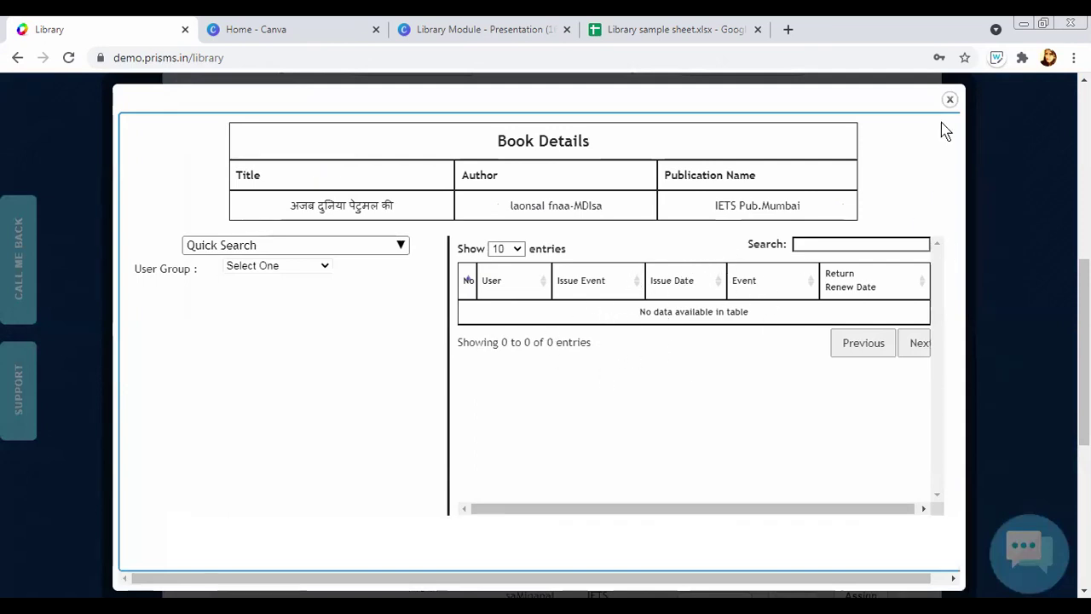
left_click(951, 102)
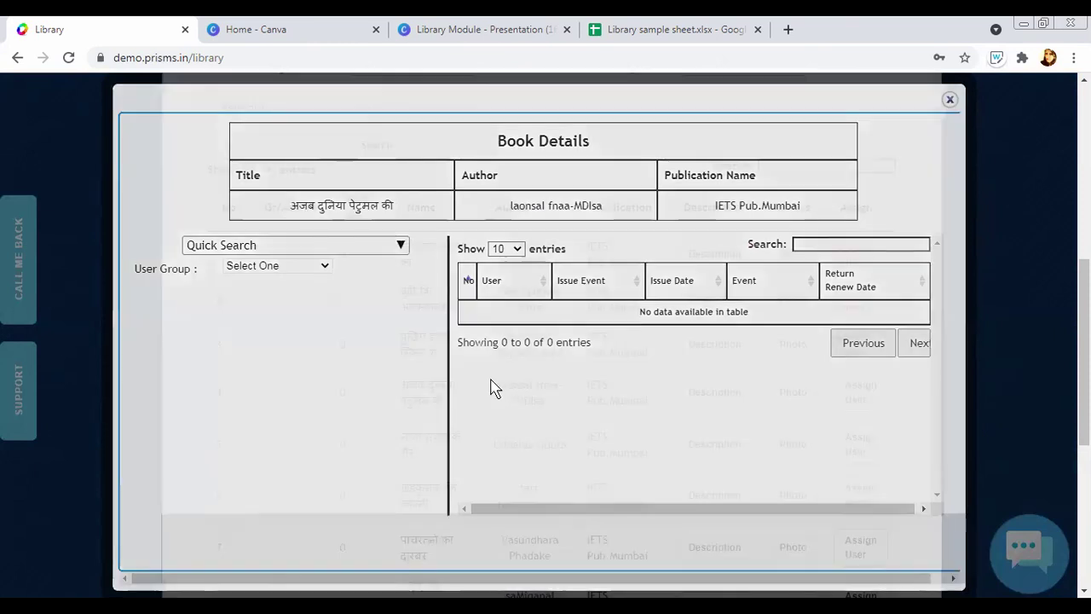
Return the overdue book हमसाया आसमा का in the Return Book section with returned date 25-09-2021
scroll(646, 336, "up", 4)
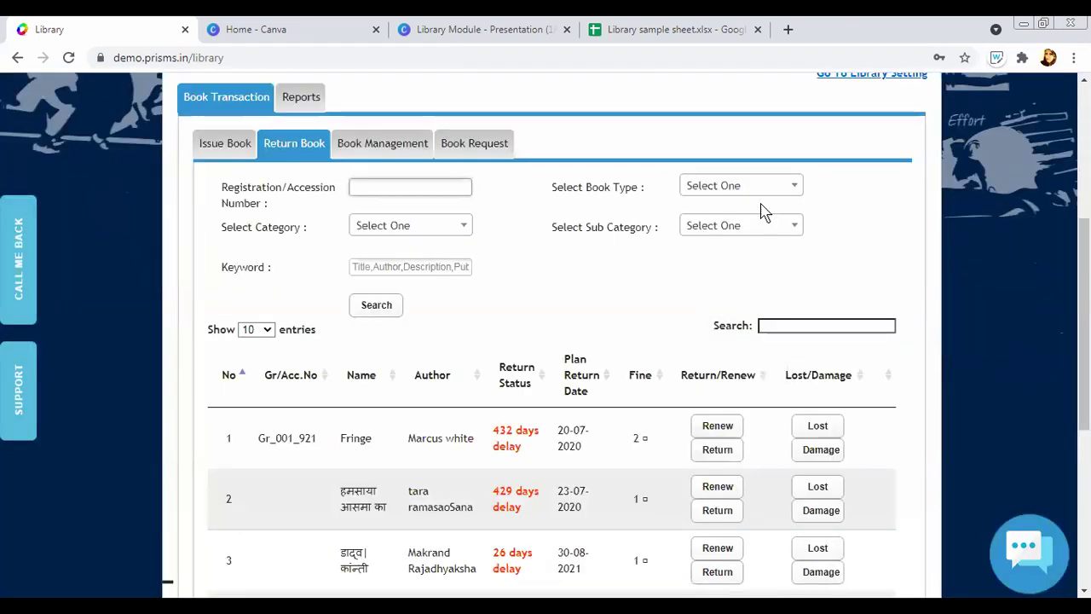
scroll(760, 212, "down", 4)
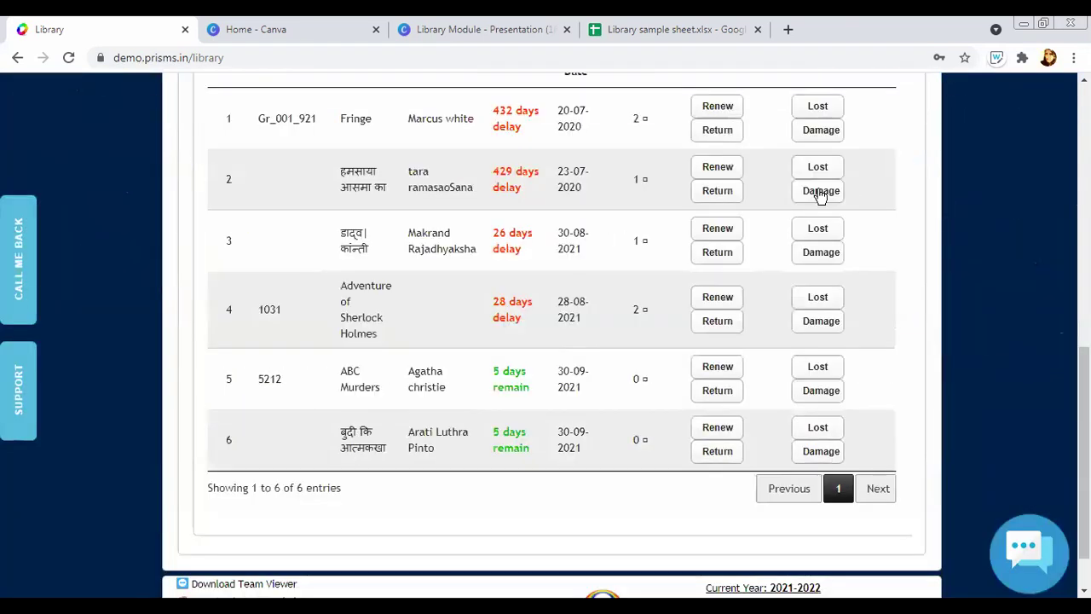
left_click(720, 198)
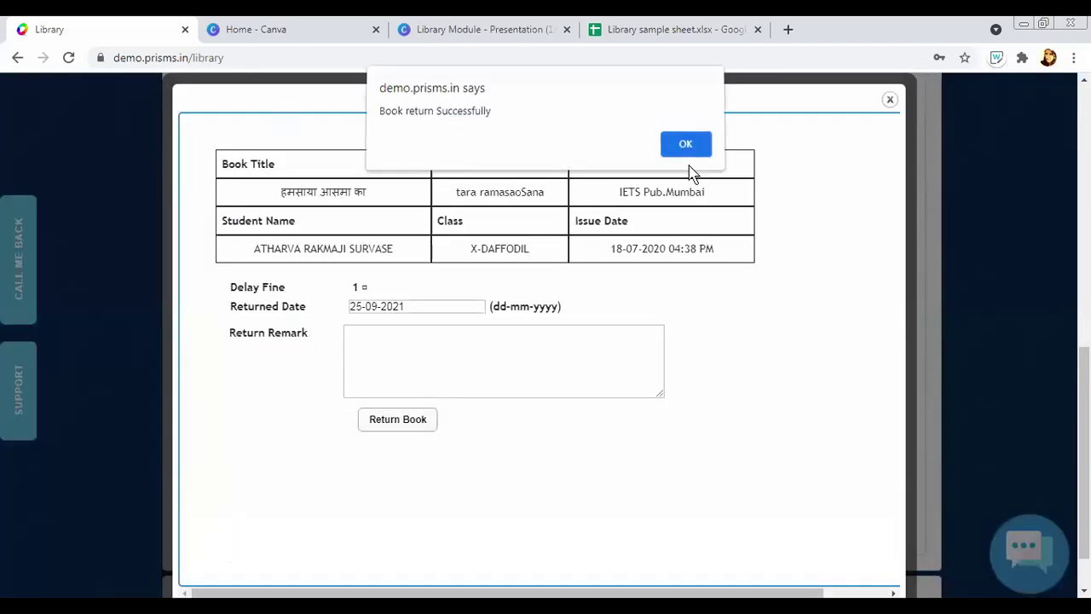
left_click(686, 147)
scroll(307, 286, "up", 1)
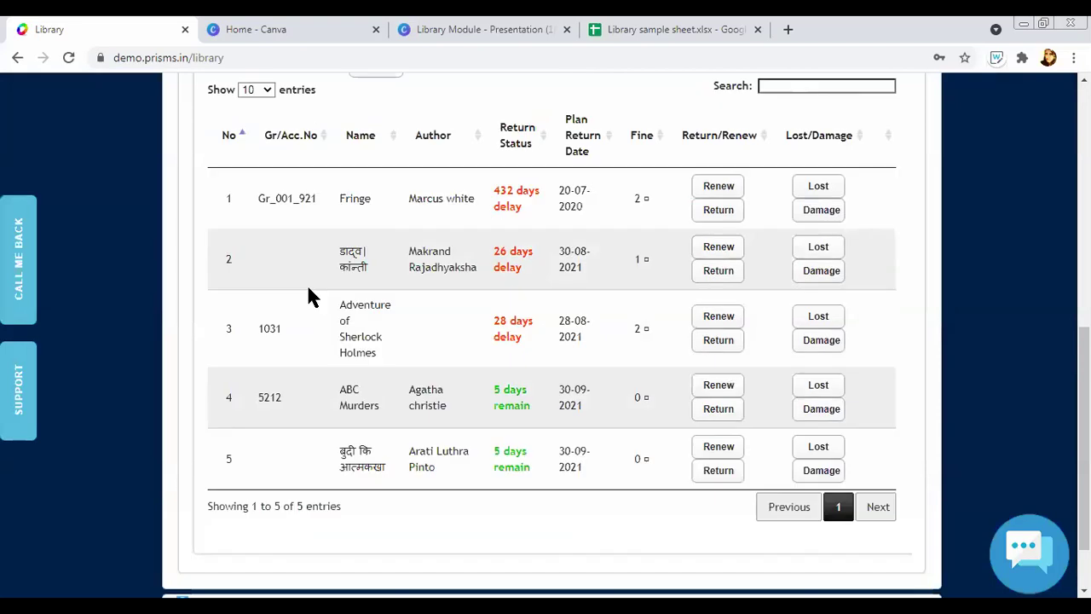
Go back to the Issue Book list and examine the issue and return history of हमसाया आसमा का
scroll(288, 186, "up", 3)
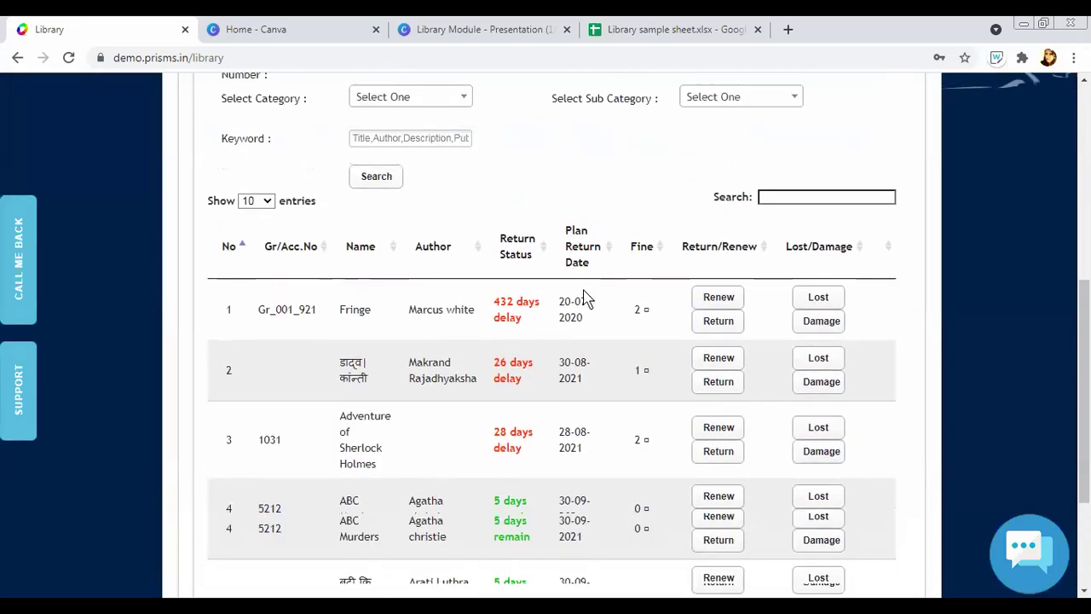
scroll(679, 316, "down", 2)
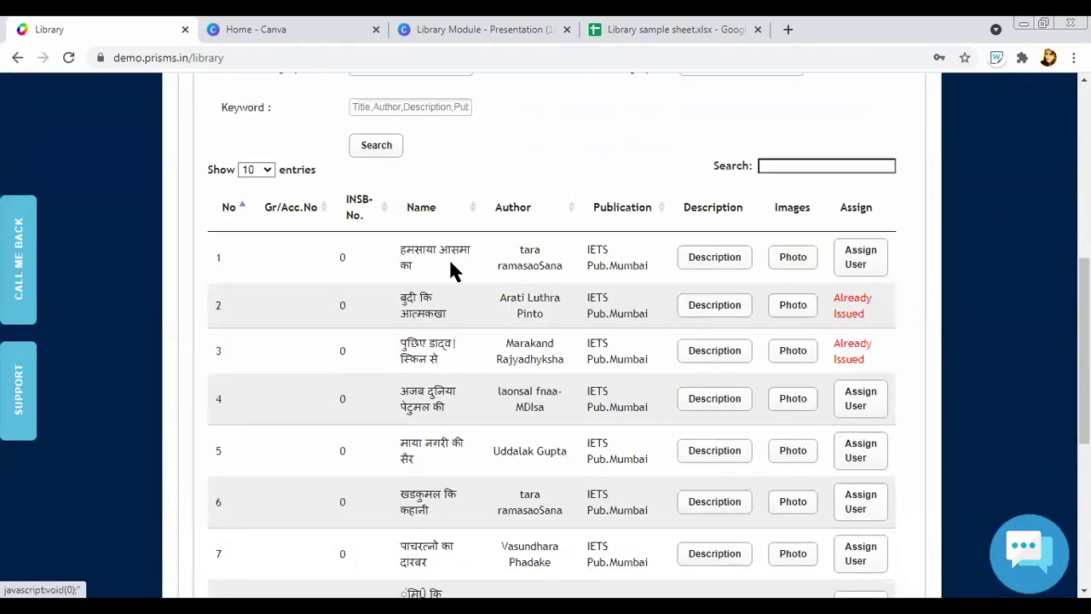
scroll(443, 337, "up", 1)
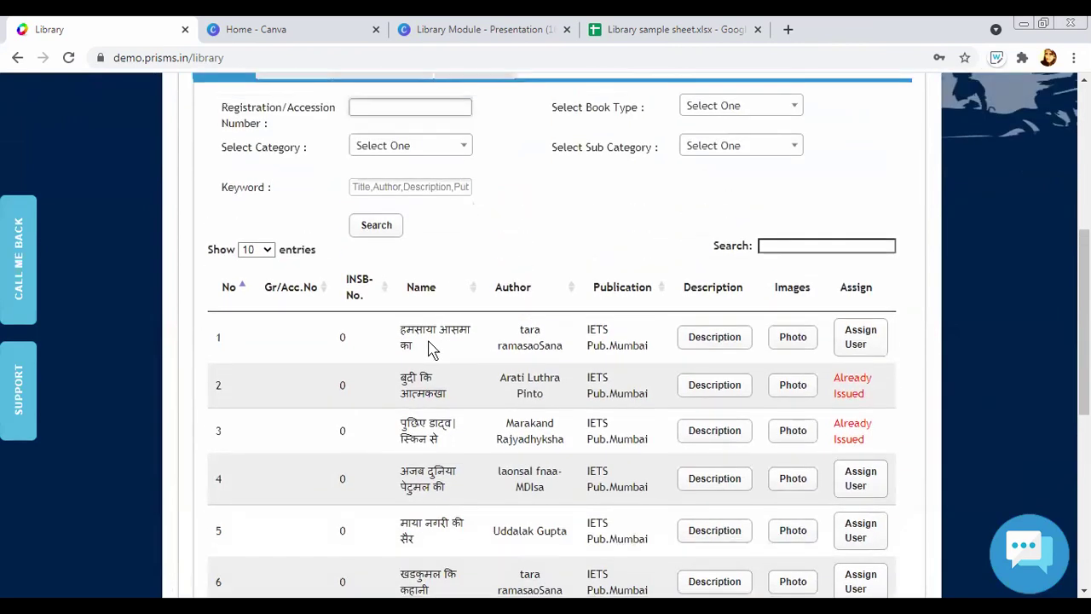
left_click(857, 335)
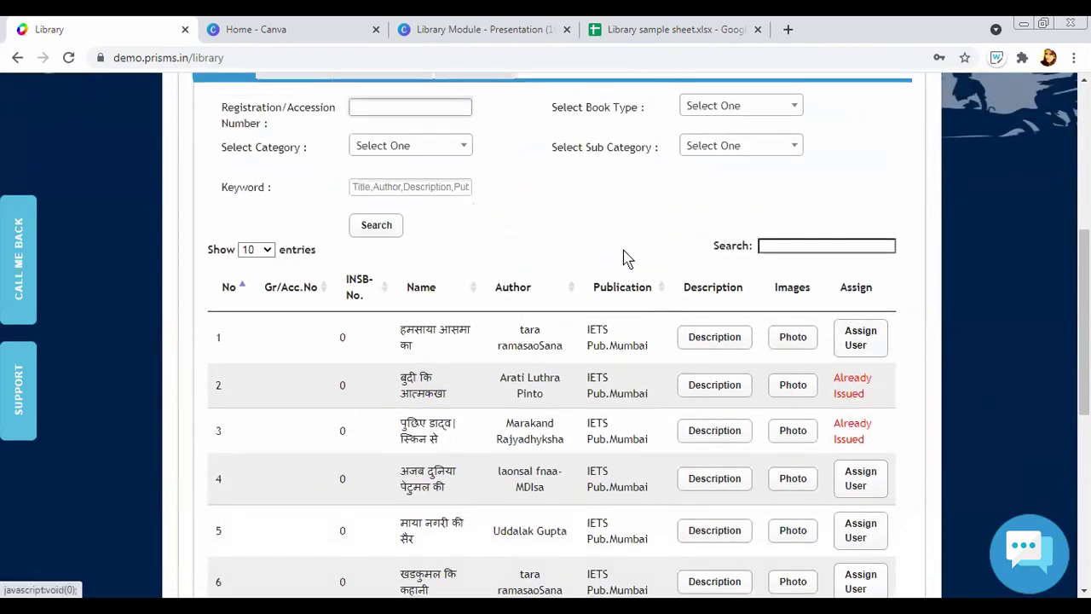
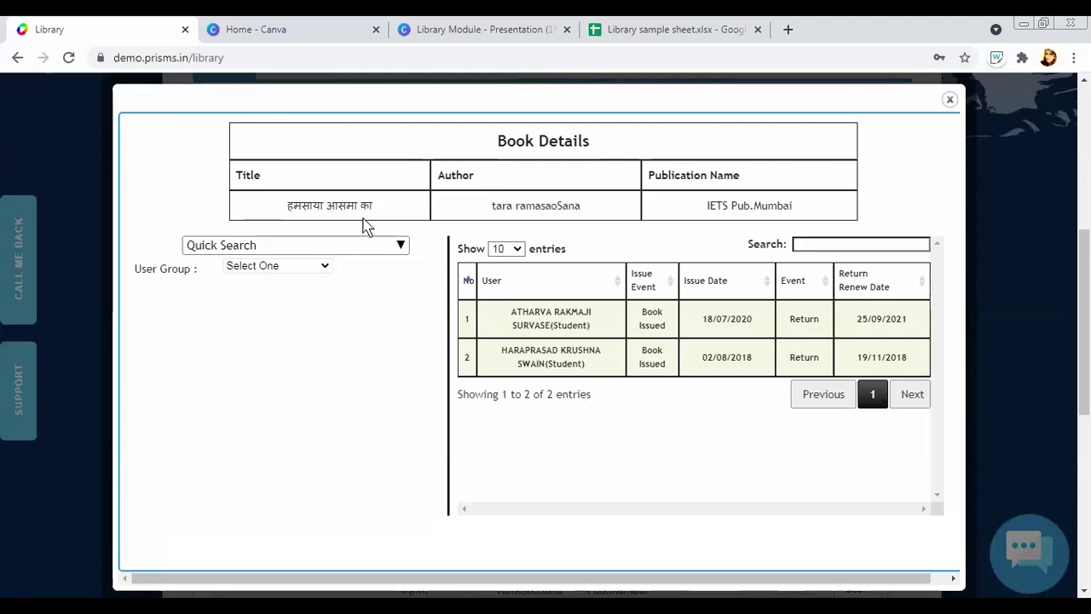
Look up the two students from the issue history of हमसाया आसमा का by first name in the quick search and close the assignment form
left_click(299, 249)
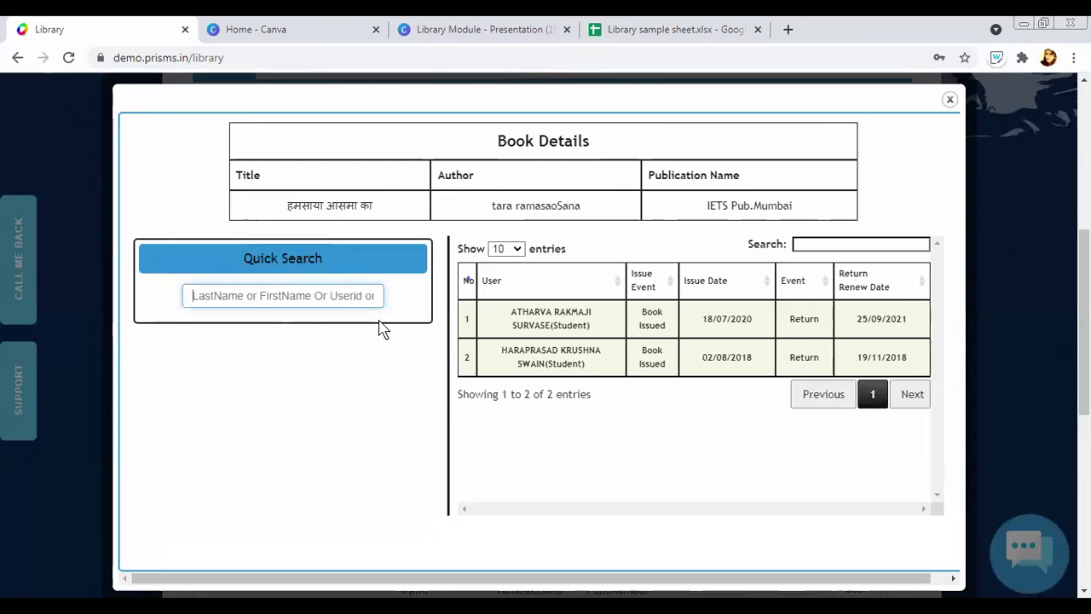
type("hara")
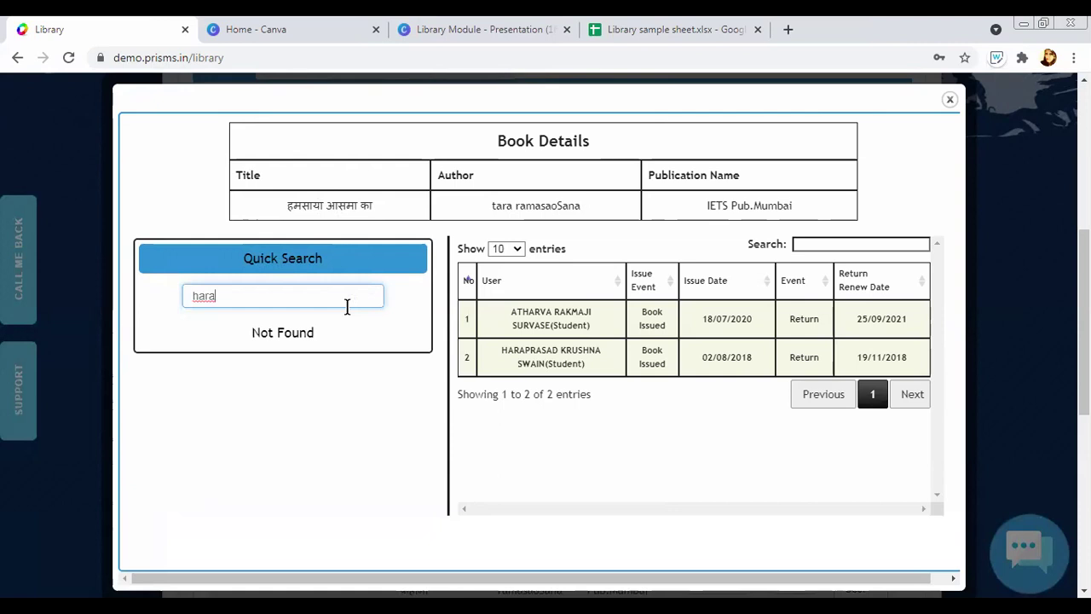
key("BackSpace")
key("BackSpace")
key("BackSpace")
key("BackSpace")
type("athar")
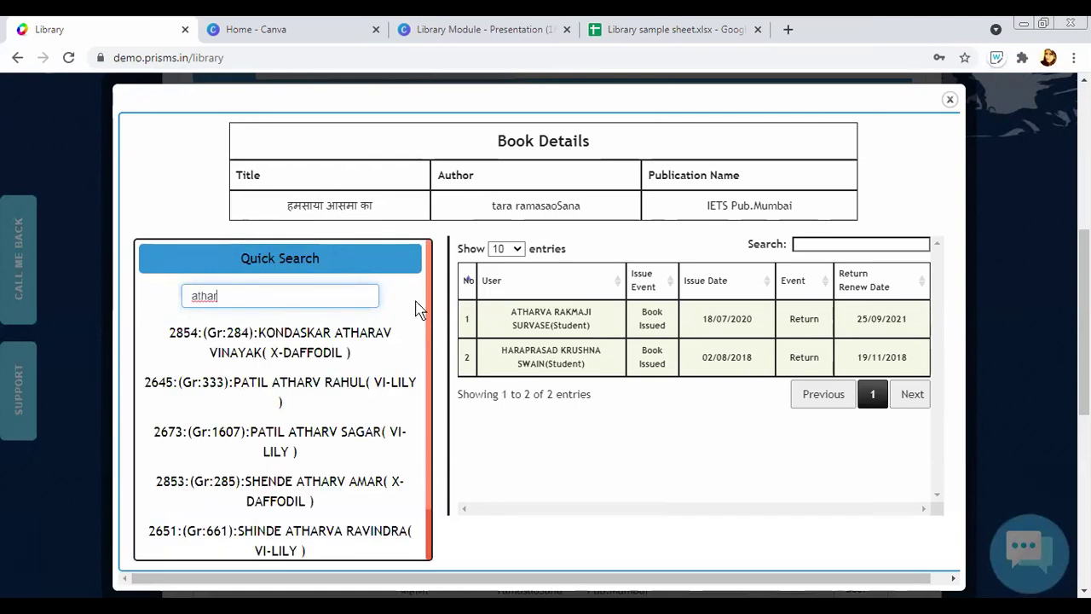
left_click(545, 445)
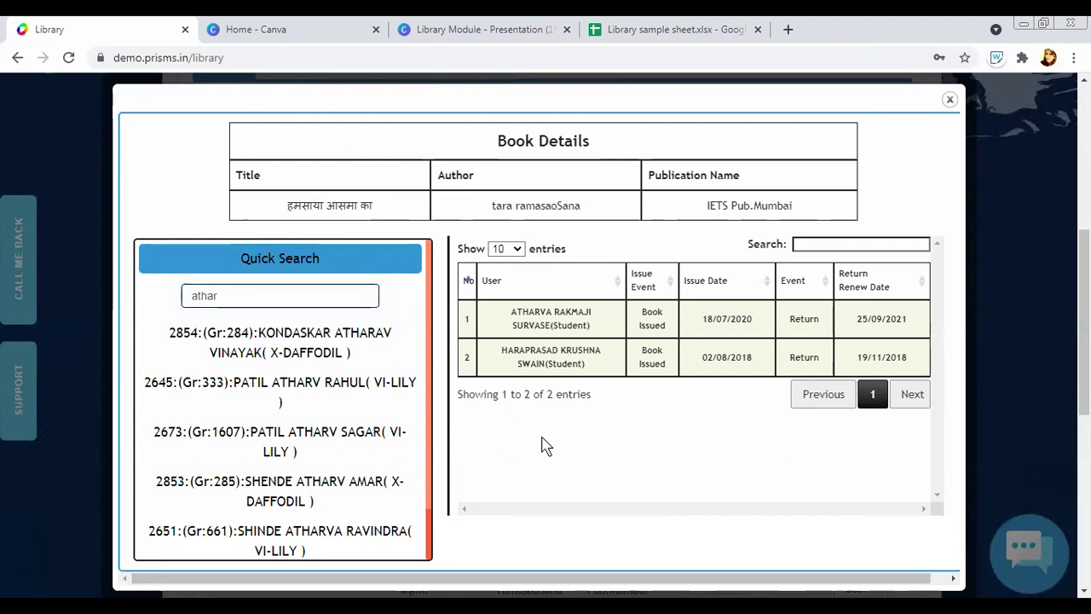
left_click(950, 100)
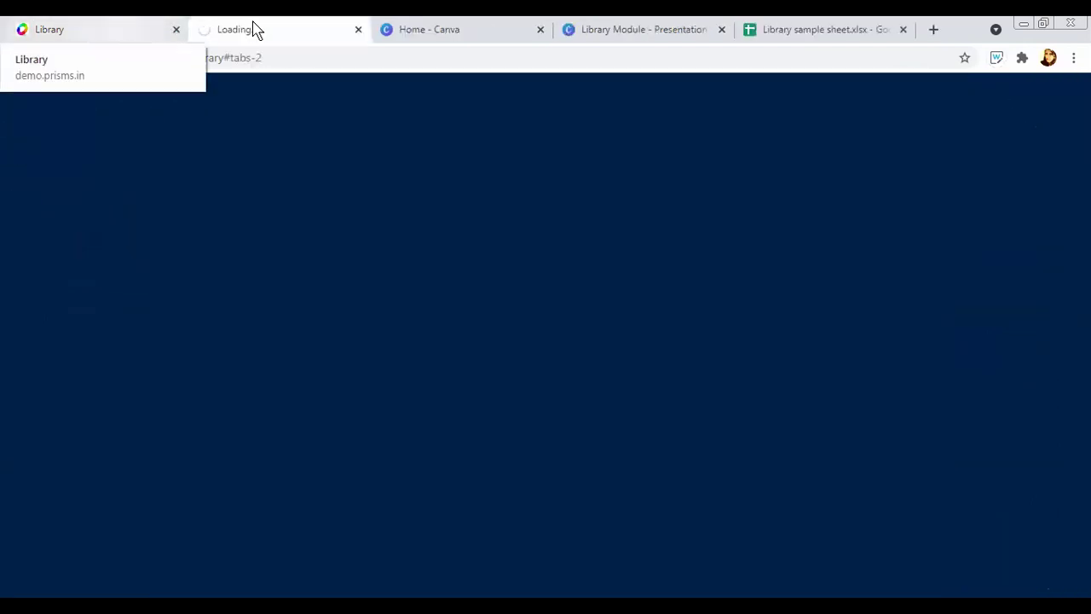
Return to the first Library page, review which books in the Issue Book list can be assigned, and open the Book Request list
left_click(86, 33)
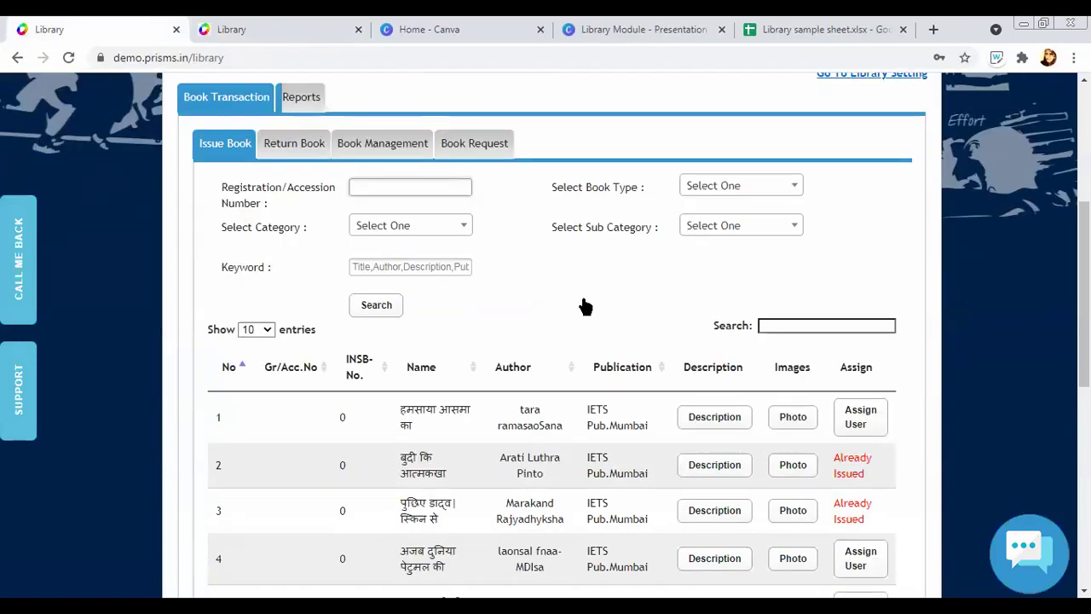
scroll(597, 309, "down", 1)
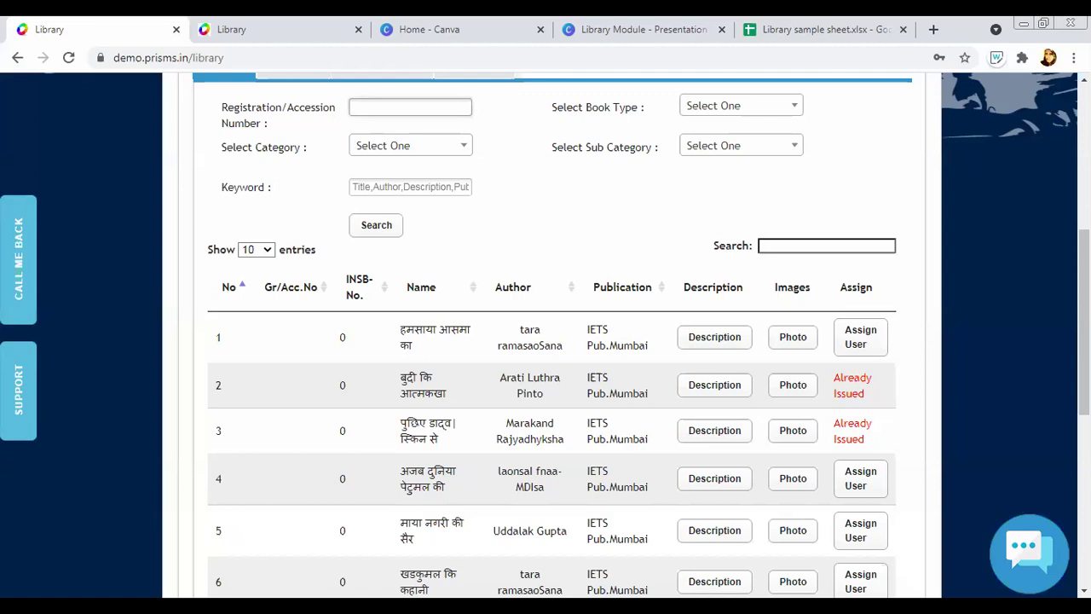
left_click_drag(1084, 323, 1084, 394)
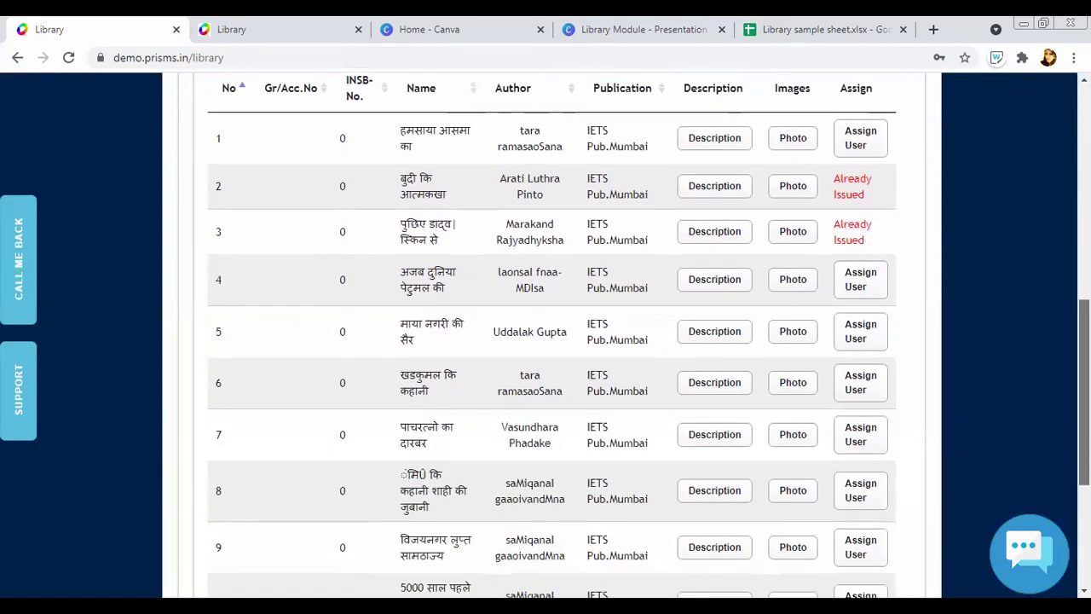
scroll(622, 435, "up", 4)
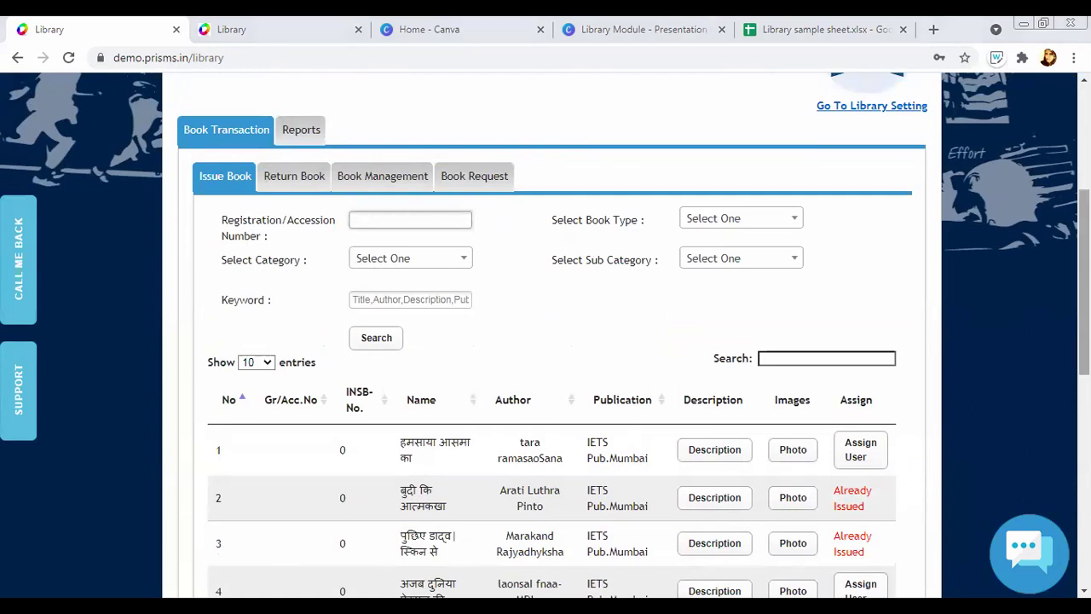
scroll(375, 388, "down", 3)
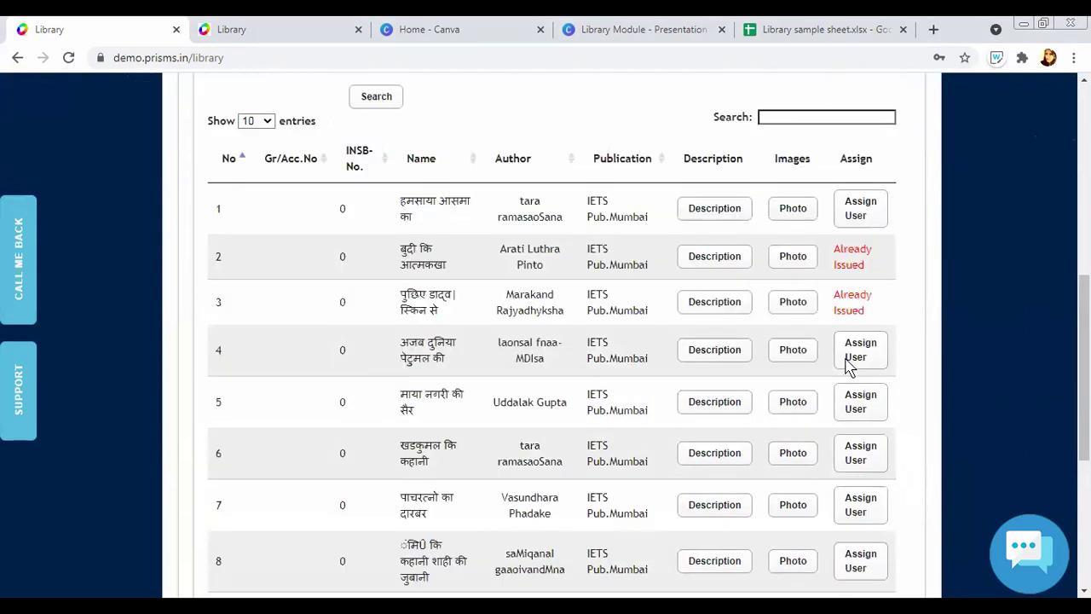
scroll(906, 364, "up", 2)
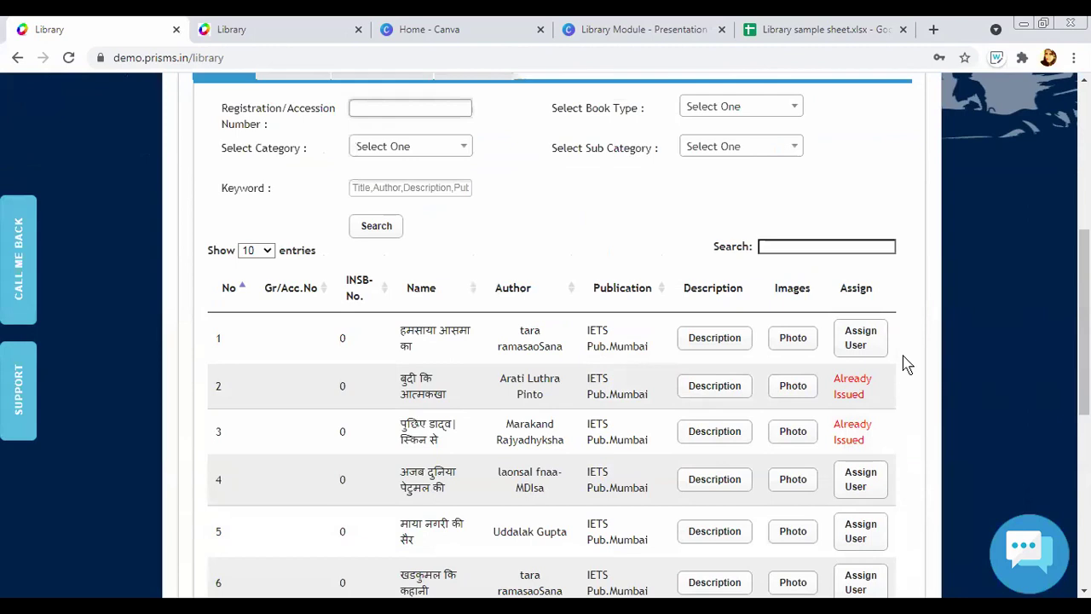
scroll(647, 344, "up", 2)
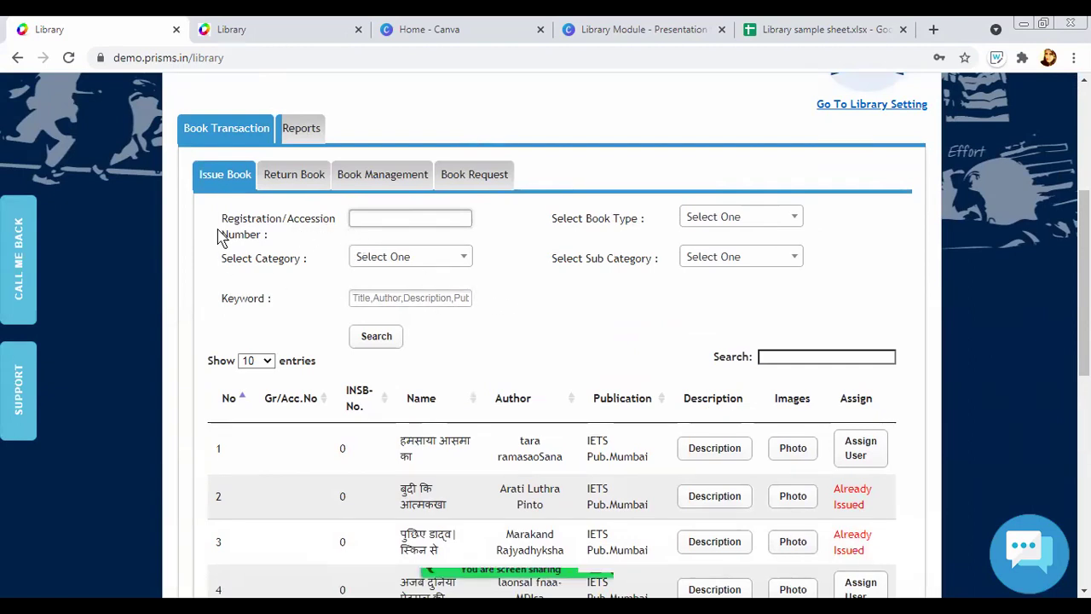
left_click(479, 186)
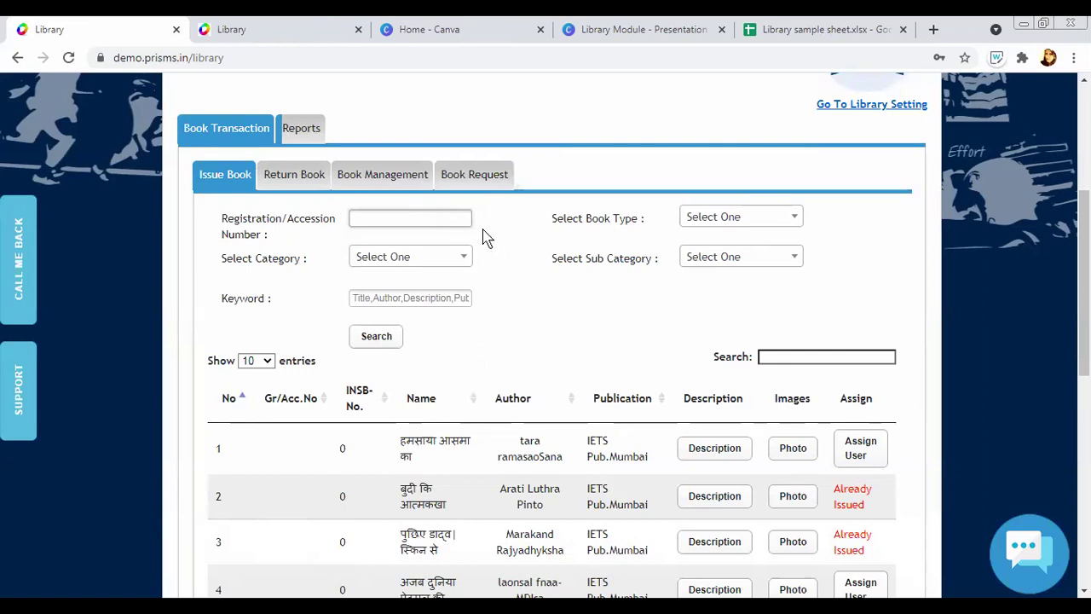
left_click(474, 174)
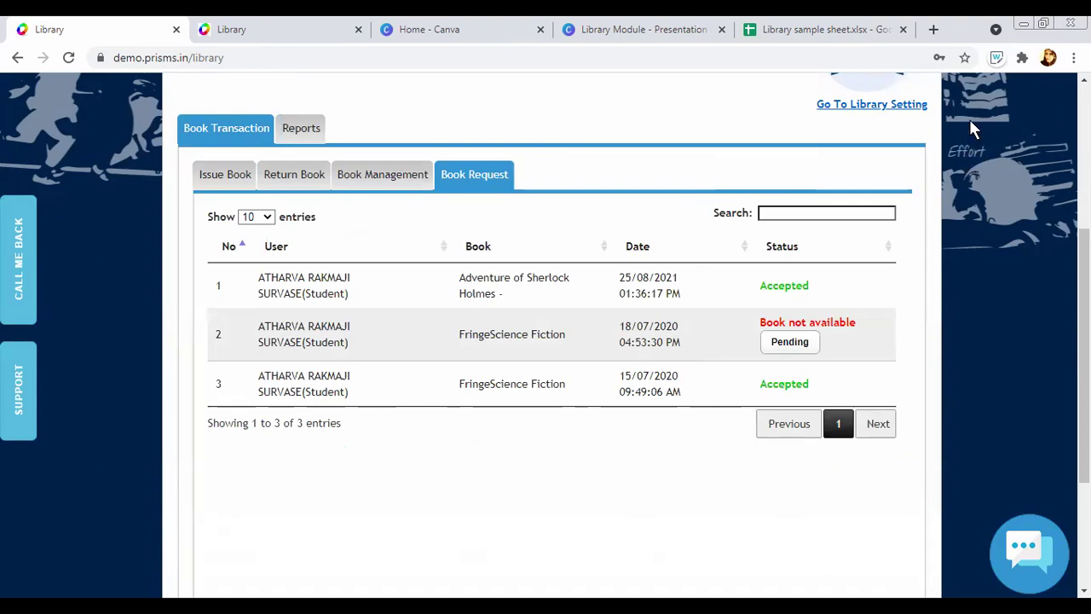
Open a new Incognito window and go to demo.prisms.in
left_click(1073, 57)
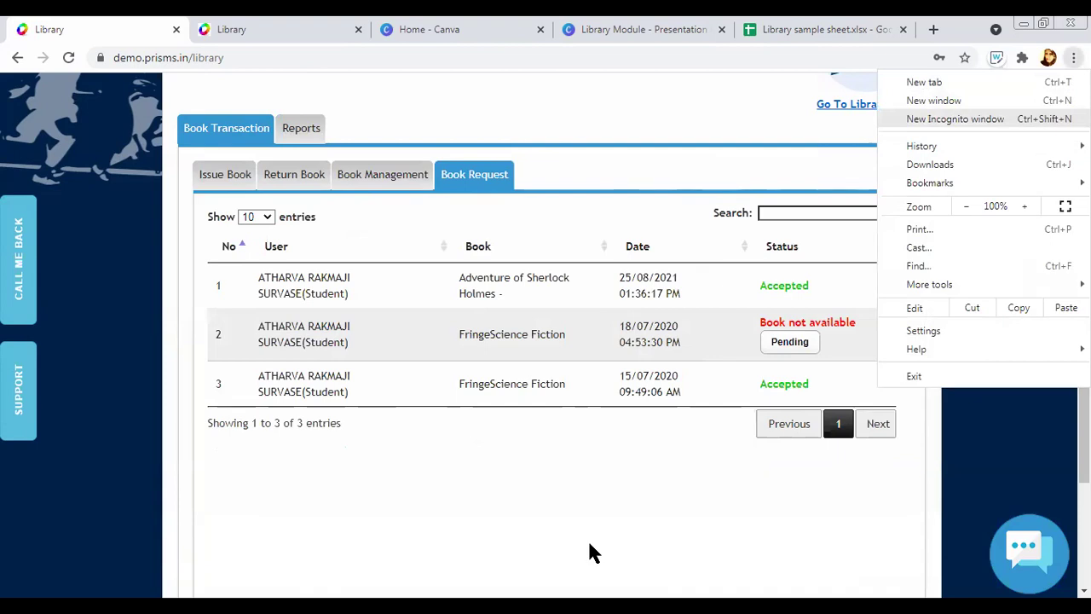
key("Return")
type("demo")
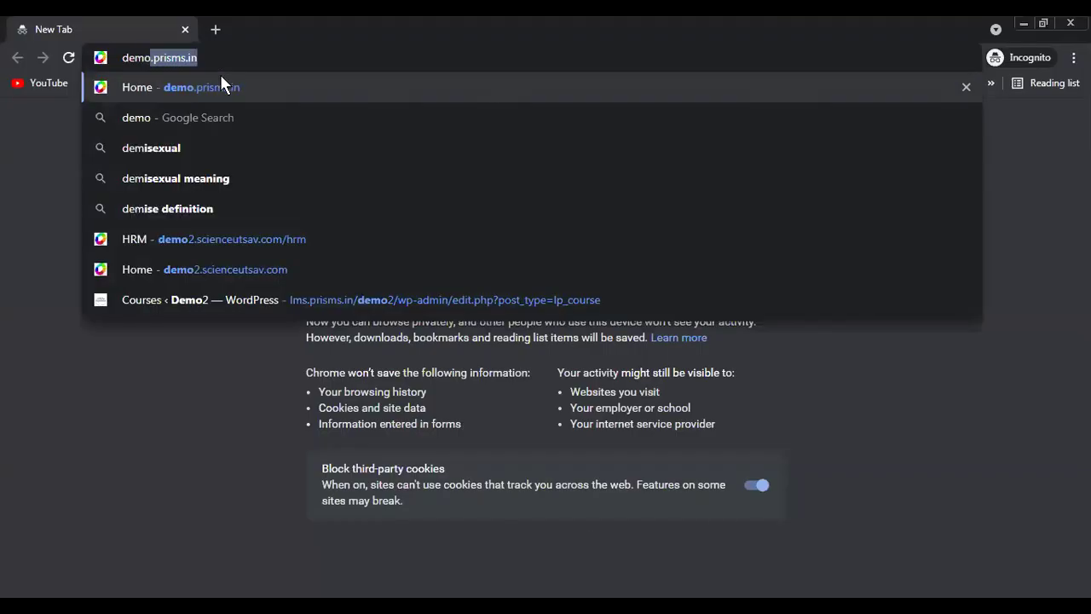
Open demo.prisms.in and log in to the student portal with the student's username and password
left_click(219, 90)
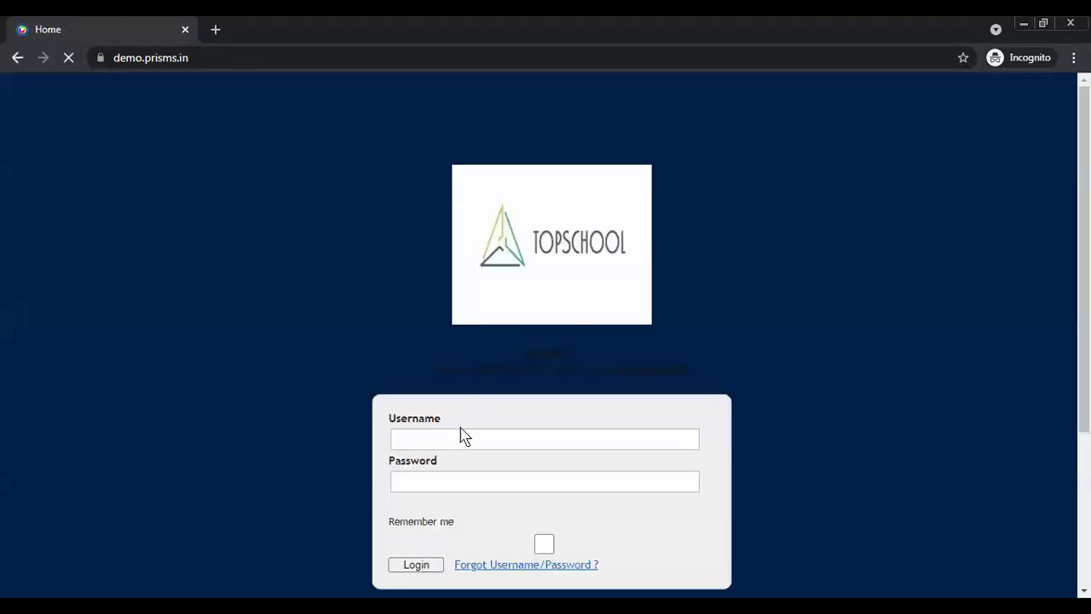
left_click(446, 439)
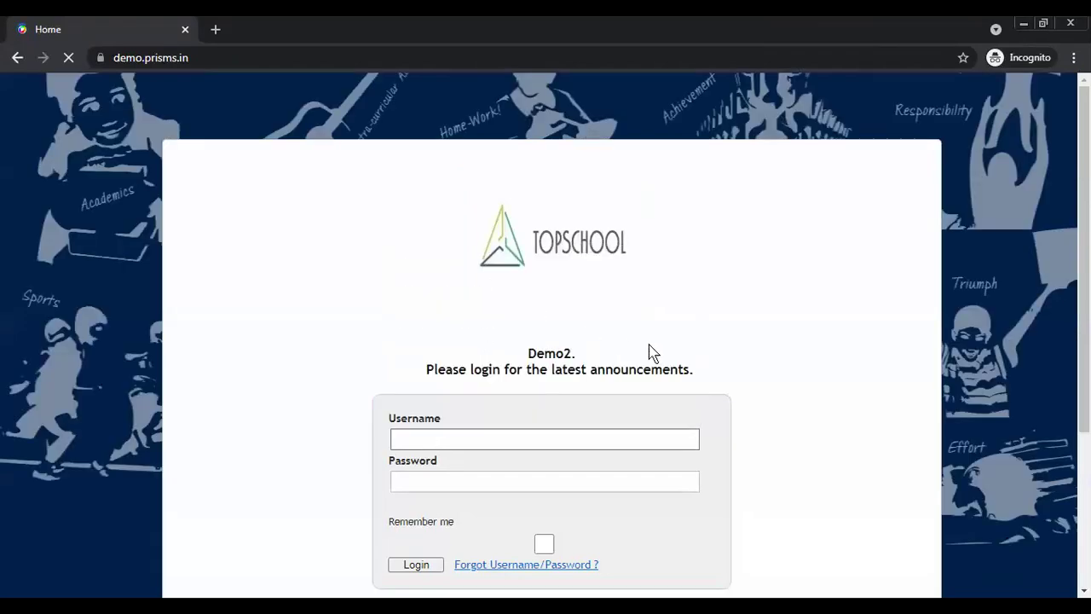
left_click(508, 439)
left_click(454, 406)
scroll(431, 401, "down", 2)
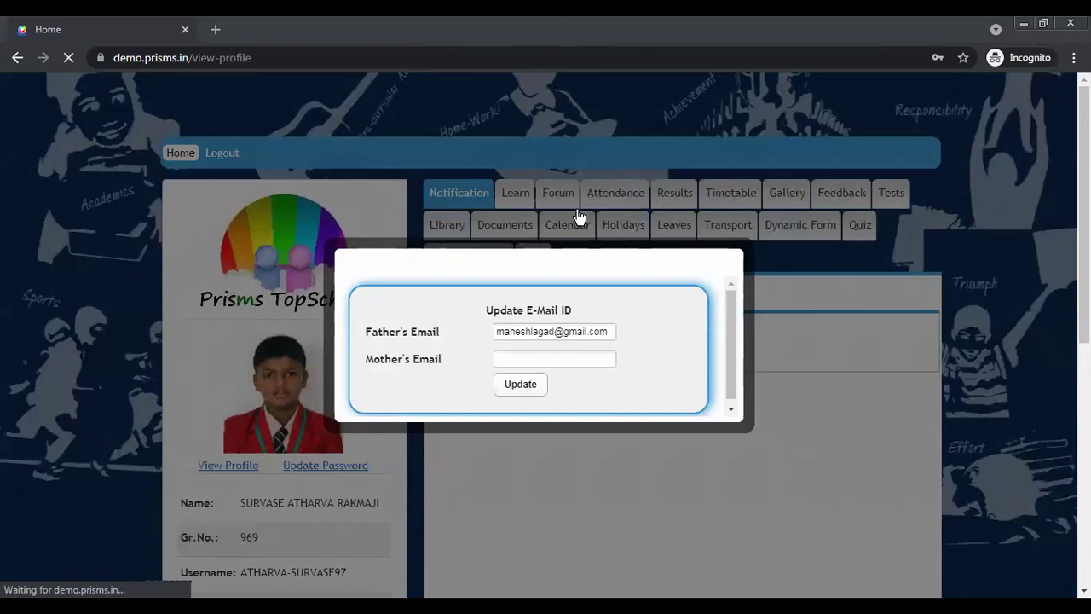
Dismiss the e-mail update dialog and review the student's issued books in the Library section
left_click(479, 250)
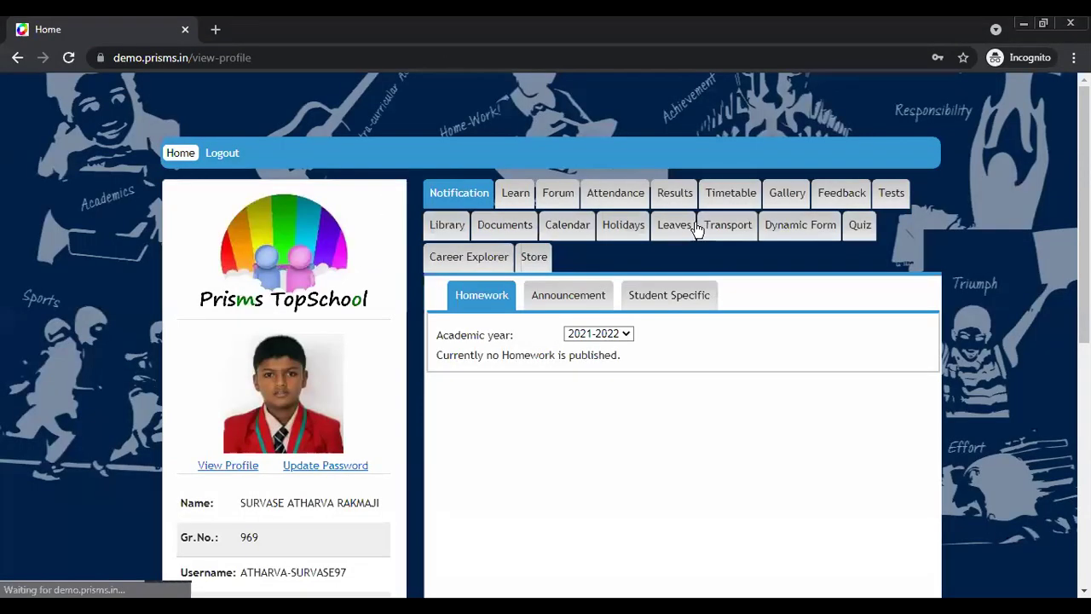
left_click(641, 232)
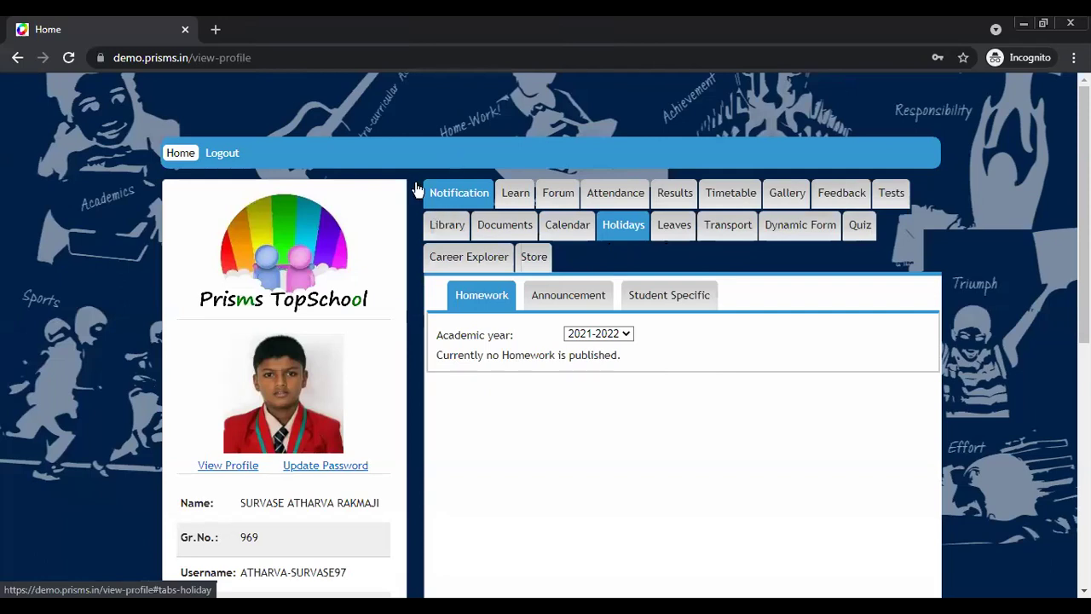
scroll(418, 191, "down", 1)
left_click(454, 151)
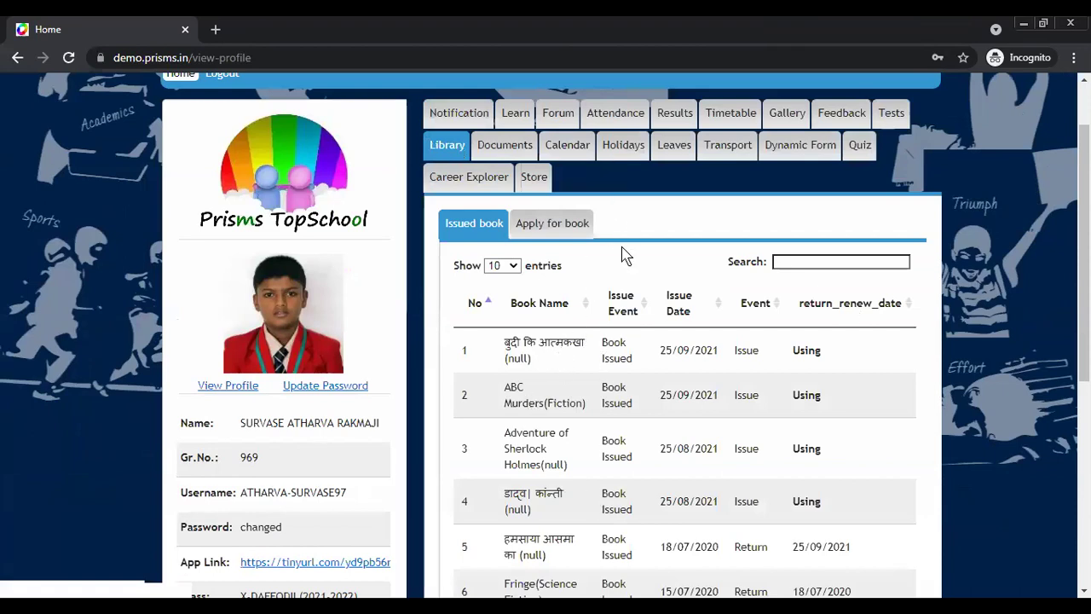
scroll(704, 367, "down", 3)
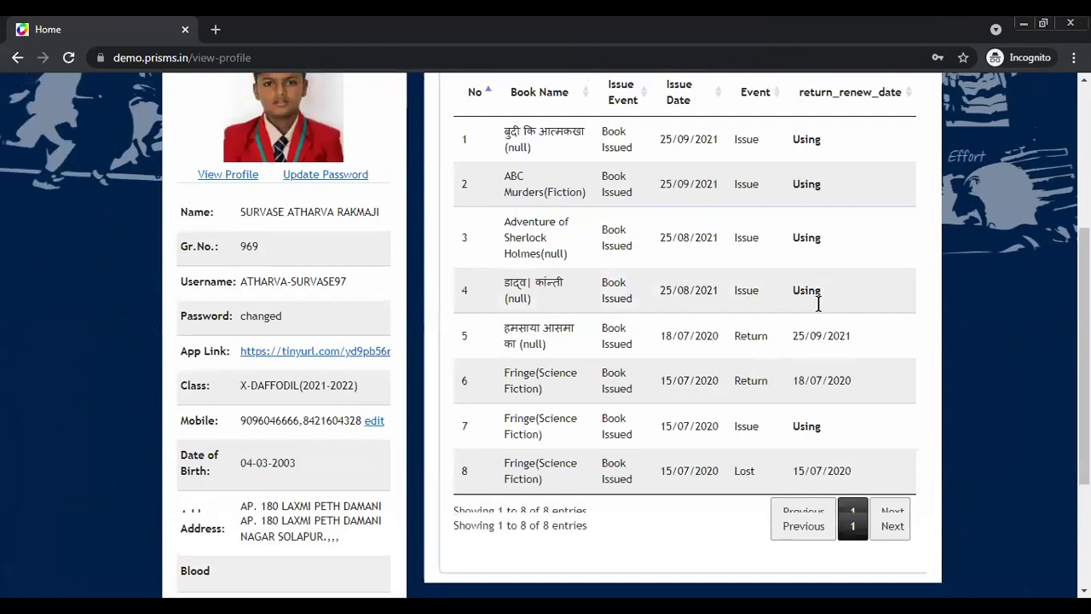
scroll(843, 324, "down", 1)
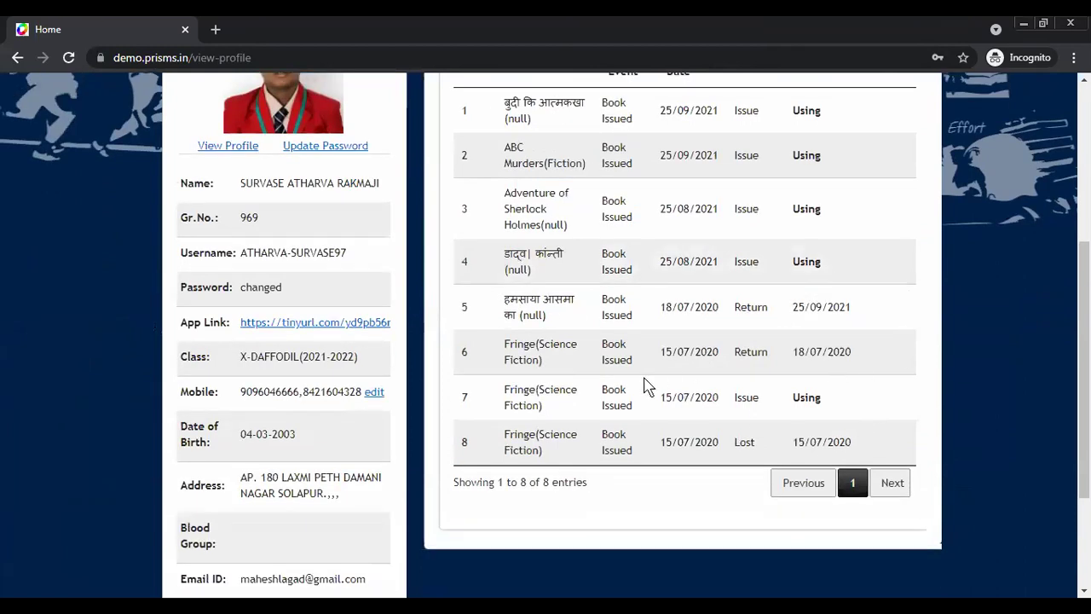
scroll(512, 353, "up", 4)
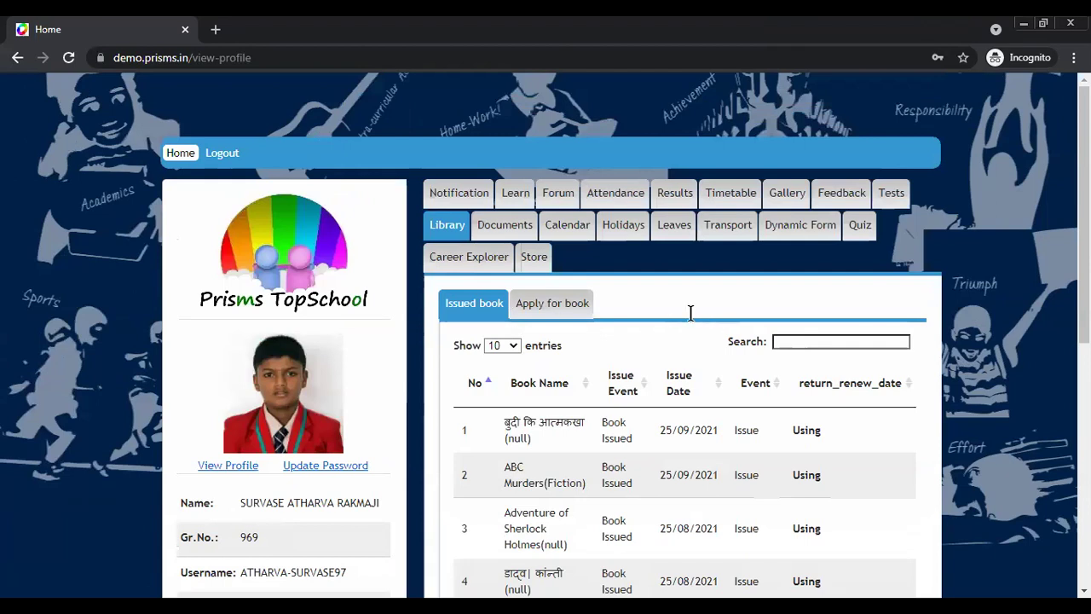
Go to the book application form and search for books with the keyword ABC
left_click(552, 303)
scroll(638, 268, "down", 1)
left_click(639, 267)
type("ABC")
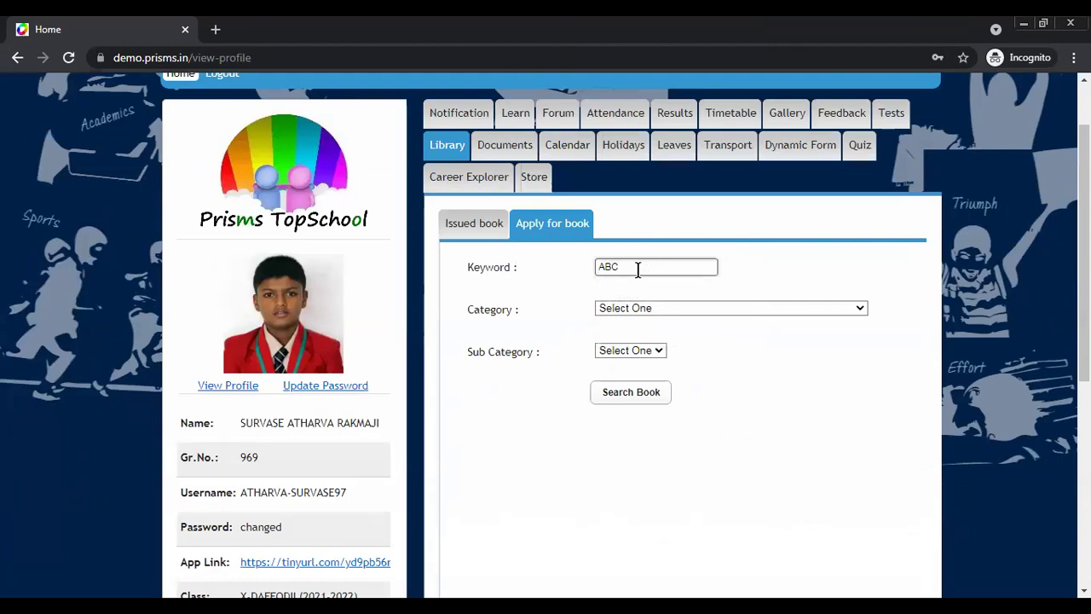
left_click(663, 304)
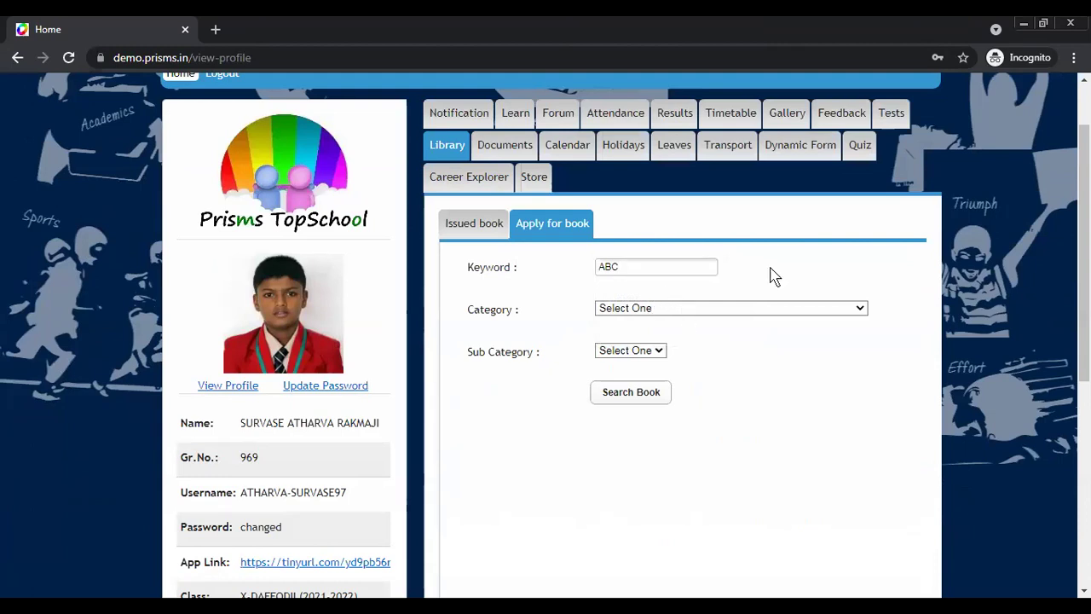
double_click(664, 274)
key("BackSpace")
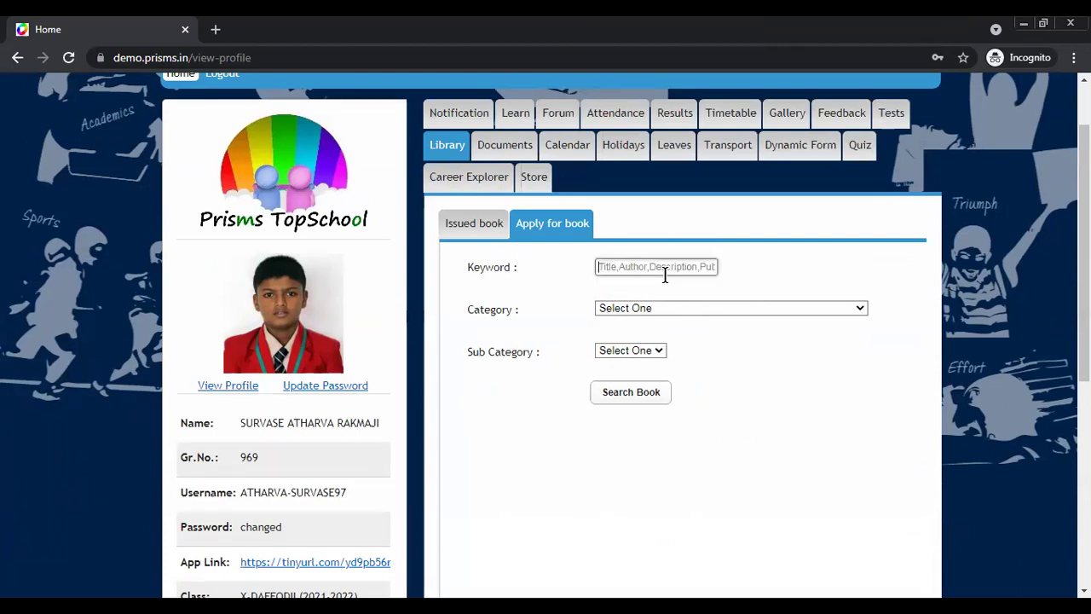
type("frin")
left_click(650, 396)
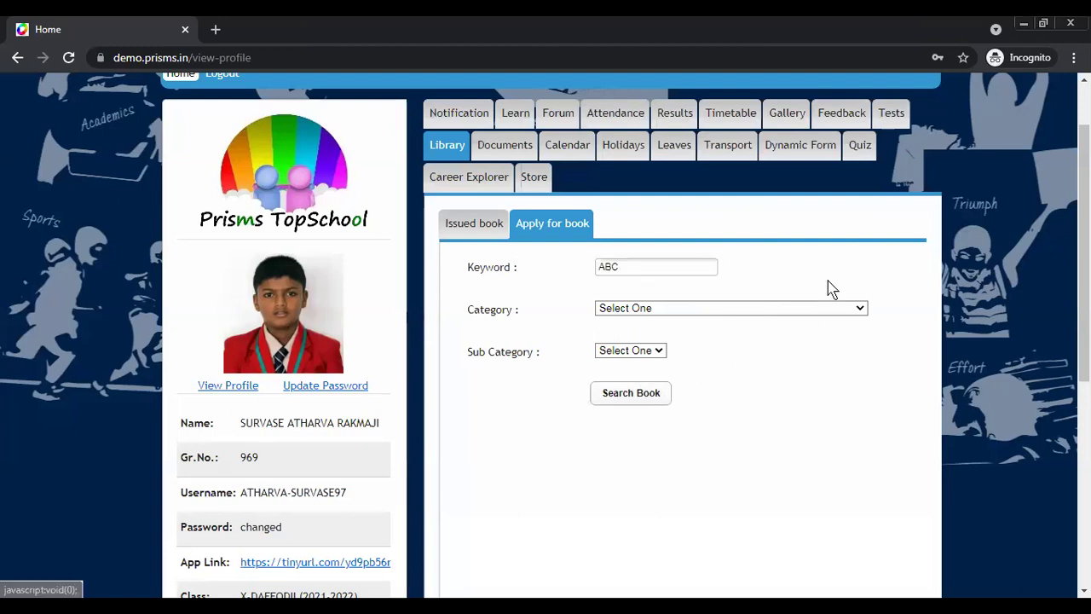
Examine the books found for the keyword, including their authors, last apply dates and application status
scroll(725, 295, "down", 1)
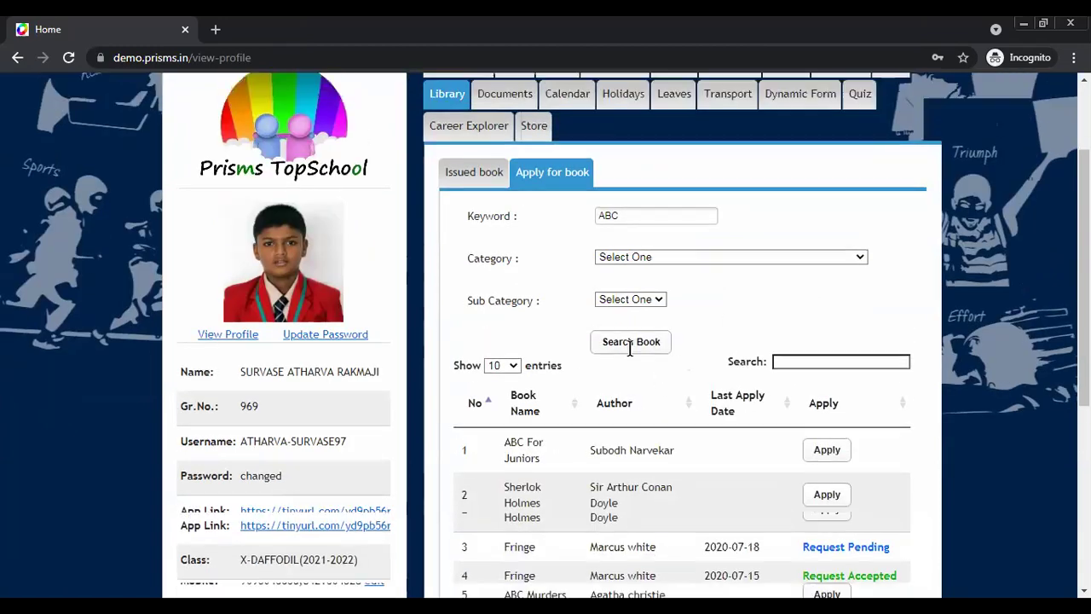
scroll(645, 292, "up", 1)
scroll(648, 324, "down", 1)
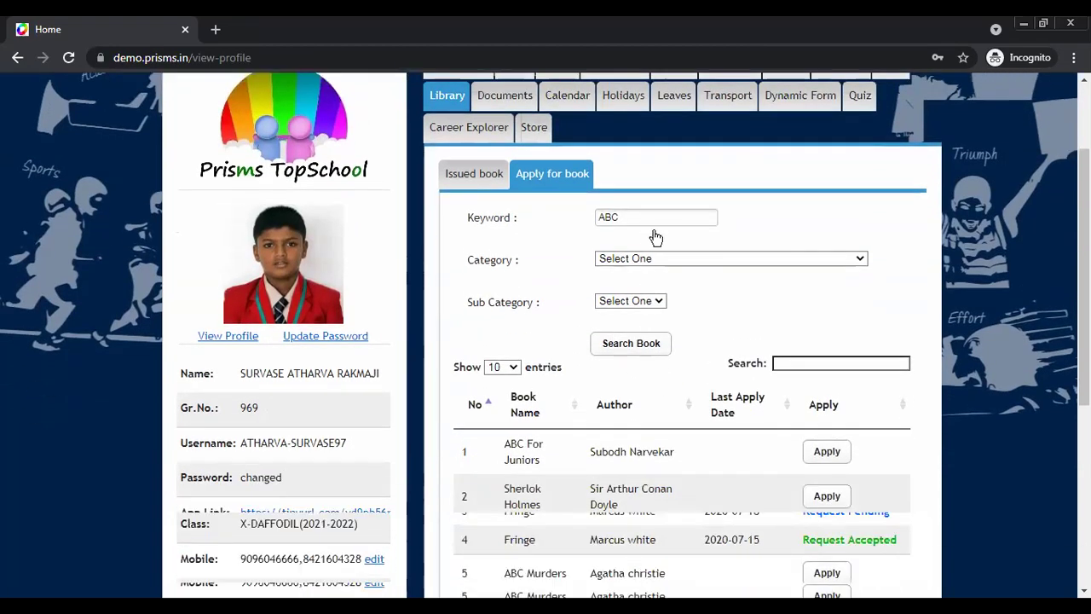
scroll(653, 236, "down", 1)
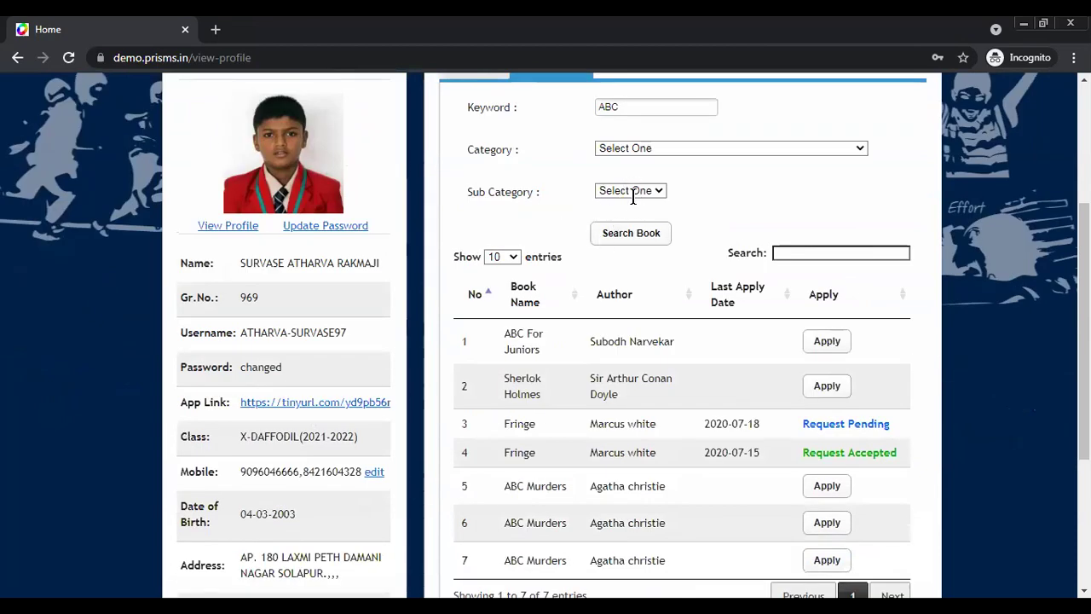
scroll(694, 280, "up", 1)
scroll(694, 281, "down", 2)
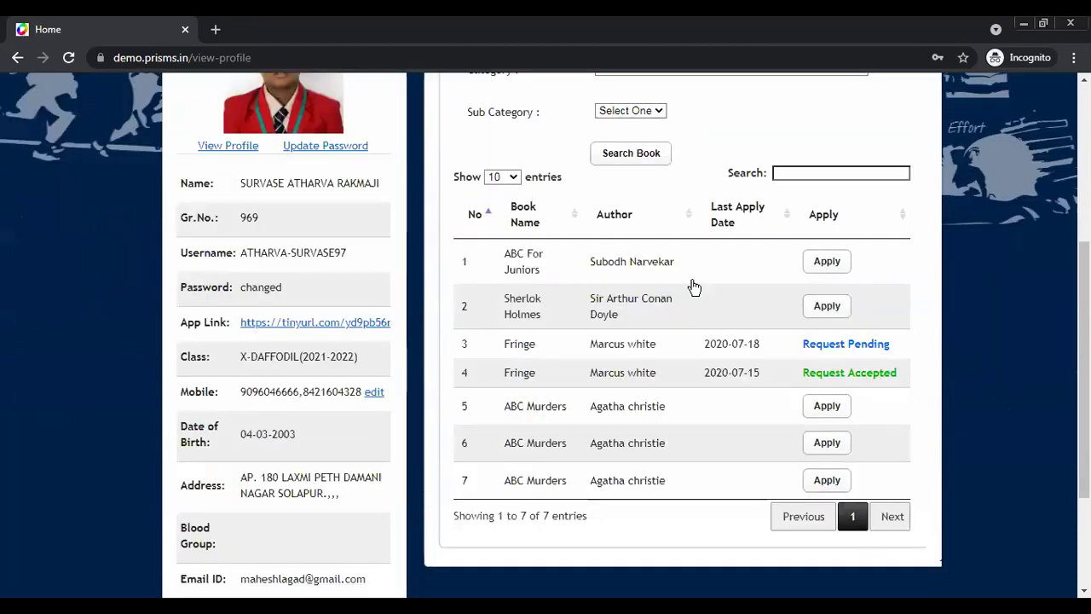
scroll(673, 264, "up", 1)
scroll(648, 244, "up", 2)
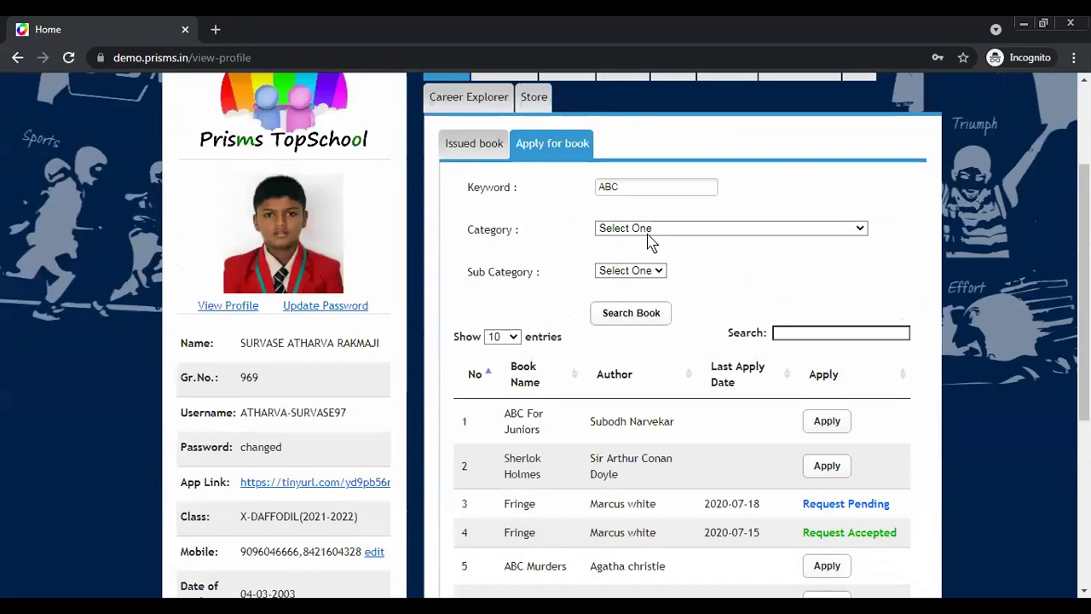
Clear the keyword and search for books in the Applied Science category
left_click(629, 229)
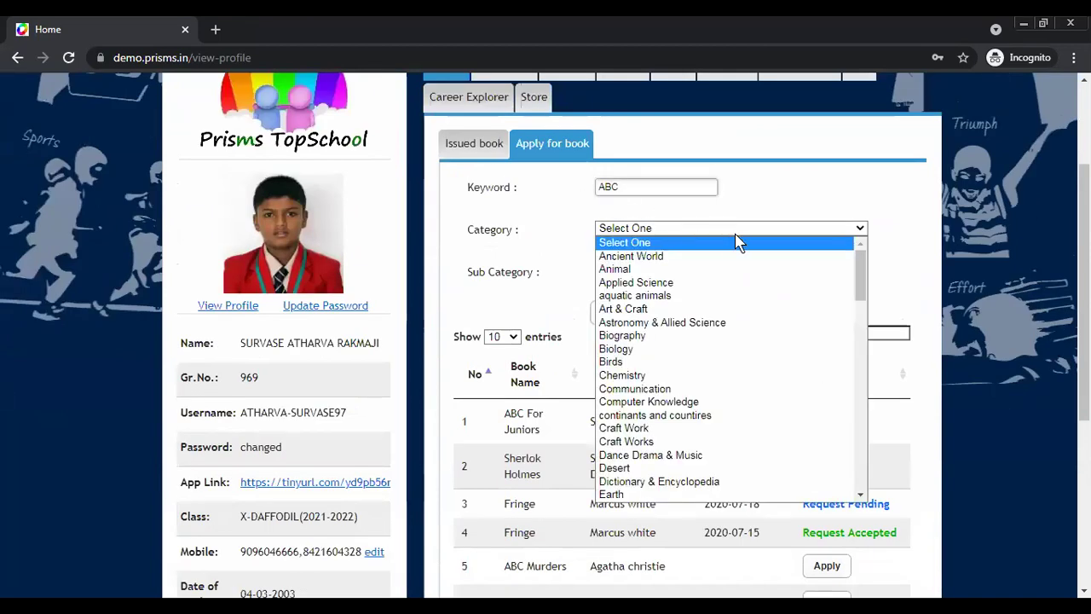
key("shift+Tab")
key("BackSpace")
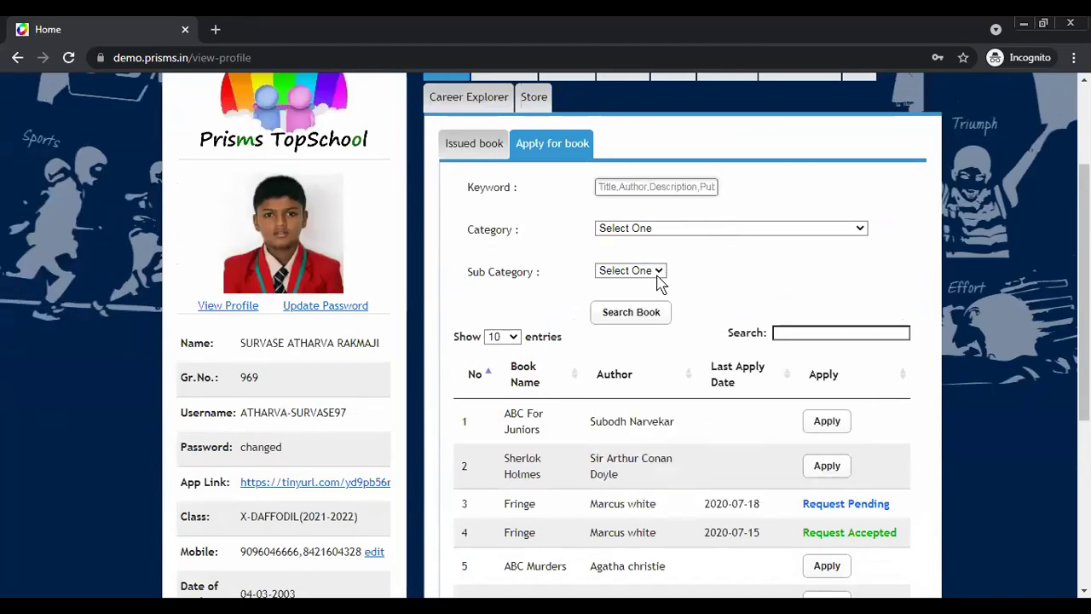
key("Tab")
key("alt+Down")
left_click(785, 294)
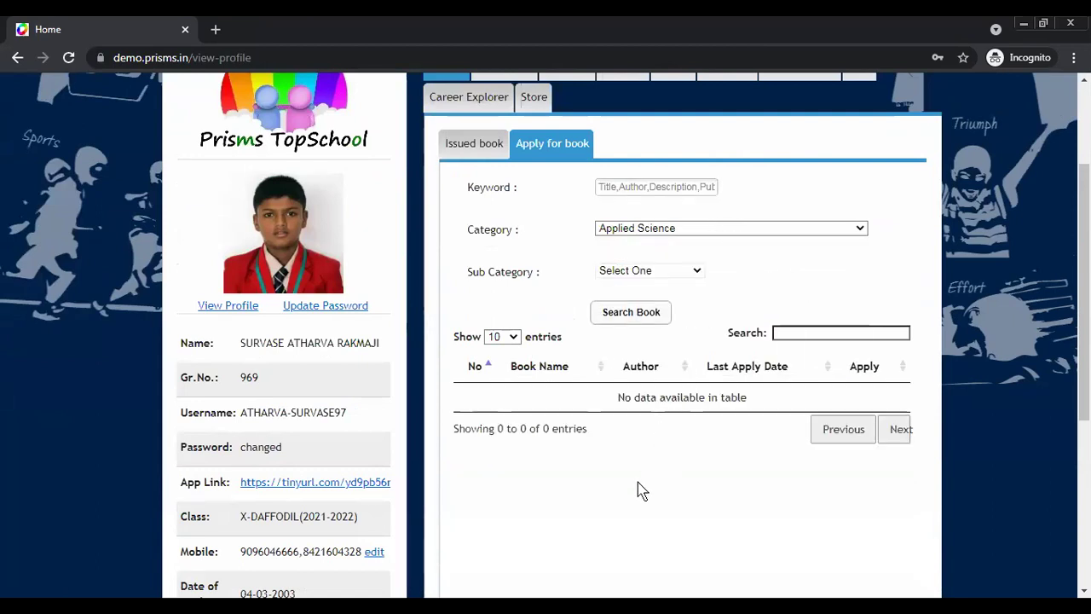
Set the book search filters to the Mystery category and the Science Mystery sub category
key("alt+Down")
key("Up")
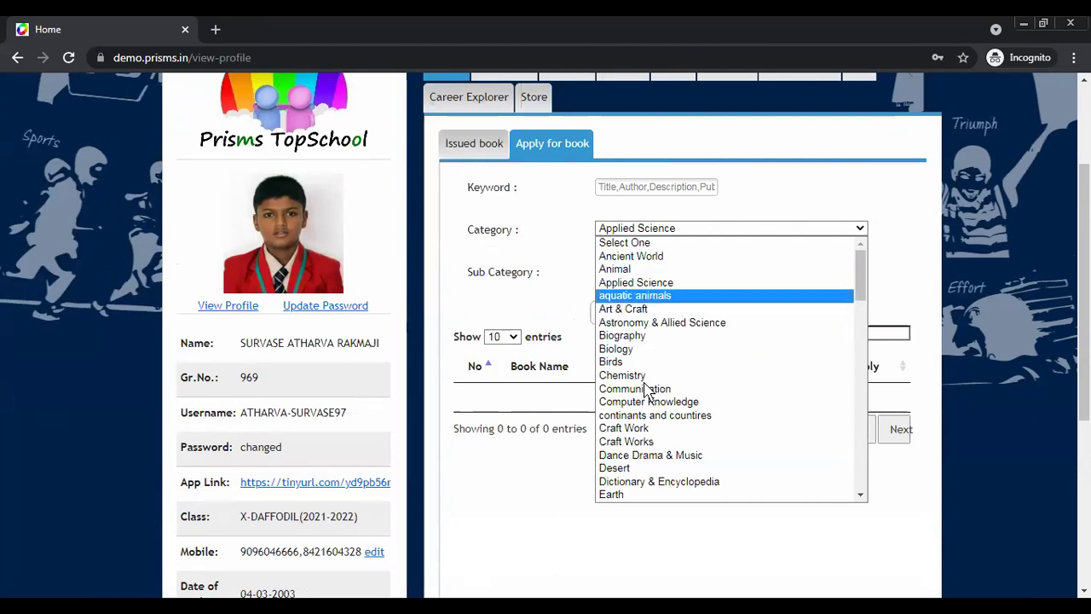
scroll(723, 341, "down", 2)
scroll(707, 460, "down", 15)
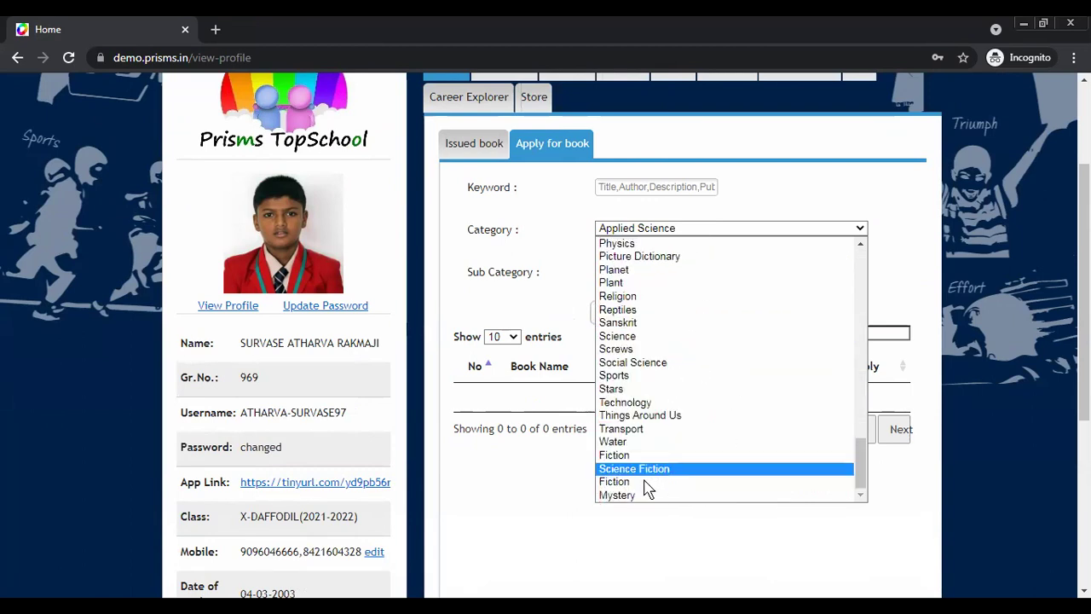
left_click(644, 496)
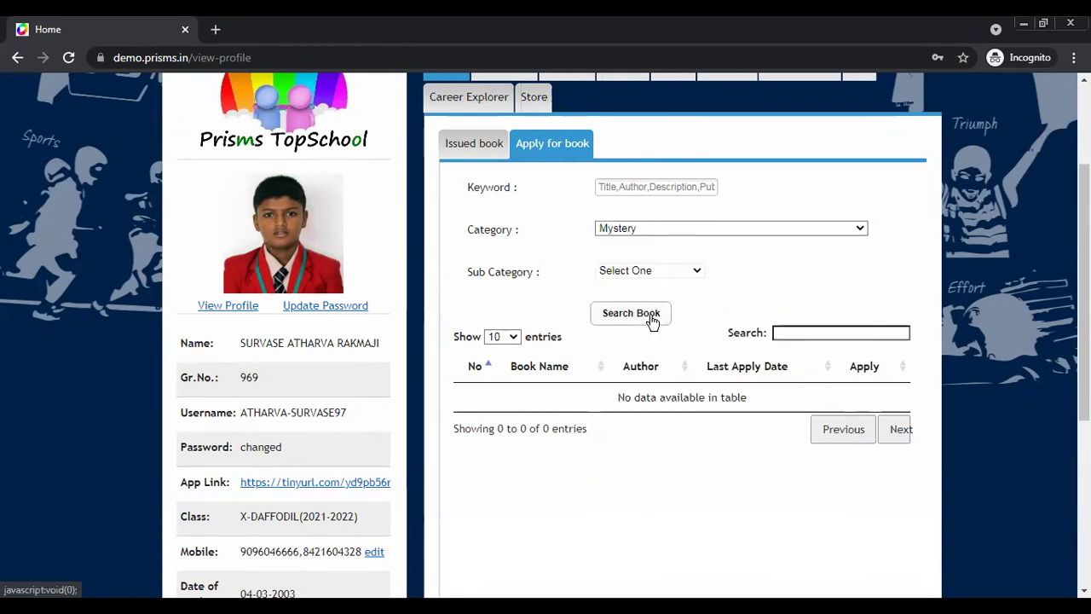
left_click(662, 272)
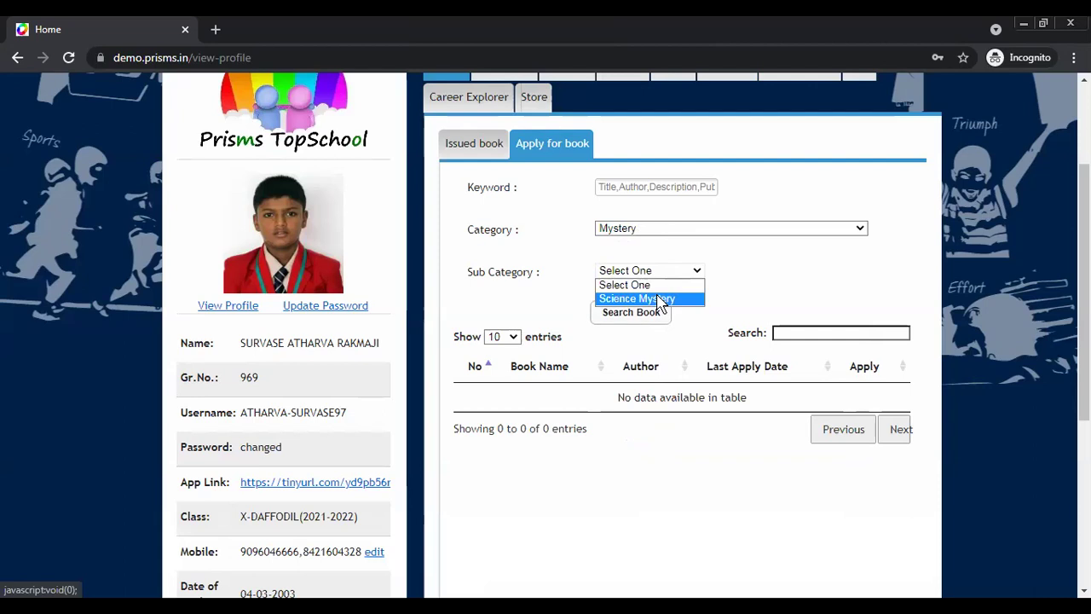
left_click(682, 300)
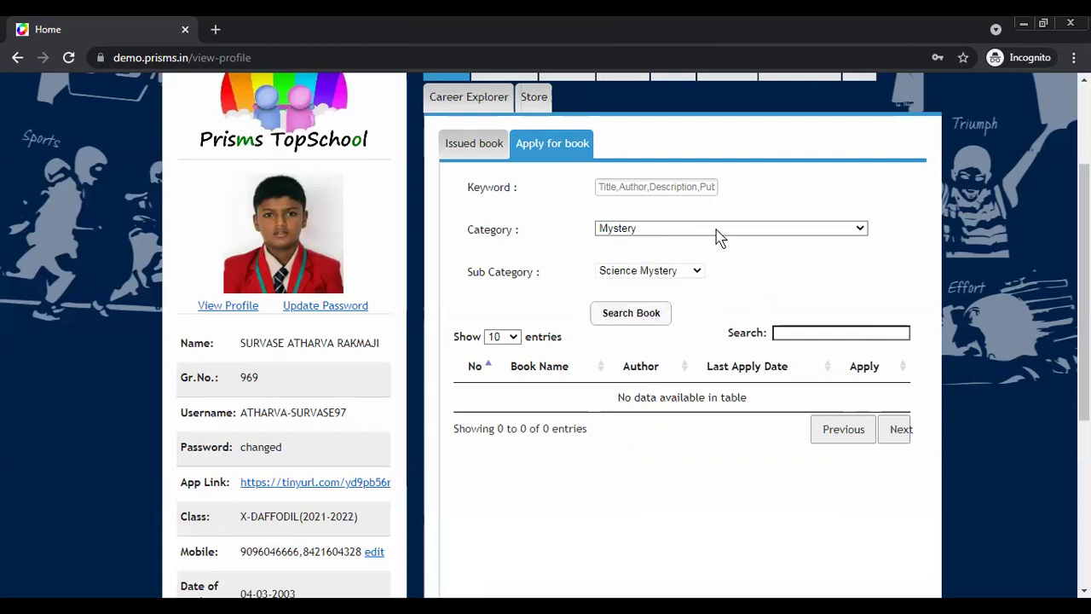
Search for books in the Science Fiction category without a sub category
left_click(716, 236)
left_click(662, 469)
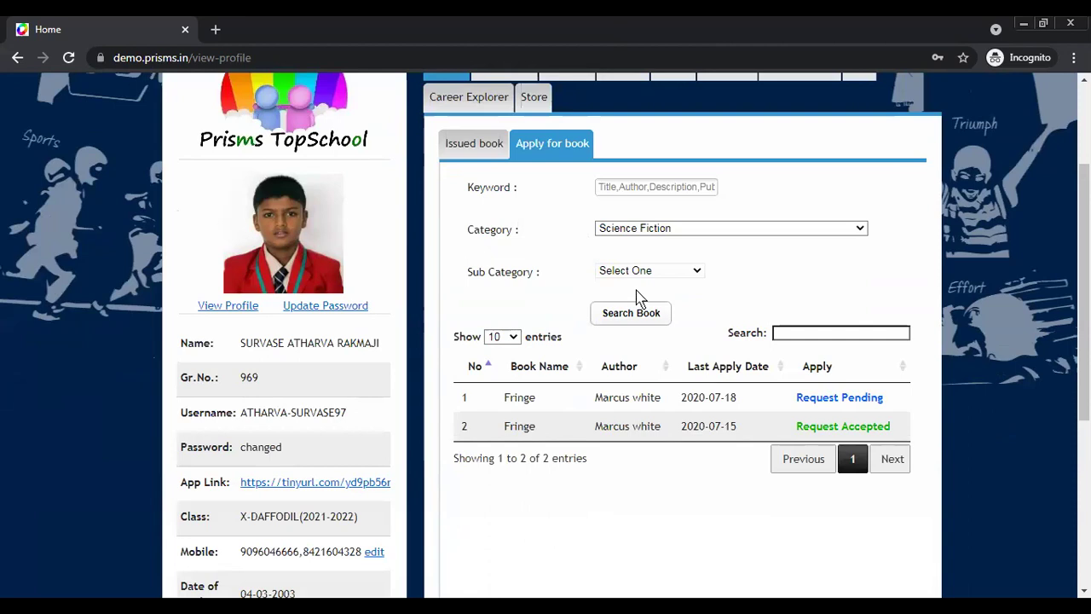
Reset the category to Select One and search for books with the keyword ABC again
left_click(635, 187)
left_click(660, 229)
left_click(647, 243)
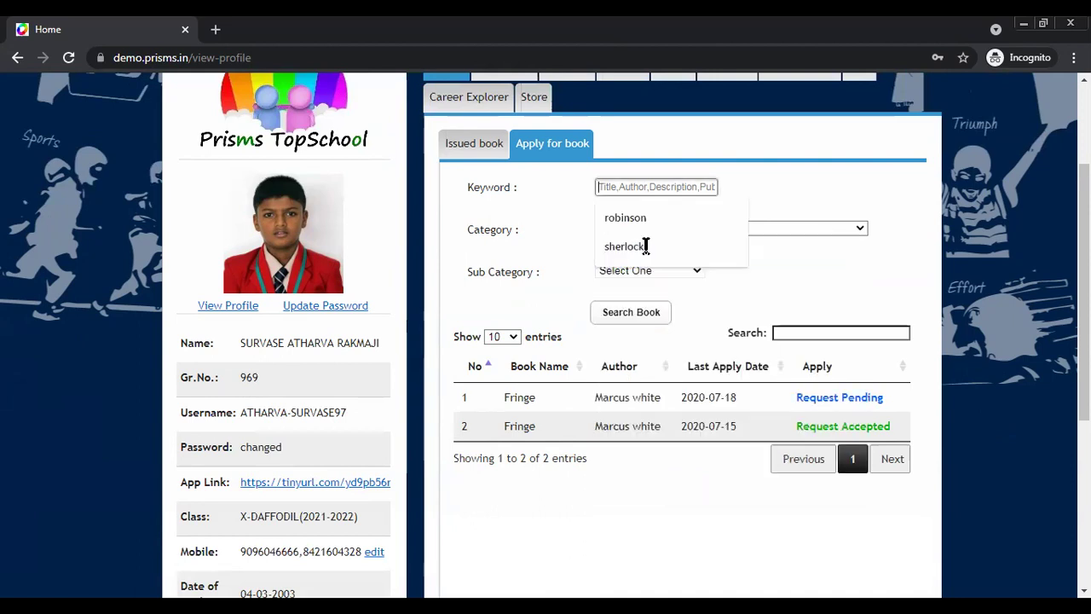
type("ABC")
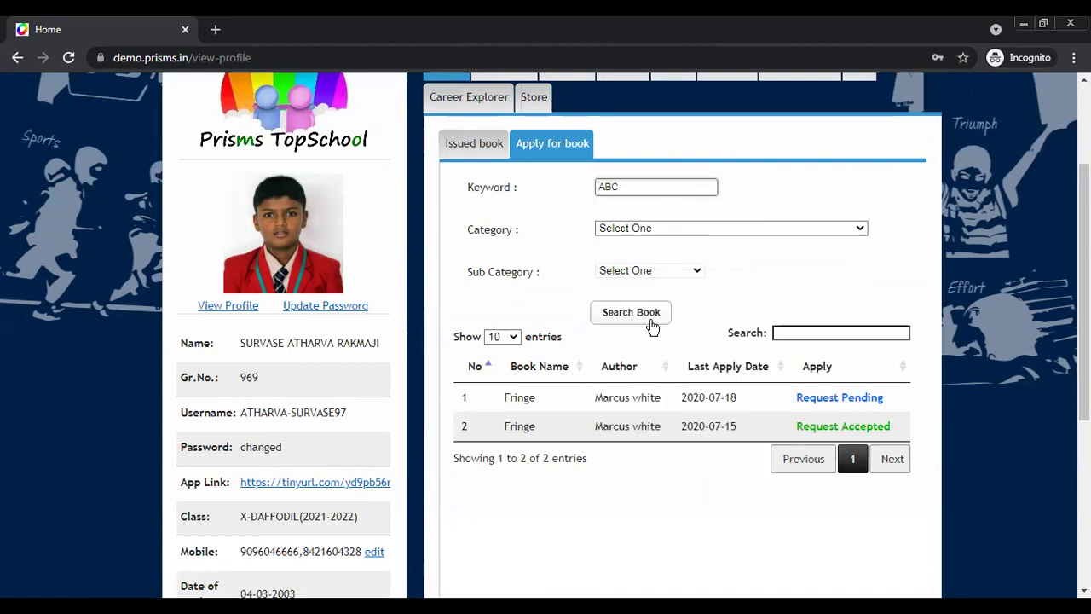
left_click(637, 323)
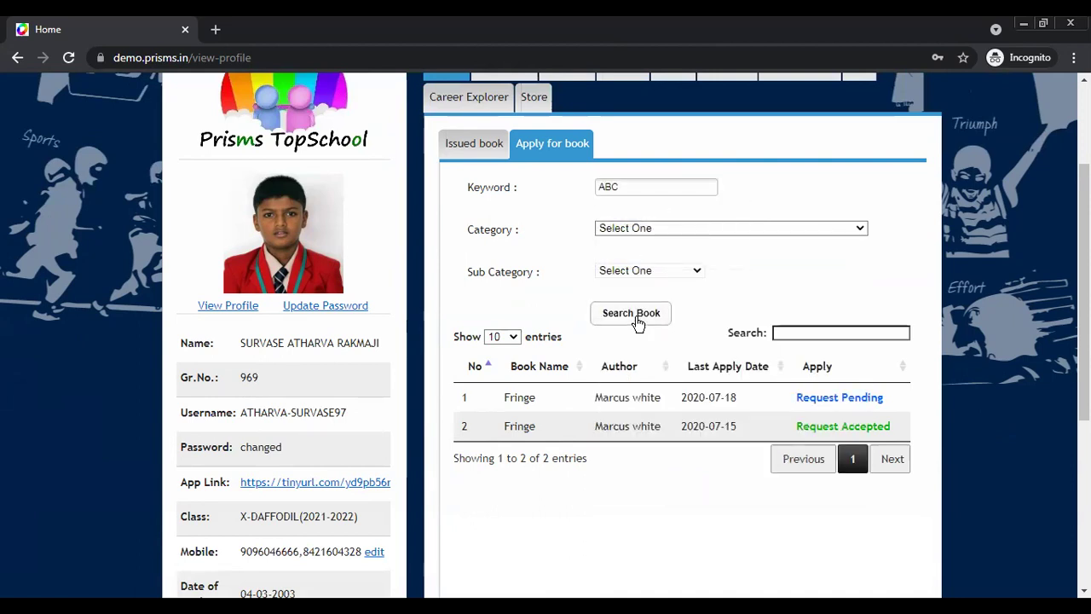
Clear the keyword and search the whole library with no category or sub category selected
left_click(652, 274)
left_click(693, 229)
left_click(623, 191)
key("ctrl+a")
key("BackSpace")
left_click(775, 281)
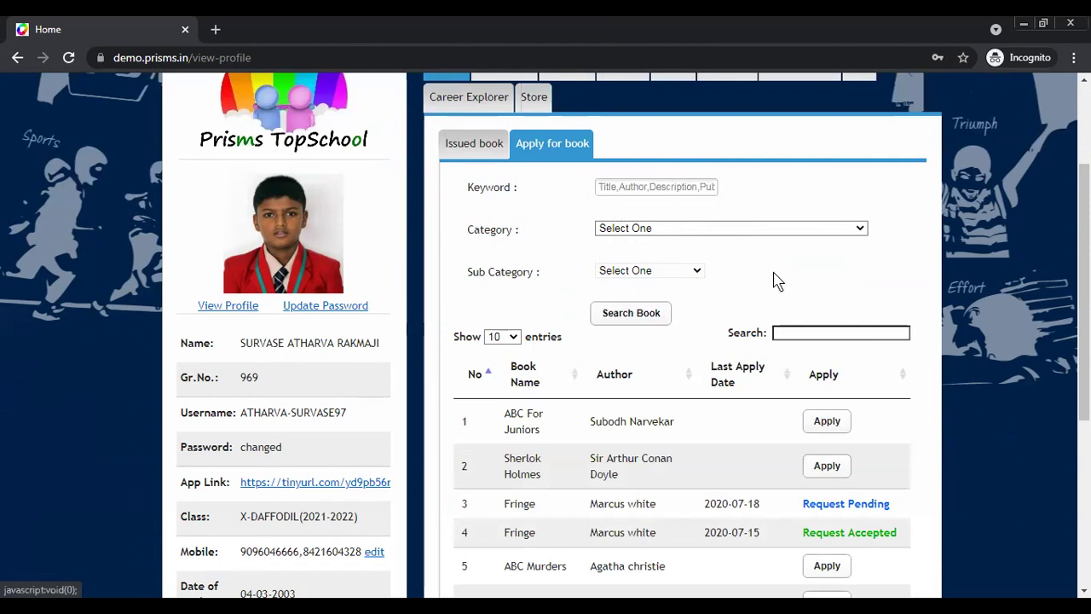
scroll(701, 295, "down", 1)
scroll(657, 253, "down", 1)
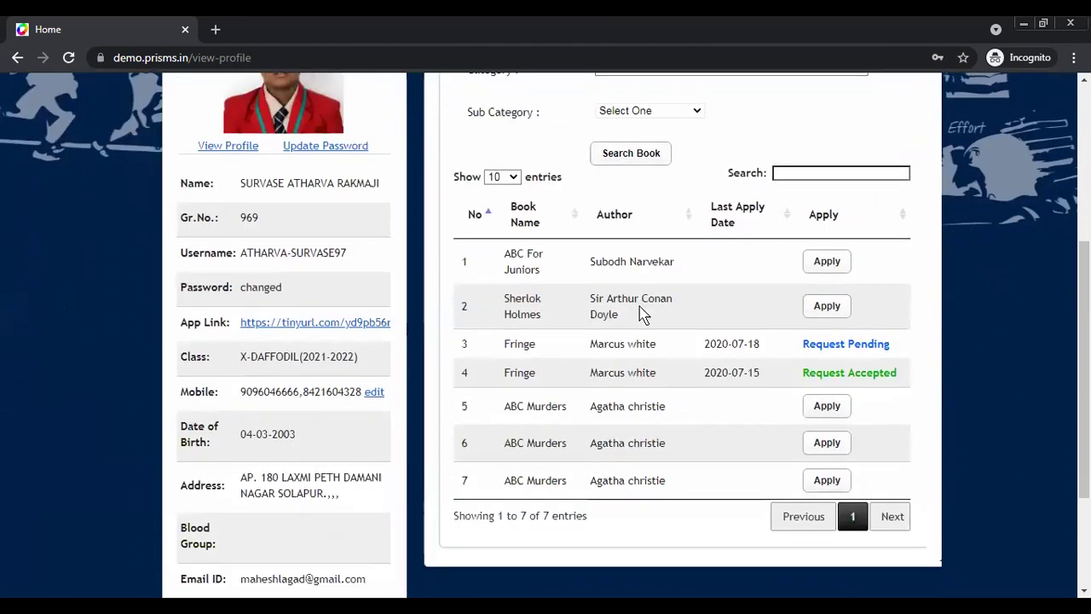
scroll(642, 312, "up", 2)
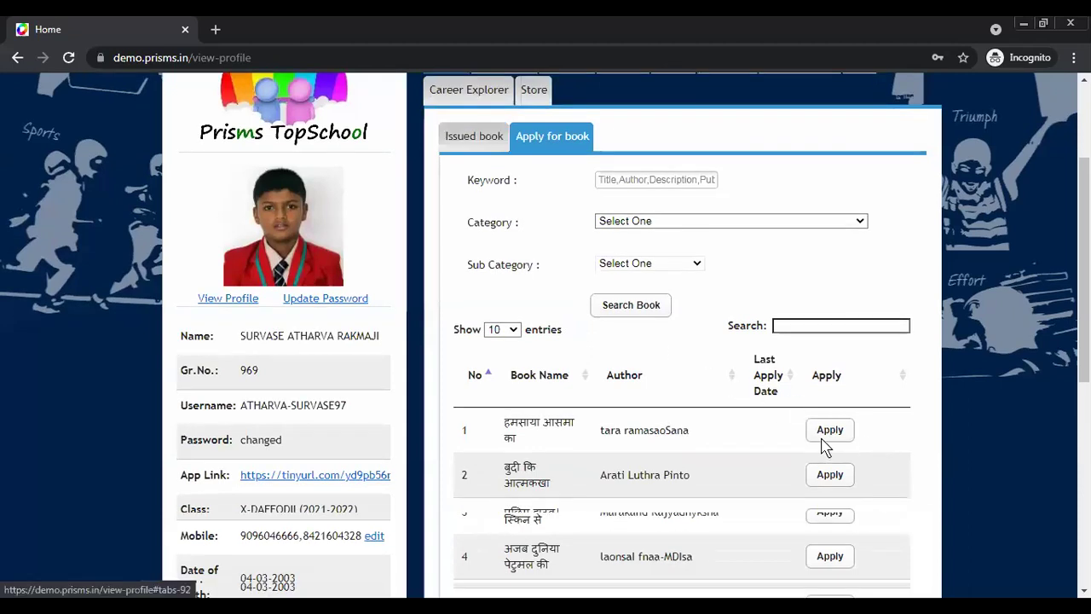
Go to page 2 of the unfiltered book list and look through its books
scroll(824, 446, "down", 5)
left_click(727, 438)
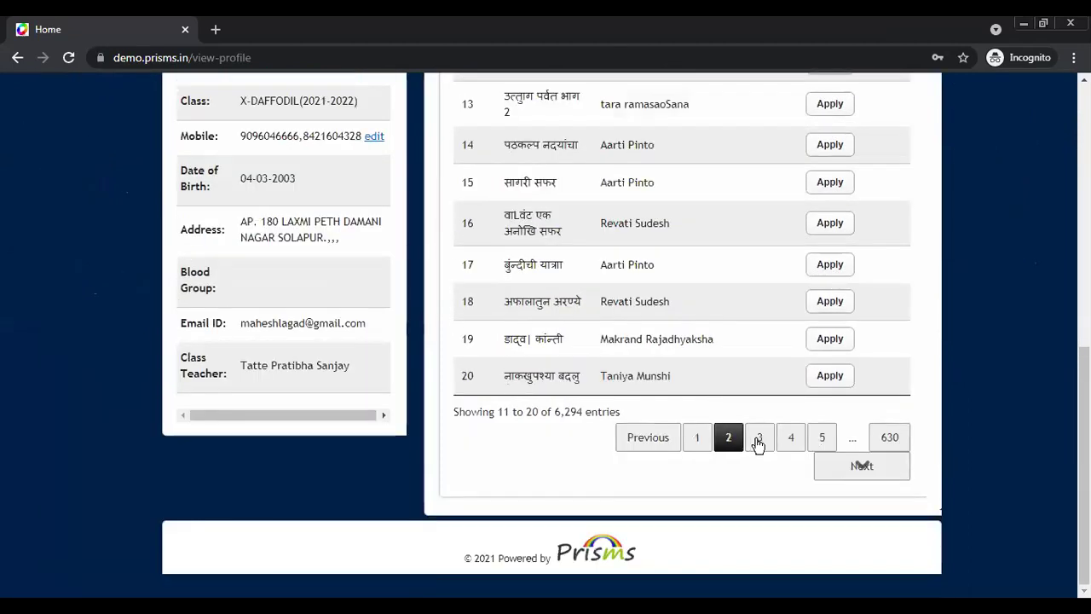
scroll(699, 349, "up", 4)
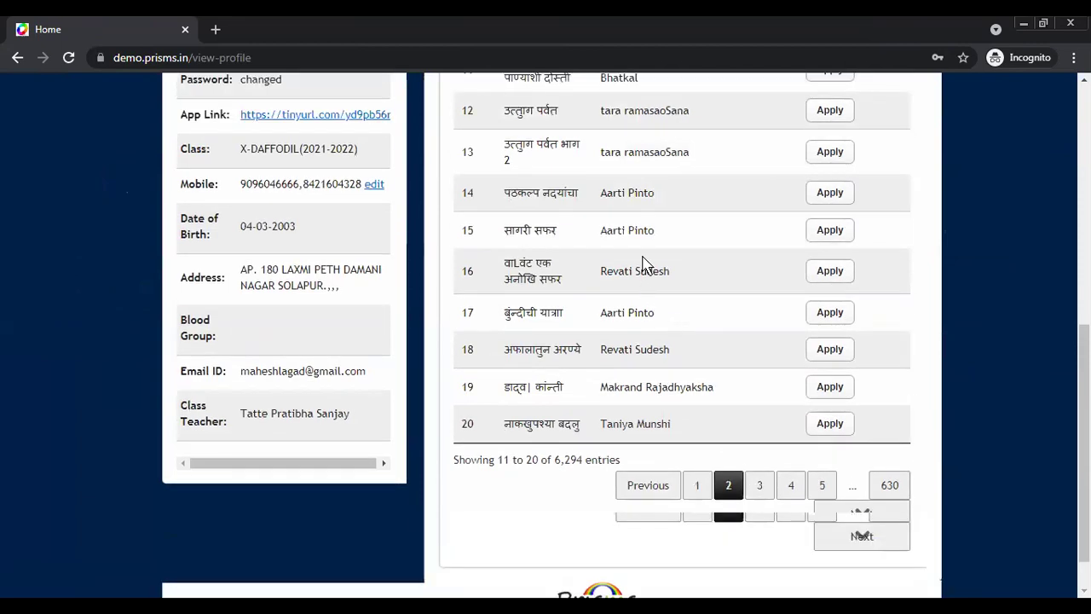
Look through pages 1 and 3 of the unfiltered book list and return to page 1
scroll(762, 441, "down", 4)
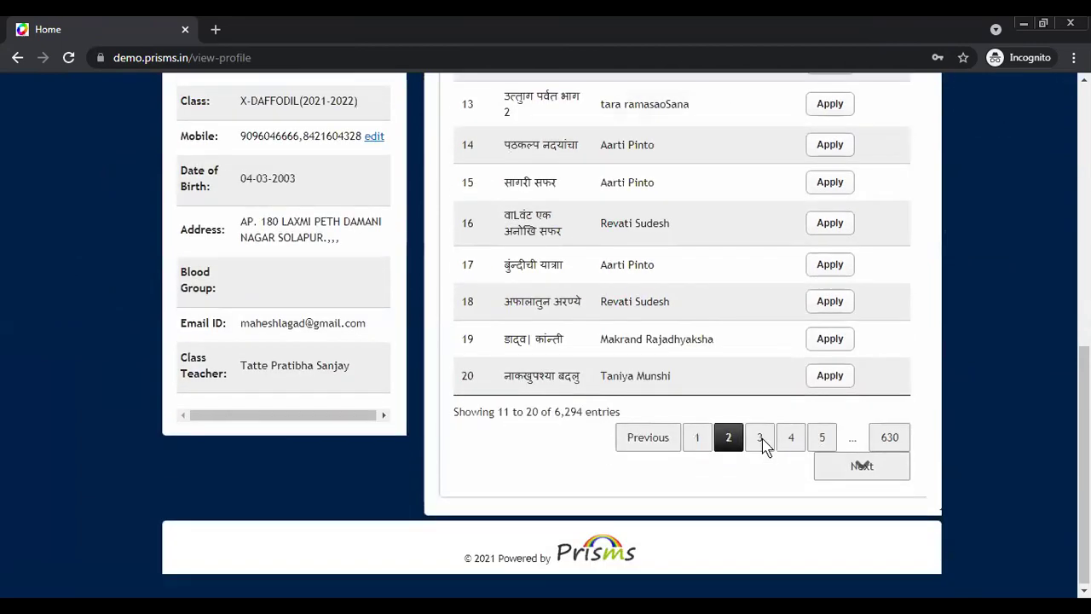
left_click(696, 436)
scroll(715, 398, "up", 1)
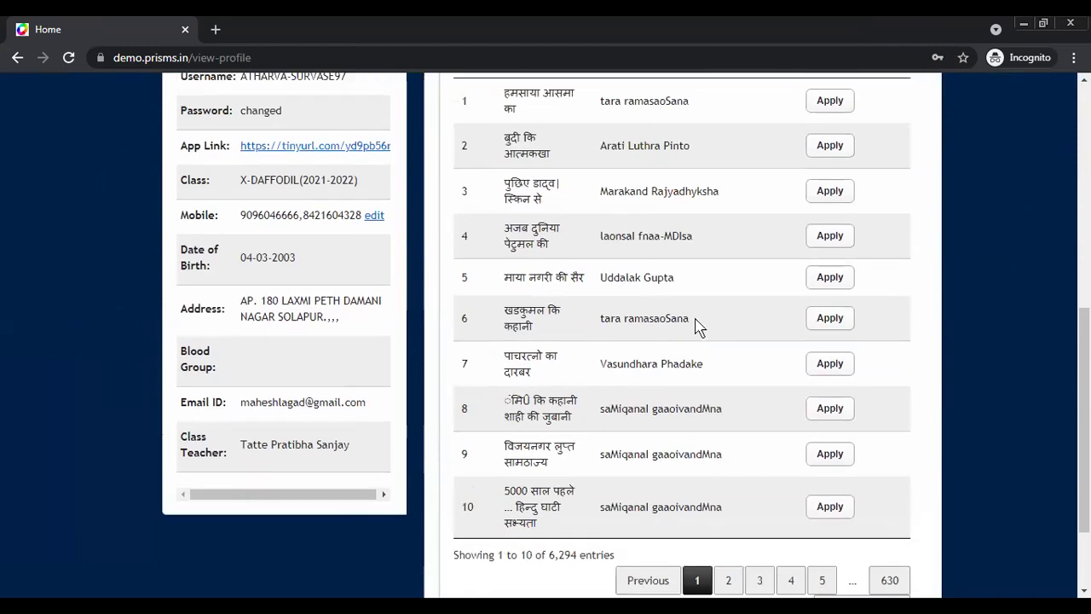
scroll(669, 278, "up", 6)
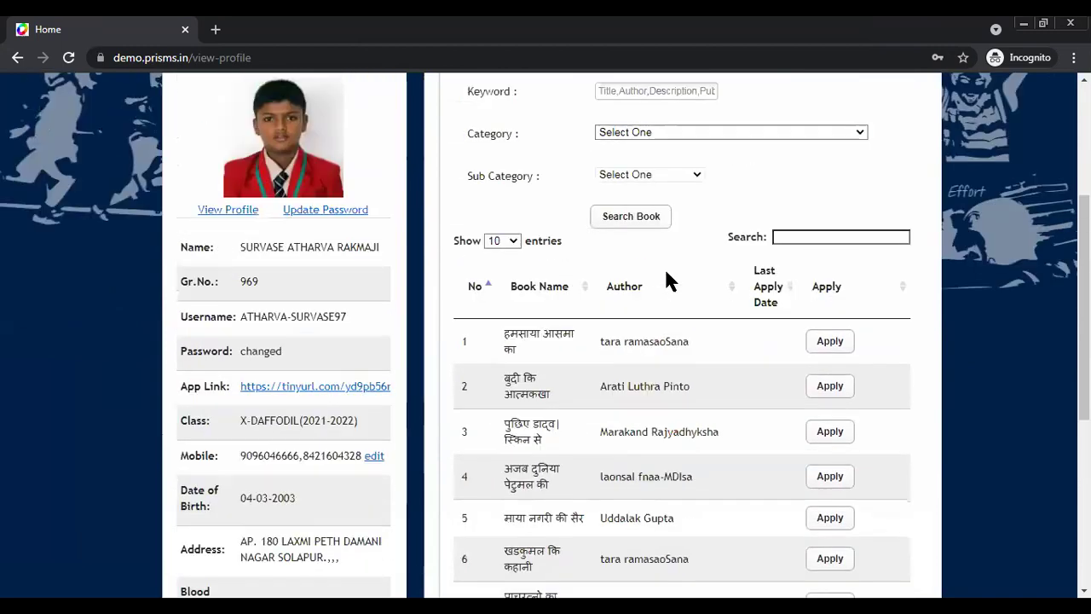
scroll(769, 439, "up", 1)
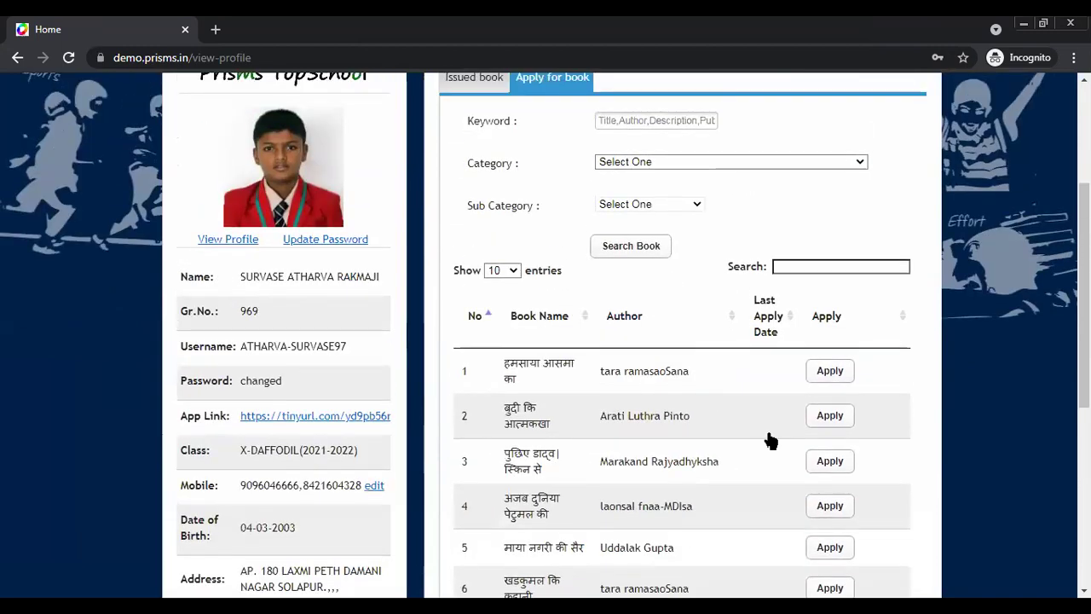
scroll(682, 439, "up", 1)
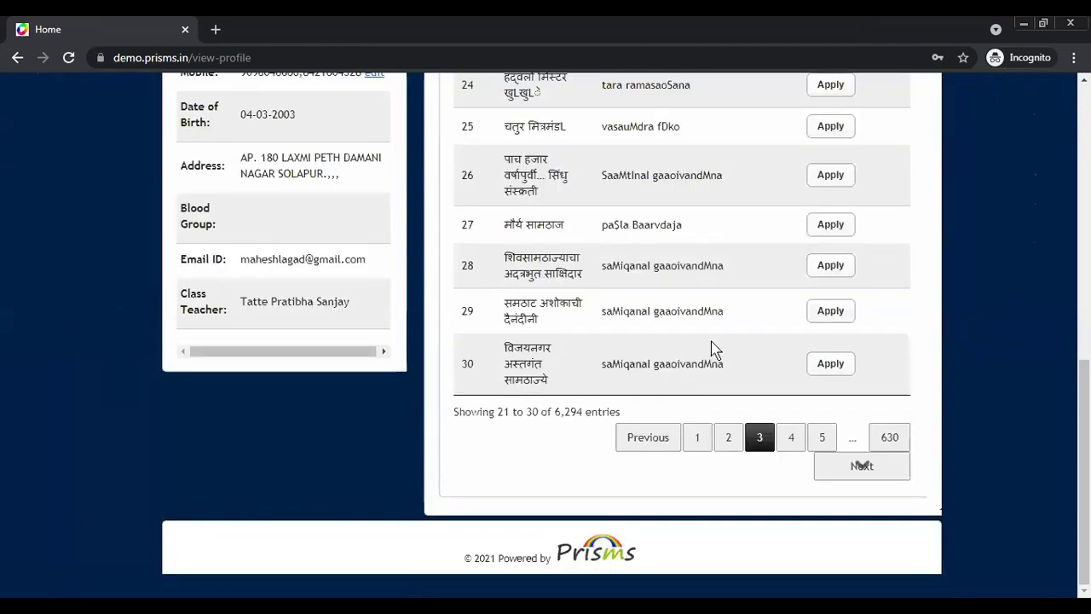
scroll(710, 348, "up", 5)
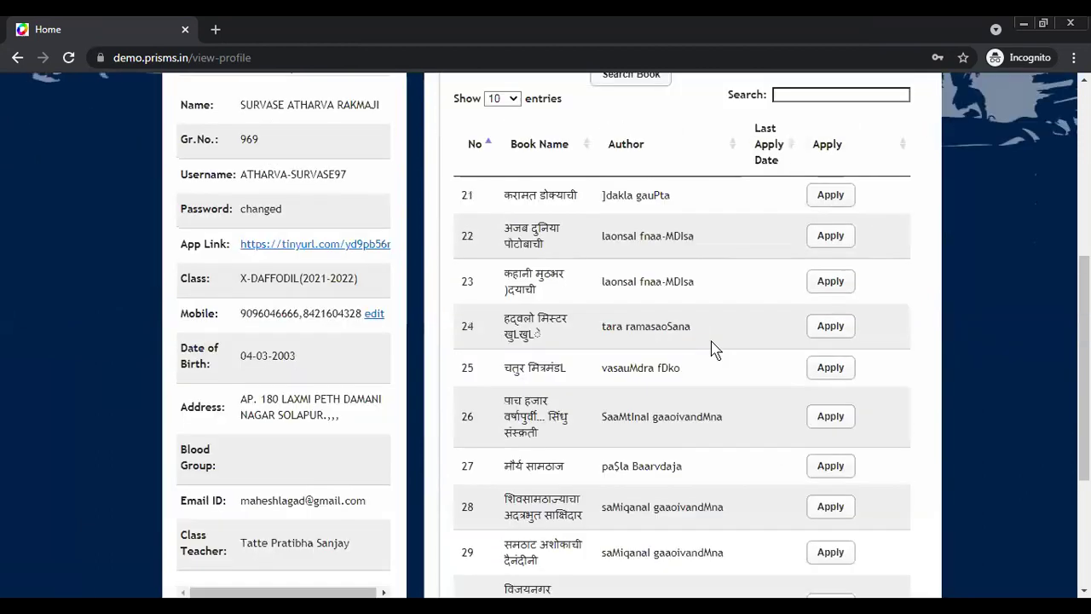
scroll(694, 450, "down", 5)
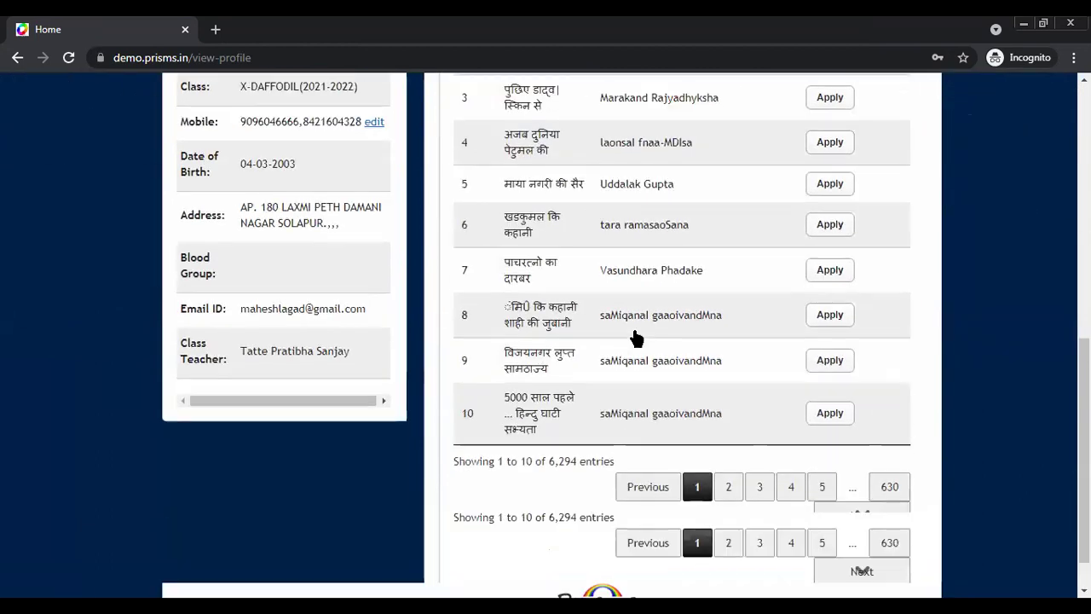
scroll(631, 307, "up", 3)
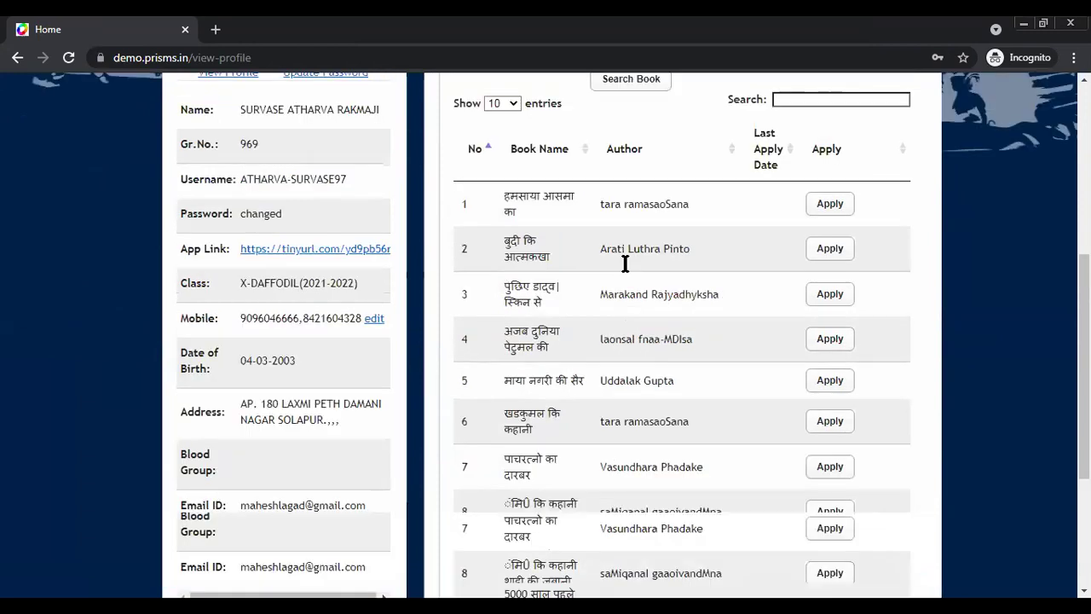
Search the books available for application with the keyword ABC, leaving category and sub category unselected
scroll(625, 264, "up", 4)
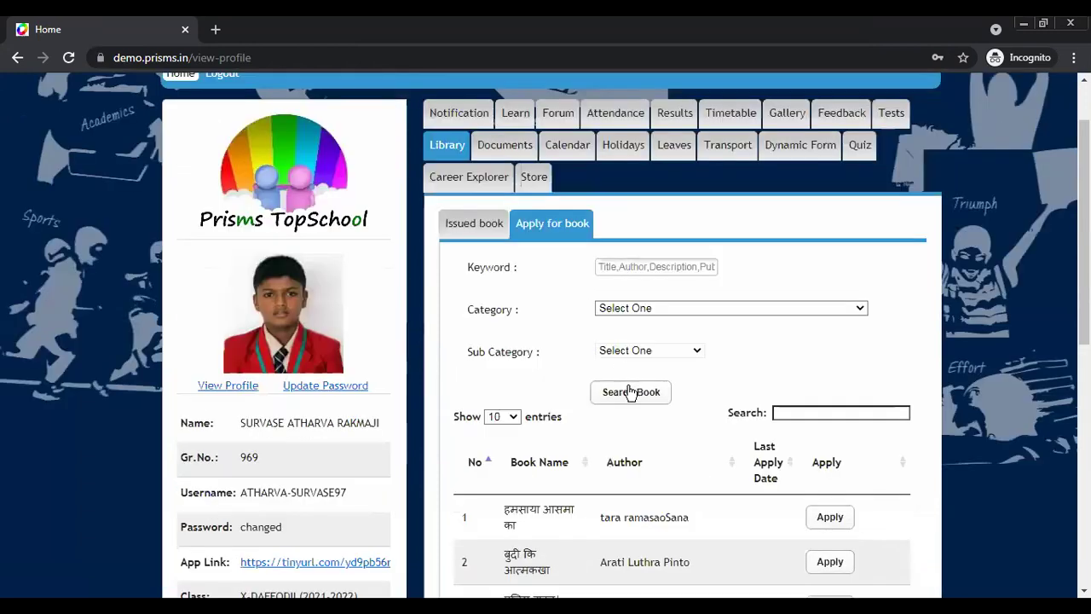
type("ABC")
left_click(602, 394)
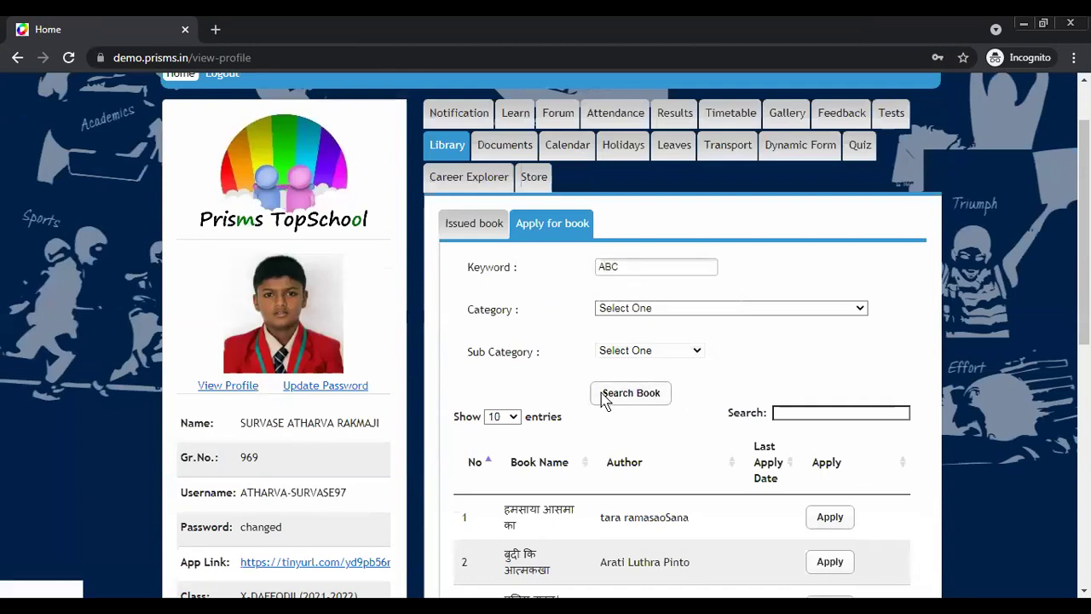
Apply for the ABC Murders copy in the sixth row of the search results and confirm the application
scroll(736, 418, "down", 3)
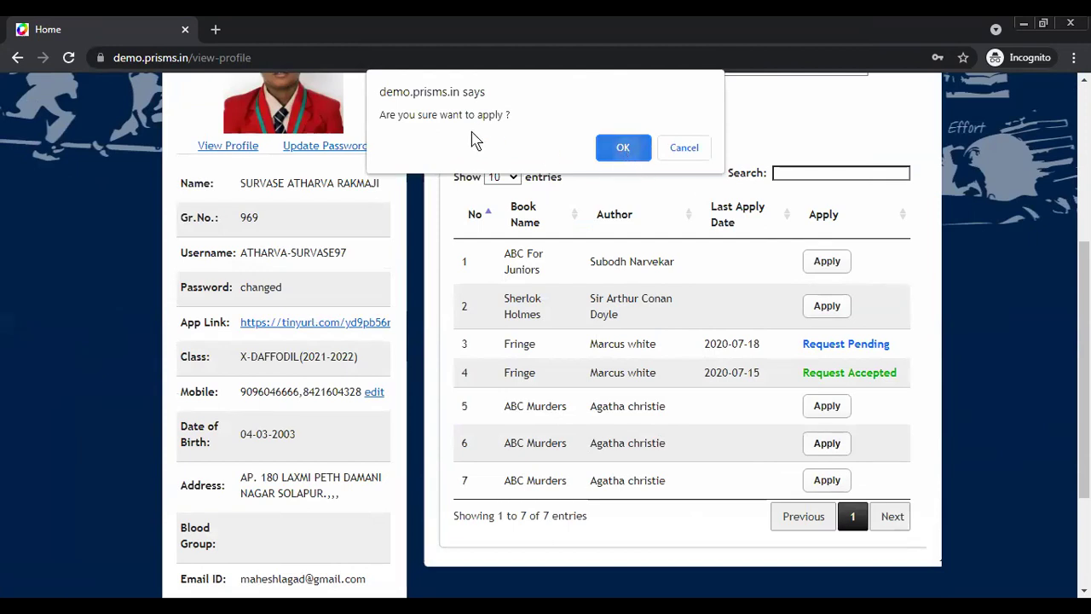
left_click(623, 148)
key("Return")
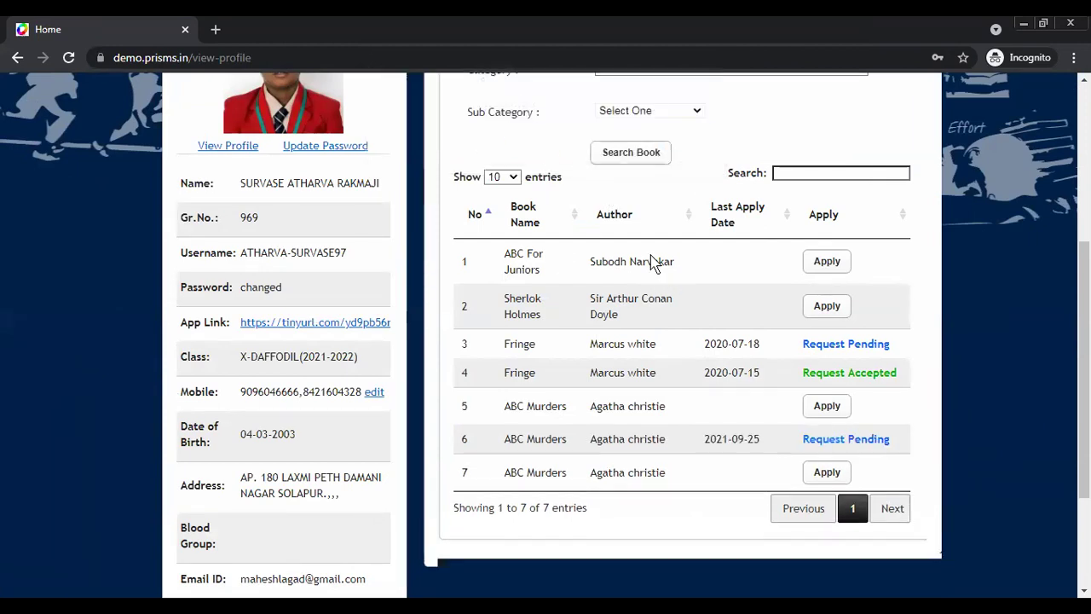
scroll(750, 370, "up", 1)
scroll(820, 358, "down", 2)
scroll(820, 358, "down", 1)
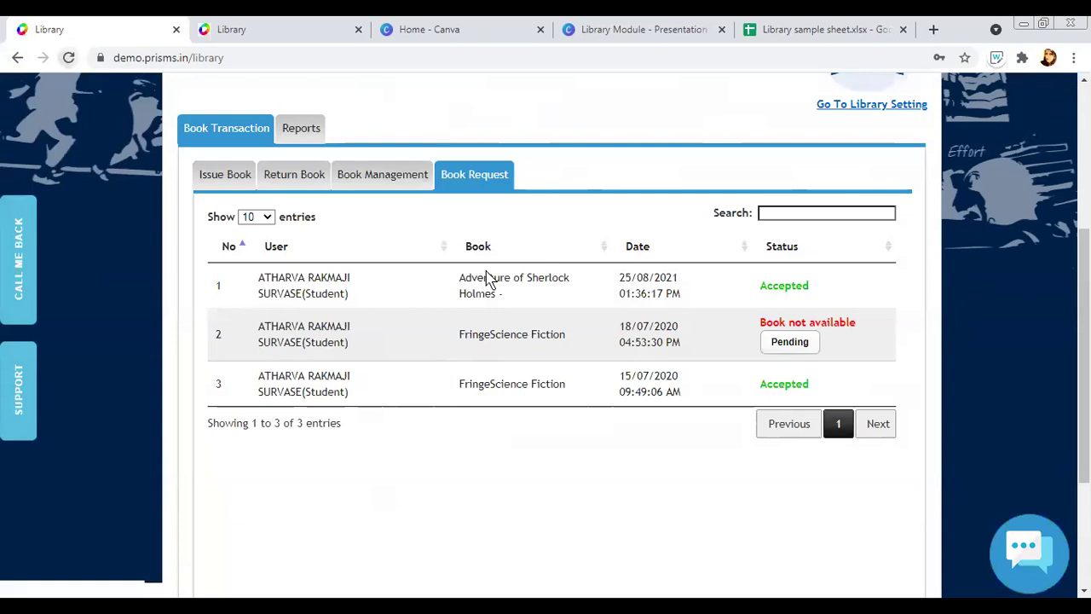
Switch to the staff library page and accept the student's pending ABC Murders book request dated 25/09/2021
left_click(471, 194)
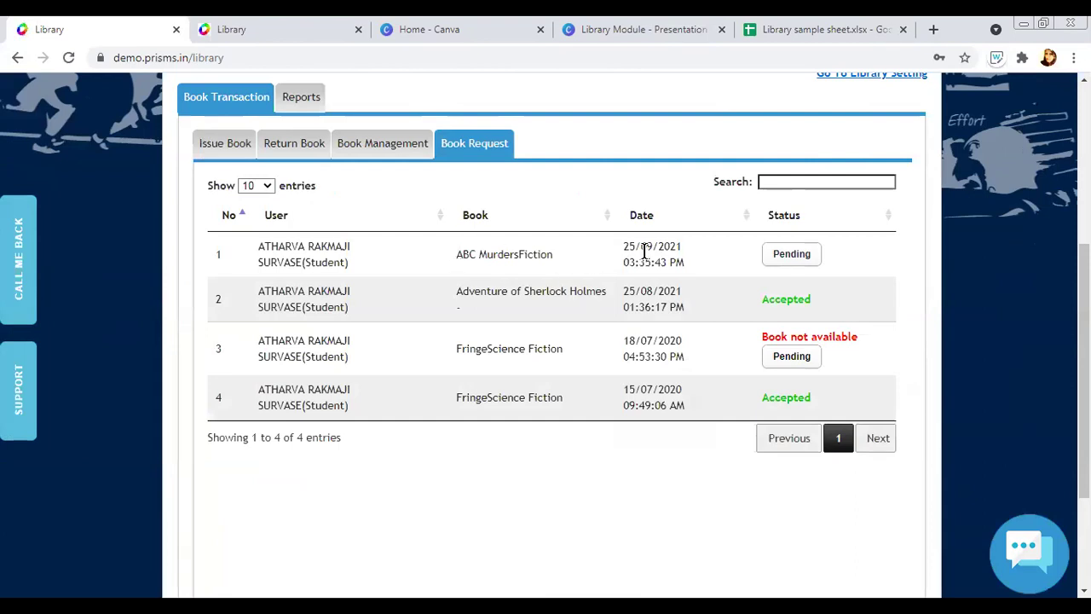
triple_click(621, 249)
left_click_drag(679, 267, 785, 265)
left_click(785, 265)
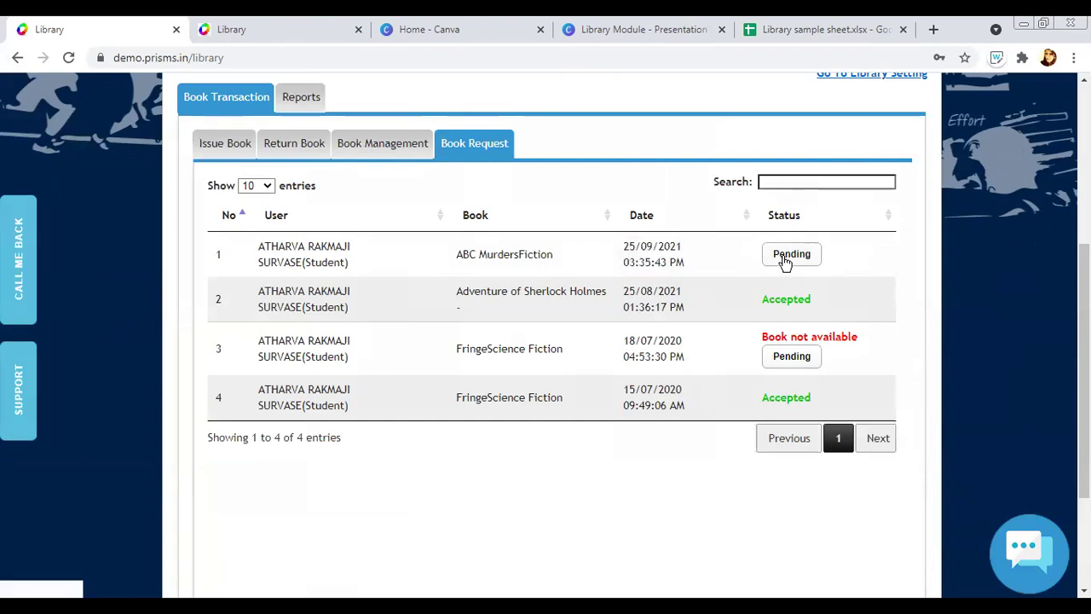
left_click(523, 407)
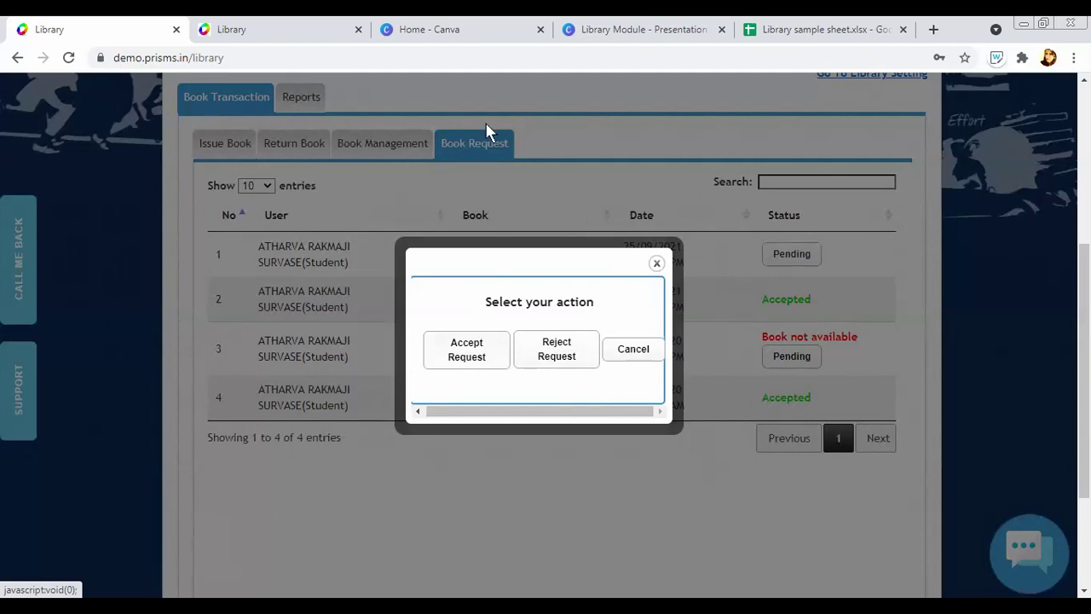
left_click(609, 146)
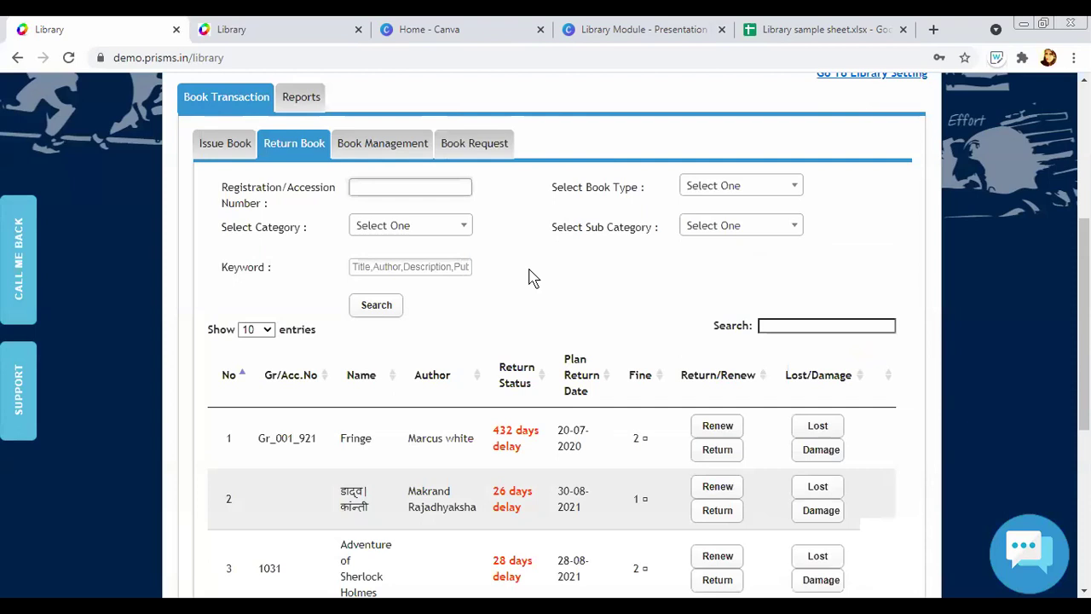
Return the overdue Adventure of Sherlock Holmes from the issued books list with returned date 25-09-2021 and no remark
scroll(545, 332, "down", 1)
scroll(546, 332, "down", 1)
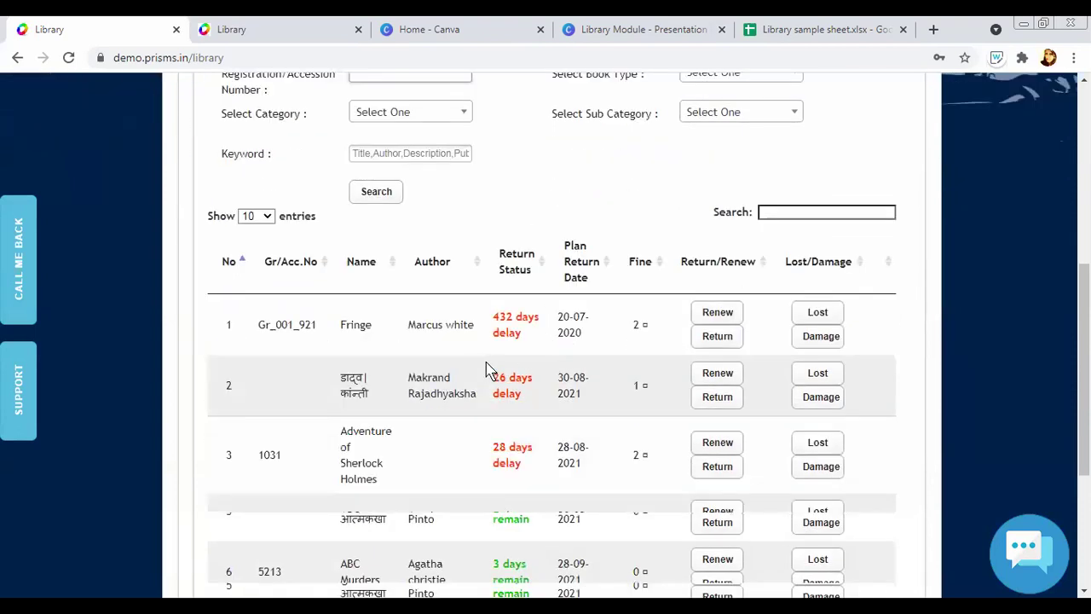
scroll(487, 370, "down", 3)
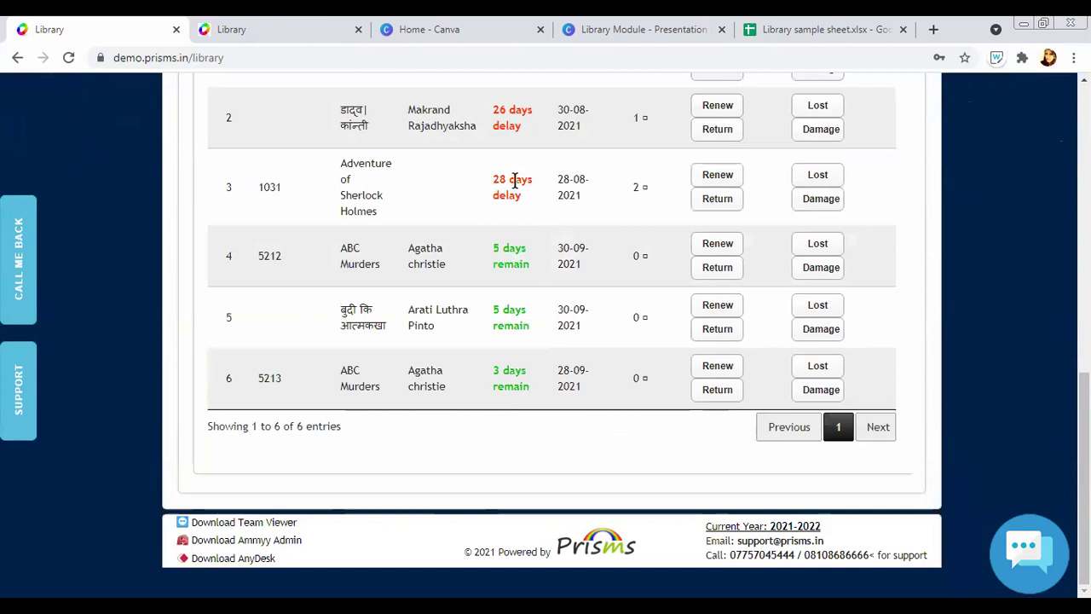
scroll(630, 239, "up", 1)
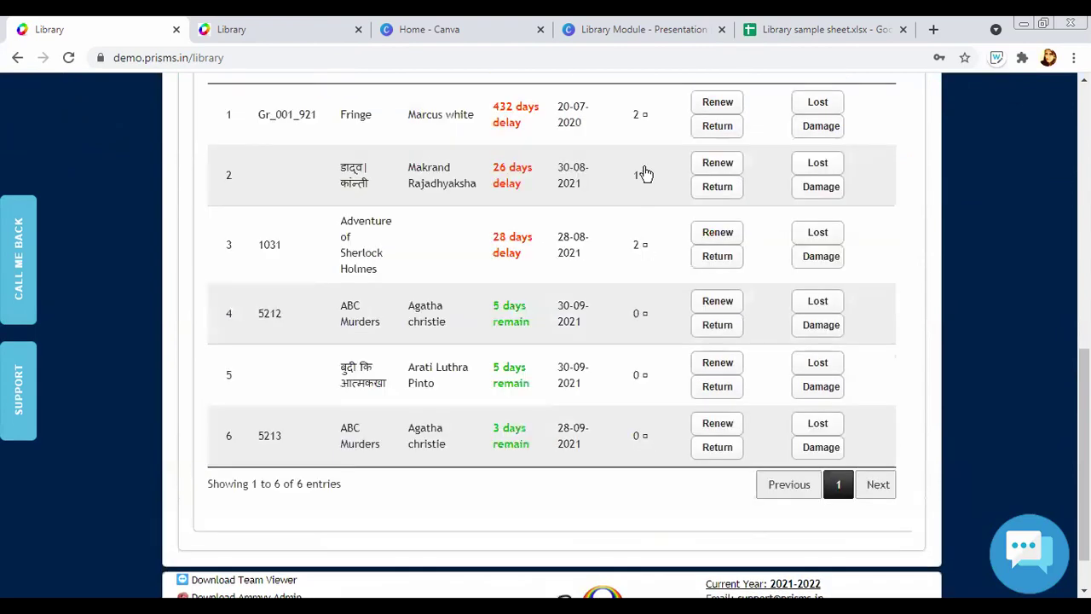
scroll(661, 173, "up", 2)
scroll(631, 208, "down", 3)
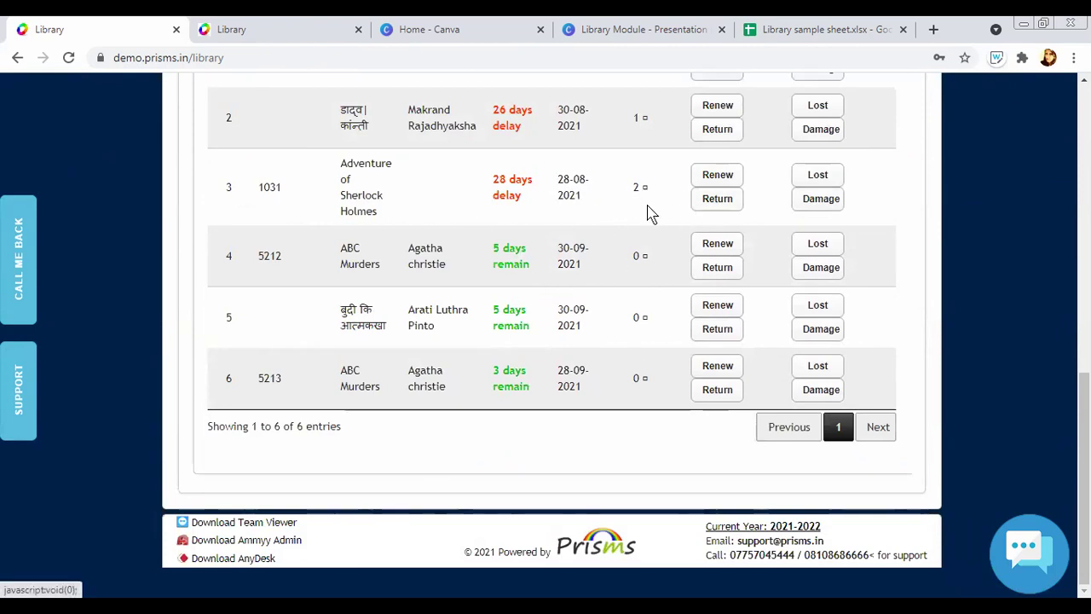
left_click(718, 202)
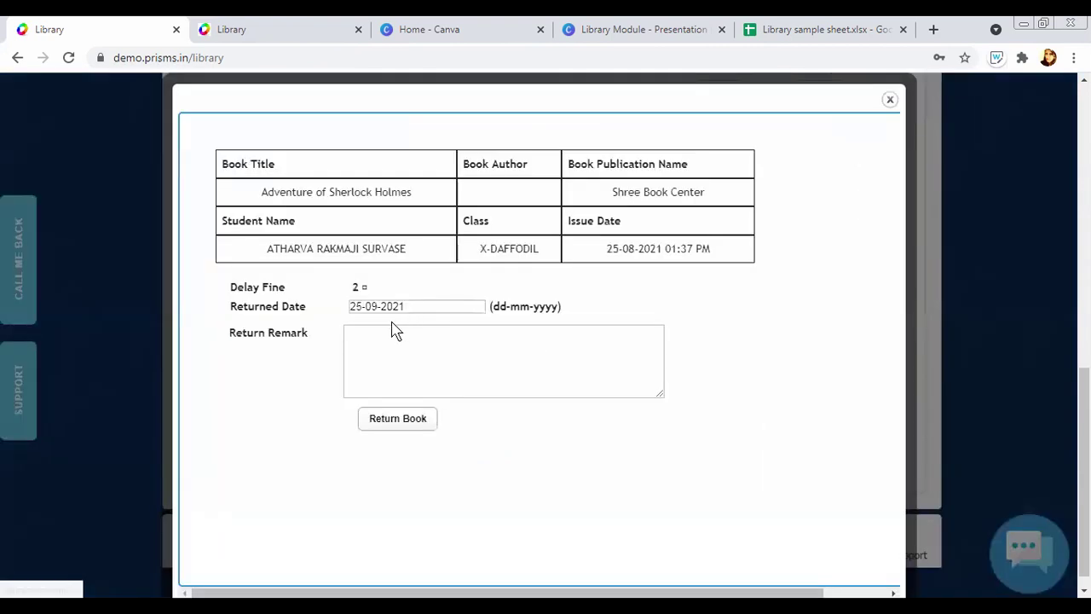
left_click_drag(348, 286, 363, 289)
left_click(399, 295)
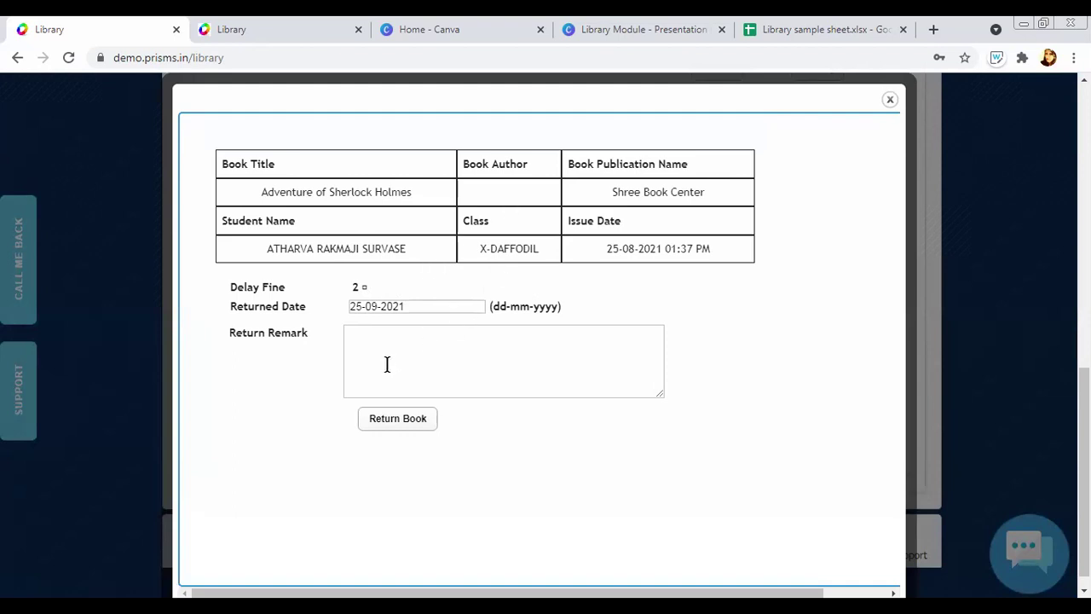
left_click(362, 333)
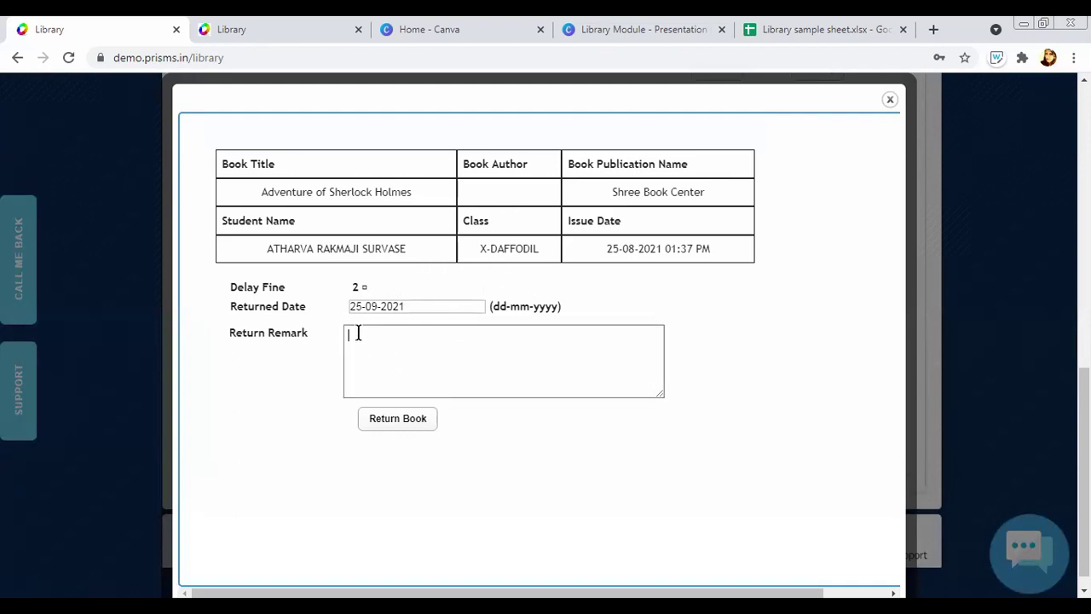
key("Tab")
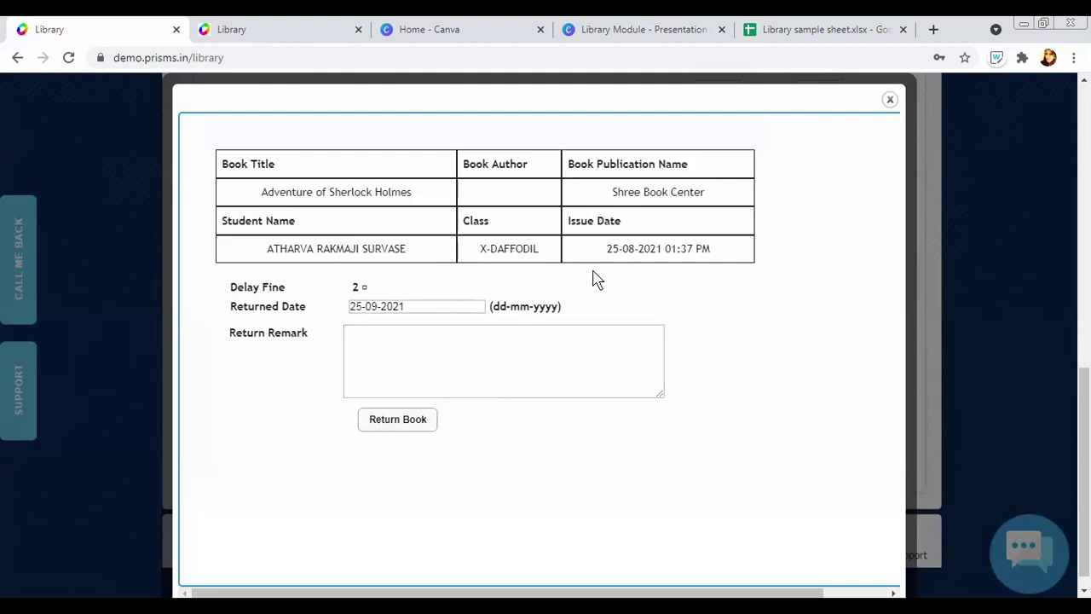
key("Return")
key("Return")
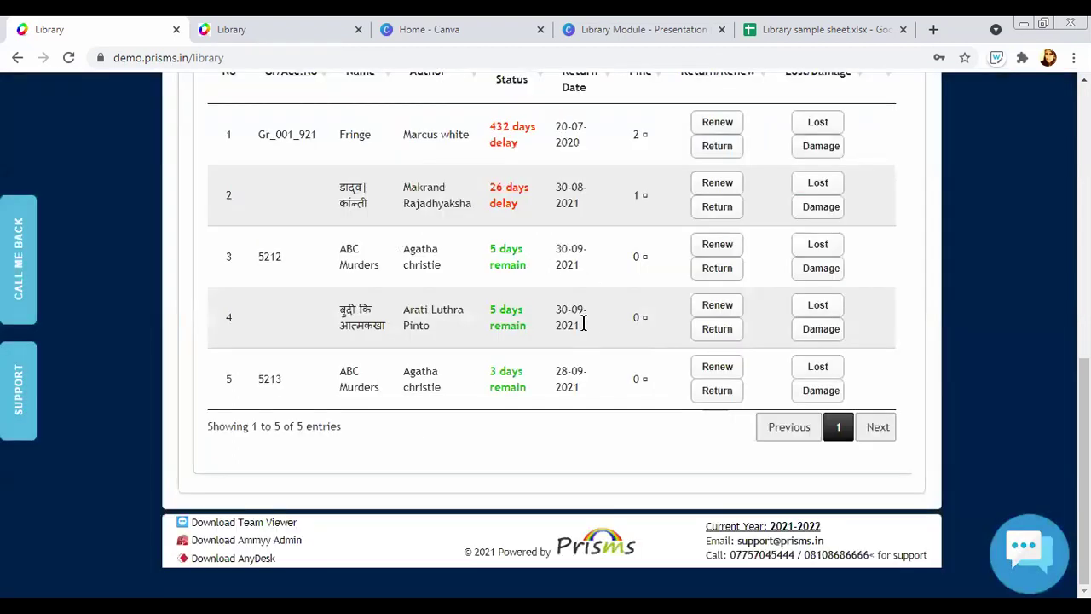
Mark the issued ABC Murders copy with accession number 5212 as lost, with lost date 25-09-2021 and no remark
scroll(690, 363, "up", 1)
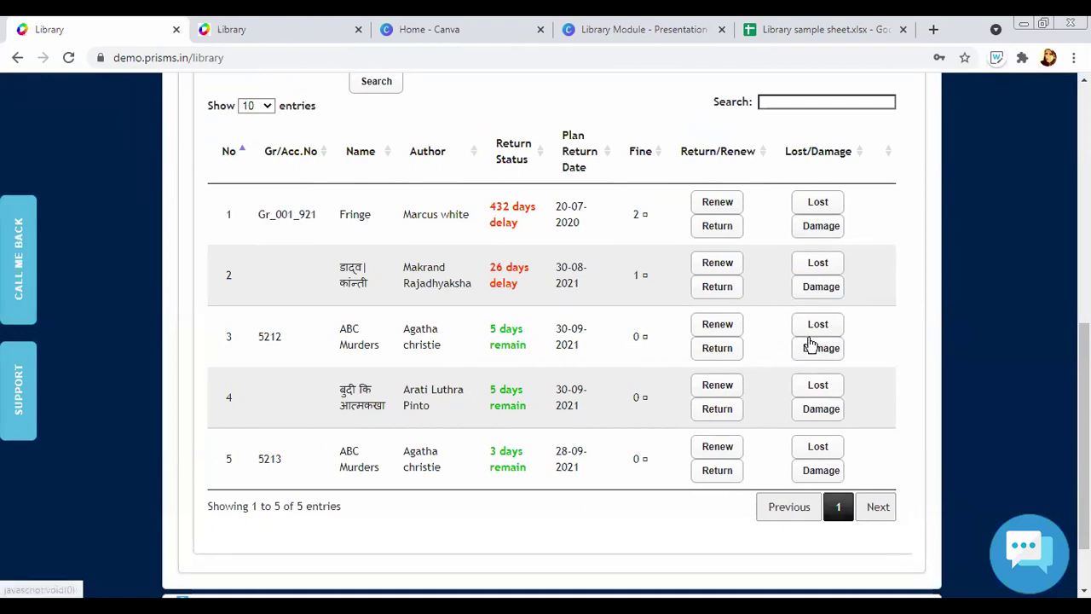
scroll(434, 230, "up", 1)
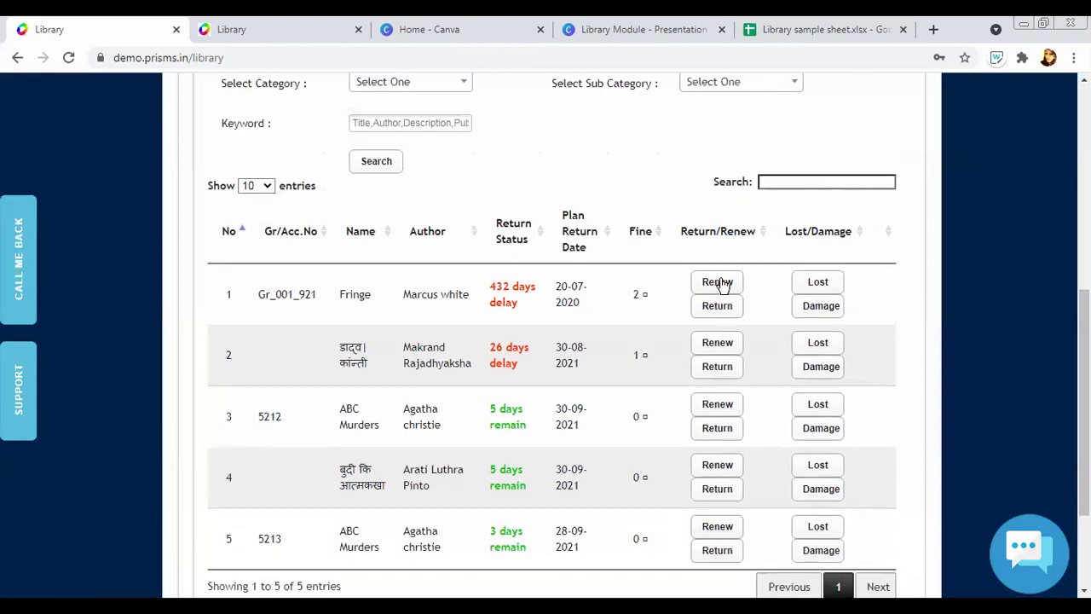
scroll(742, 324, "down", 1)
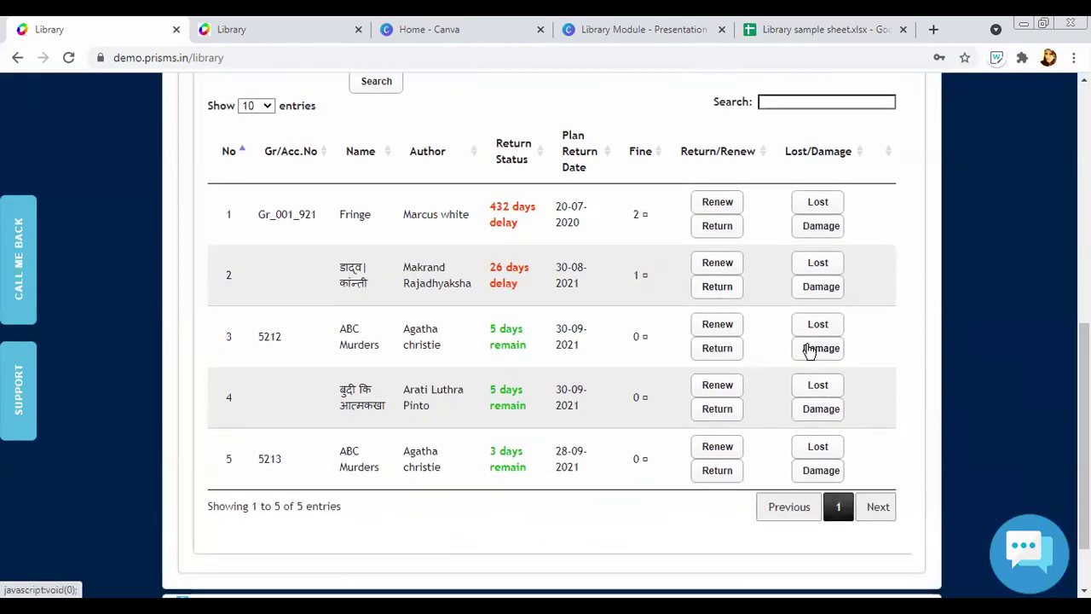
scroll(882, 360, "up", 2)
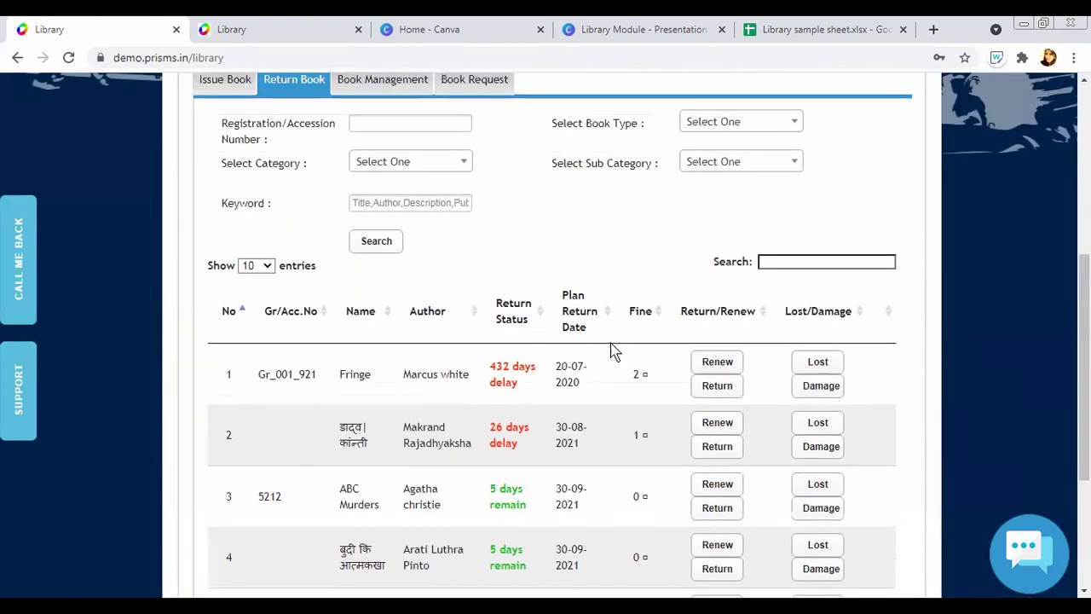
scroll(634, 344, "down", 2)
scroll(410, 322, "down", 1)
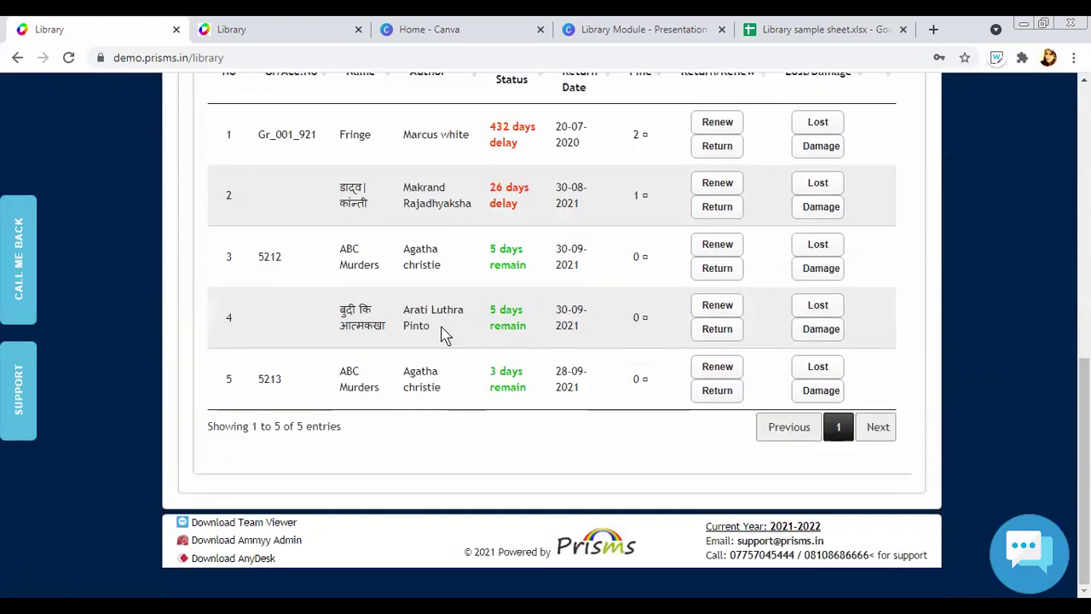
scroll(537, 343, "up", 1)
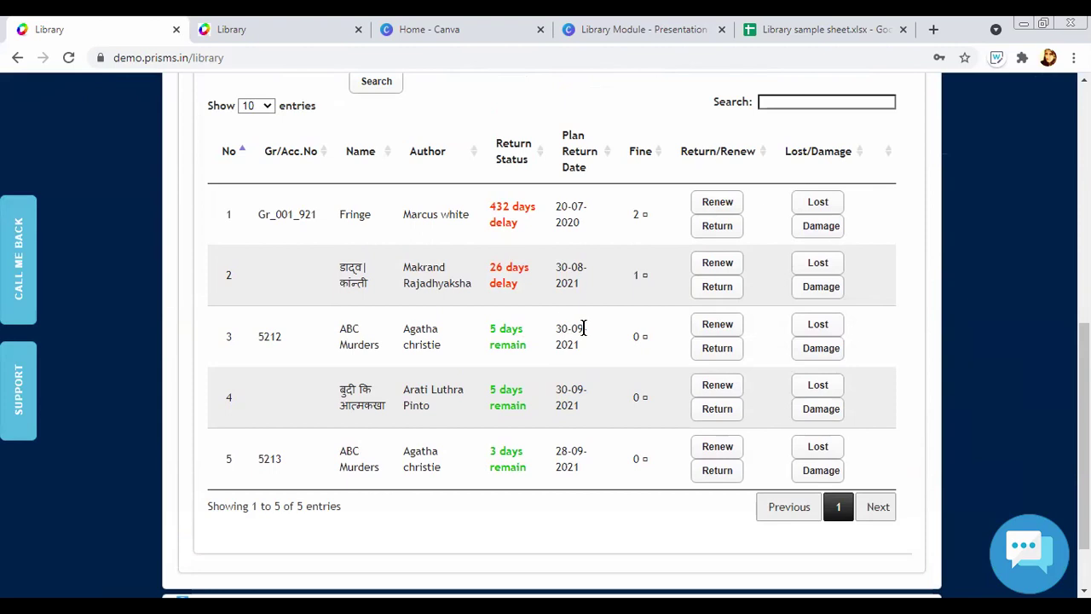
left_click(805, 327)
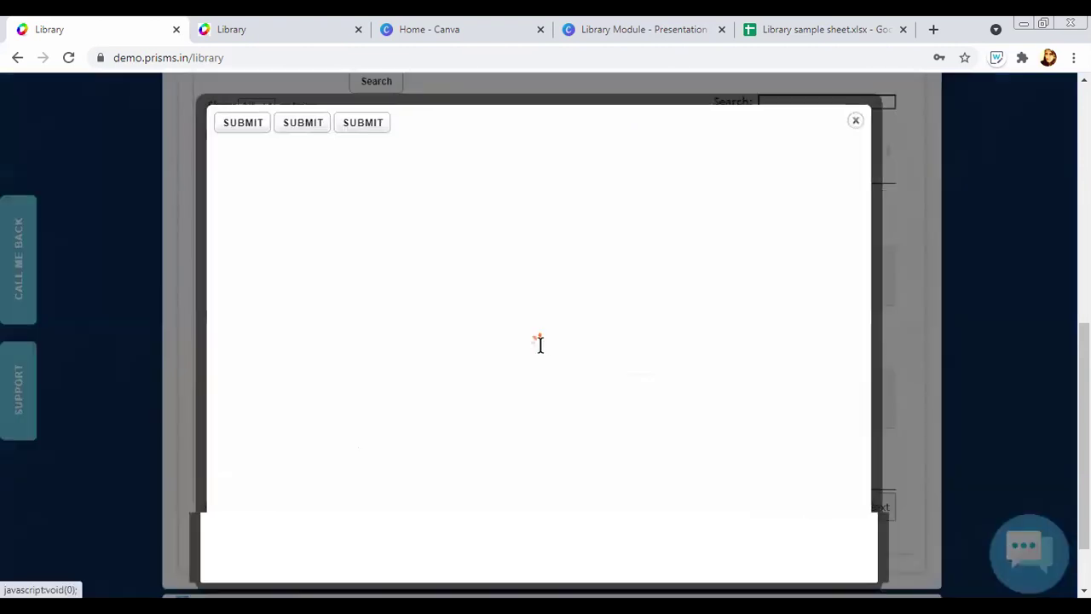
left_click(567, 340)
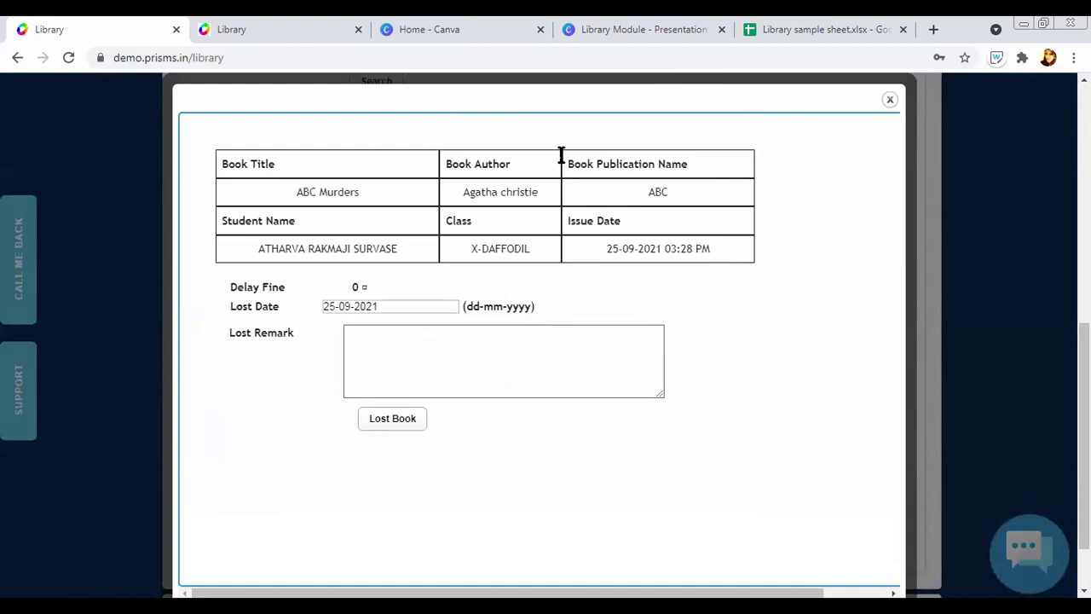
left_click(396, 428)
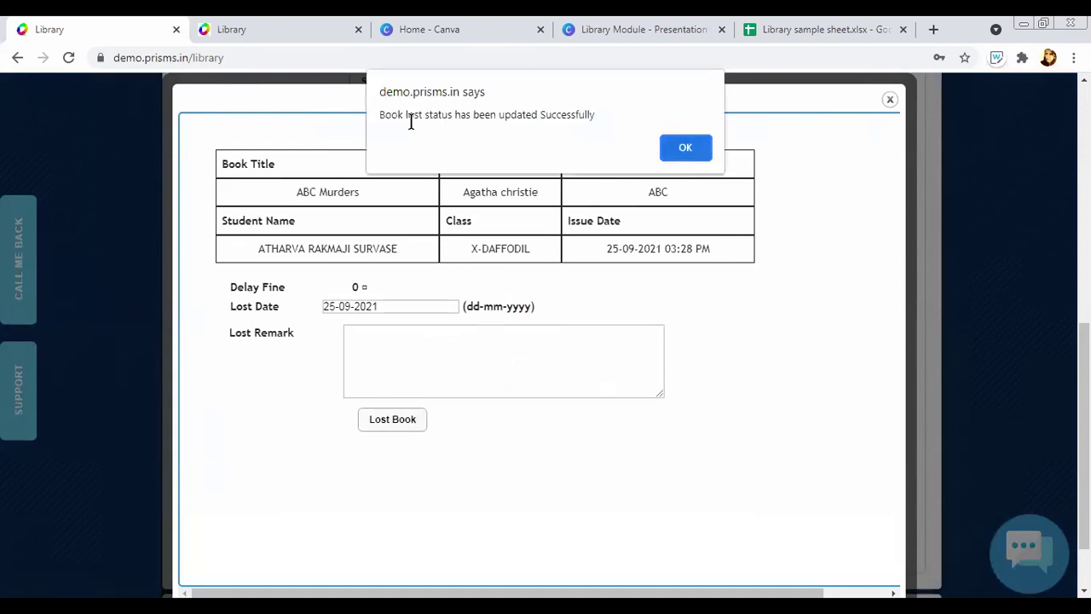
Acknowledge the lost-book update and check the remaining entries in the issued books list
left_click(680, 155)
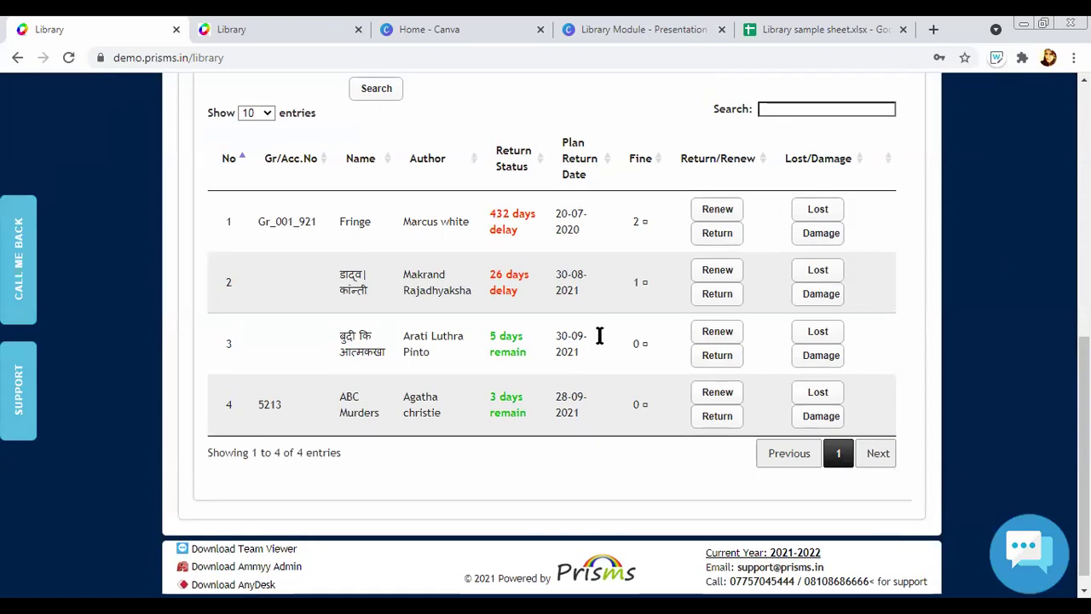
scroll(673, 396, "up", 1)
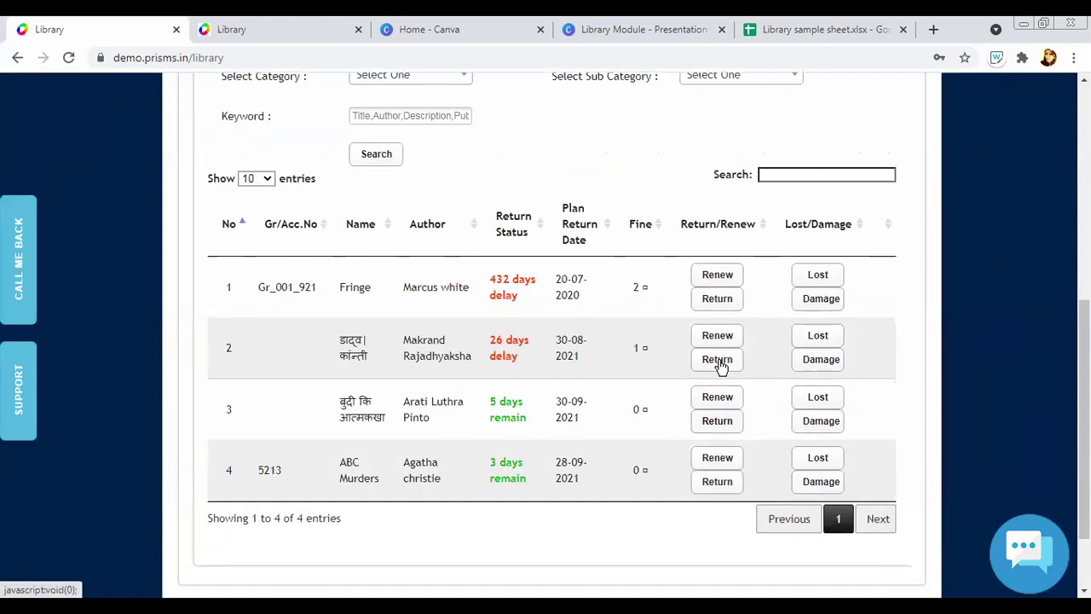
scroll(720, 358, "down", 1)
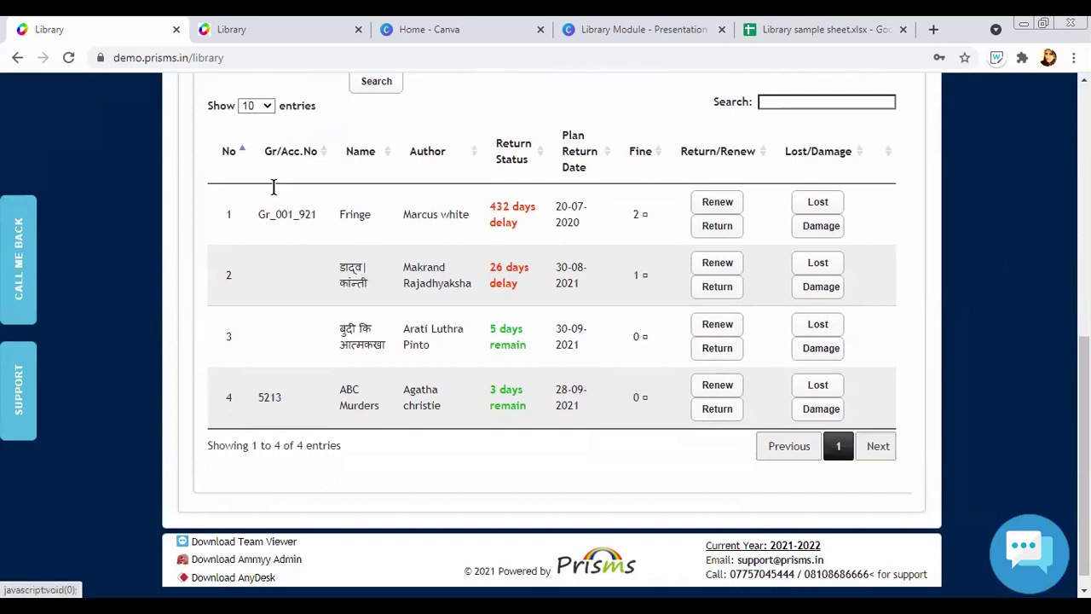
scroll(316, 349, "up", 1)
scroll(281, 182, "up", 2)
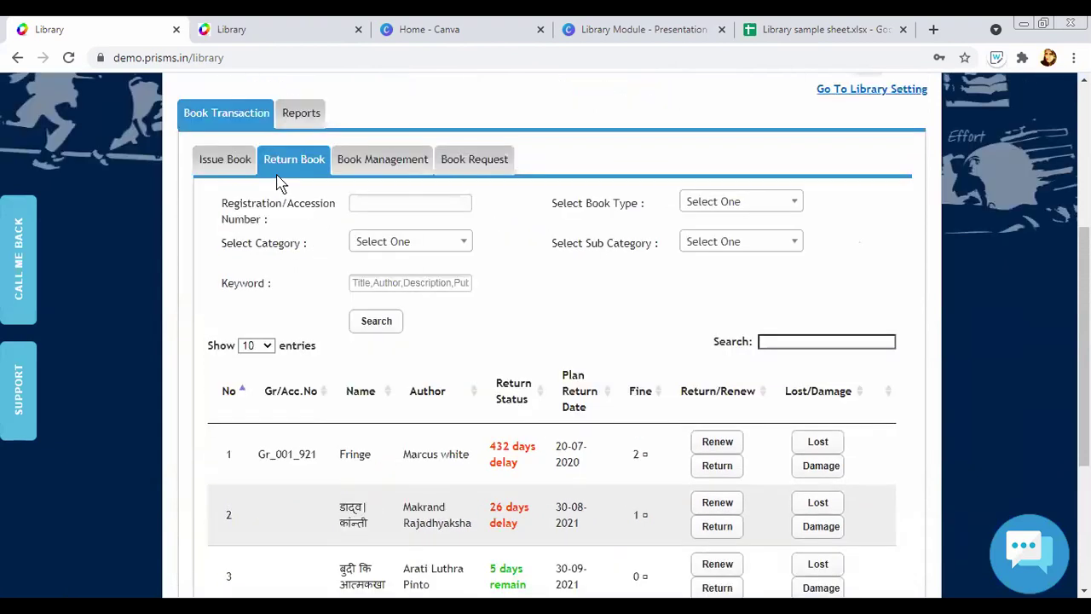
View the book issuing list, then go back to the book return list and review its entries
left_click(250, 171)
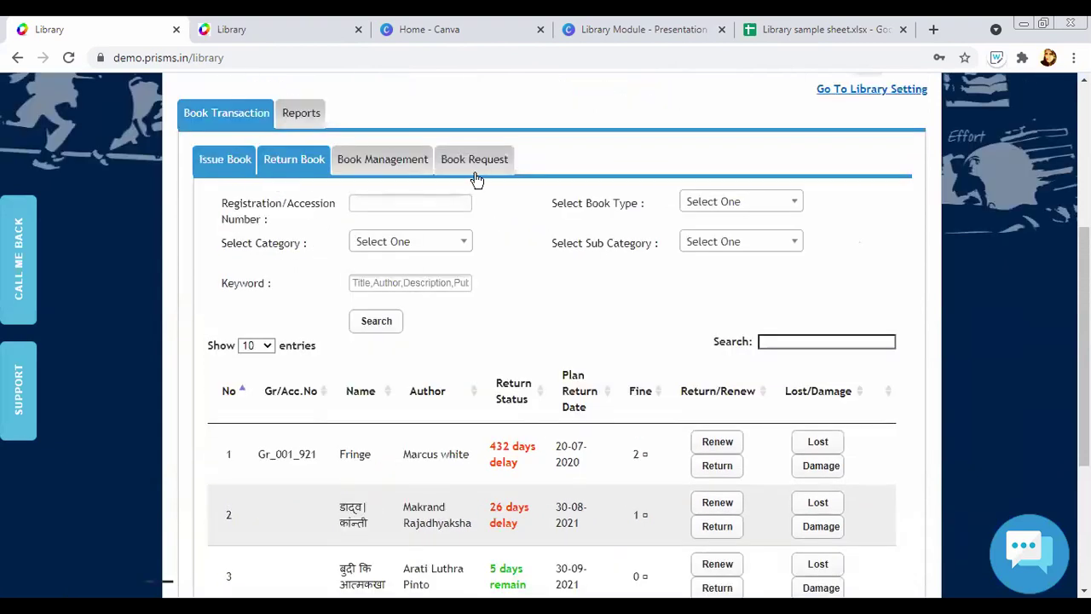
left_click(475, 173)
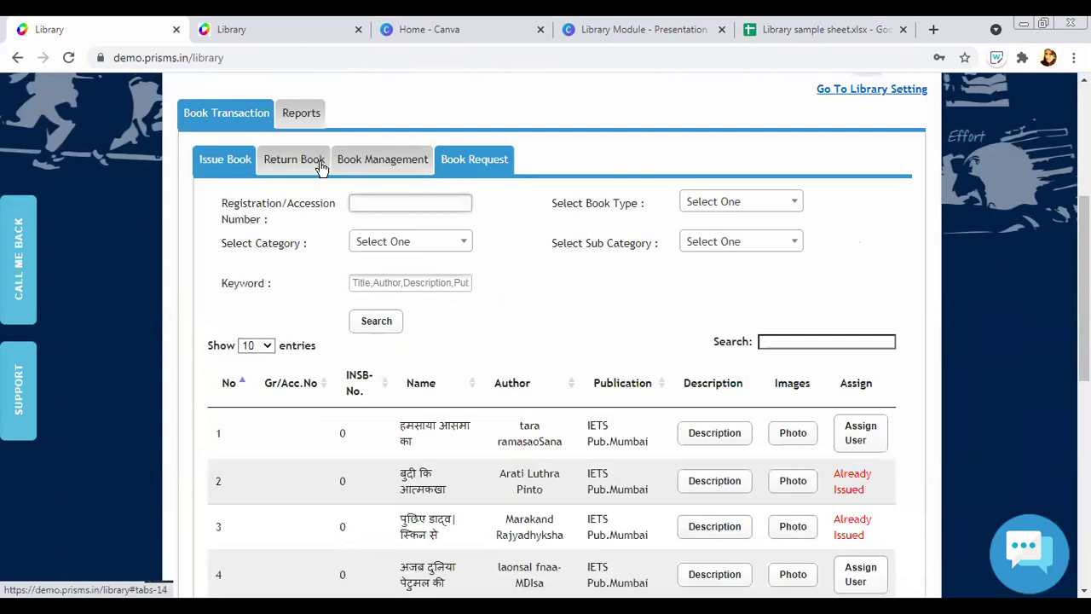
left_click(379, 160)
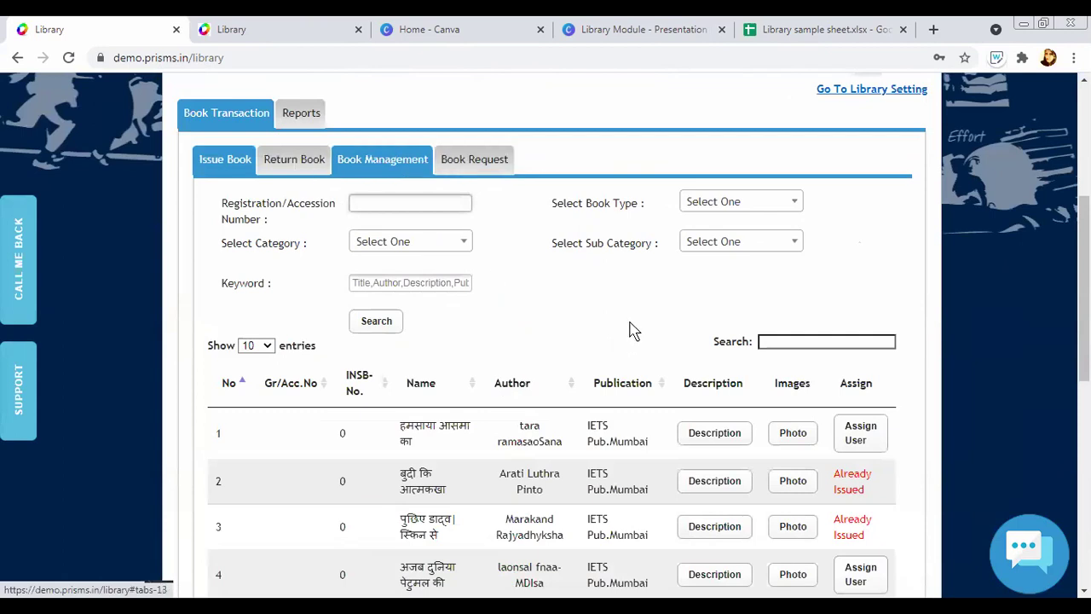
scroll(733, 334, "down", 3)
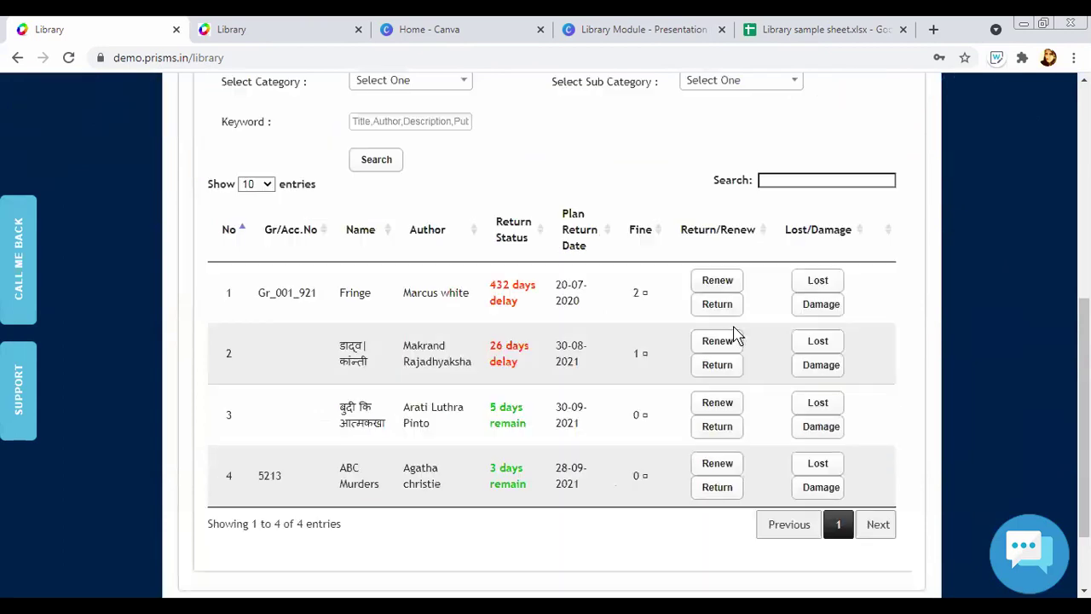
scroll(499, 320, "up", 2)
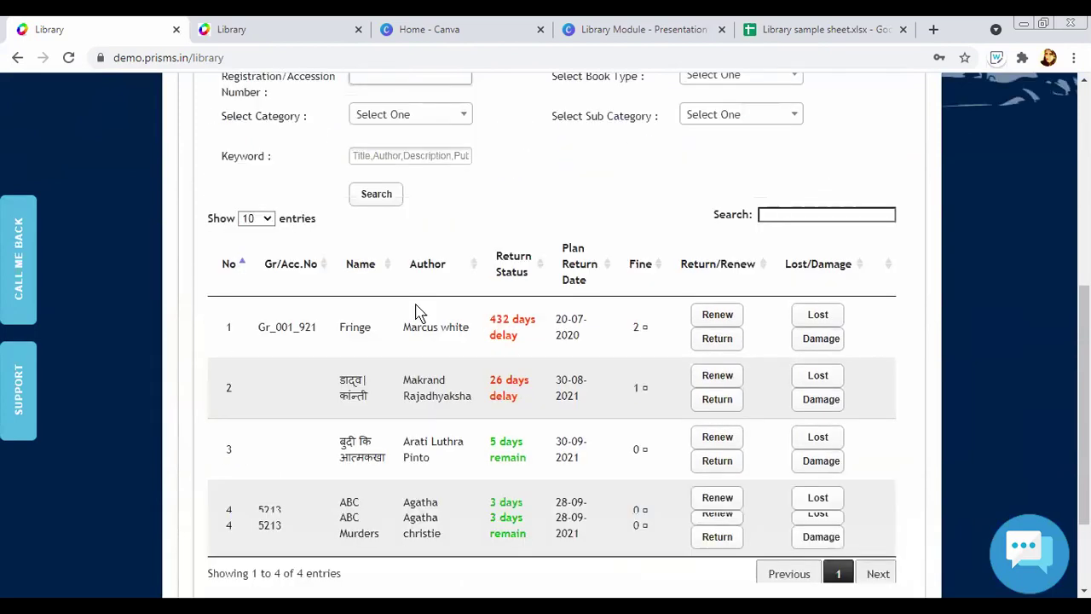
scroll(332, 353, "up", 1)
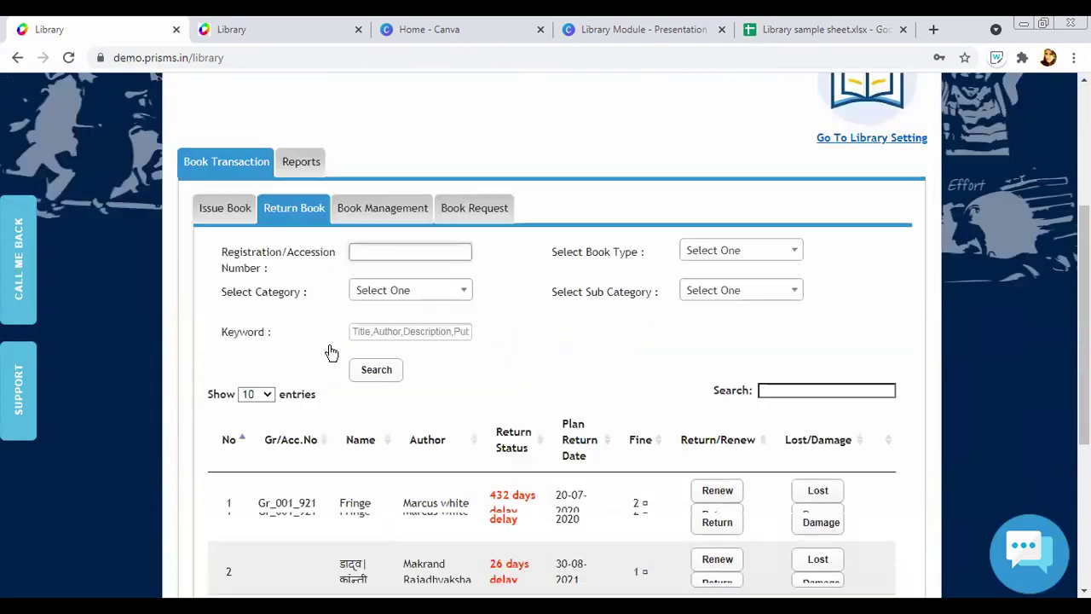
Open the library reports in a separate browser tab and examine the ABC Murders entry and its date in the lost books report
right_click(307, 179)
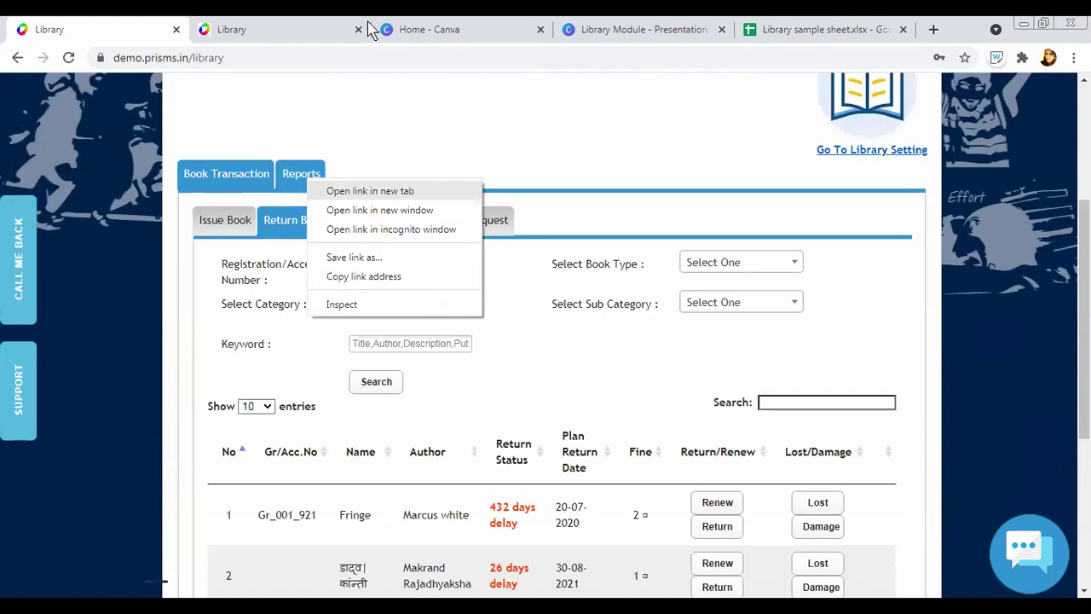
left_click(370, 191)
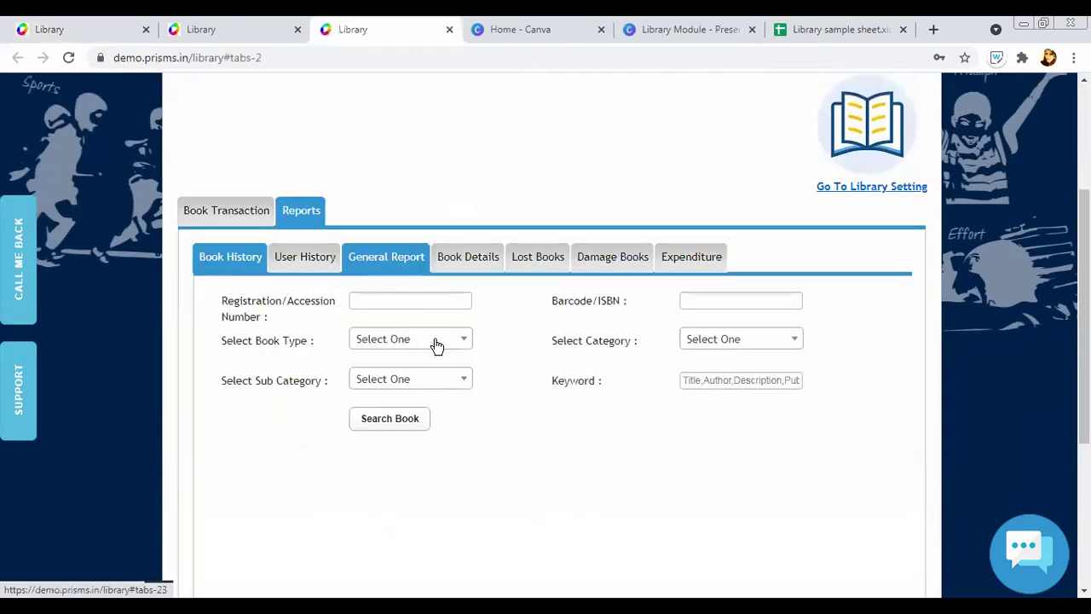
left_click(539, 263)
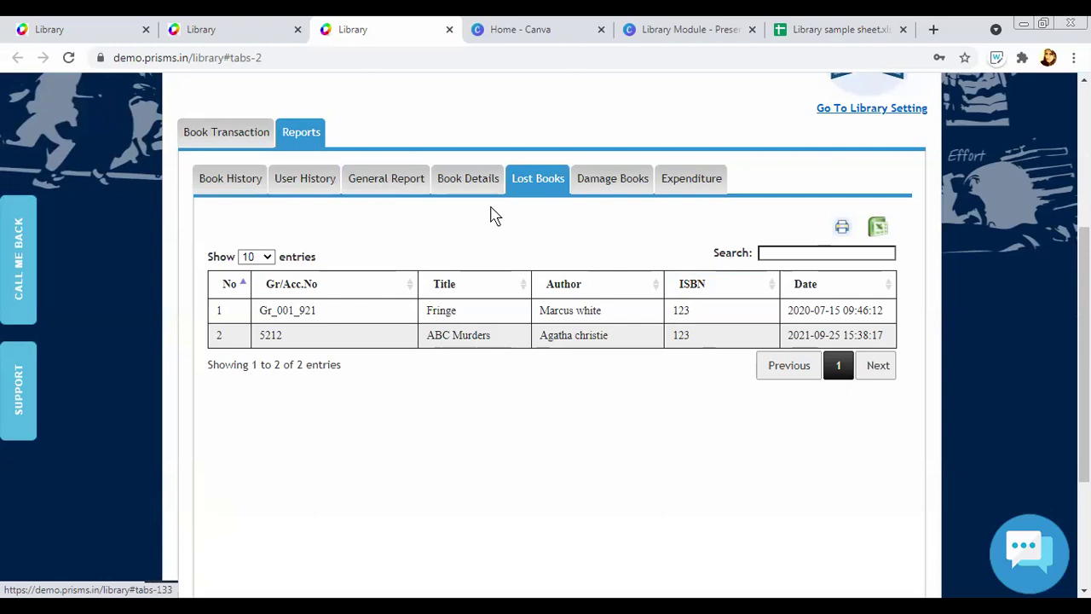
scroll(489, 207, "up", 1)
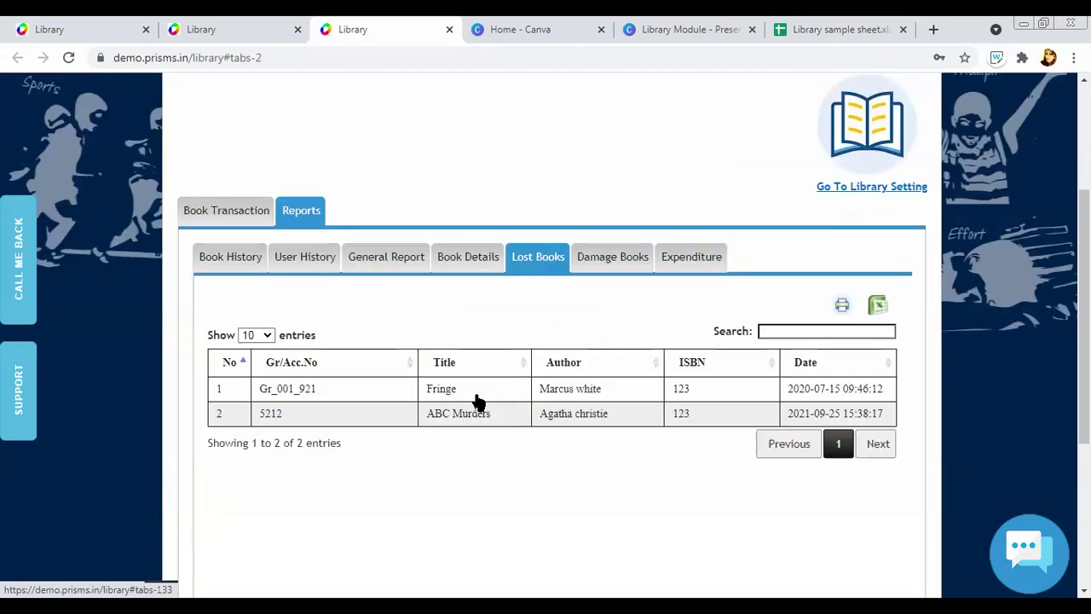
triple_click(522, 423)
left_click(914, 415)
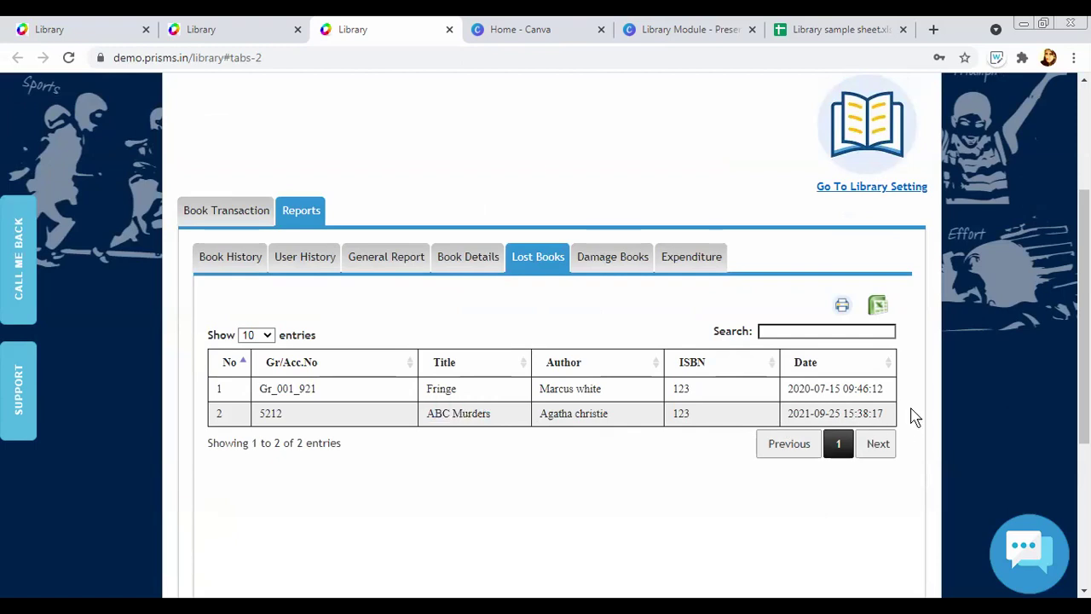
triple_click(835, 415)
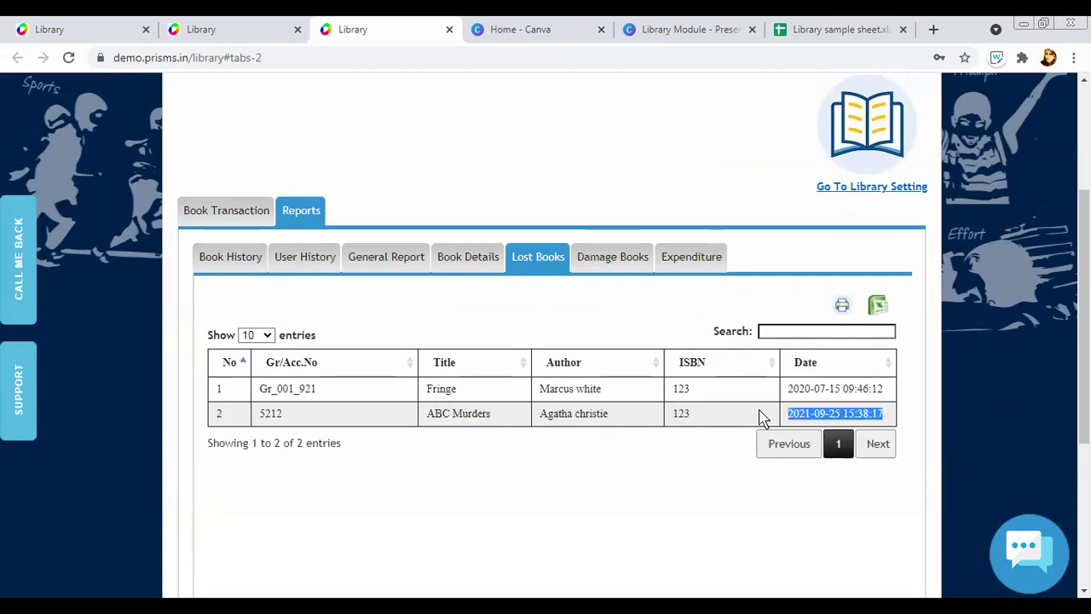
left_click(438, 429)
scroll(704, 348, "down", 1)
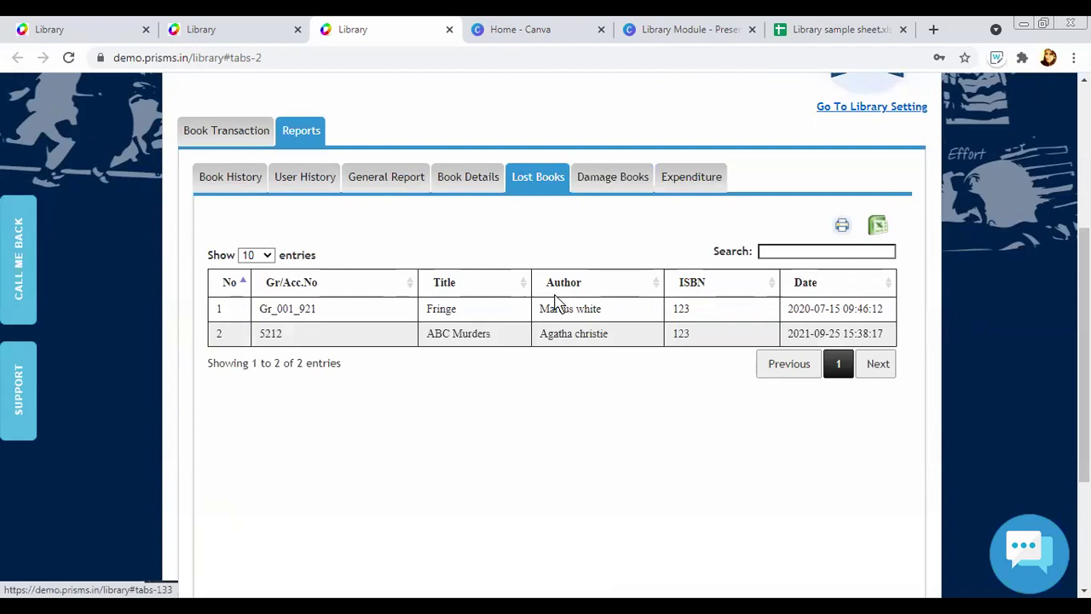
Search all books without filters in the Book History report and browse the available book names
left_click(231, 177)
left_click(382, 221)
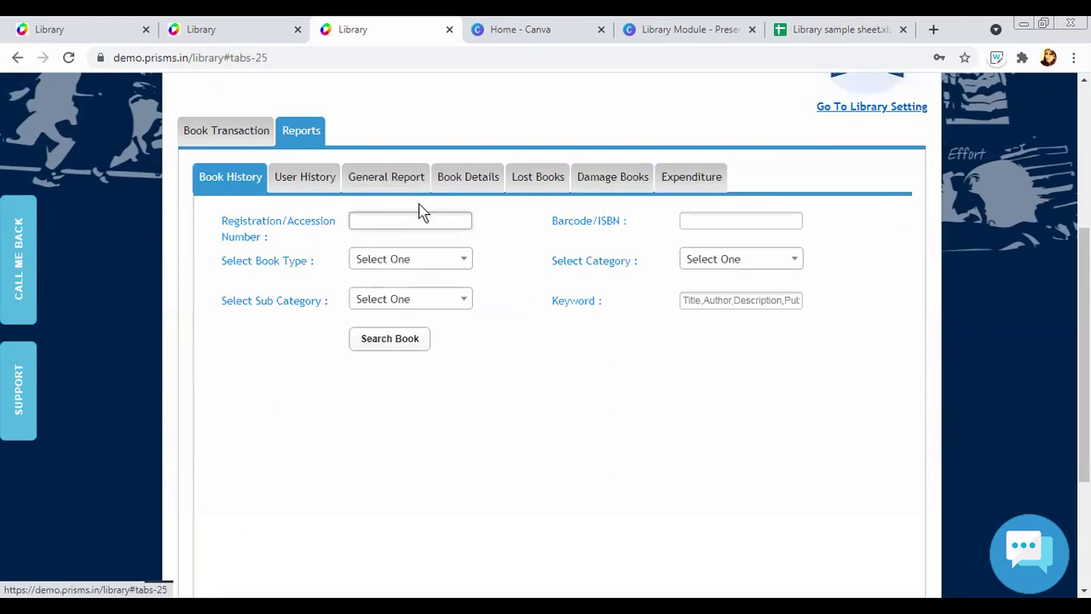
scroll(397, 153, "down", 2)
scroll(385, 223, "up", 2)
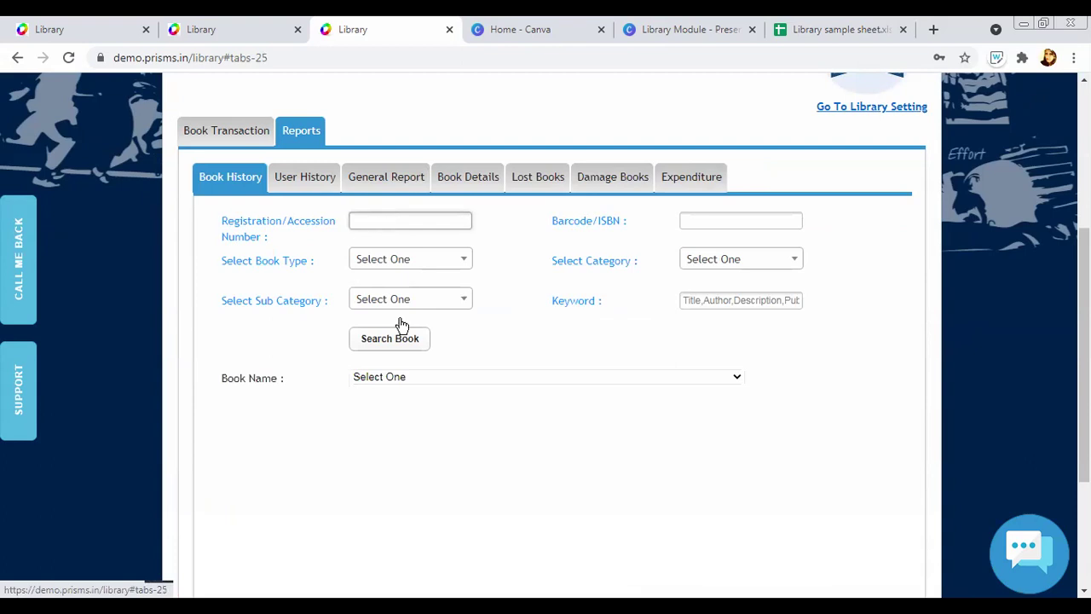
left_click(410, 380)
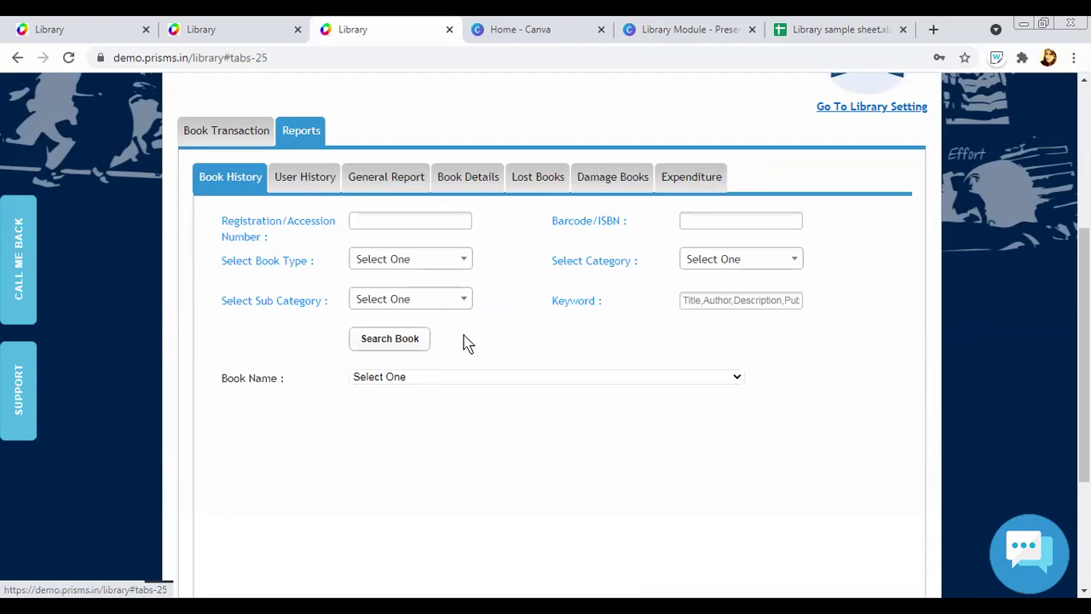
scroll(555, 334, "down", 1)
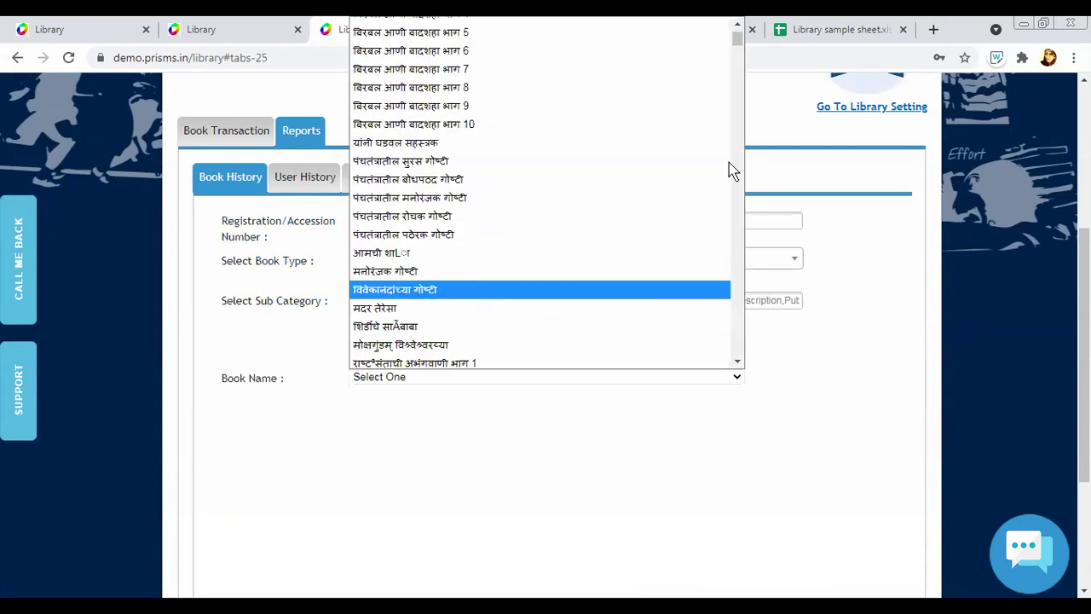
scroll(721, 43, "up", 2)
scroll(734, 255, "down", 5)
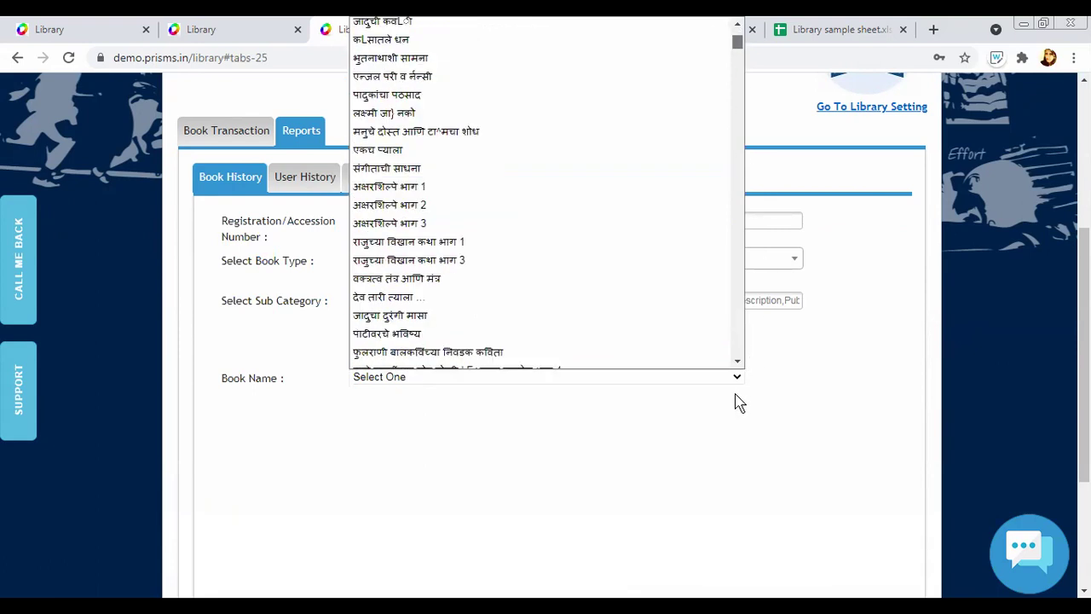
left_click(640, 377)
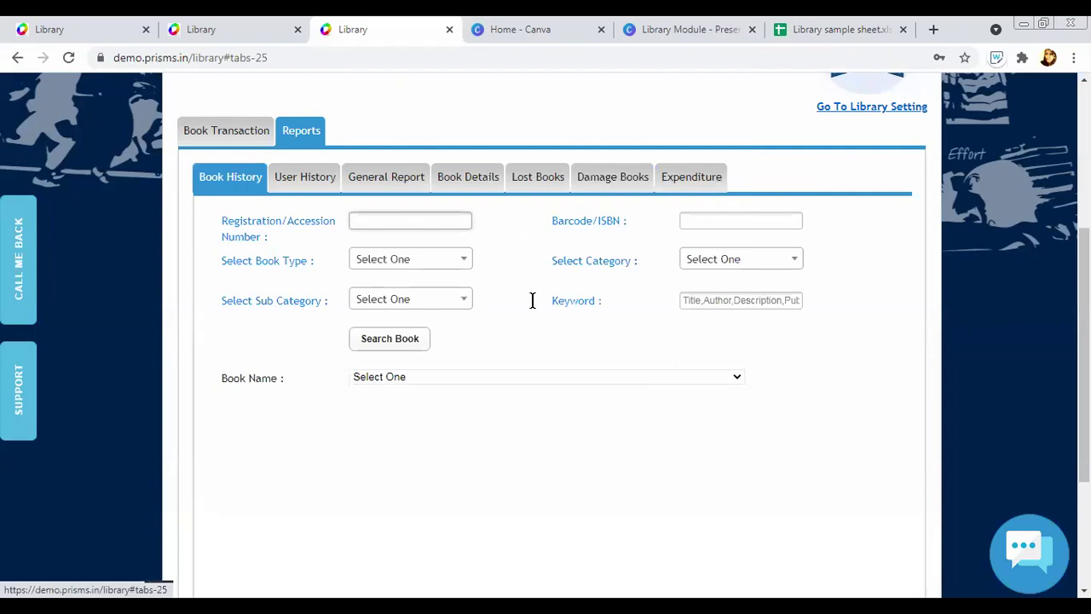
Choose Fault in our stars as the book for the Book History report
left_click(397, 228)
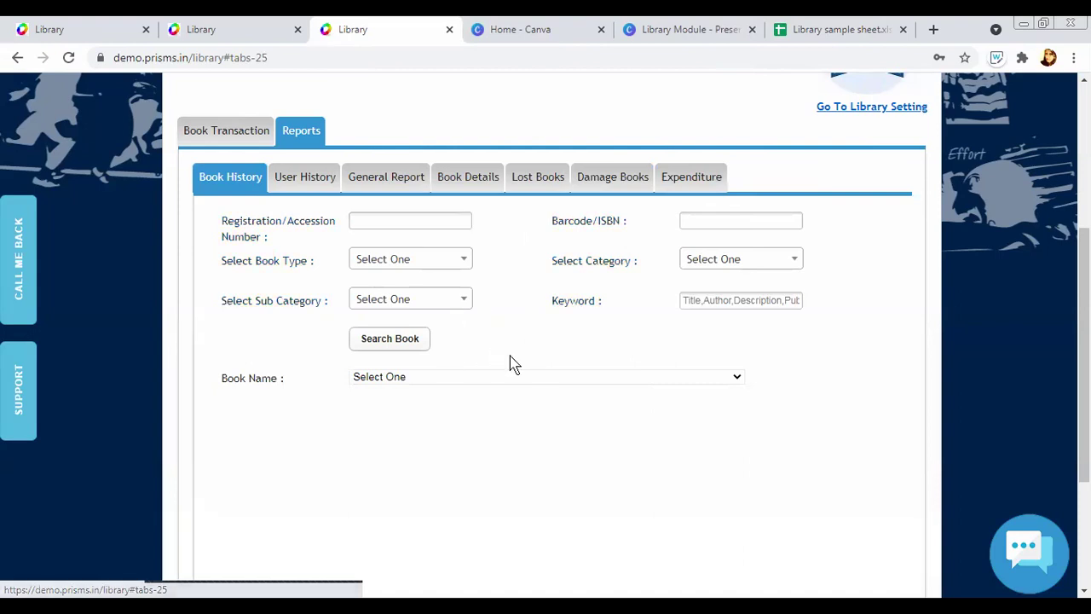
left_click(585, 381)
scroll(665, 293, "up", 5)
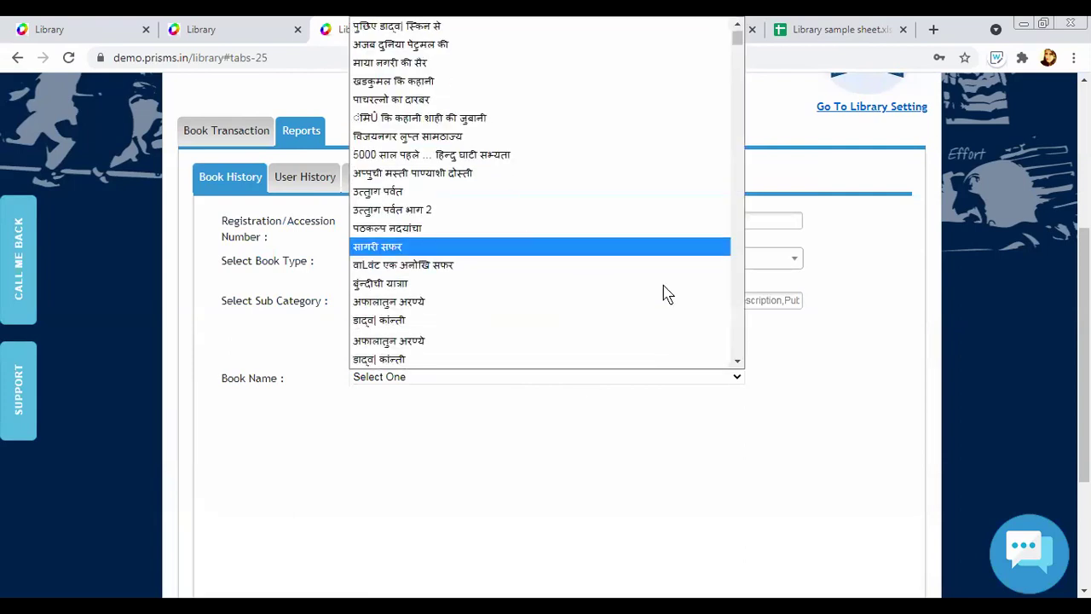
scroll(562, 341, "down", 15)
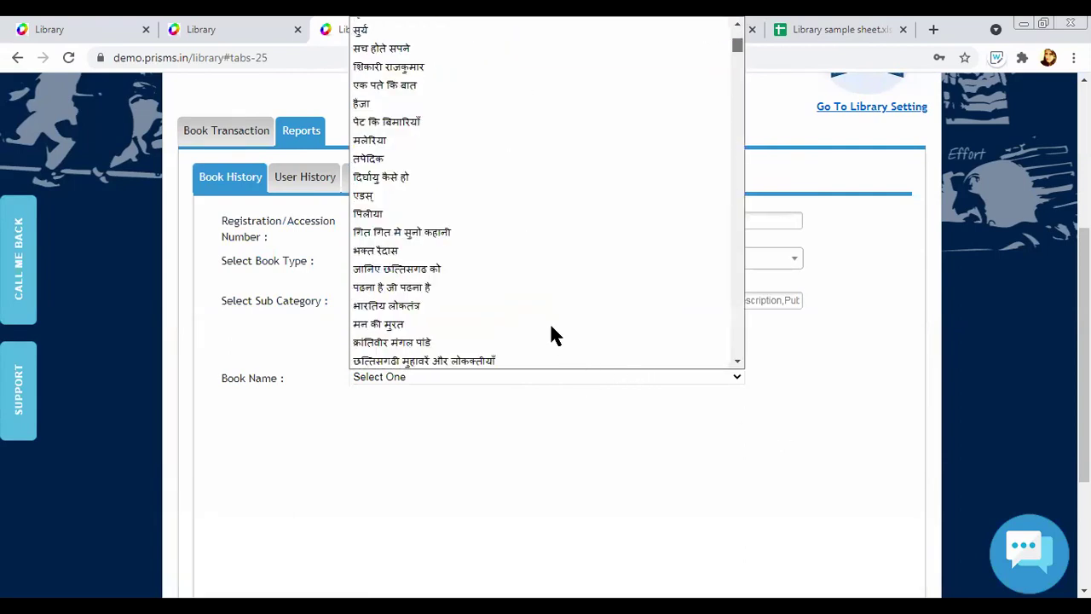
key("Return")
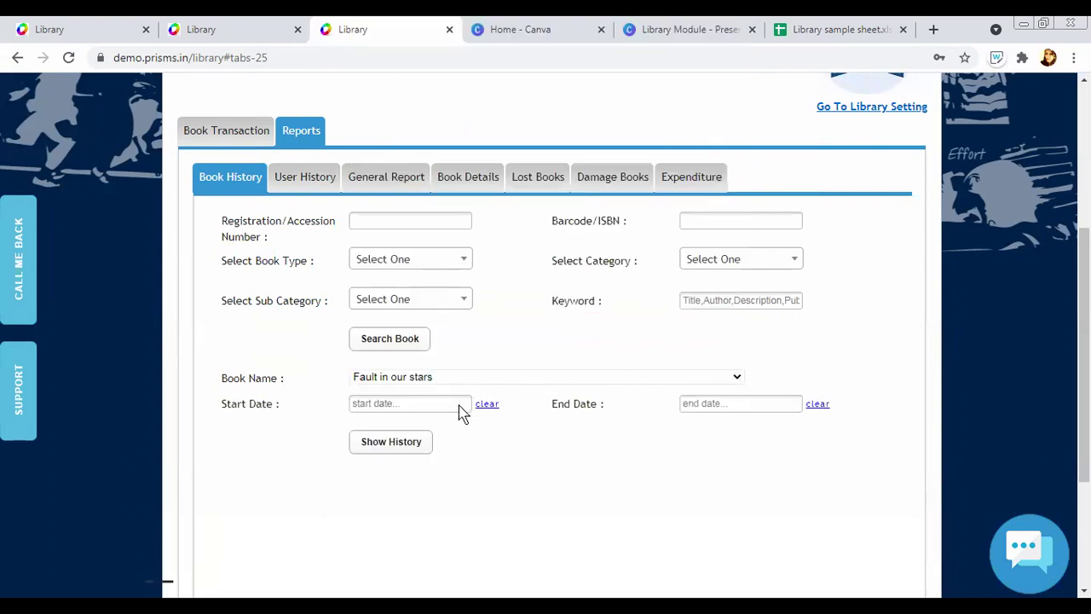
Reload the library page, reopen the Book History report and search all books without filters
left_click(69, 58)
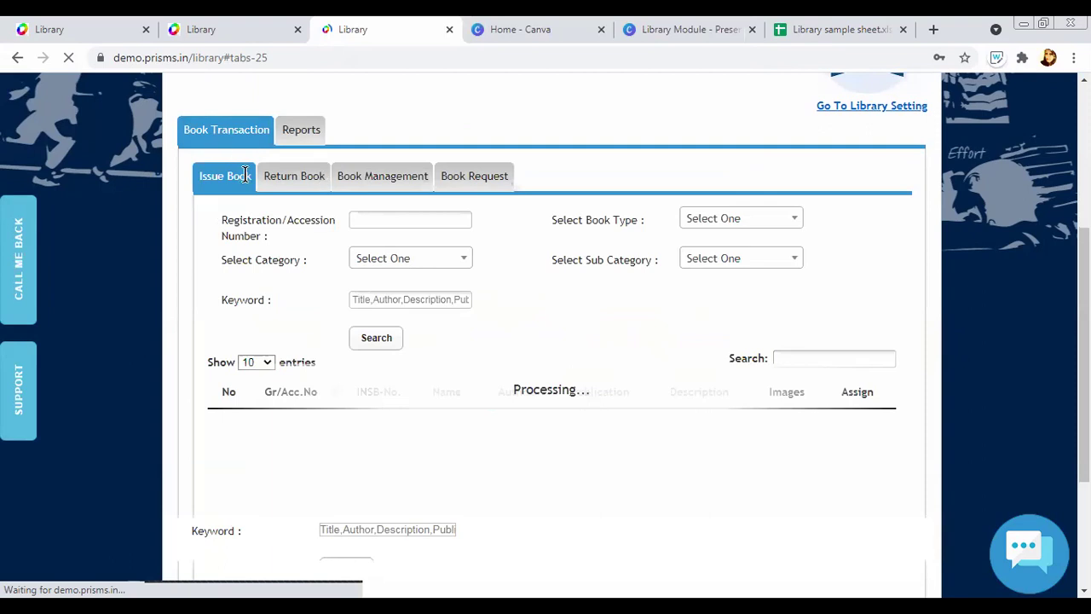
left_click(215, 176)
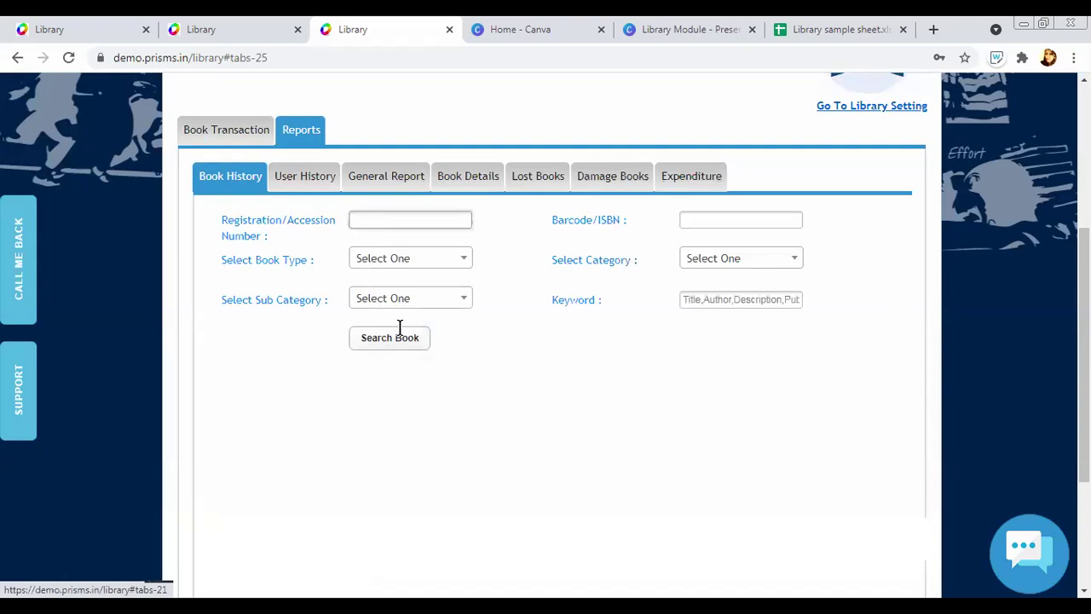
left_click(390, 336)
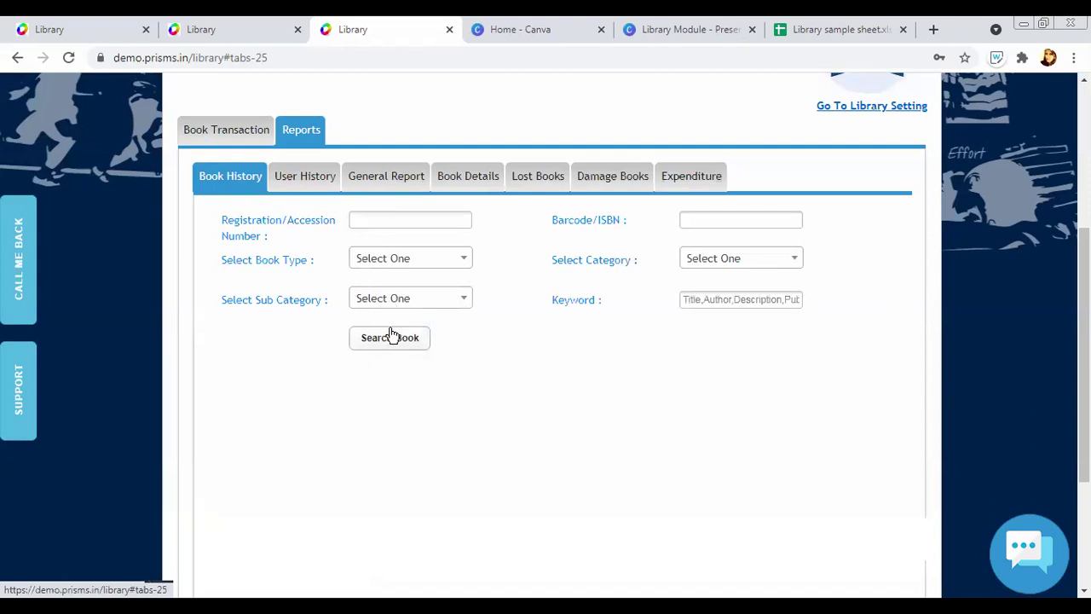
left_click(699, 319)
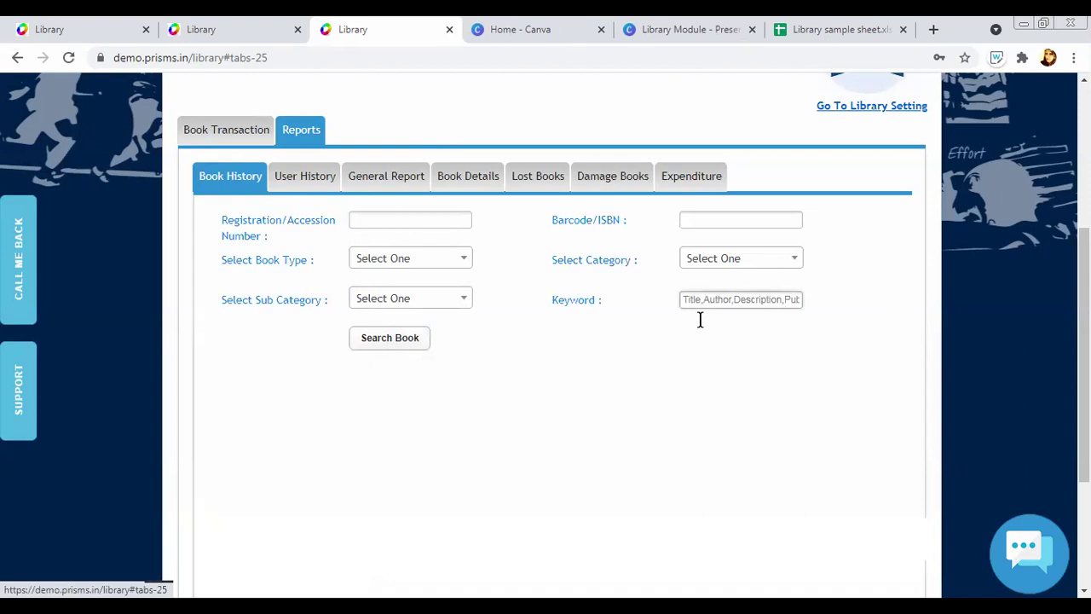
left_click(420, 335)
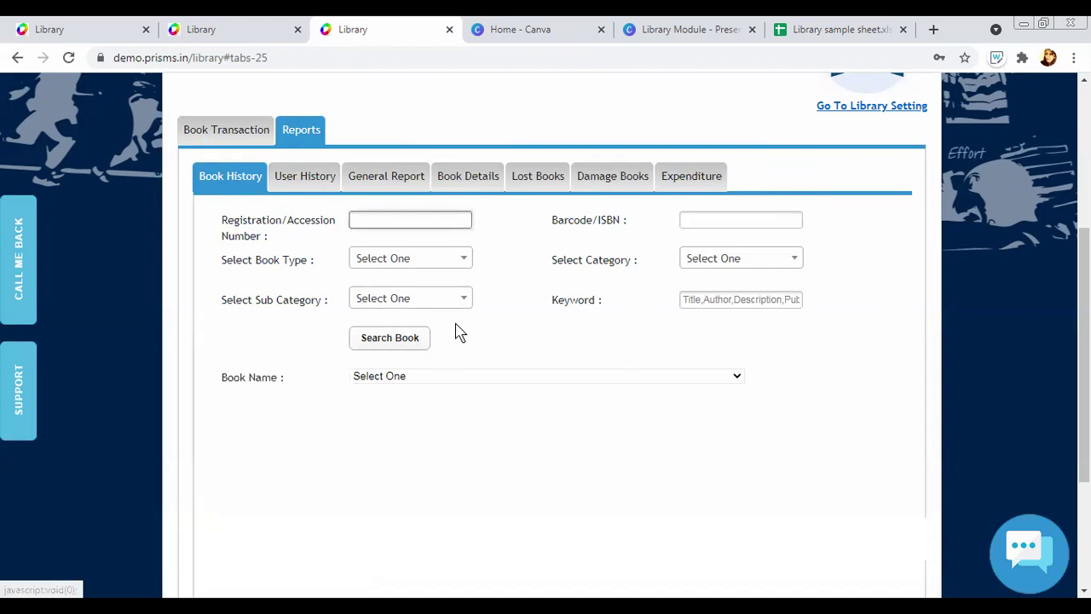
Choose Fringe as the book for the Book History report
scroll(423, 307, "down", 1)
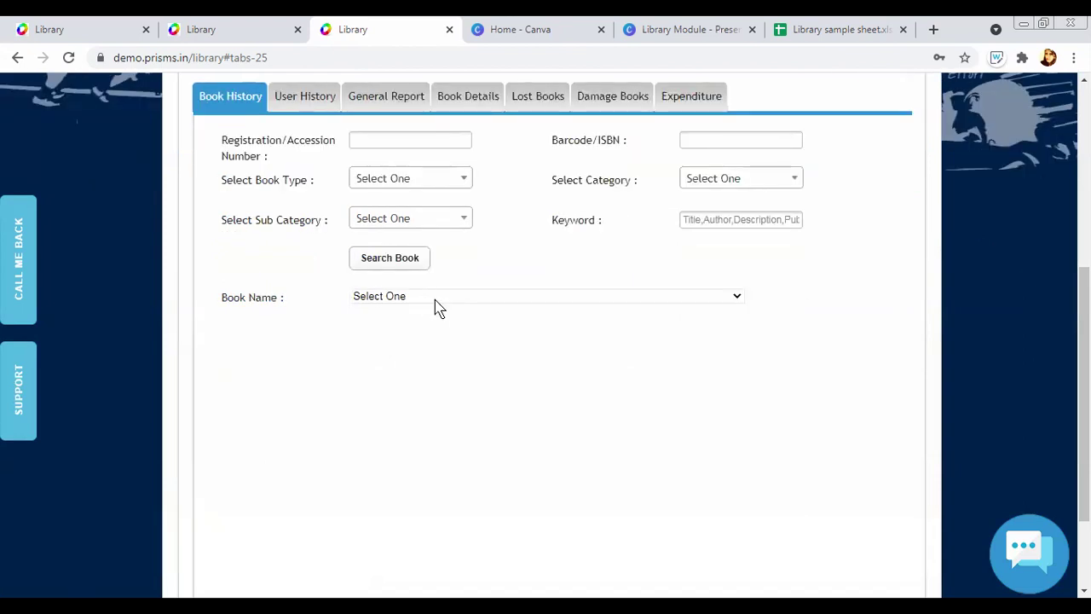
left_click(438, 305)
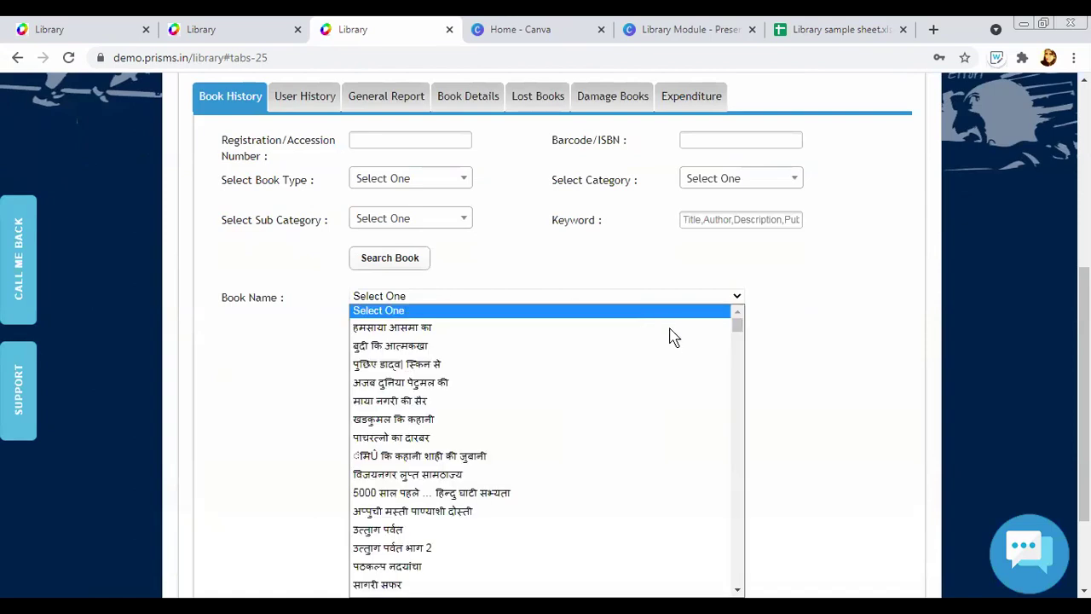
scroll(753, 514, "down", 5)
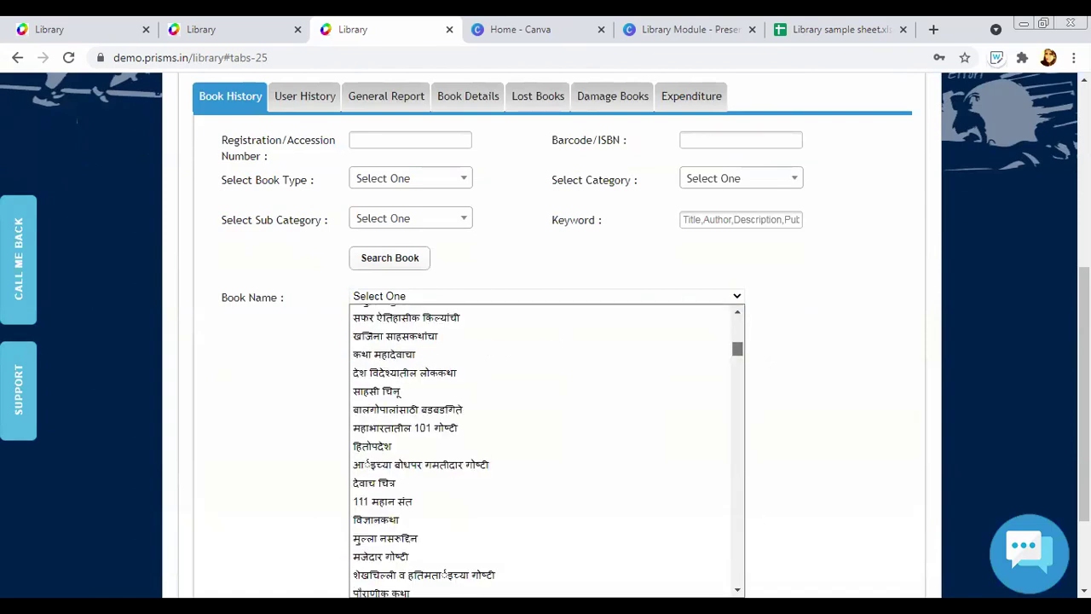
scroll(546, 448, "down", 15)
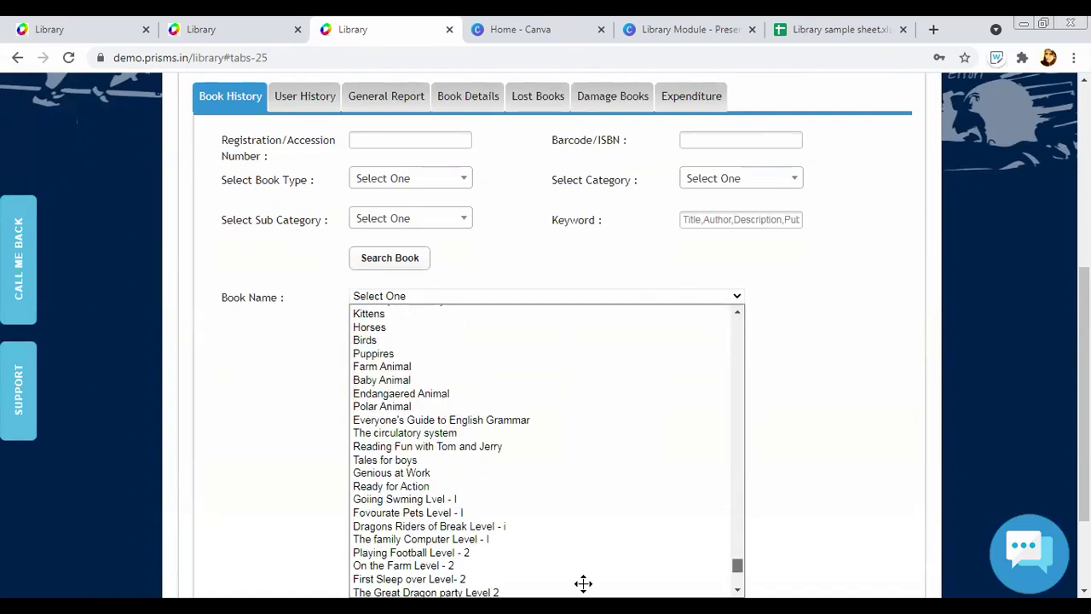
scroll(584, 582, "down", 10)
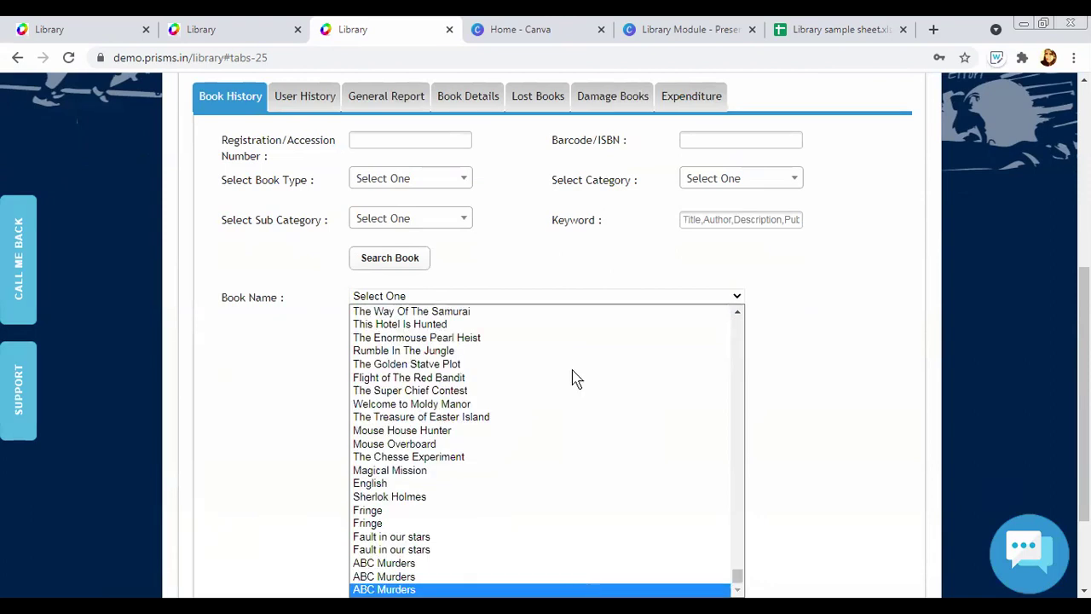
left_click(738, 304)
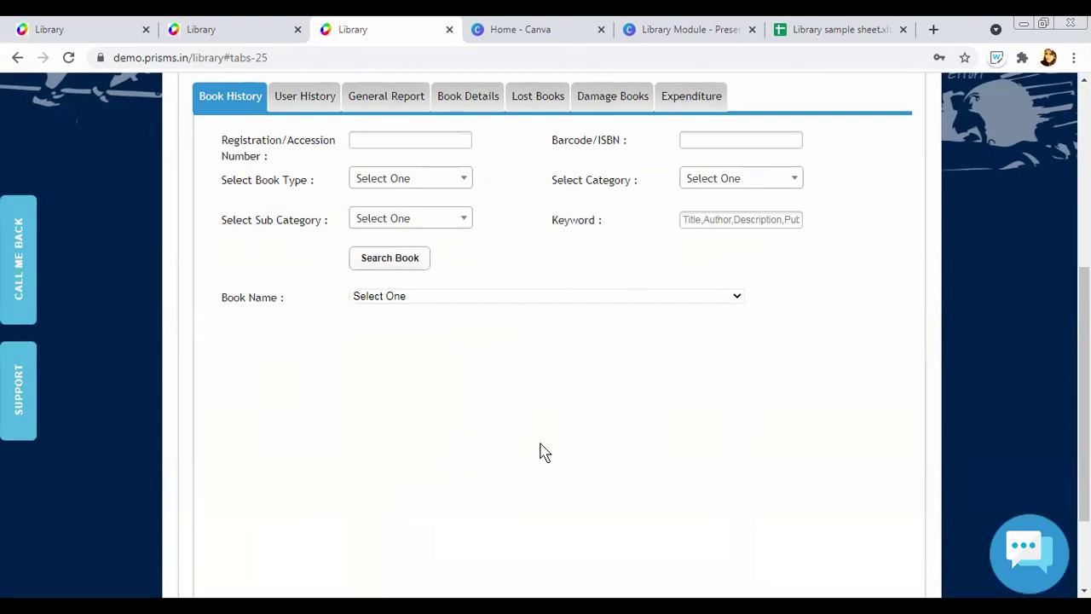
left_click_drag(738, 342, 741, 577)
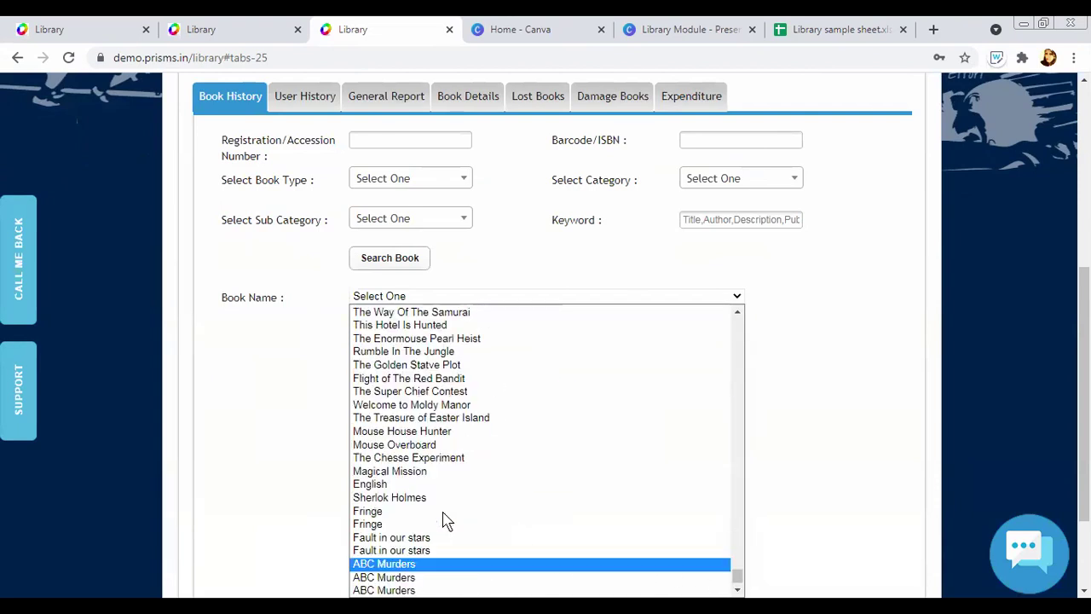
left_click(443, 514)
left_click(412, 322)
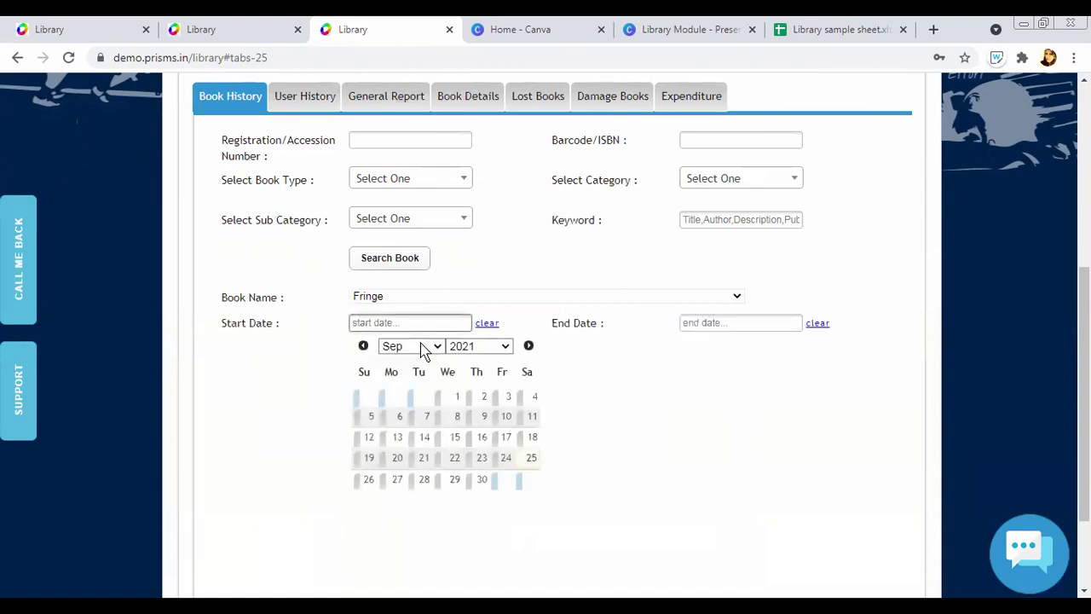
left_click(407, 346)
left_click(389, 358)
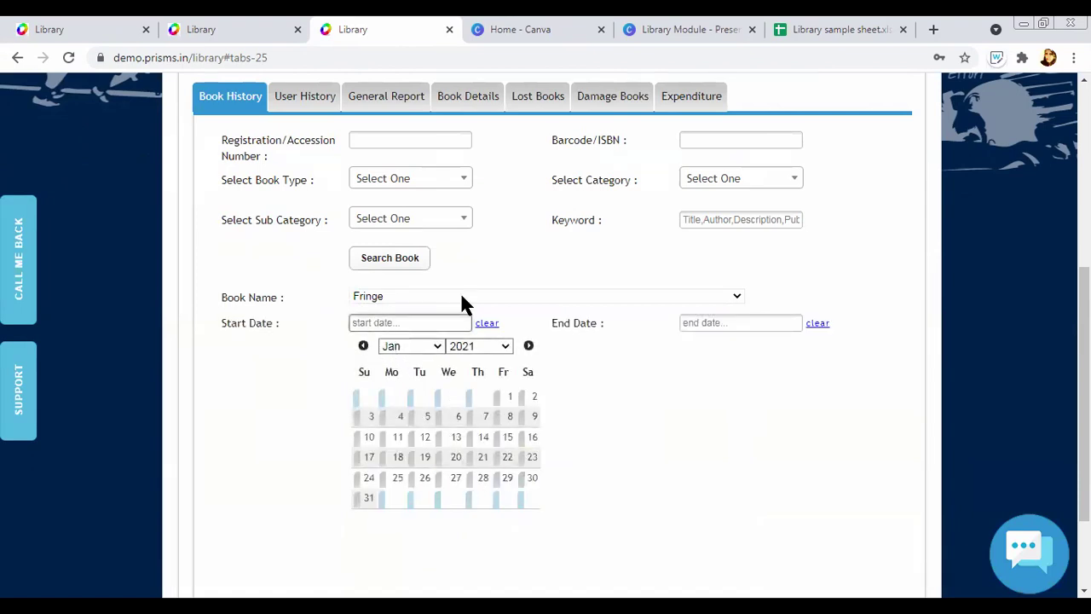
left_click(692, 415)
left_click(731, 220)
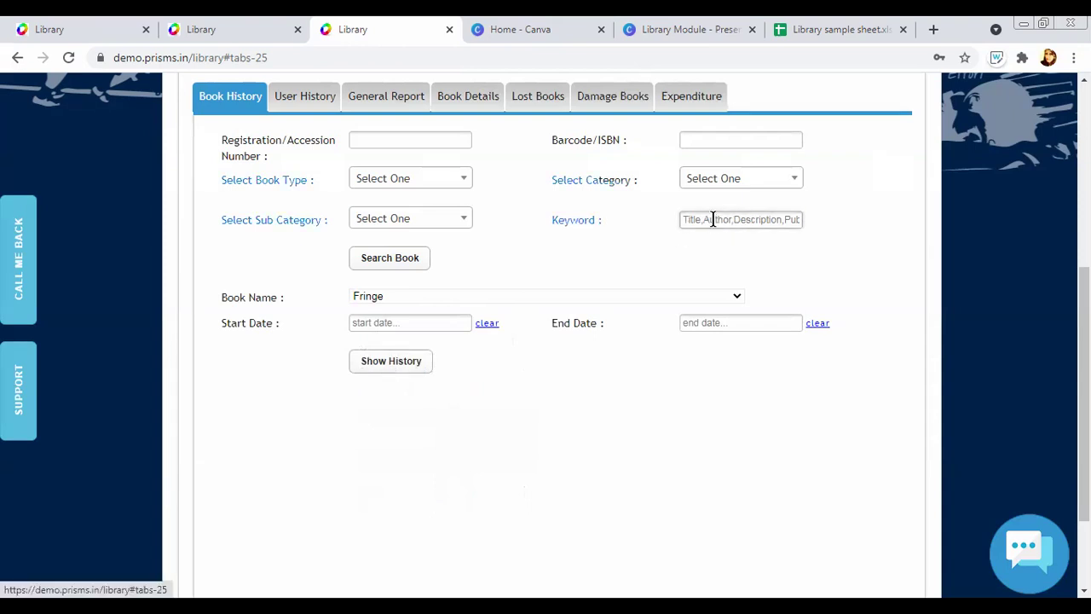
Show the history of Fringe with start date 01-01-2021 and end date 05-09-2021
left_click(377, 321)
left_click(385, 324)
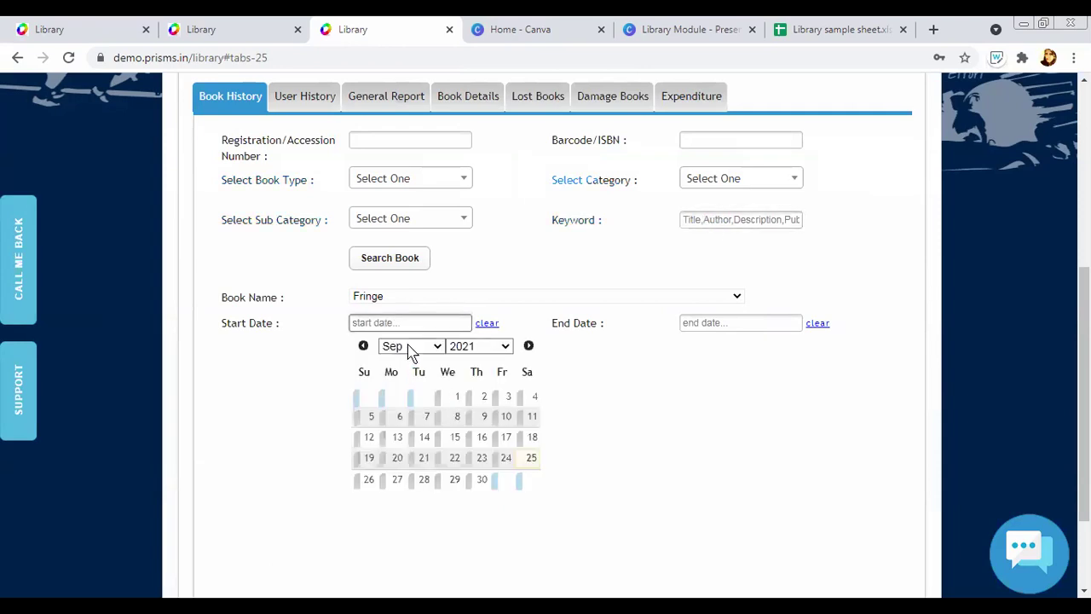
left_click(409, 346)
left_click(407, 362)
left_click(499, 398)
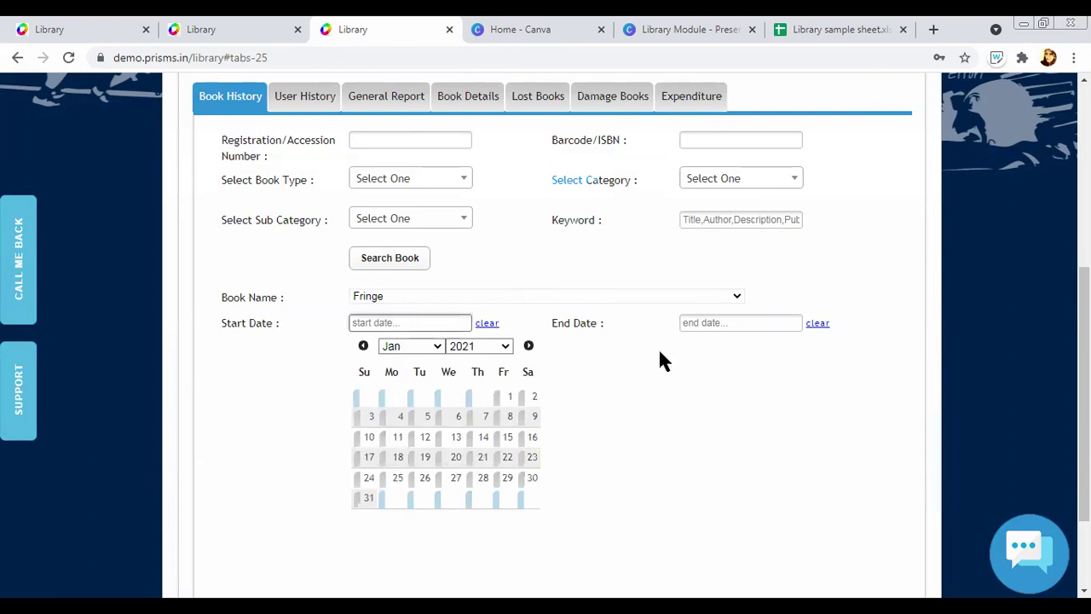
left_click(691, 324)
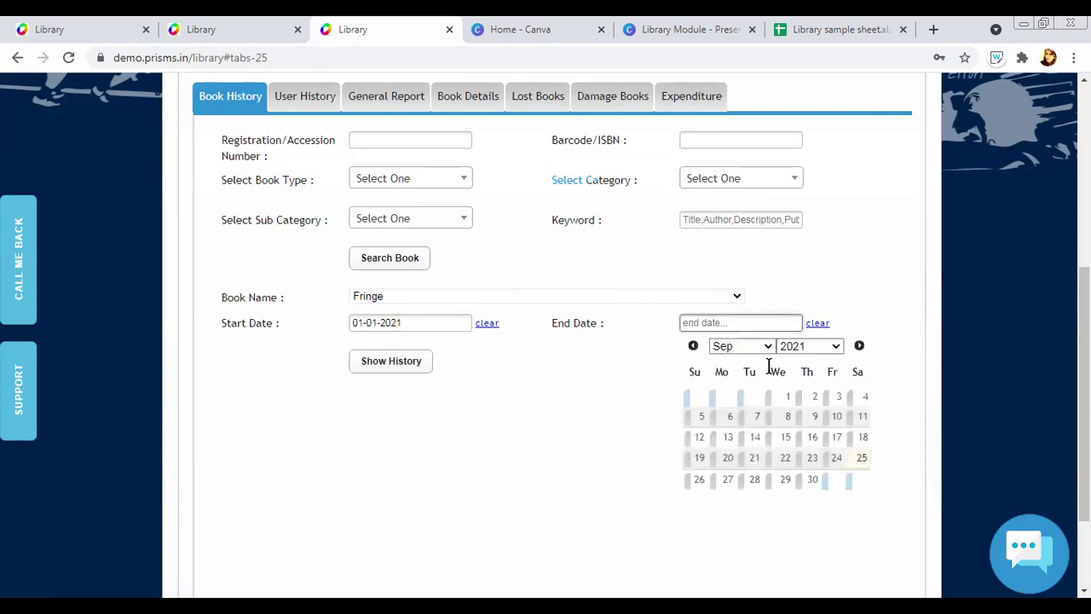
left_click(704, 418)
left_click(421, 367)
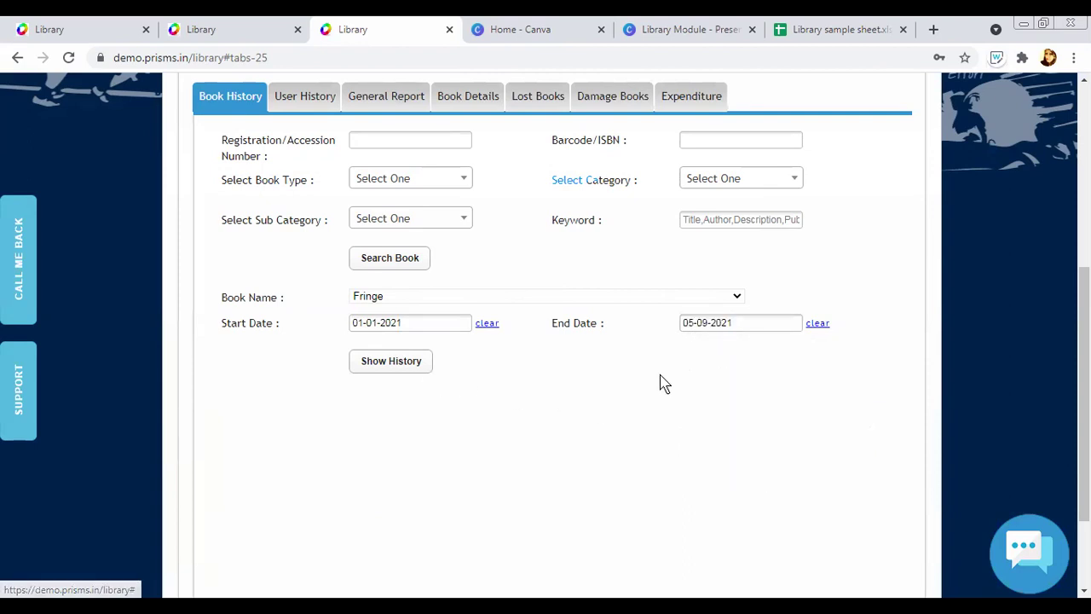
Examine the Book History report's results, including the issue and return details for ABC Murders
scroll(429, 473, "up", 2)
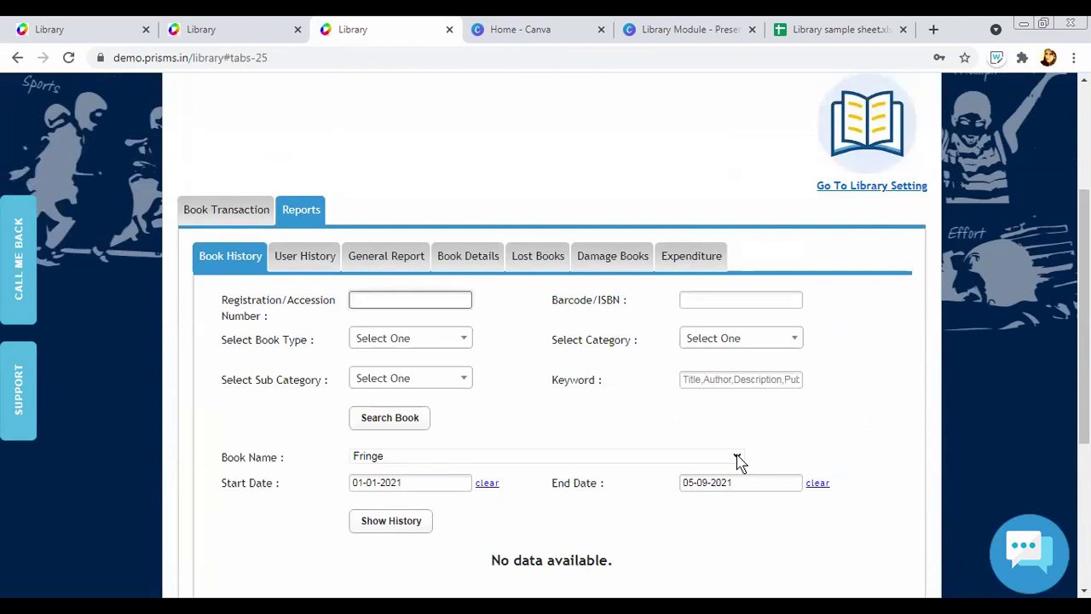
left_click(705, 383)
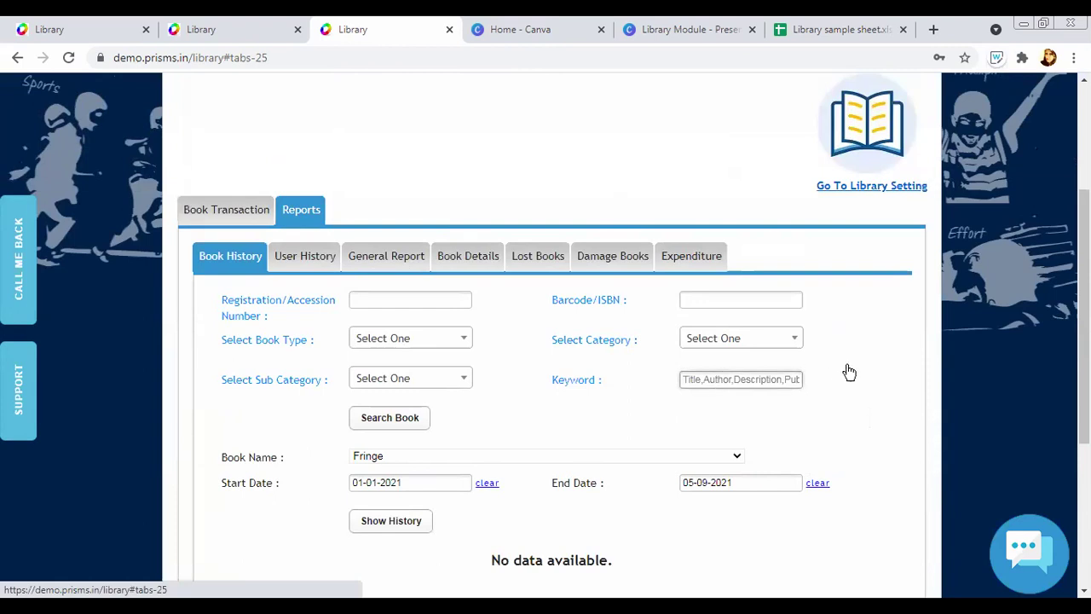
scroll(844, 370, "down", 2)
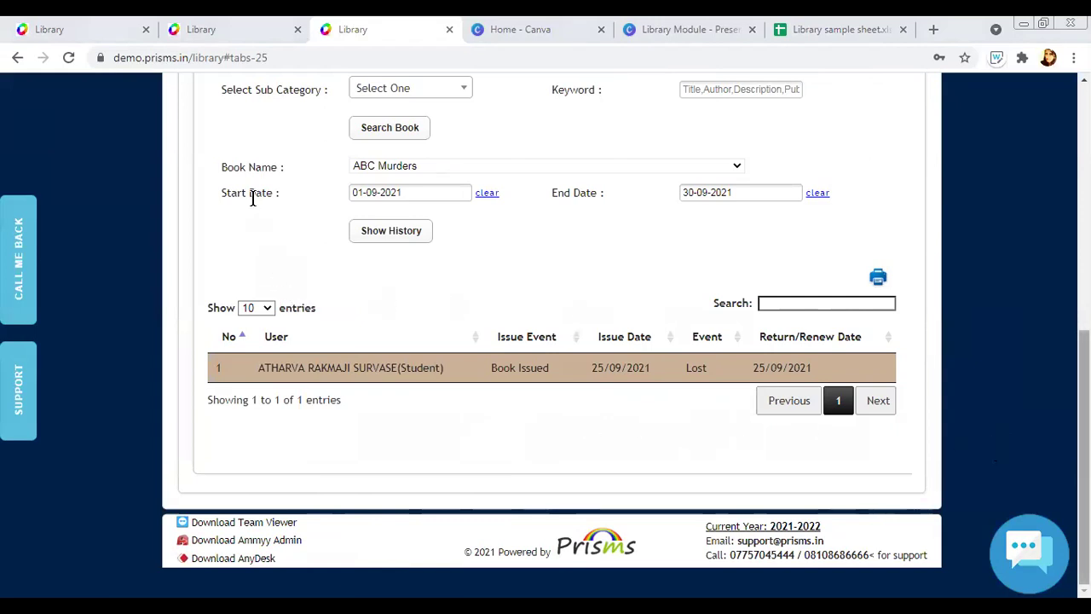
scroll(253, 198, "up", 3)
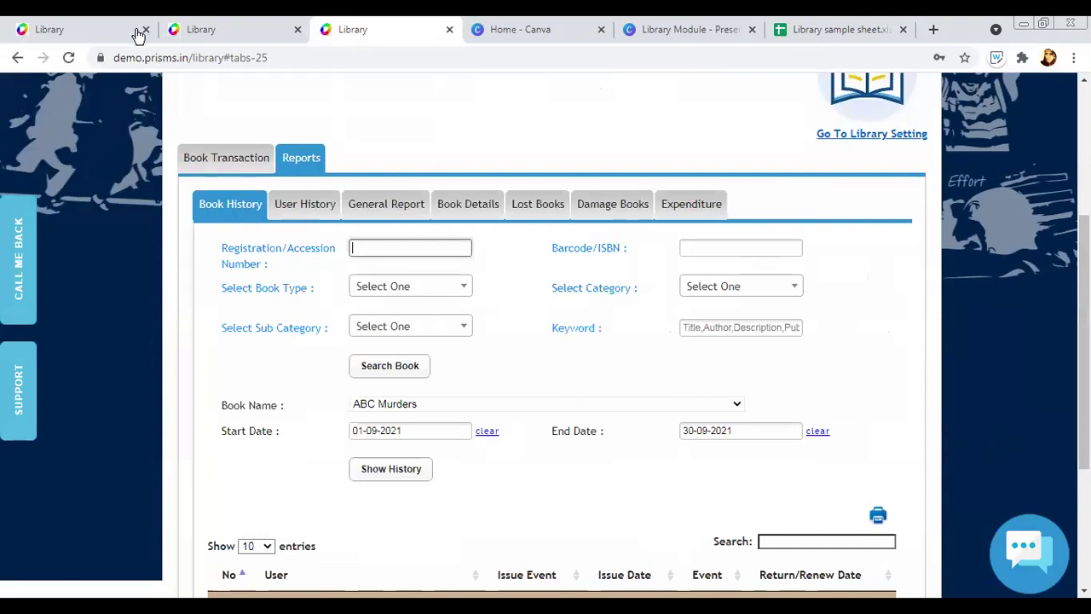
Go back to the book issuing list and open the user assignment form for the first book, हमसाया आसमा का
left_click(238, 171)
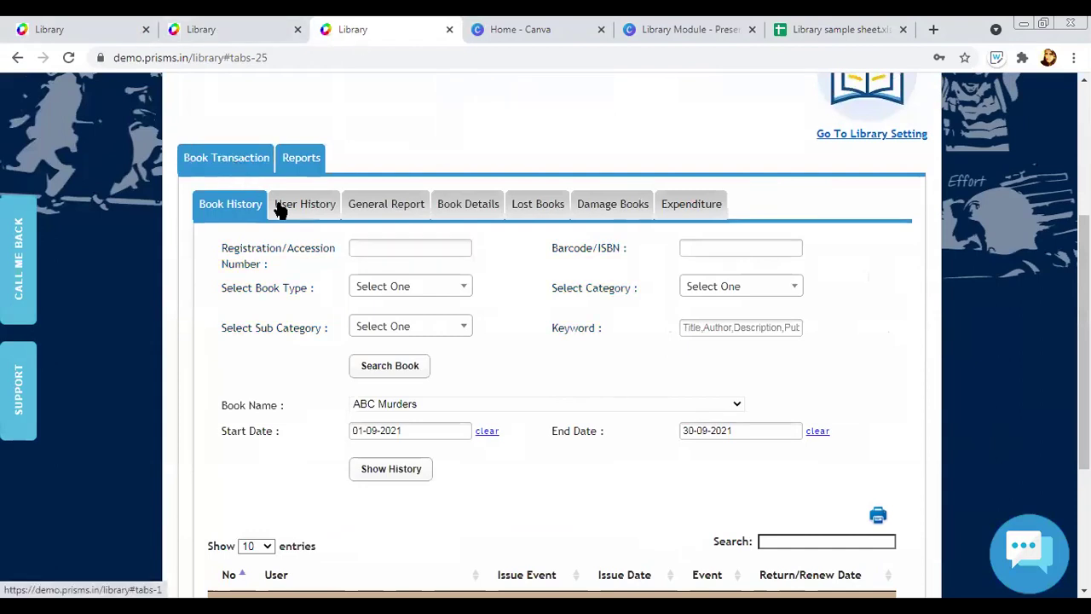
scroll(823, 389, "down", 3)
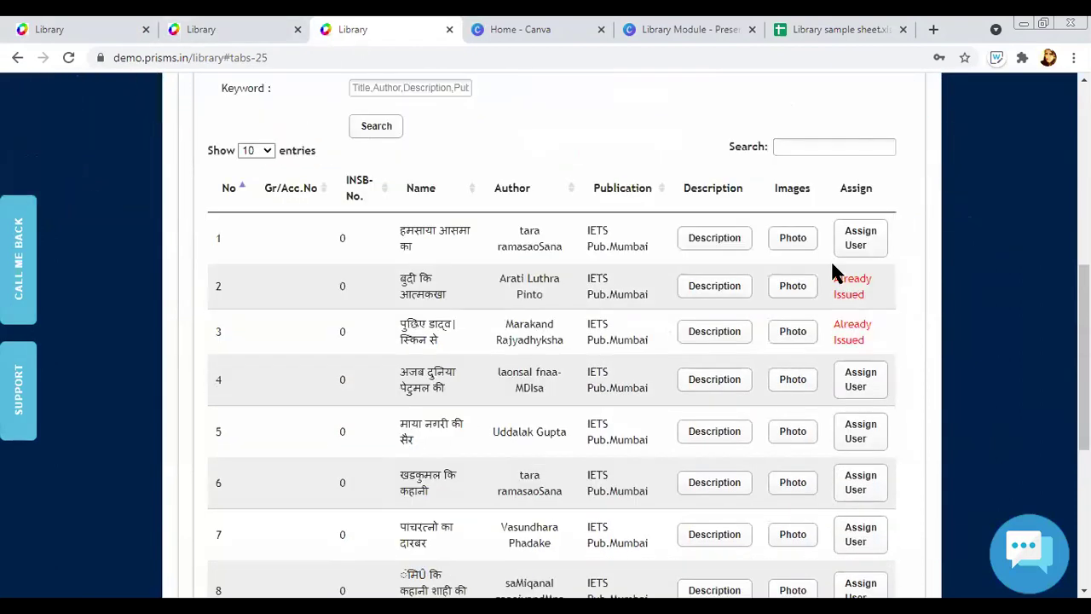
left_click(815, 325)
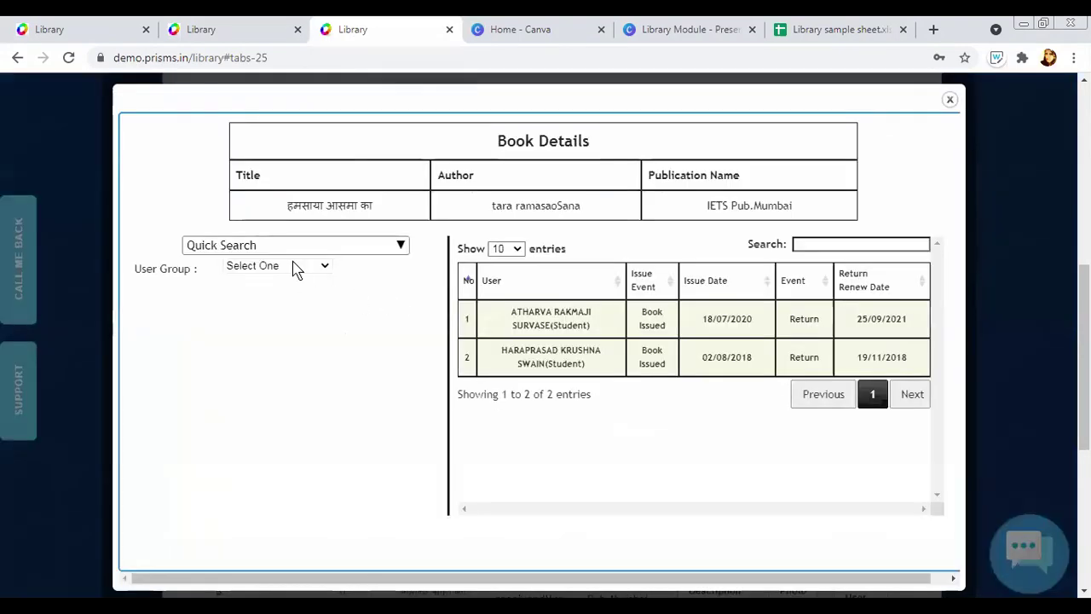
Set the user group to Teacher and the sub group to Teaching, and select the borrowing teacher's name
left_click(282, 266)
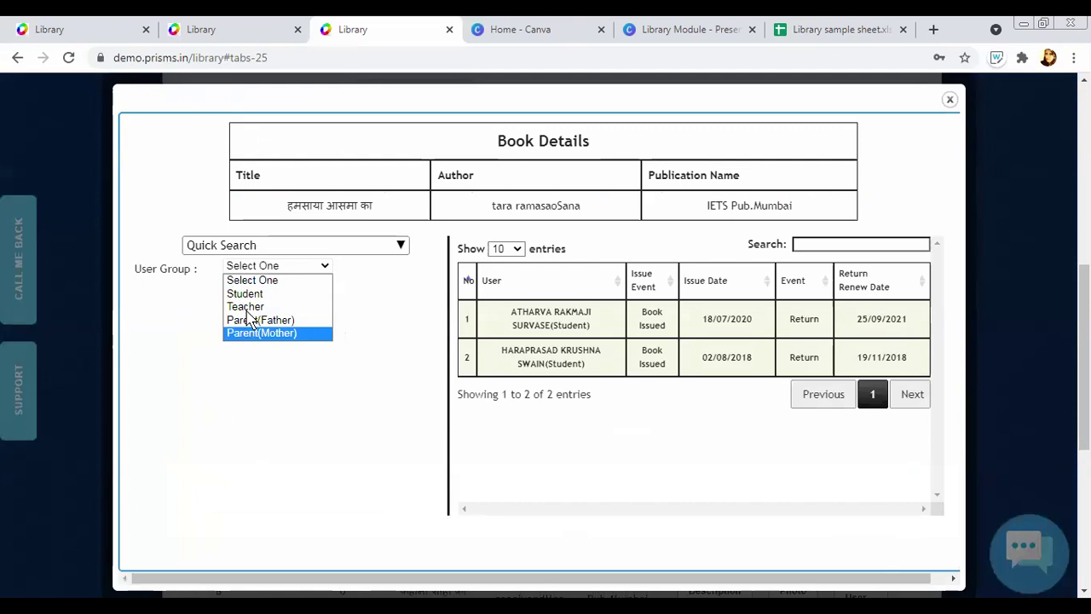
left_click(249, 306)
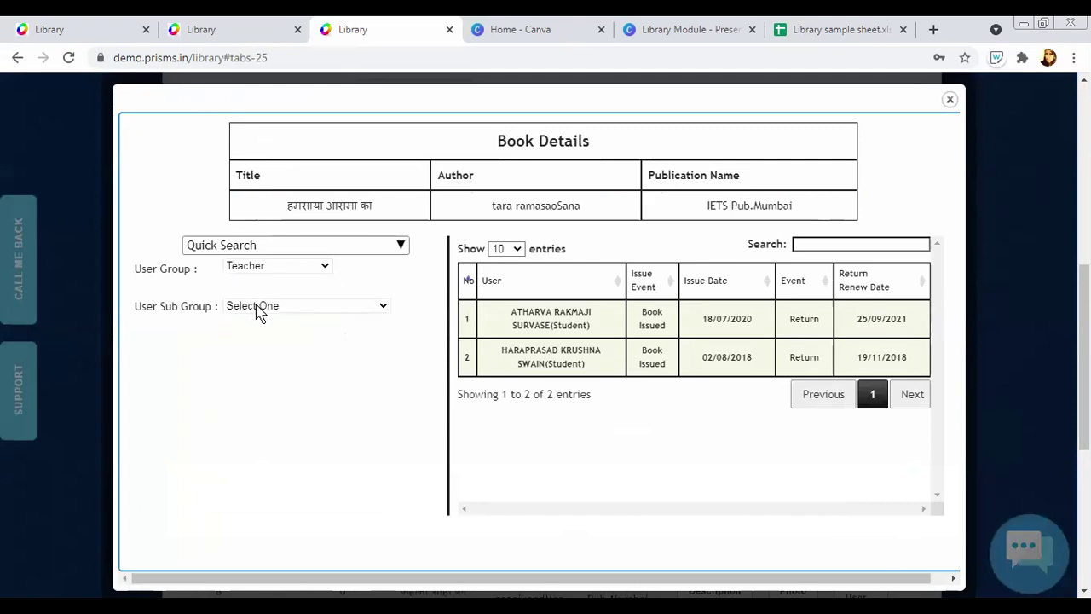
left_click(281, 333)
left_click(285, 345)
left_click(285, 400)
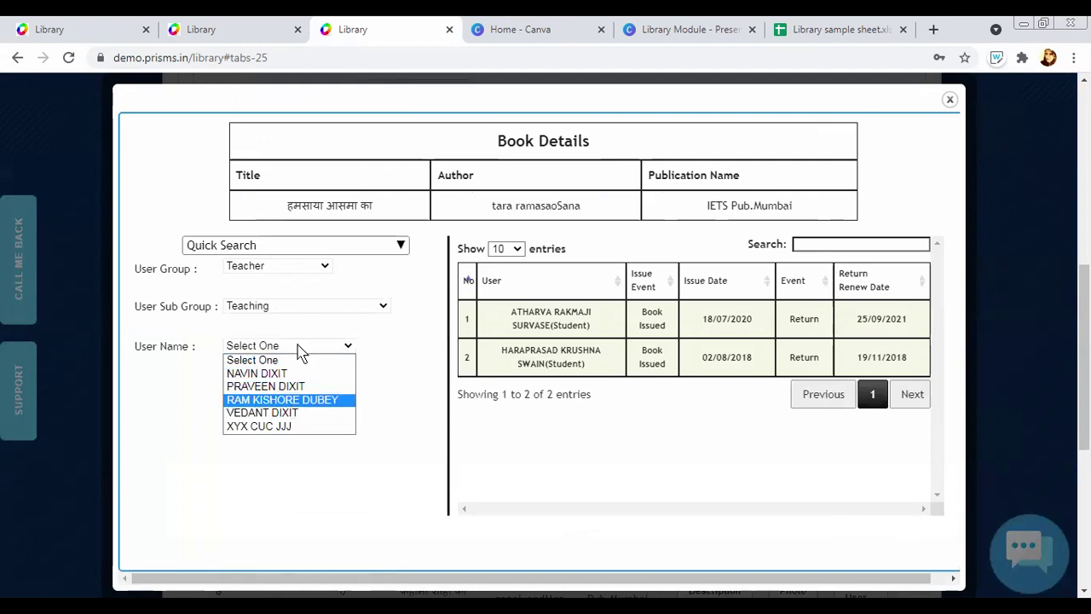
left_click(302, 342)
left_click(281, 412)
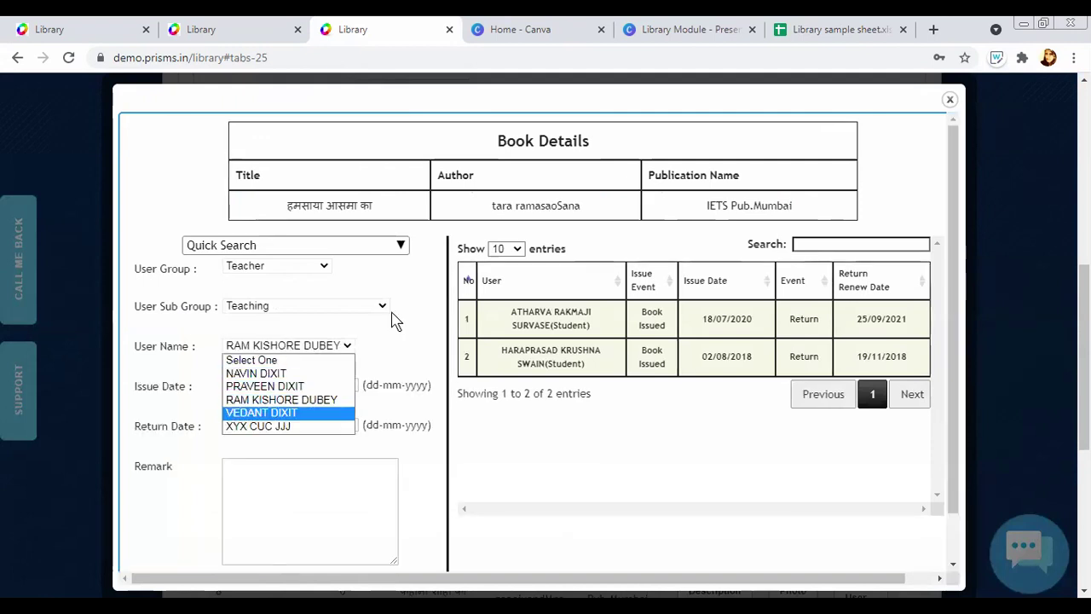
Review the book assignment form, checking the borrower selection, issue date, return date and remark field
scroll(389, 316, "down", 1)
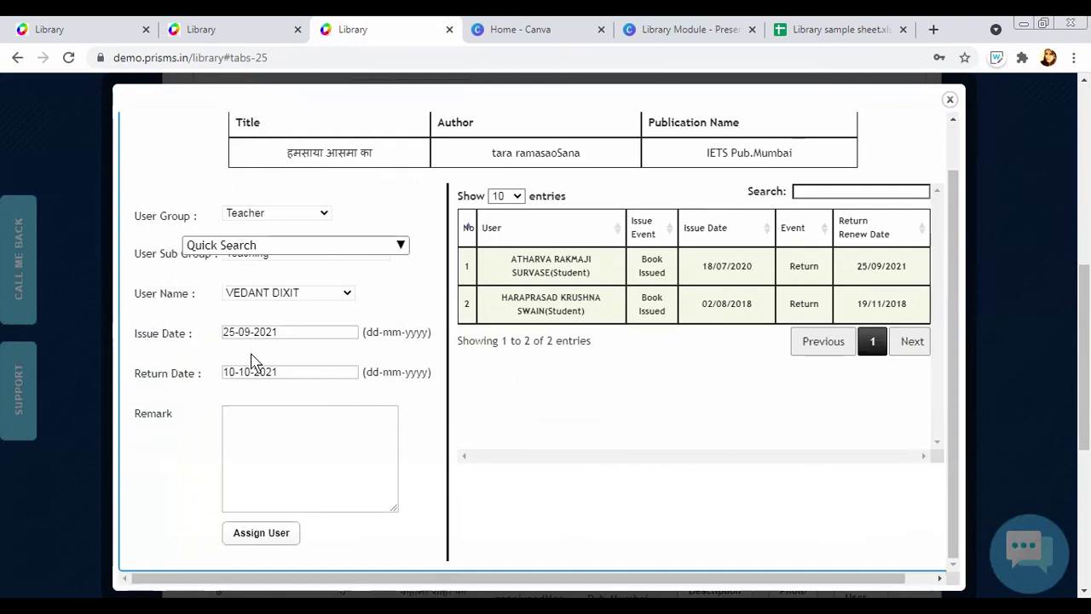
scroll(272, 333, "up", 3)
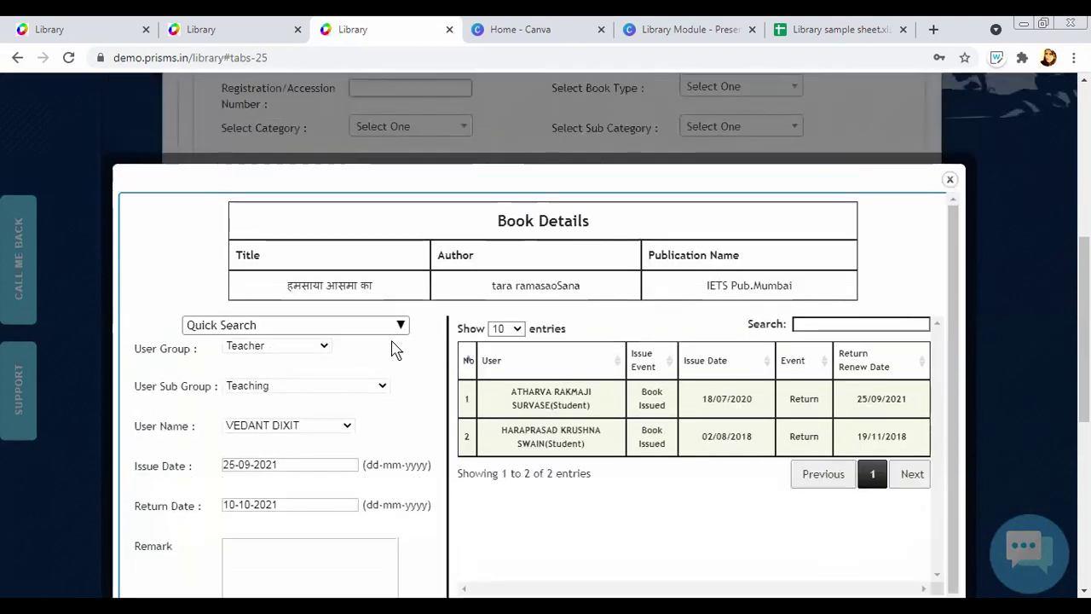
scroll(271, 349, "down", 1)
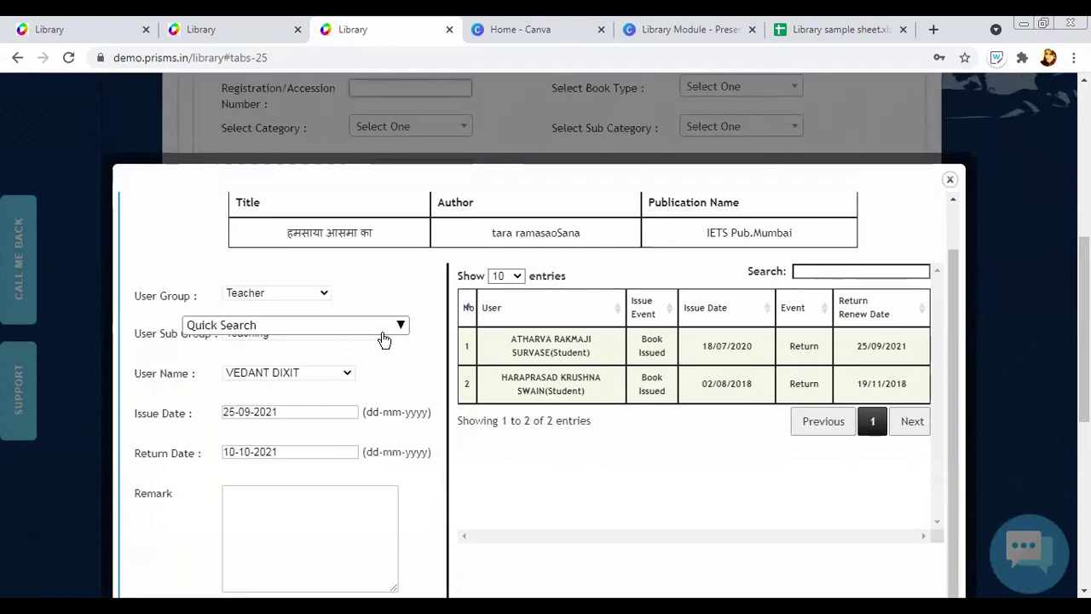
scroll(383, 339, "up", 1)
scroll(294, 356, "down", 1)
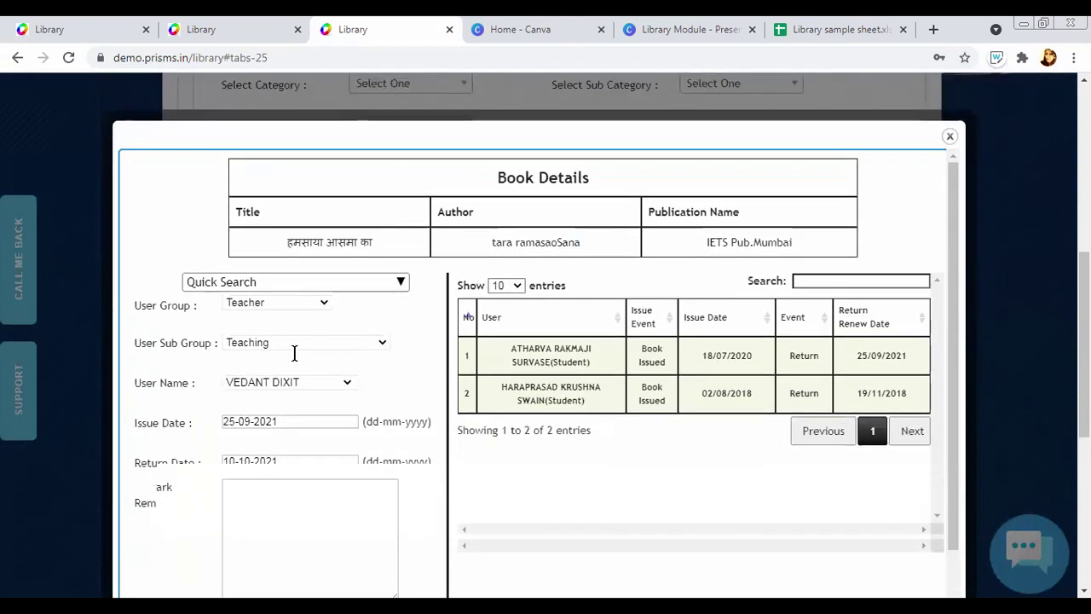
scroll(383, 285, "down", 2)
scroll(383, 392, "down", 1)
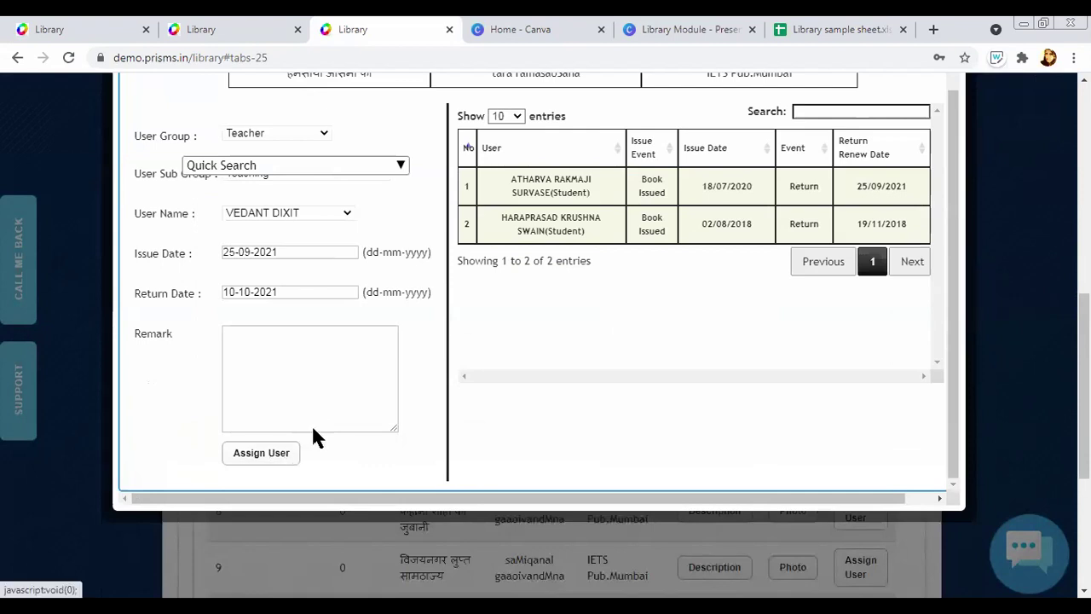
Assign the book to the selected teacher, then open the Book History report
left_click(692, 147)
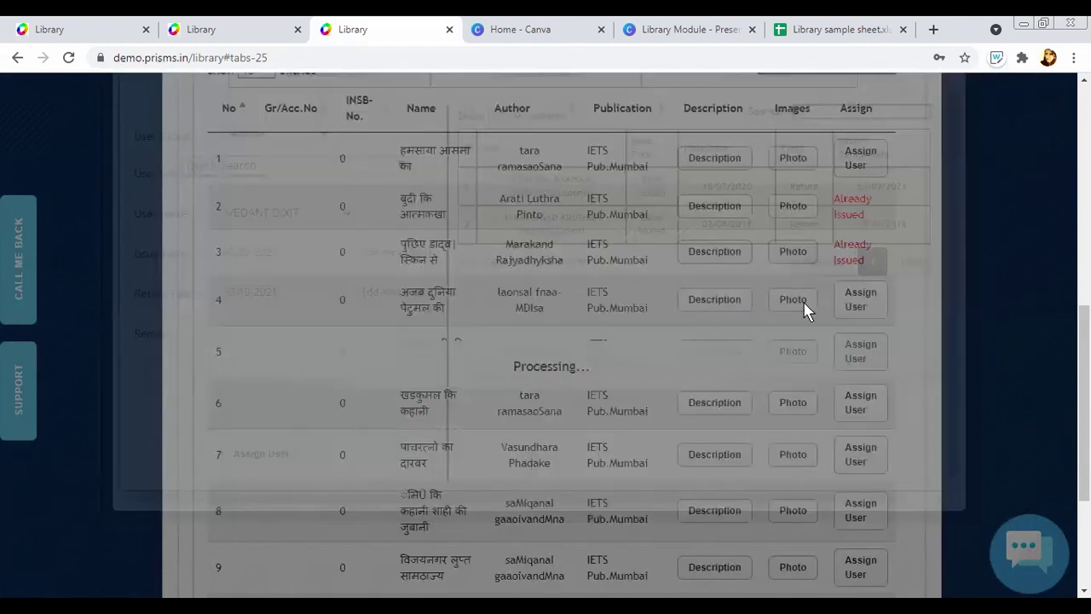
scroll(339, 195, "up", 3)
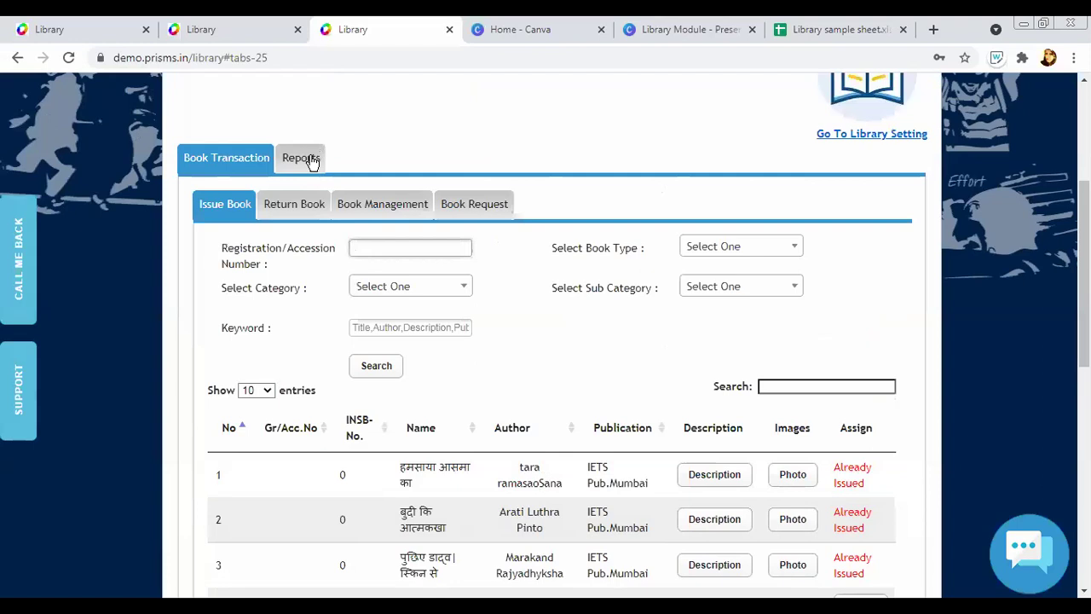
left_click(269, 22)
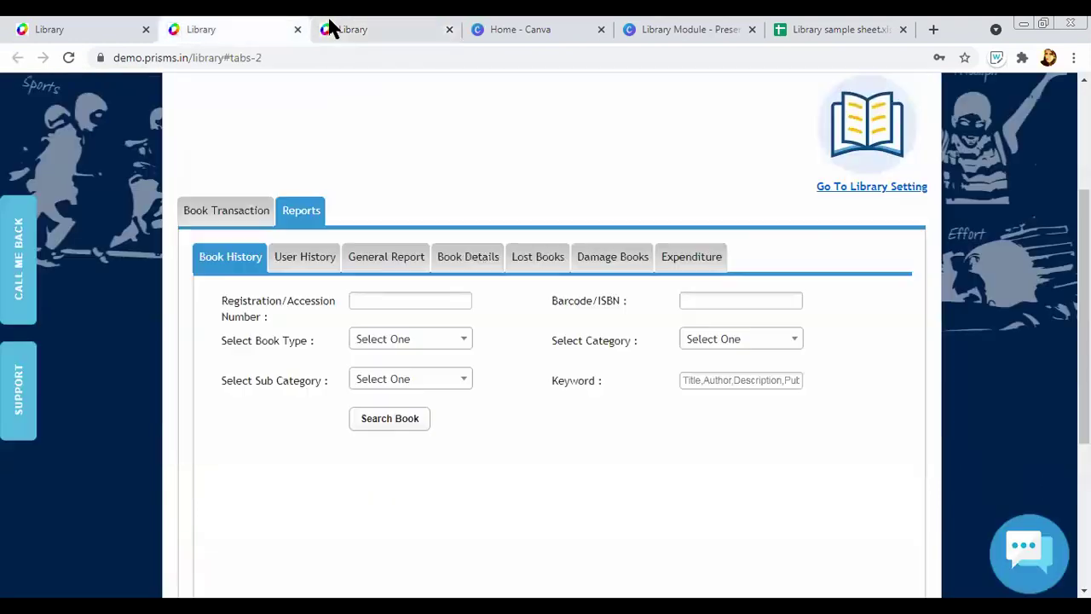
key("ctrl+Tab")
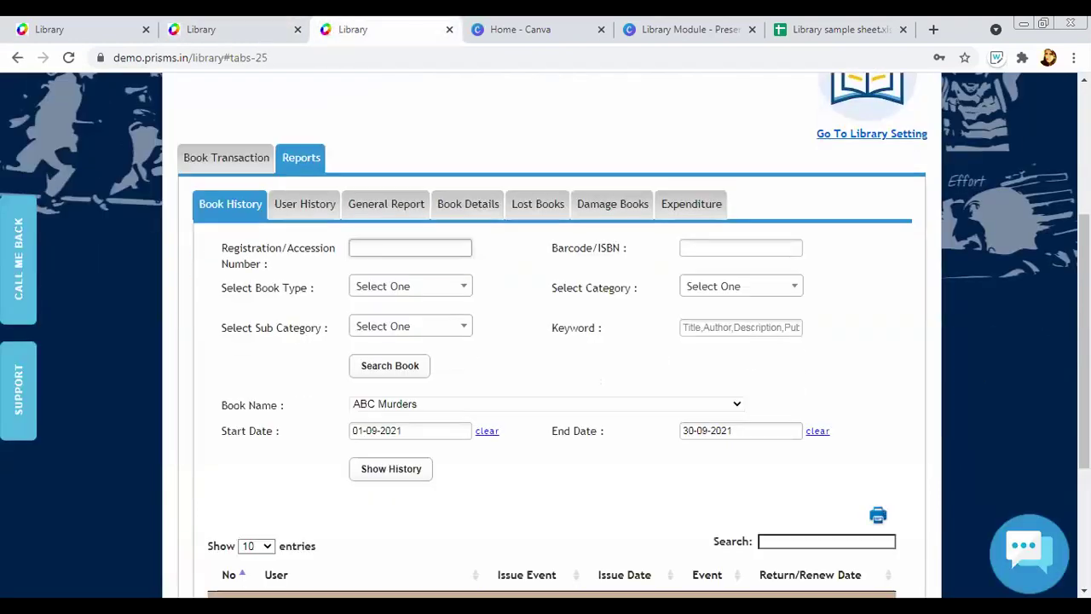
scroll(954, 356, "down", 2)
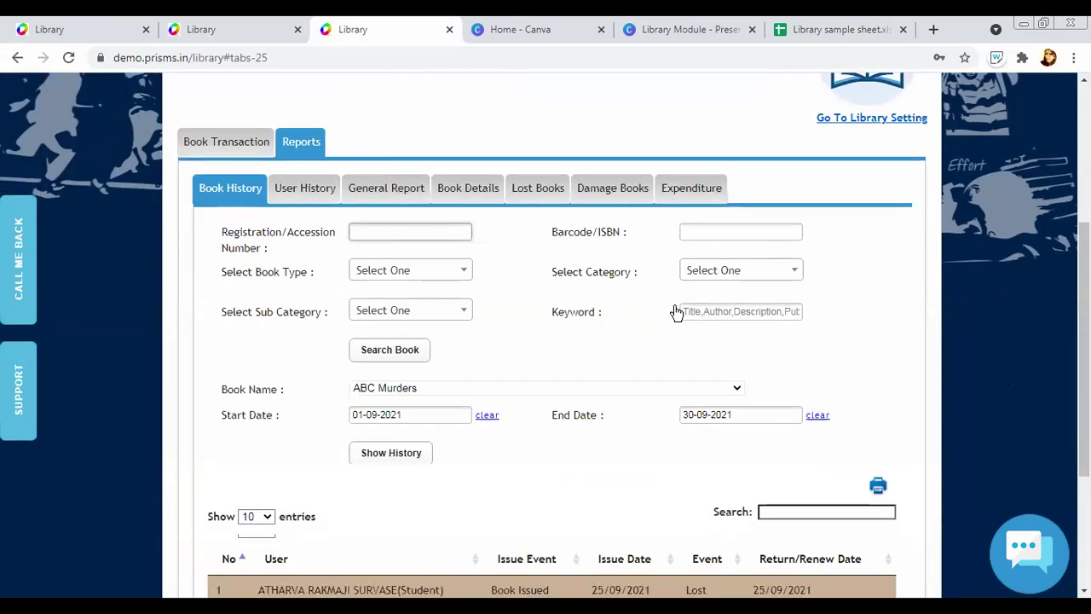
Switch to the other library page and open the user assignment form for the first book, हमसाया आसमा का, in the issuing list
key("ctrl+shift+Tab")
scroll(368, 341, "up", 2)
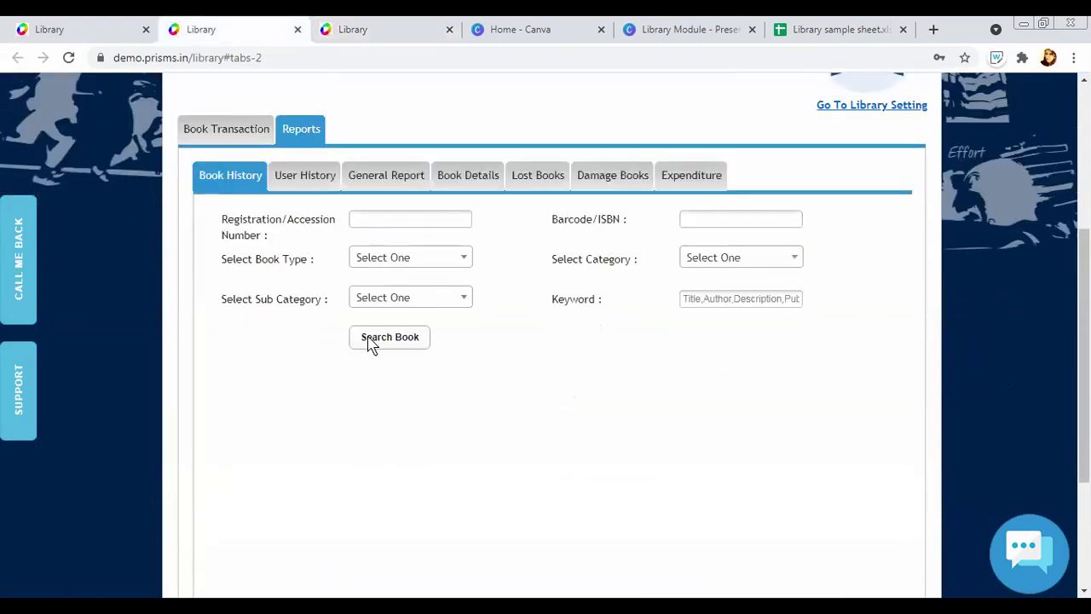
left_click(307, 177)
left_click(314, 127)
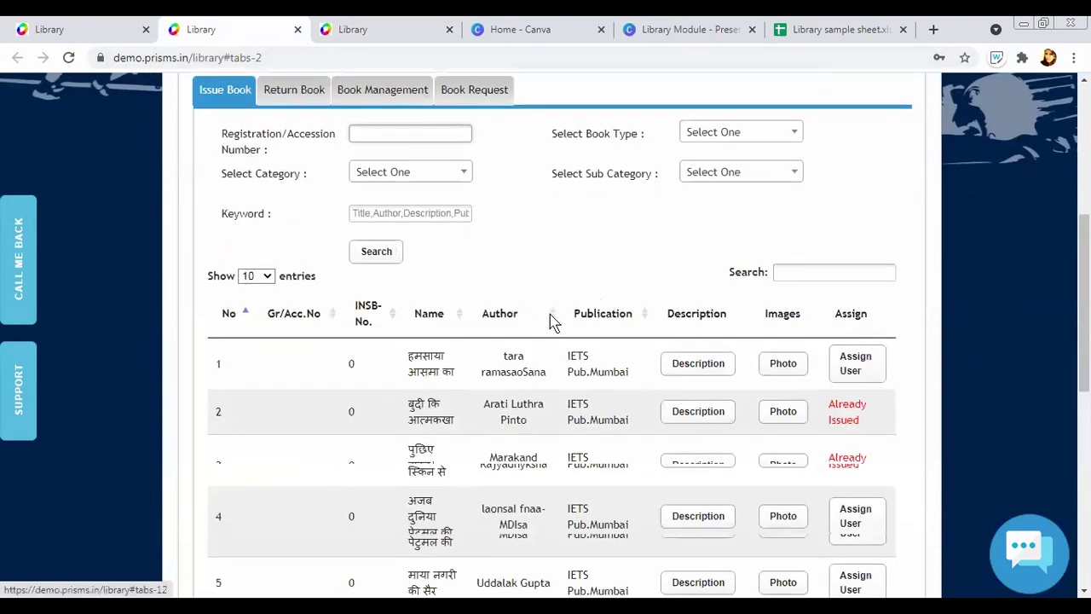
scroll(550, 316, "down", 1)
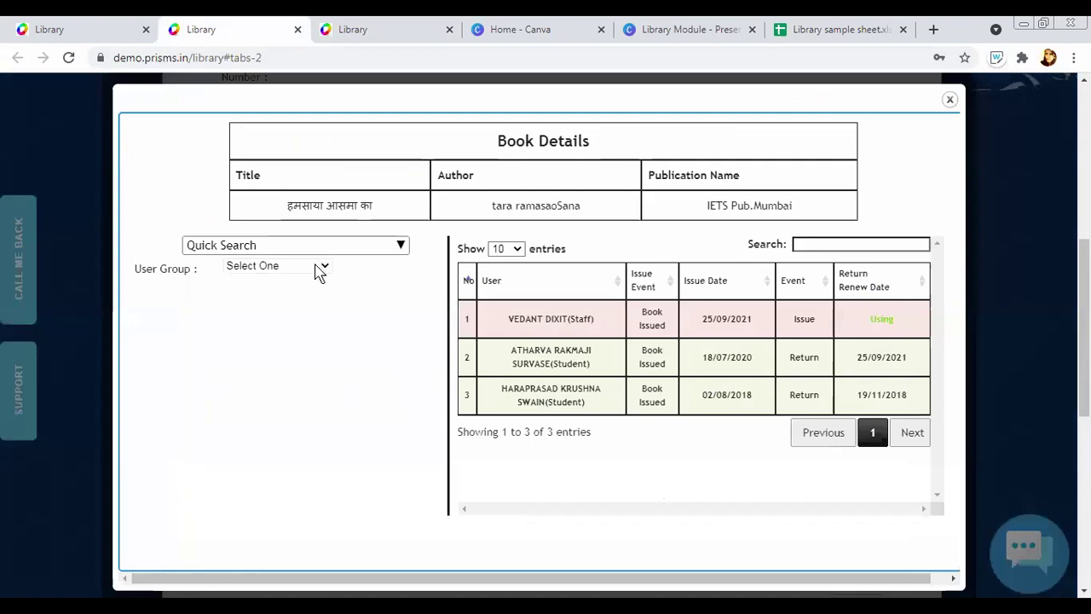
Set the borrower's user group to Parent(Father) and the user sub group to X-DAFFODIL
left_click(277, 266)
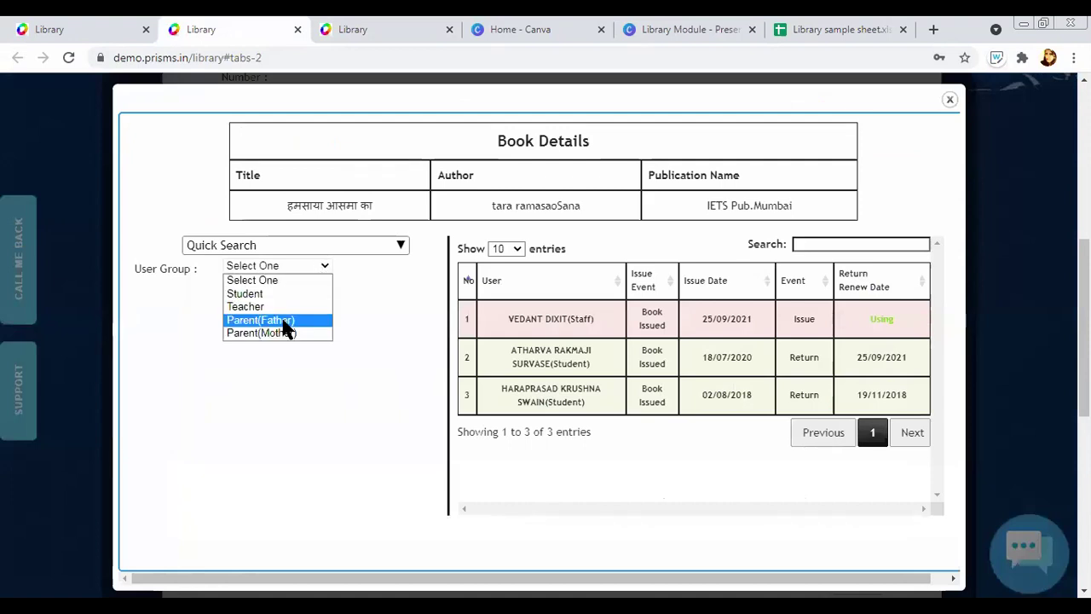
left_click(291, 320)
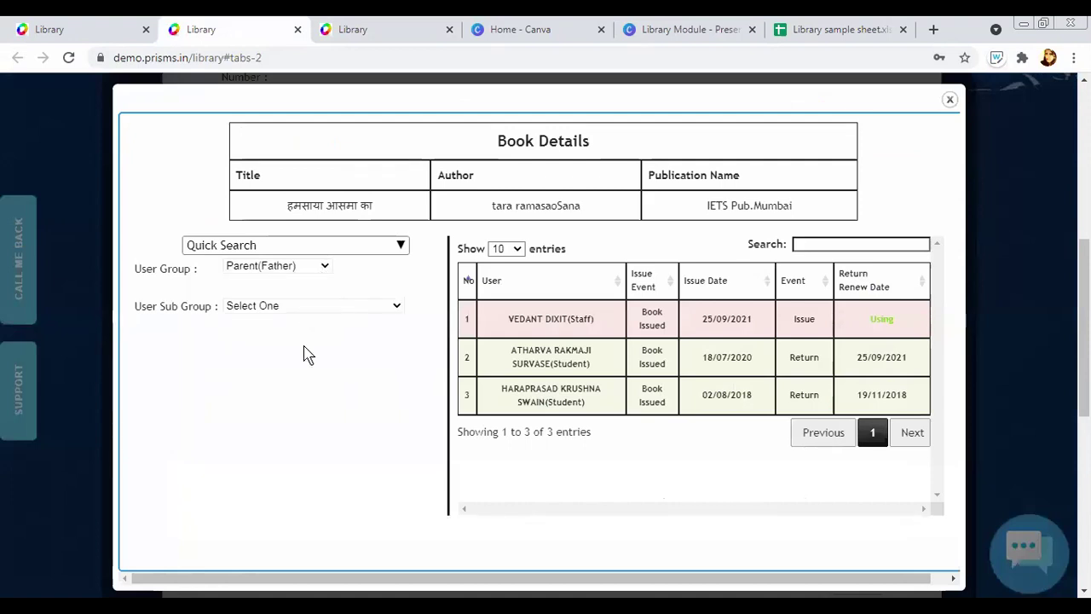
left_click(334, 307)
left_click(401, 291)
left_click(341, 305)
left_click(366, 366)
scroll(298, 290, "down", 1)
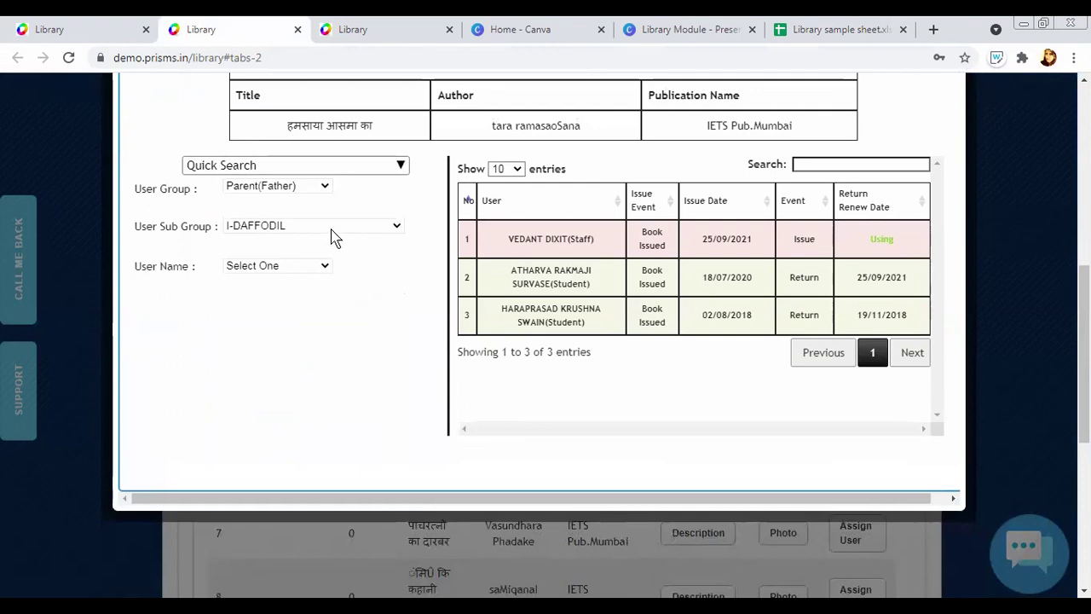
left_click(256, 226)
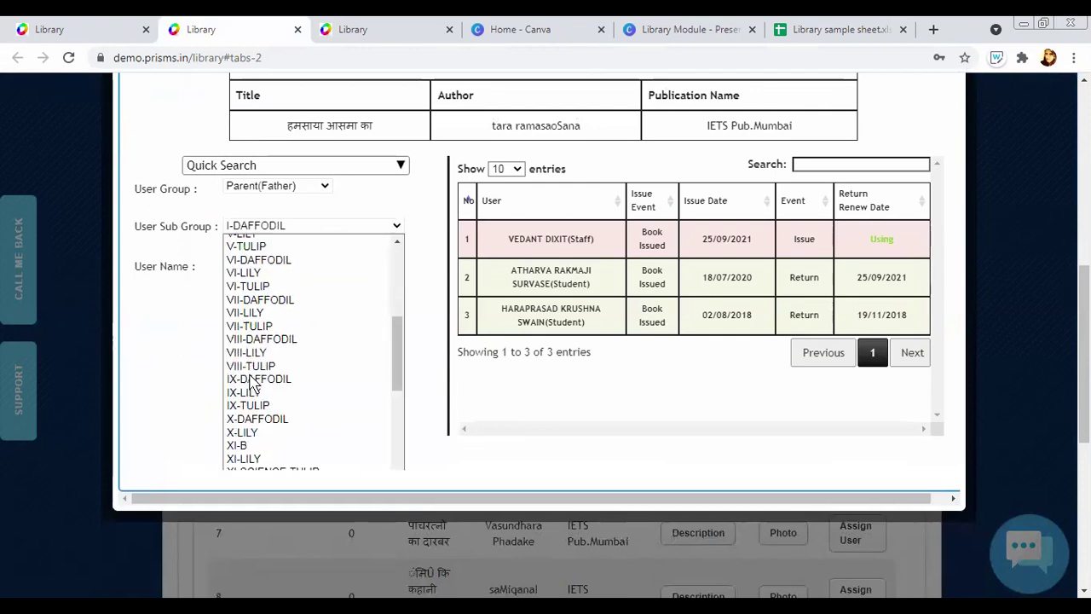
scroll(257, 332, "down", 1)
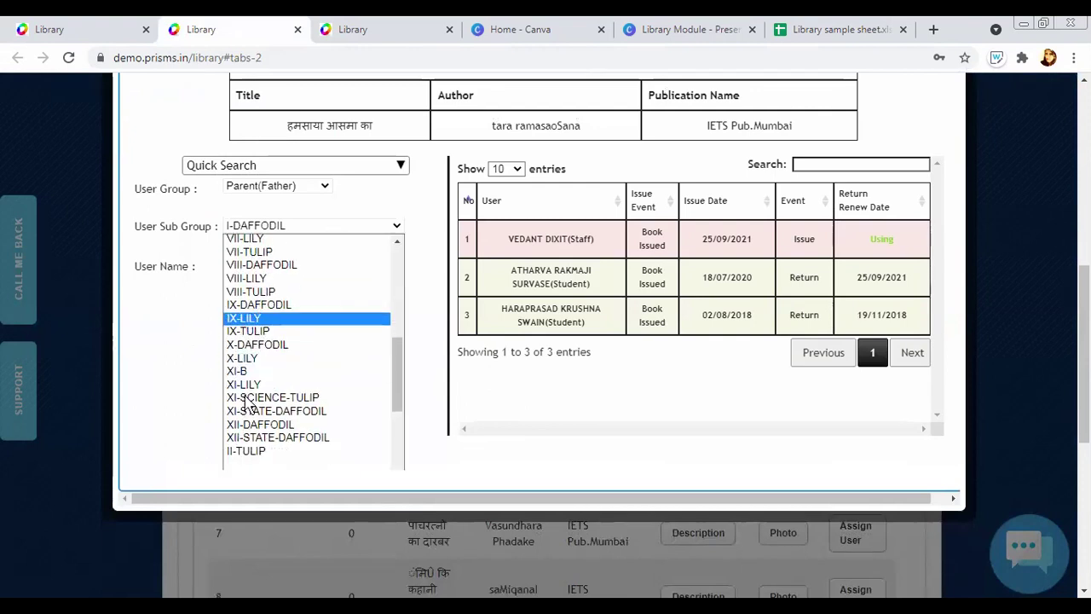
left_click(256, 344)
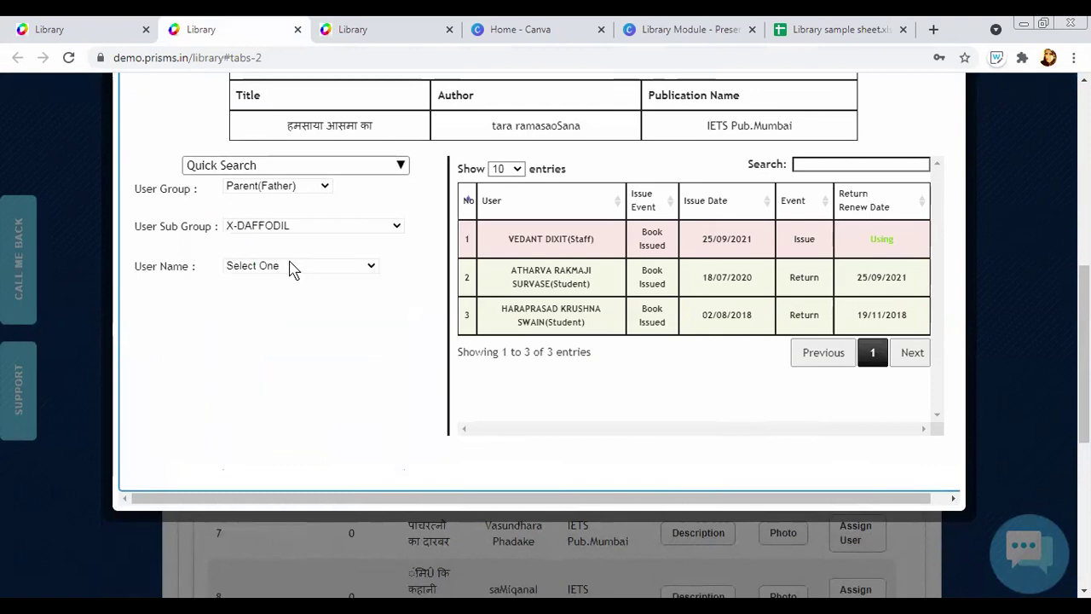
Select the borrowing parent's name in the assignment form
left_click(290, 267)
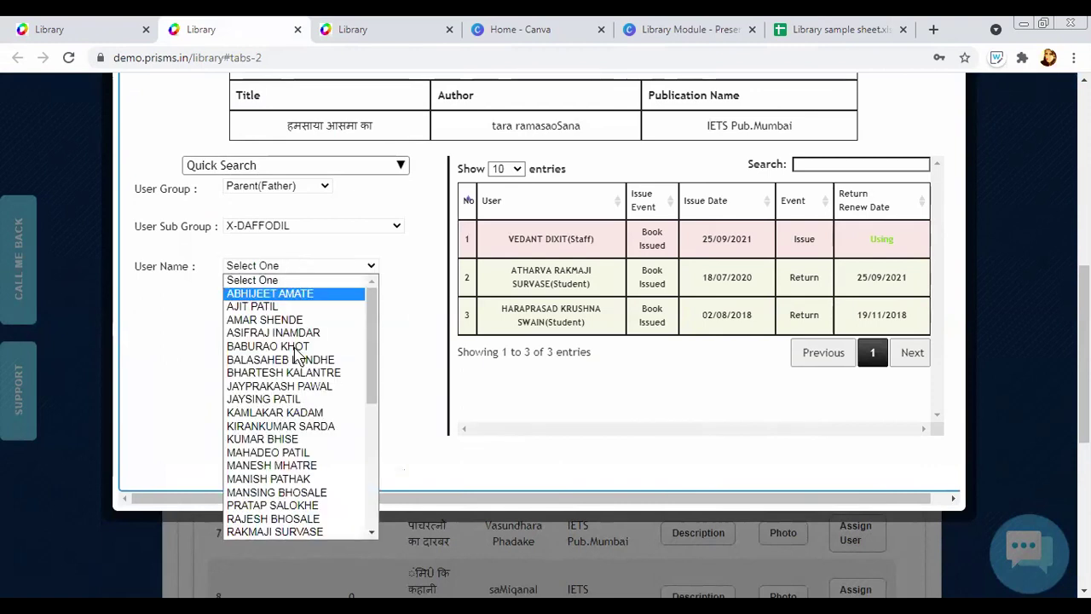
left_click(349, 341)
scroll(352, 332, "down", 1)
Open the library settings and examine which user groups have access enabled in the Access Policy list
scroll(352, 336, "up", 3)
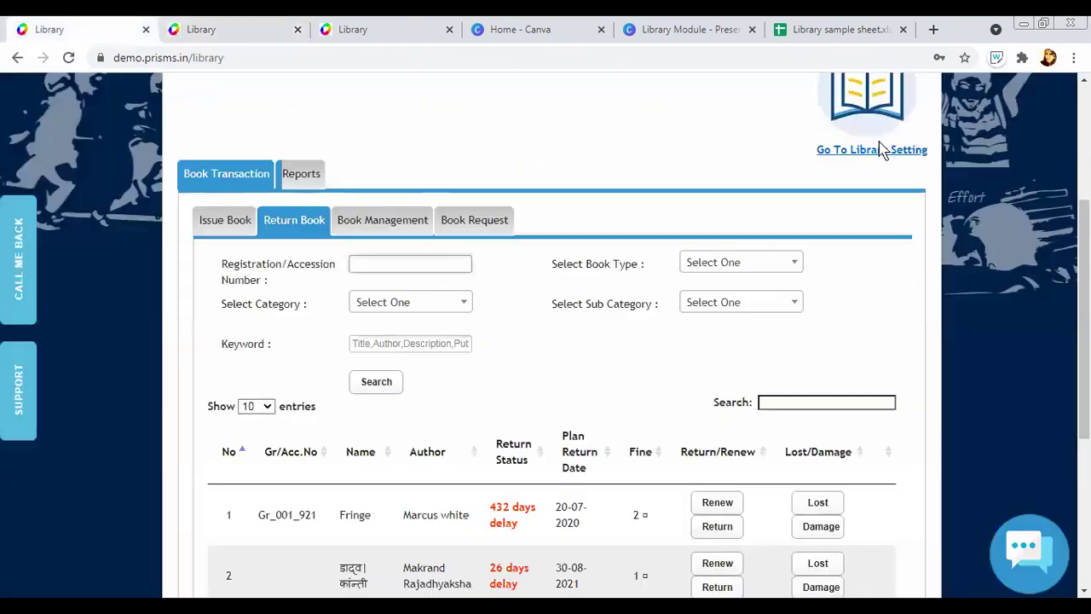
left_click(844, 157)
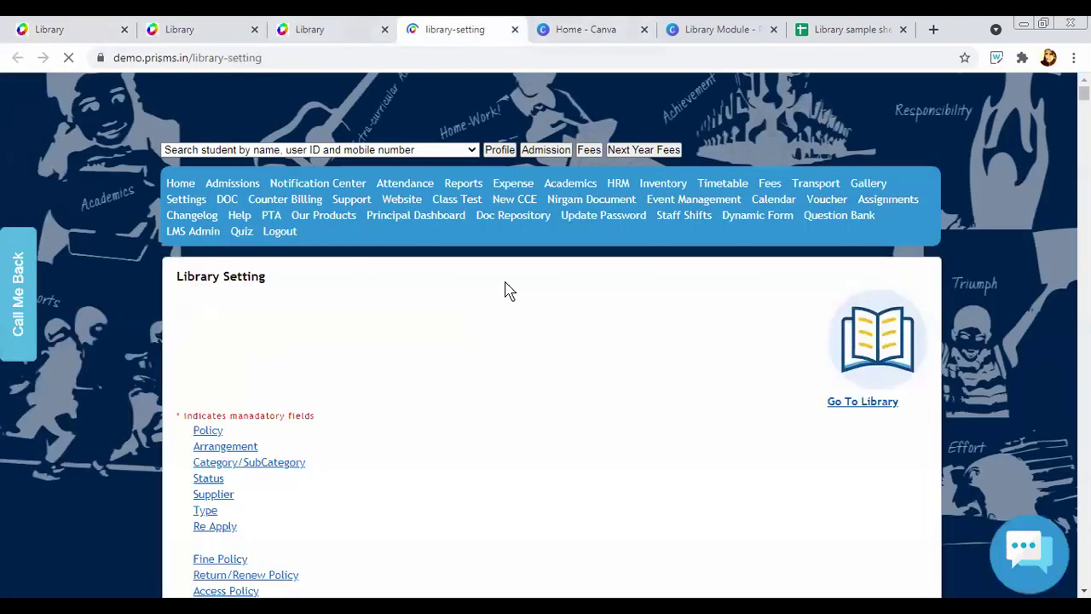
scroll(652, 281, "down", 6)
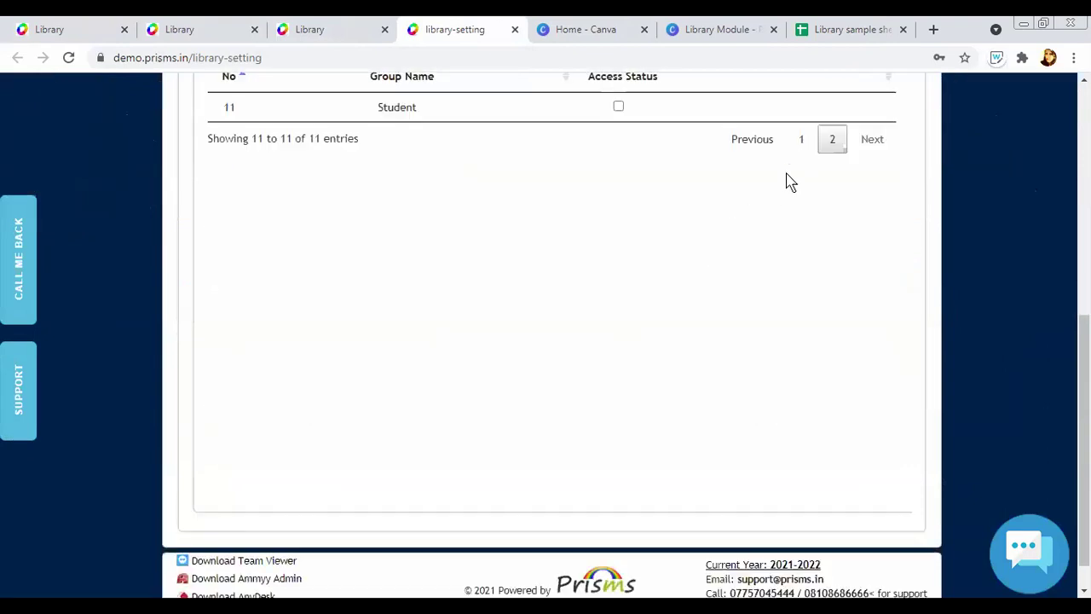
left_click(801, 139)
scroll(594, 328, "up", 1)
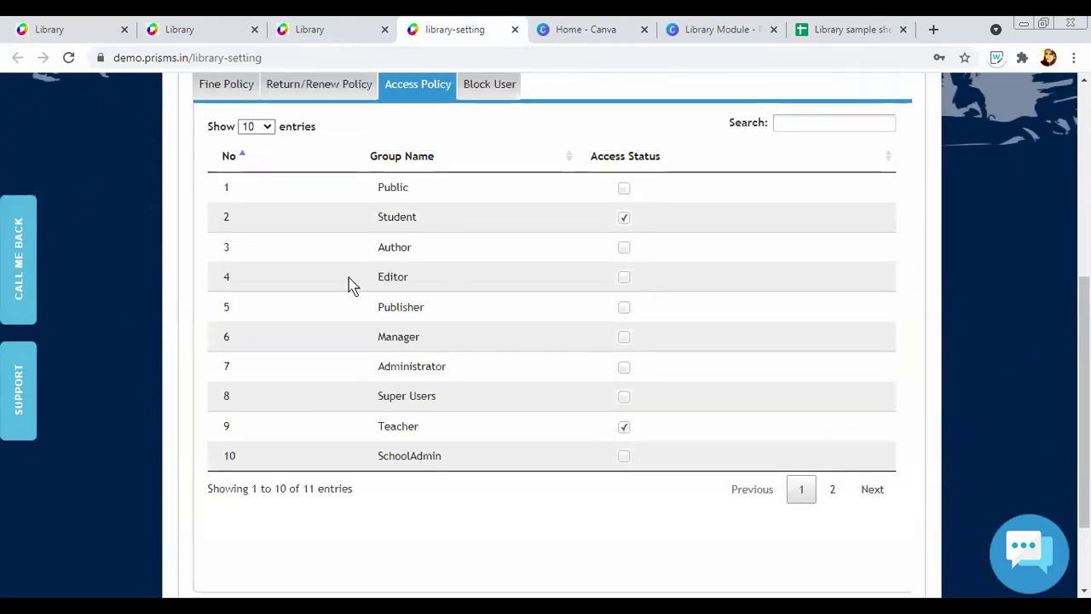
scroll(275, 200, "up", 2)
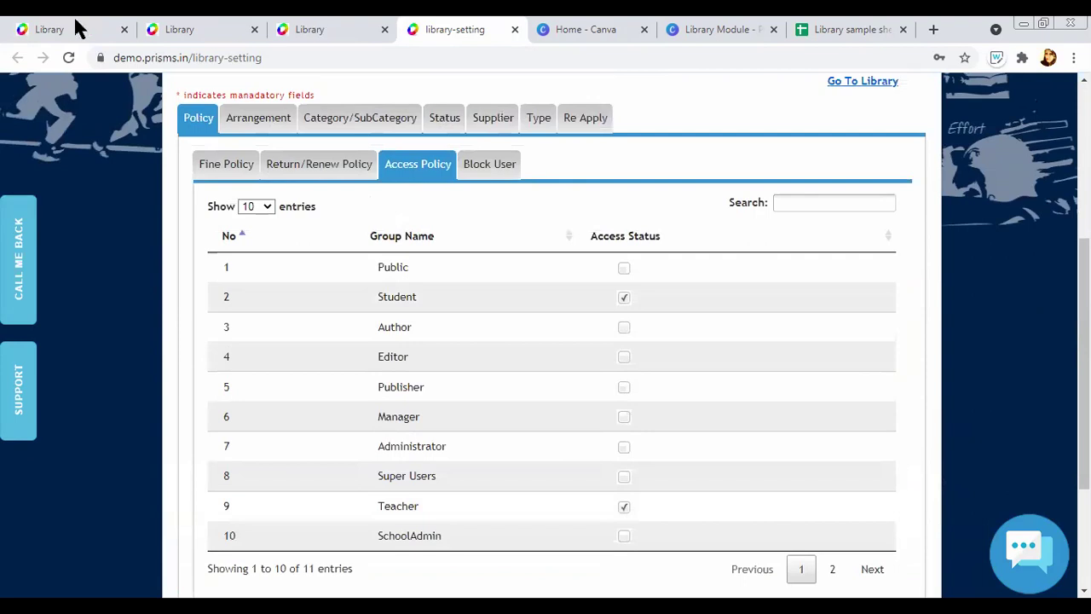
scroll(331, 88, "up", 2)
Return to the parent's book assignment form and highlight the book title हमसाया आसमा का
left_click(192, 30)
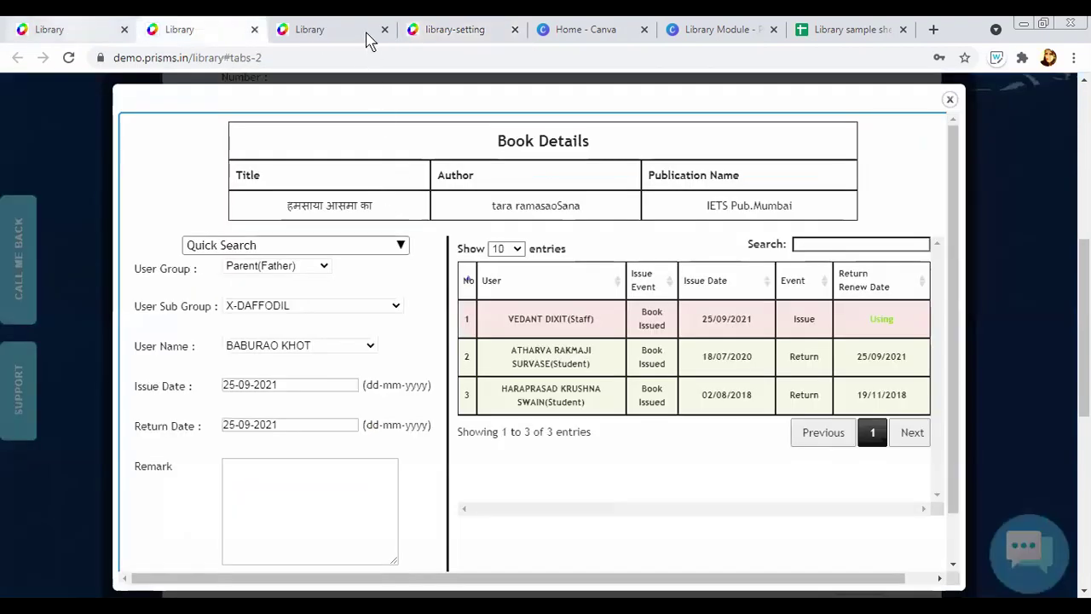
left_click(81, 30)
key("ctrl+Tab")
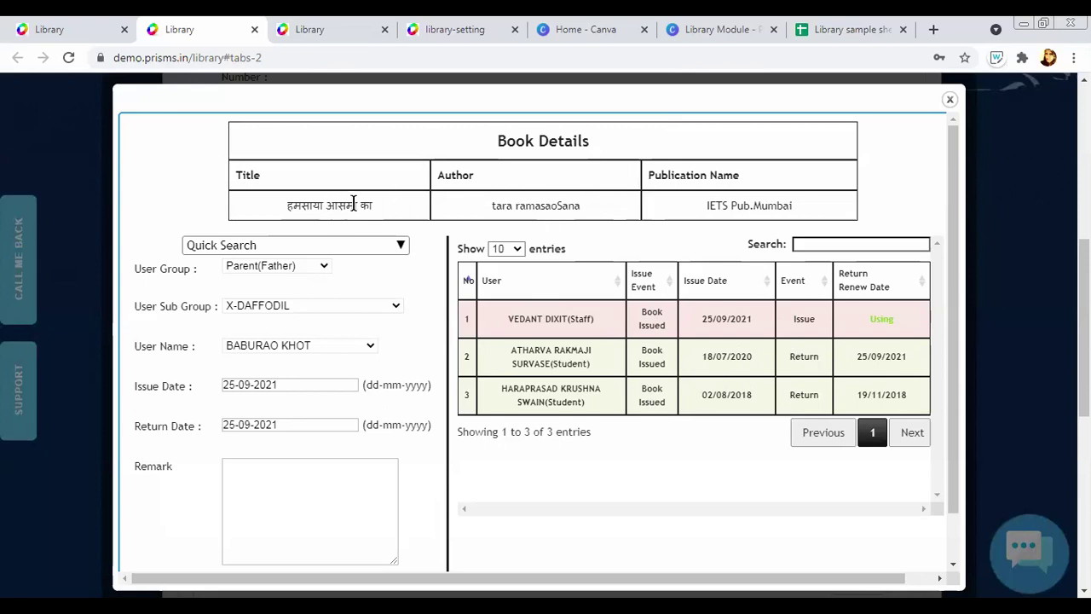
triple_click(287, 207)
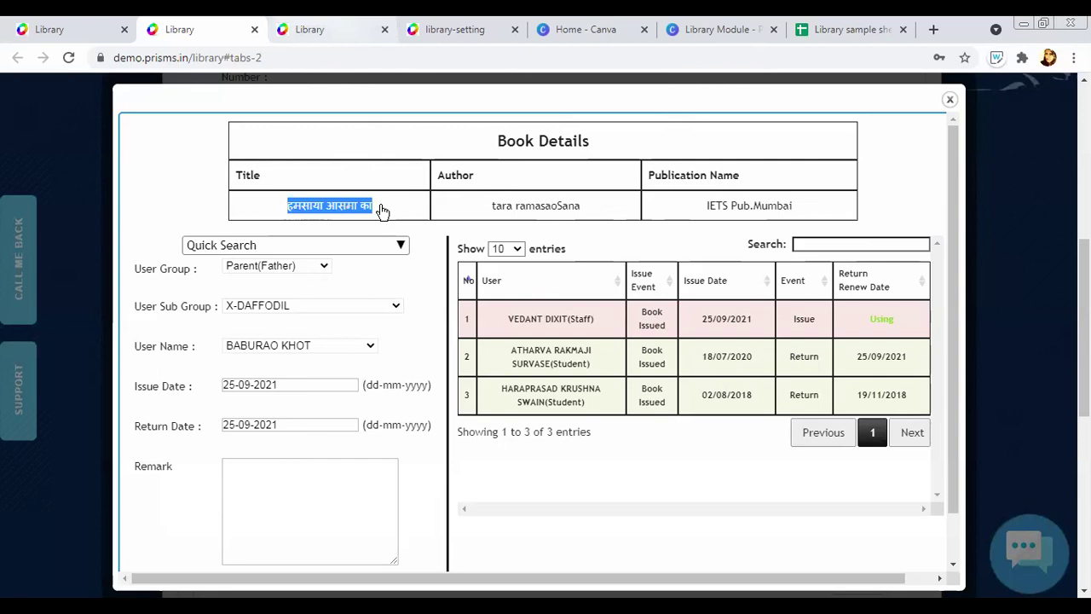
Examine the Book History report for ABC Murders, including its search criteria, date range and issue record
key("ctrl+Tab")
scroll(653, 238, "down", 1)
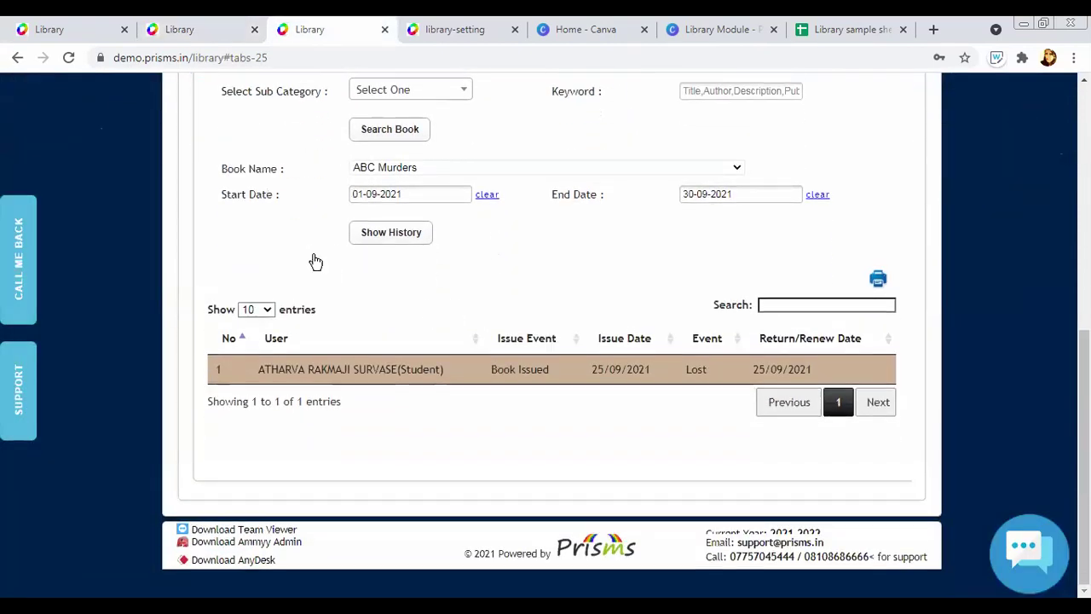
scroll(314, 261, "up", 1)
scroll(397, 332, "down", 2)
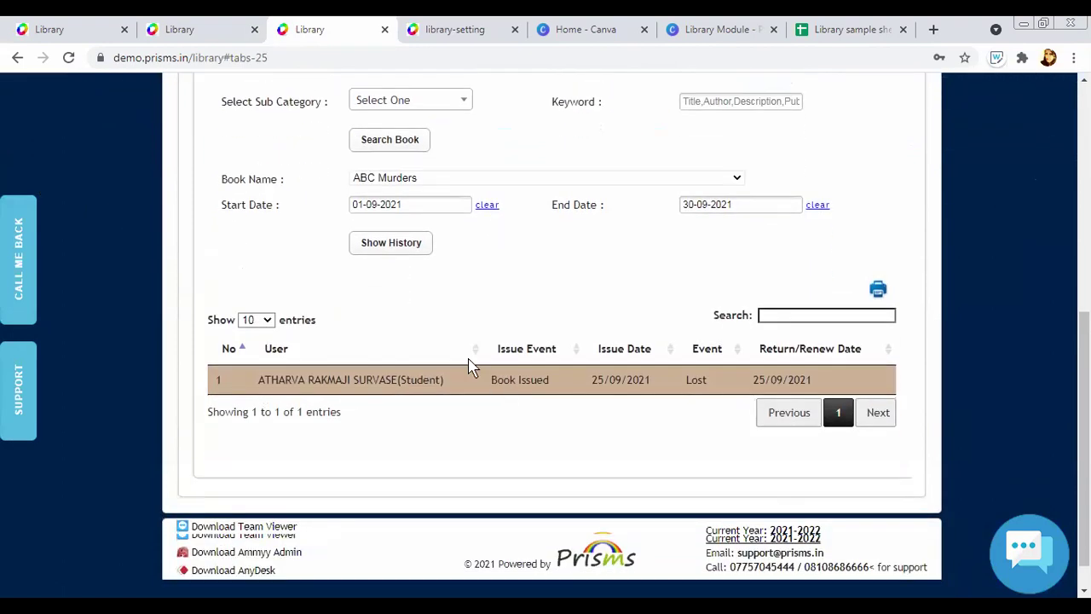
scroll(520, 347, "up", 1)
scroll(515, 352, "down", 1)
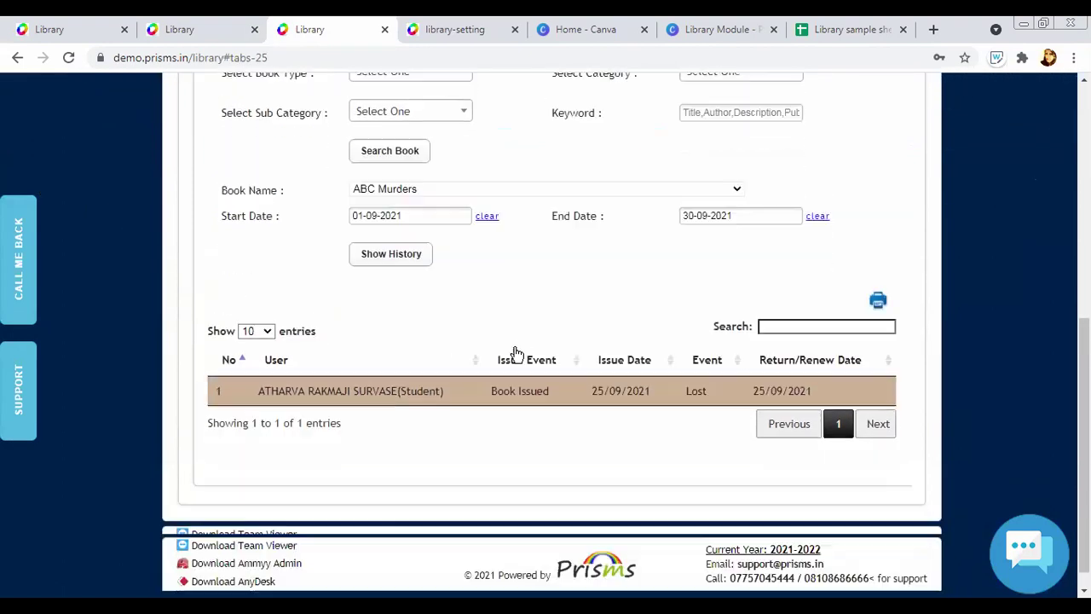
scroll(349, 255, "up", 3)
scroll(278, 142, "down", 1)
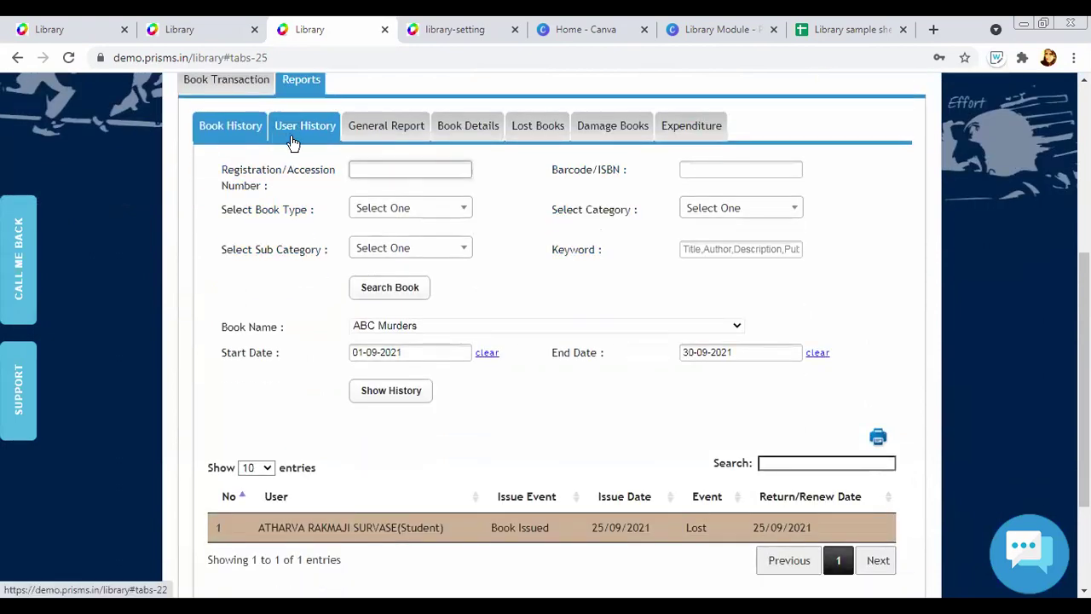
Open the User History report and set the user group to Student and the sub group to X-DAFFODIL
left_click(294, 141)
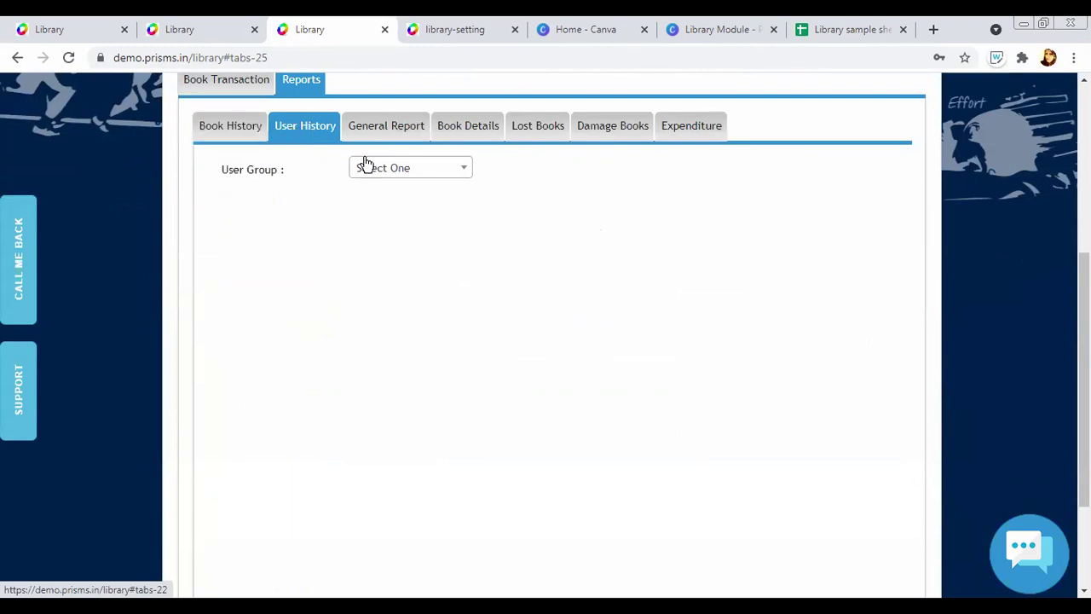
left_click(398, 178)
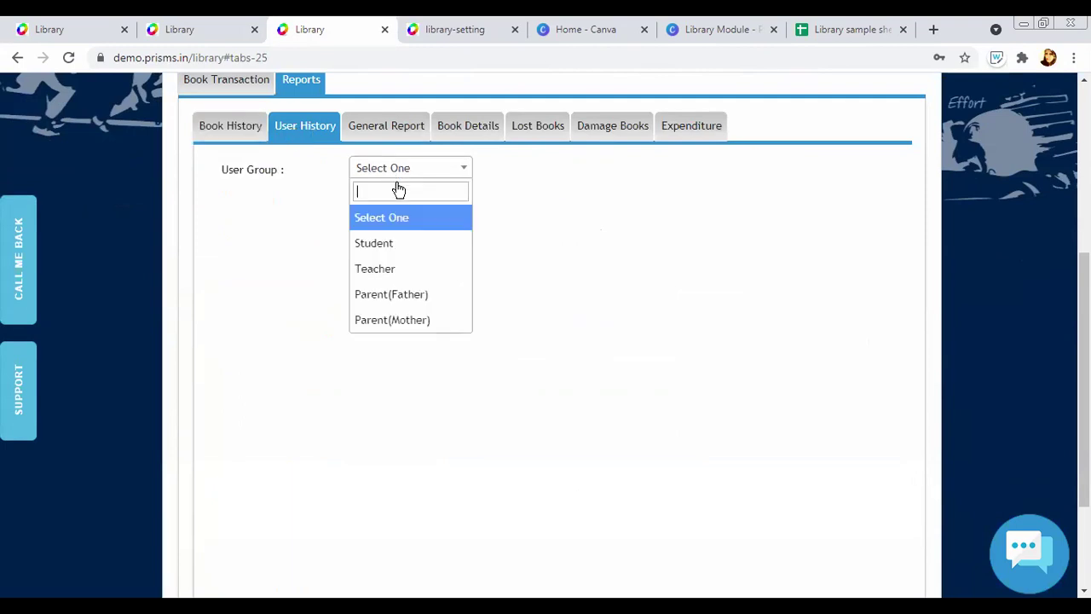
left_click(373, 243)
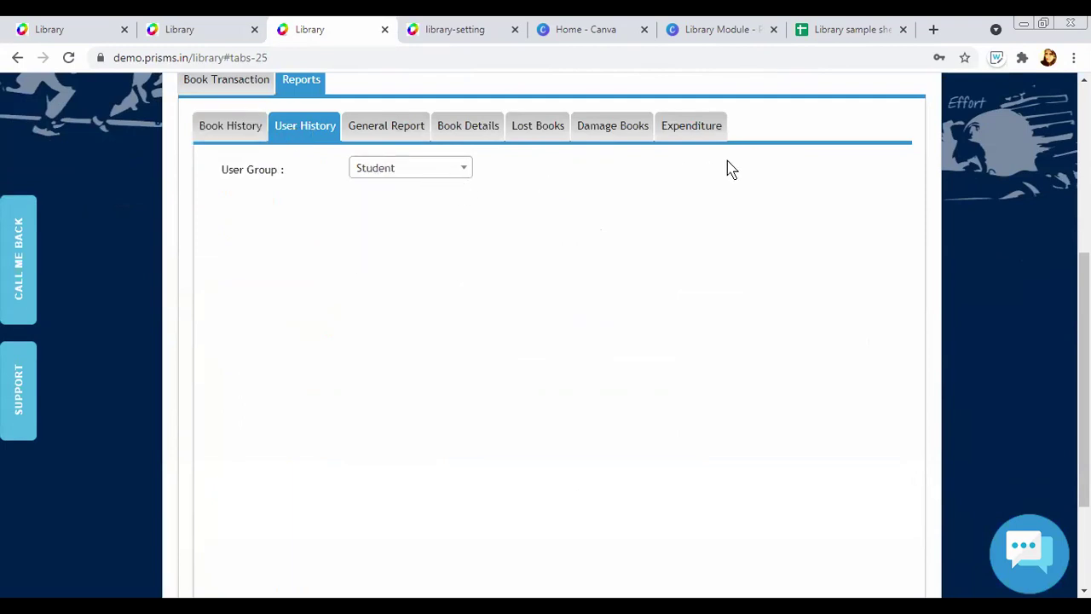
left_click(769, 168)
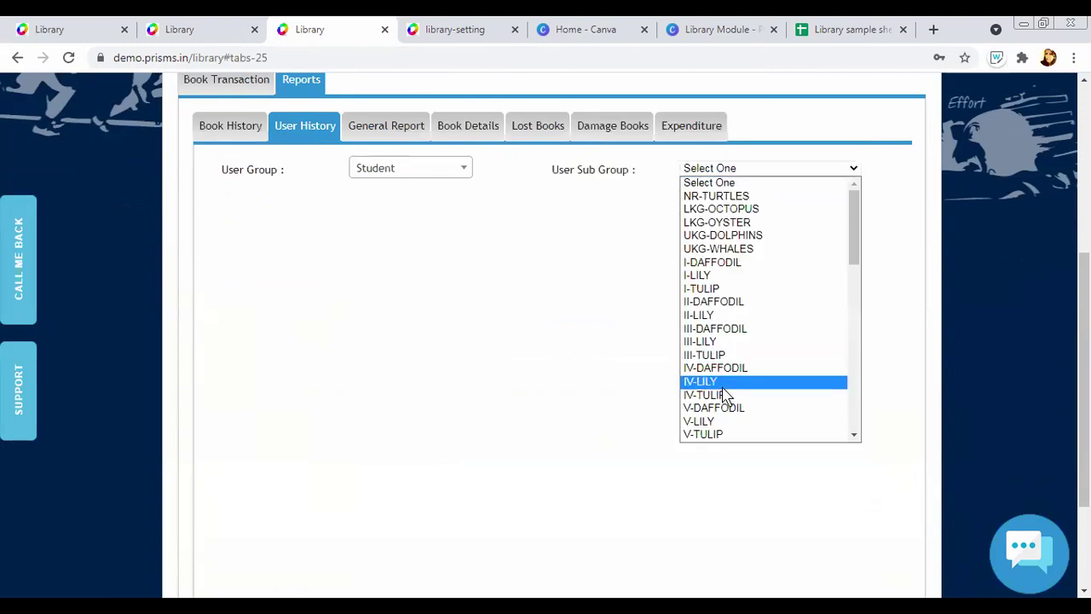
scroll(726, 392, "down", 4)
scroll(725, 394, "down", 2)
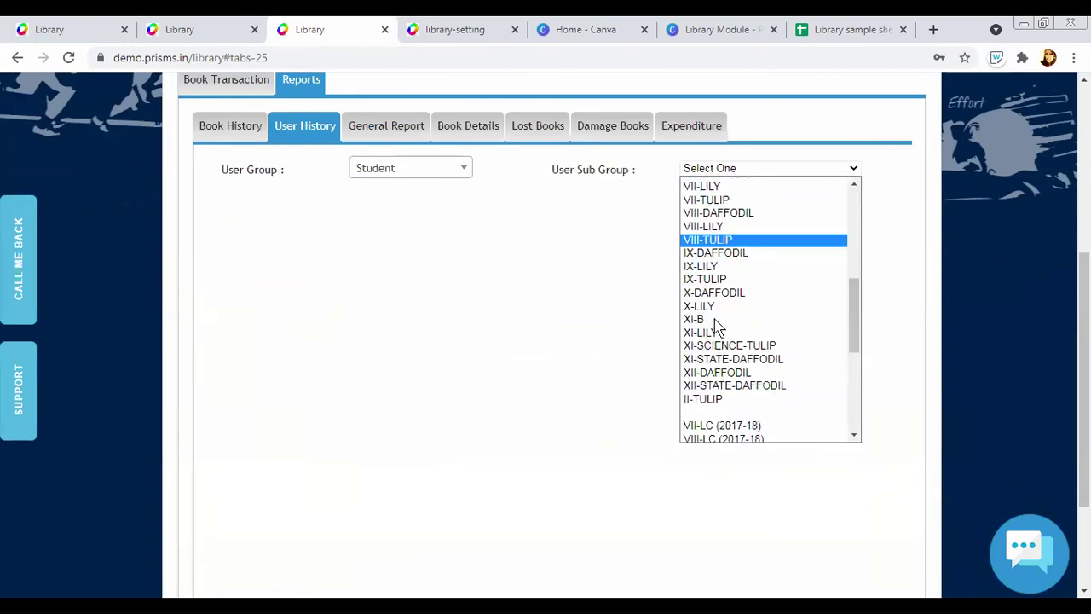
left_click(709, 289)
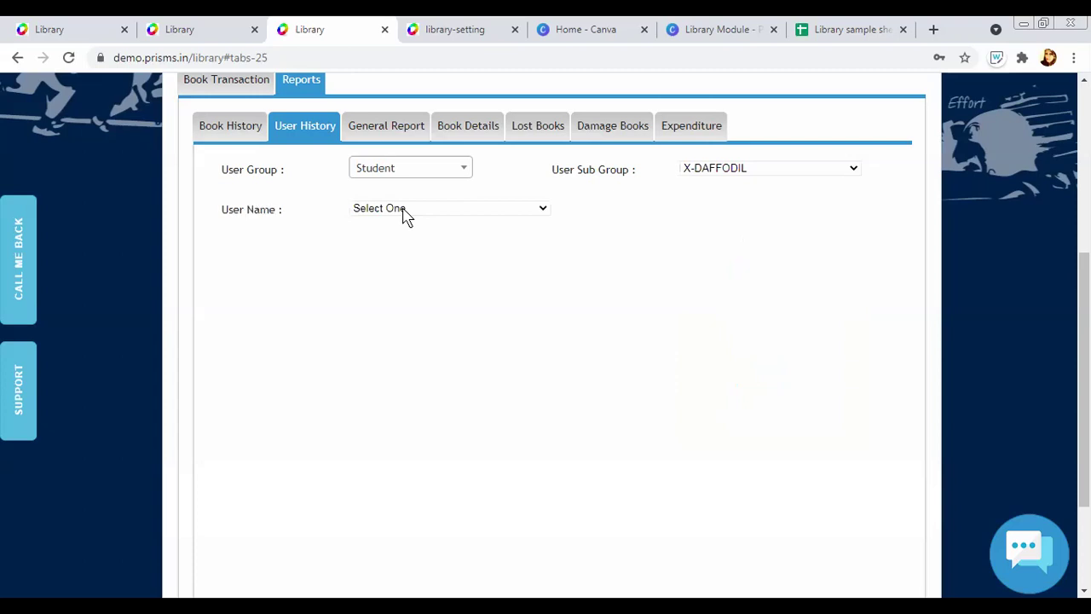
Select the student's name for the User History report
left_click(410, 213)
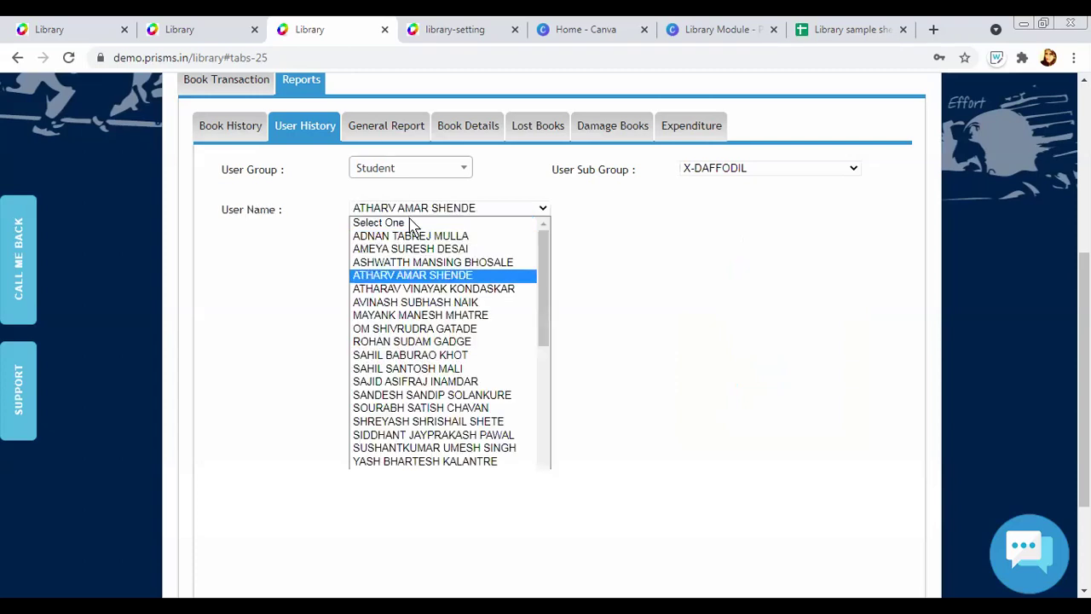
left_click(436, 281)
key("ctrl+f")
type("a")
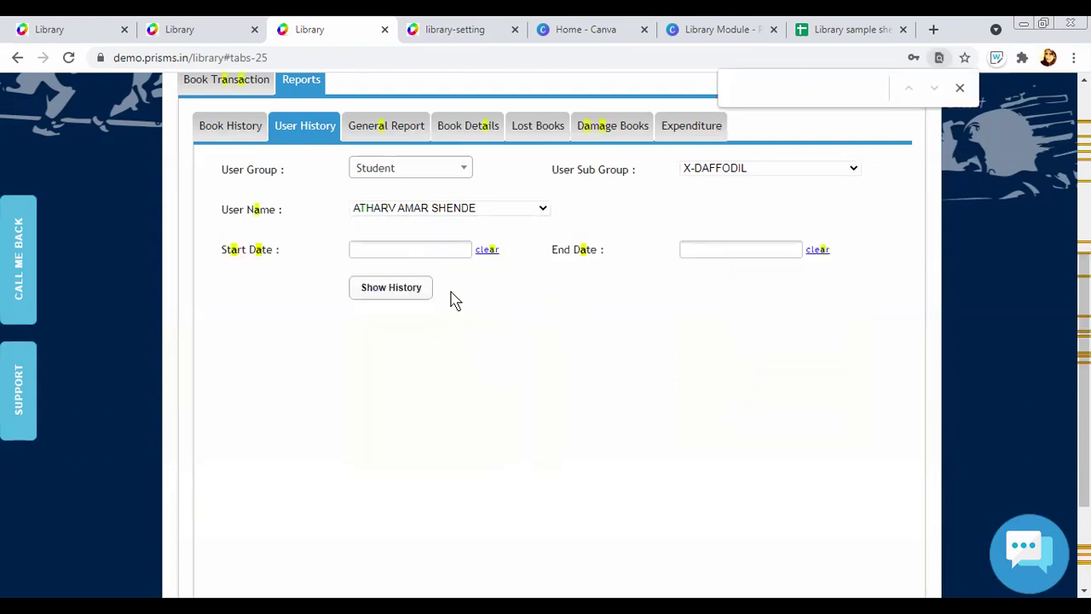
Choose a different X-DAFFODIL student as the user name for the User History report
type("r")
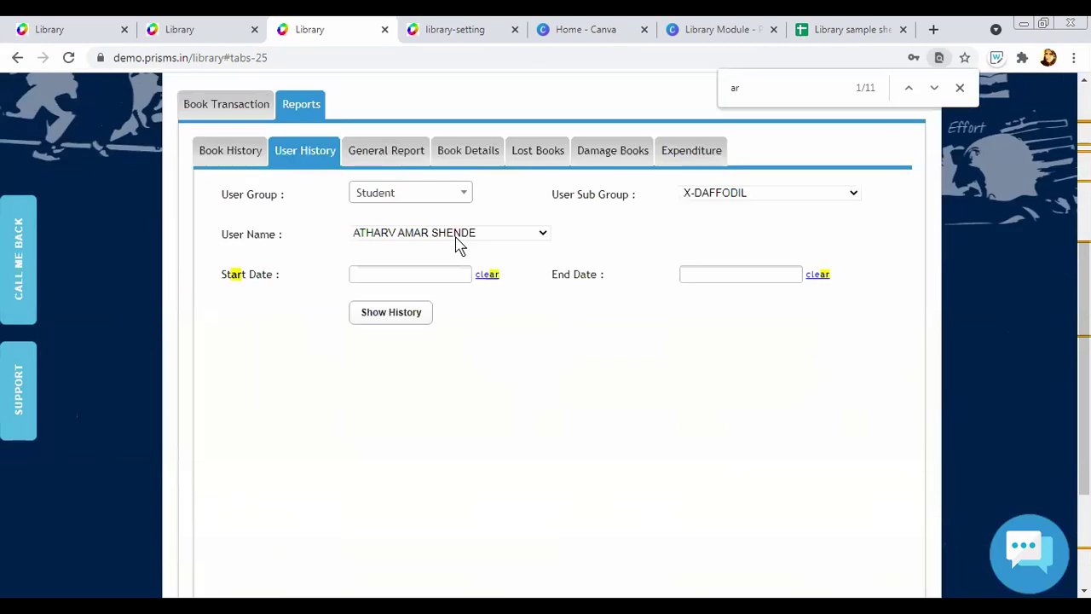
left_click(458, 239)
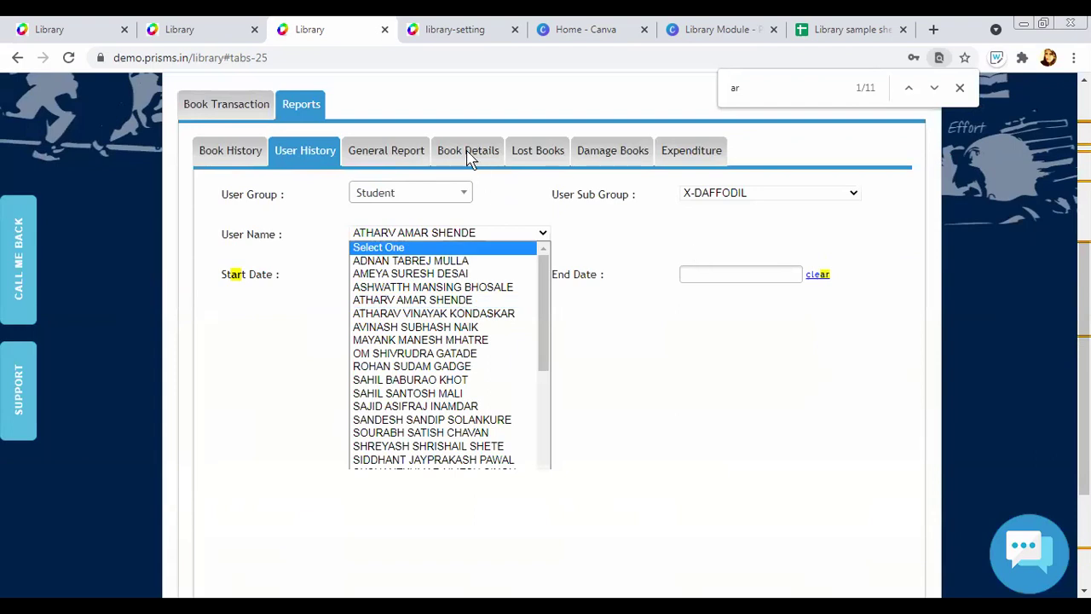
scroll(468, 159, "down", 2)
scroll(539, 260, "up", 1)
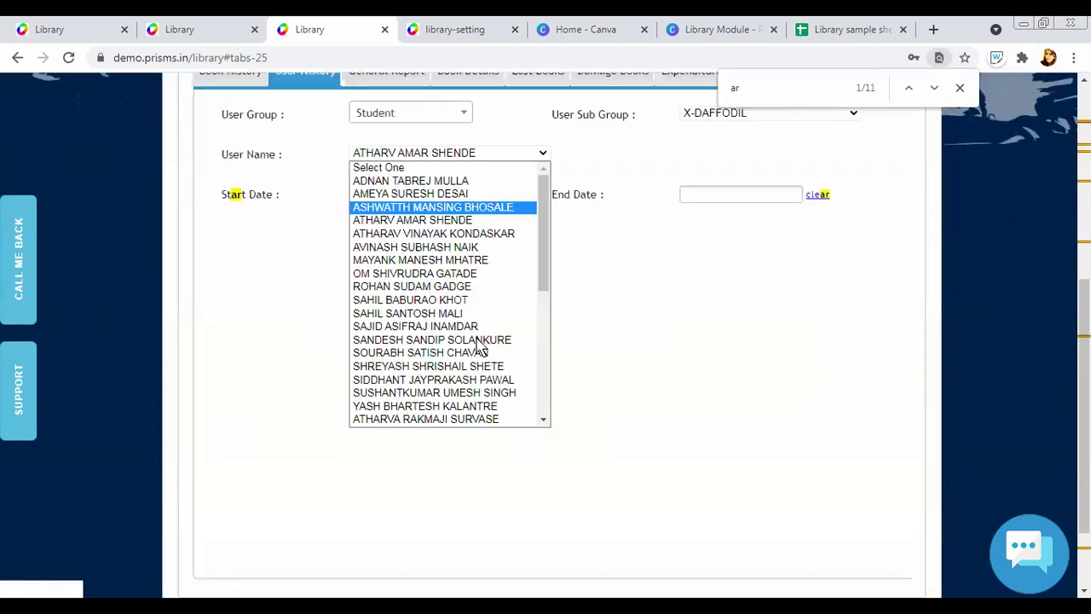
scroll(477, 345, "down", 1)
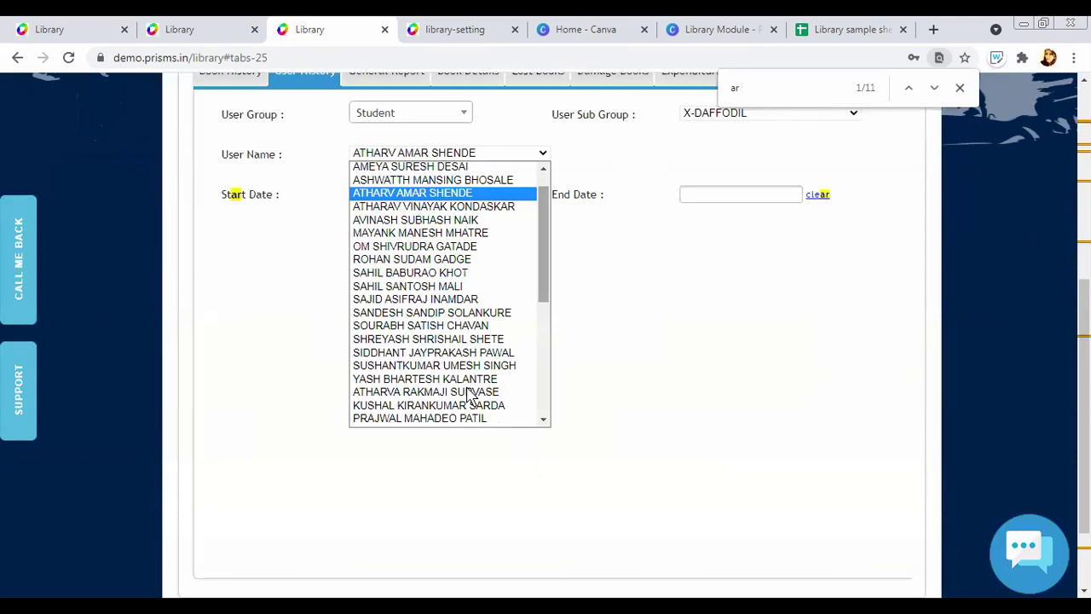
key("a")
key("Return")
key("BackSpace")
key("BackSpace")
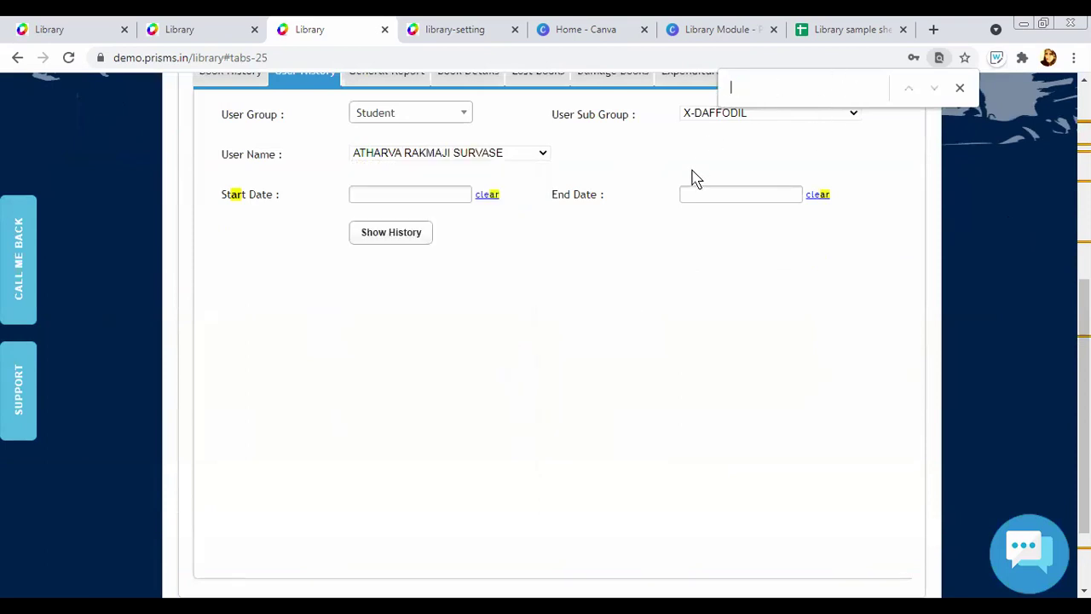
Show the selected student's history from 02-01-2021 to 25-09-2021
left_click(420, 200)
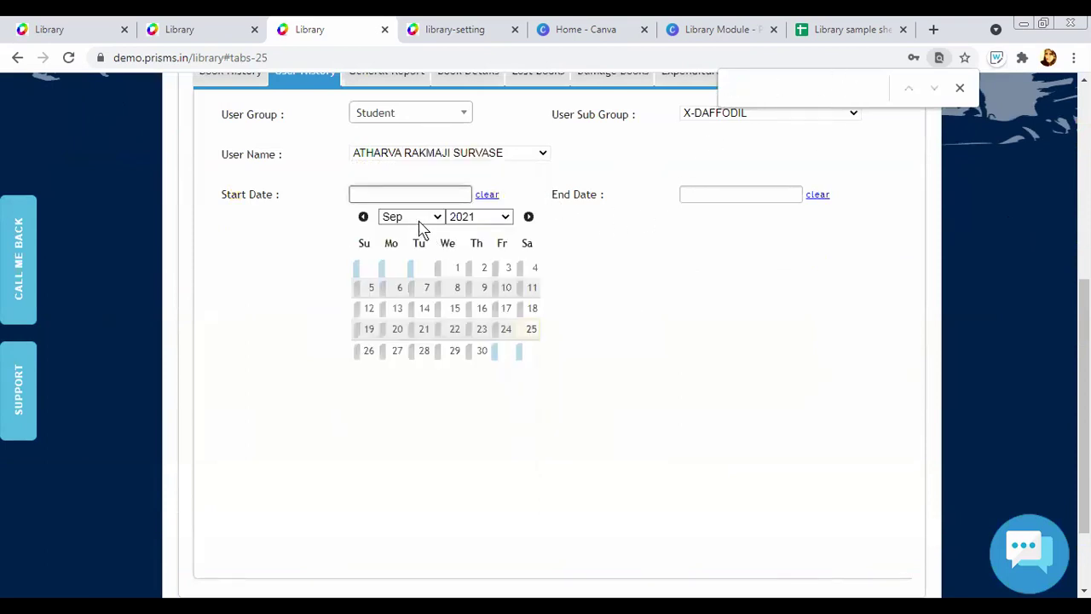
left_click(411, 220)
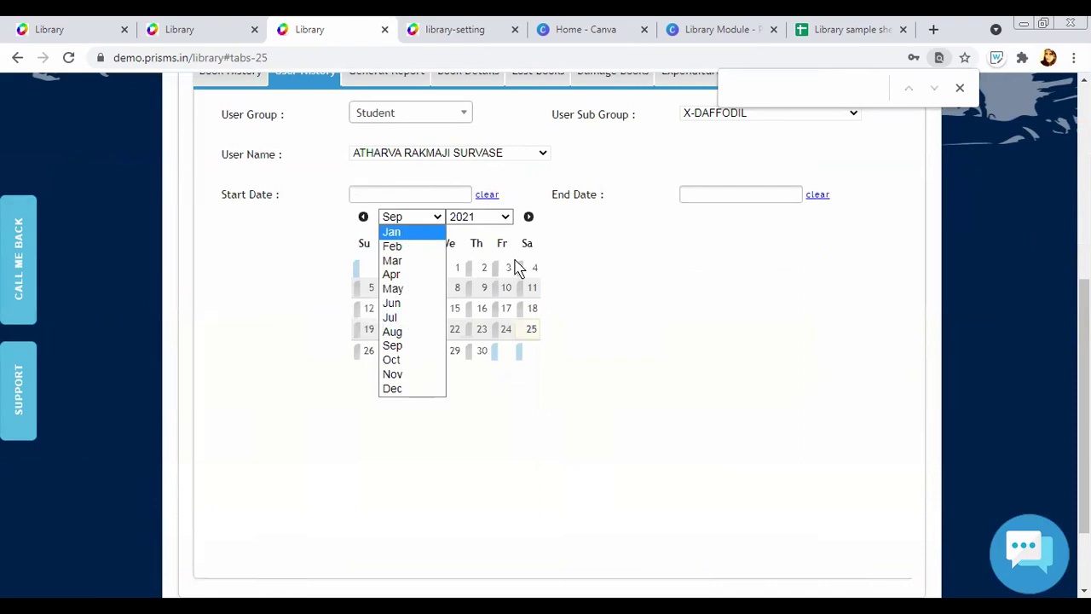
left_click(745, 195)
left_click(744, 195)
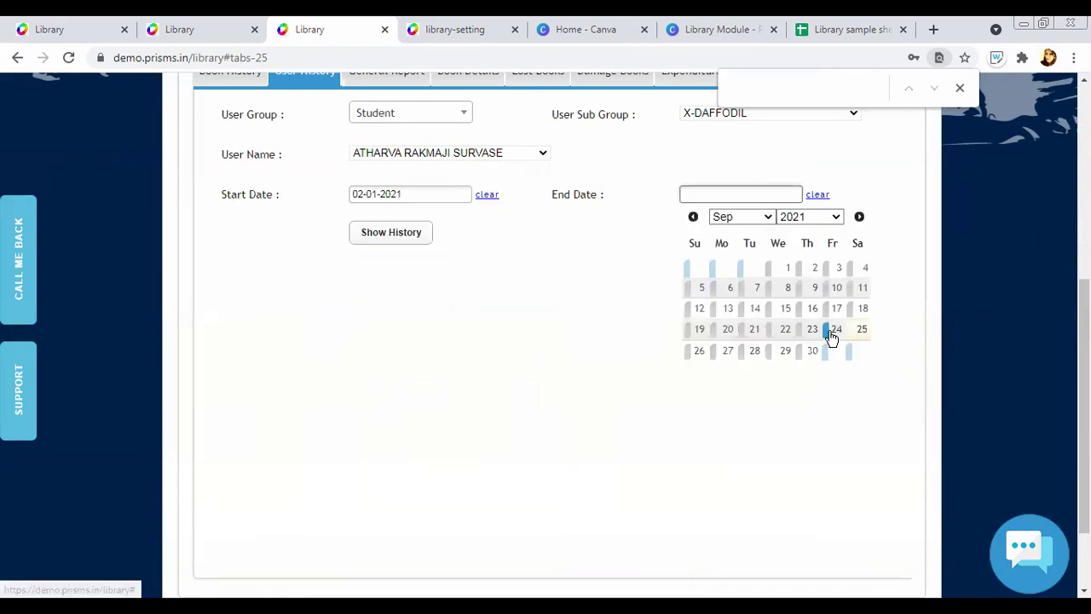
left_click(862, 330)
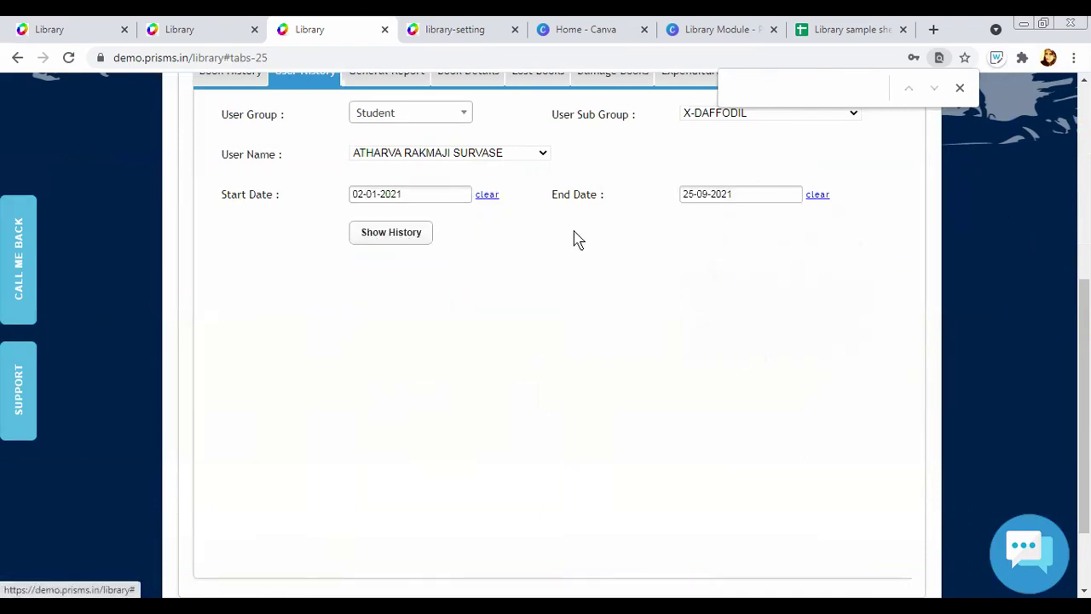
scroll(439, 272, "down", 1)
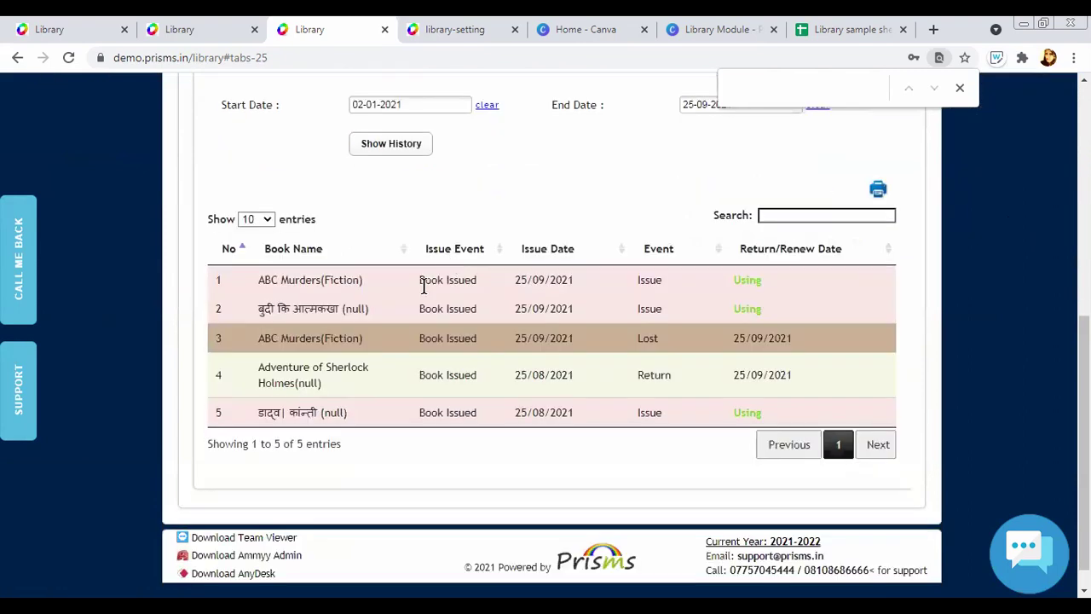
Examine the student's history table, including each book's issue date, event and return or renew date
scroll(311, 243, "down", 1)
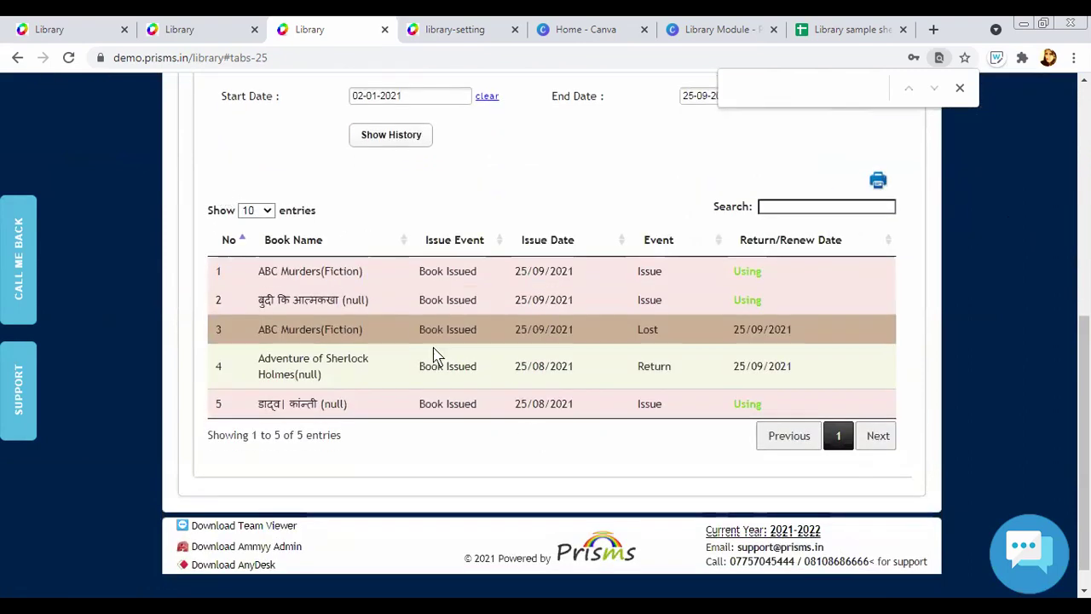
scroll(503, 404, "down", 1)
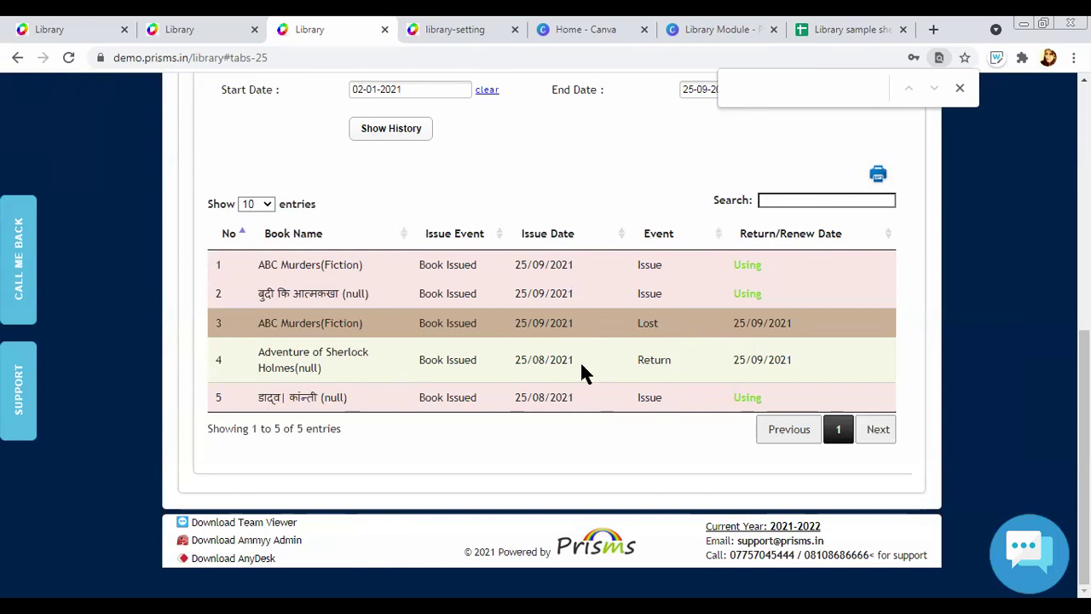
scroll(526, 350, "up", 3)
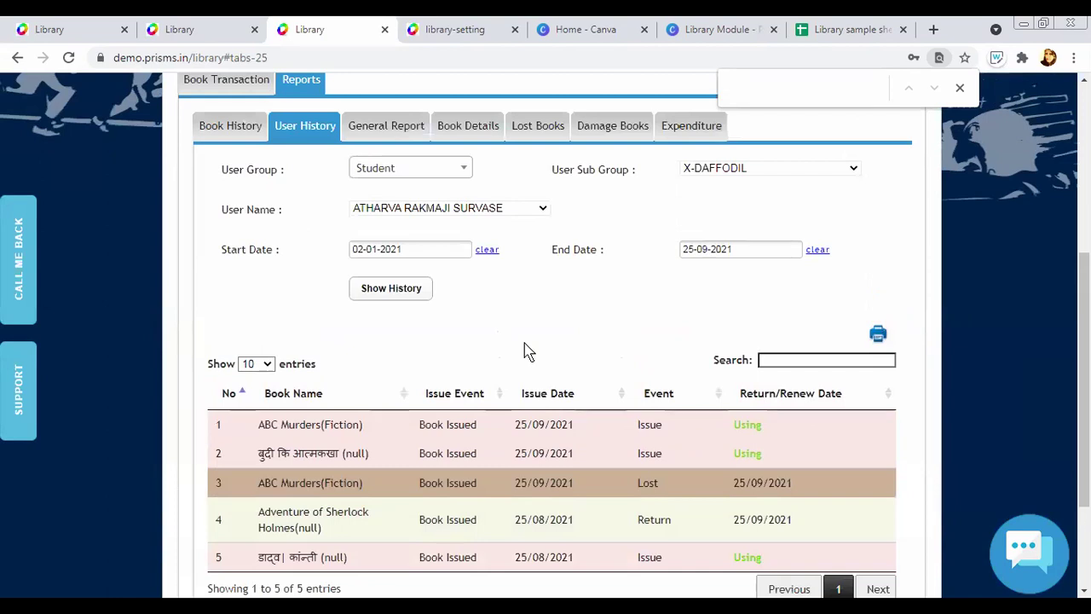
scroll(536, 339, "down", 3)
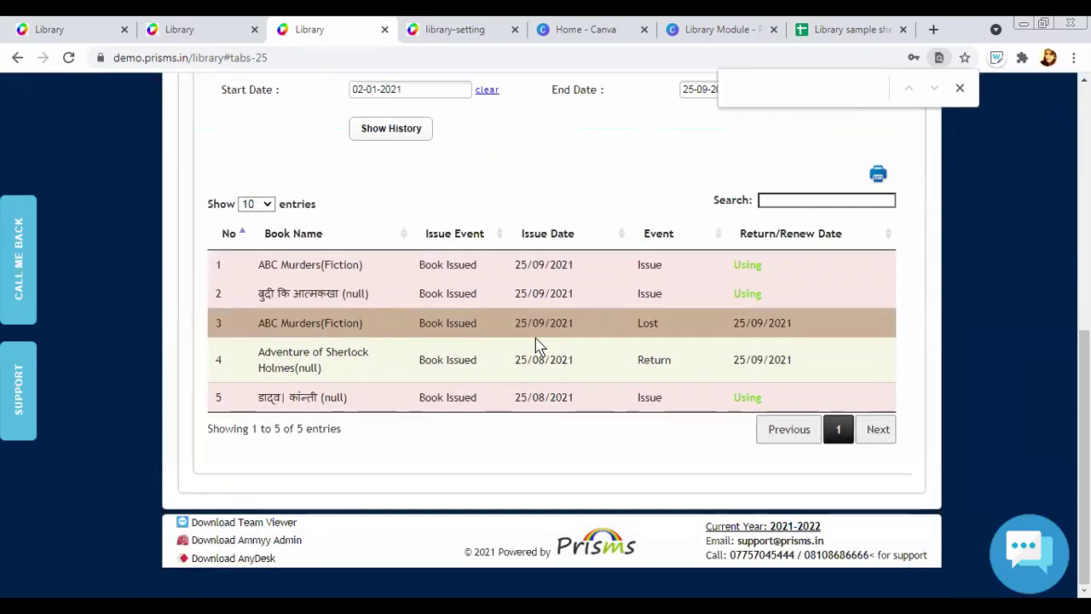
scroll(563, 312, "up", 1)
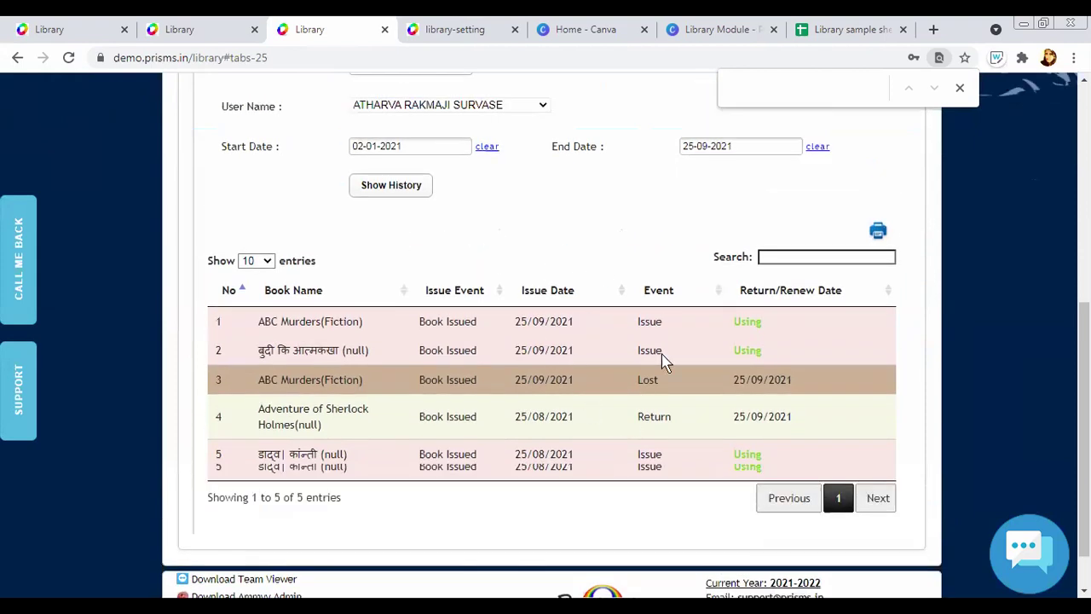
scroll(663, 360, "up", 2)
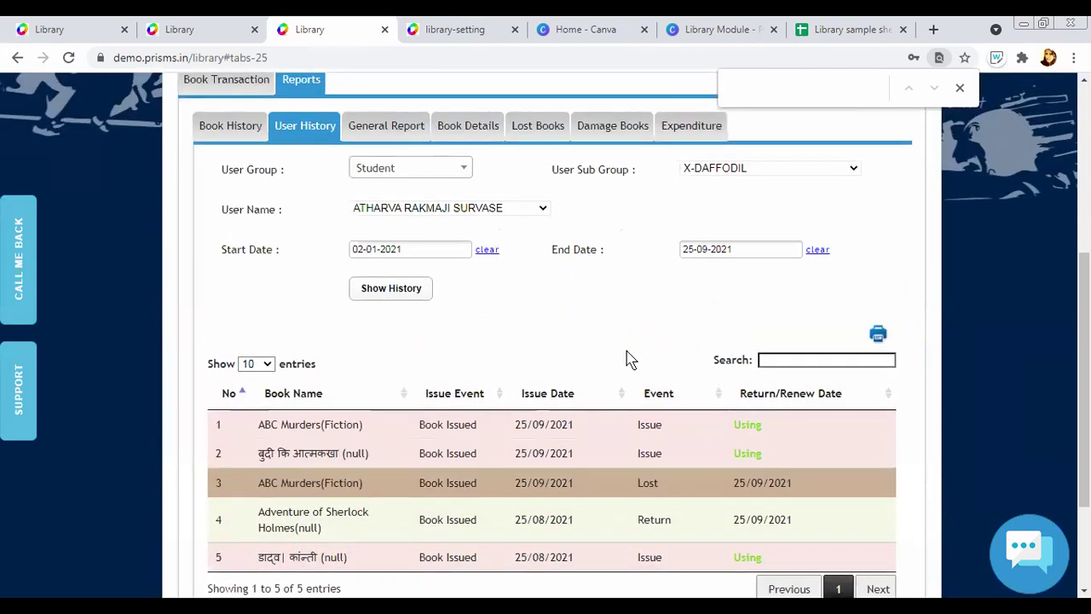
scroll(611, 334, "down", 1)
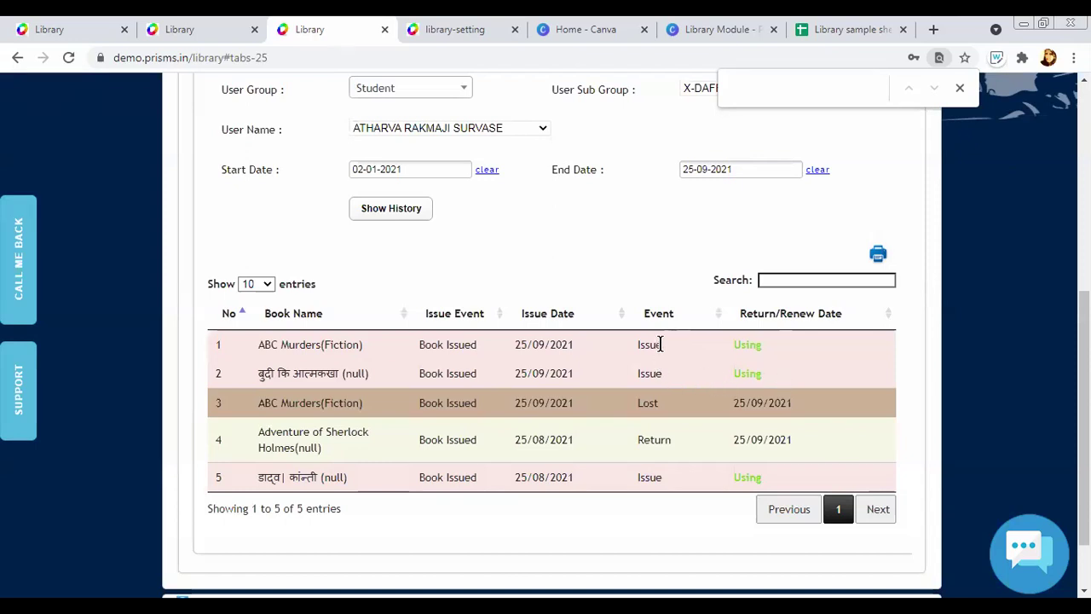
scroll(661, 343, "up", 1)
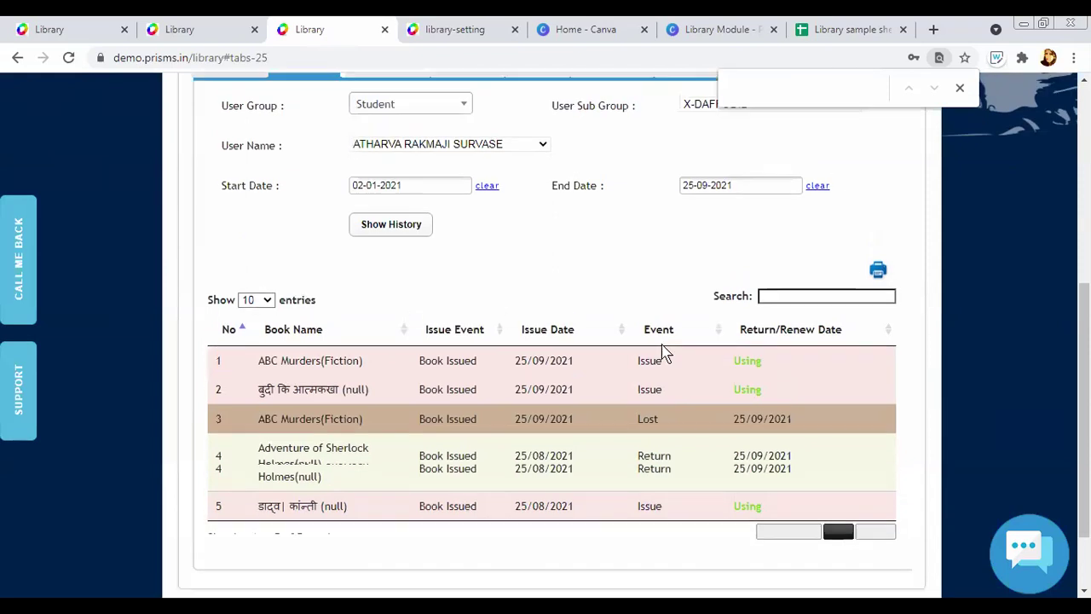
scroll(429, 281, "up", 2)
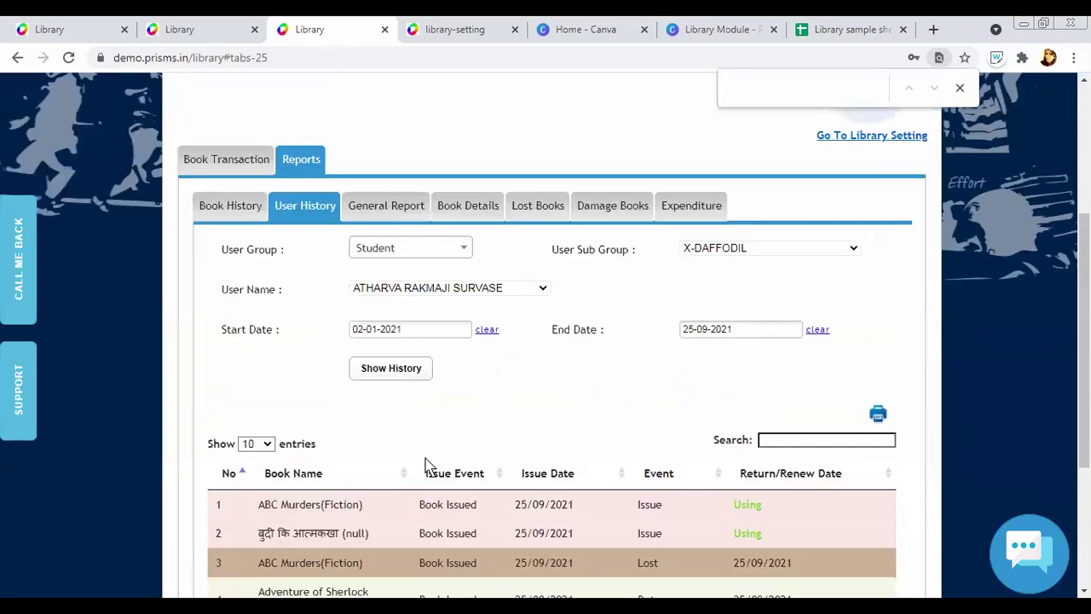
Generate the General Report for 01-09-2021 to 25-09-2021
left_click(376, 211)
left_click(444, 250)
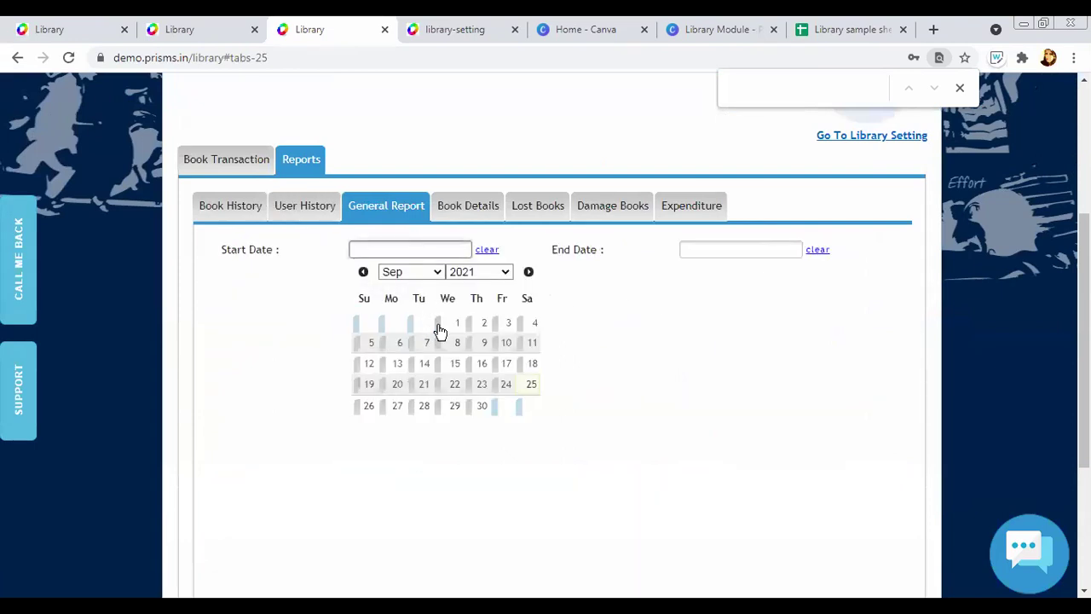
left_click(440, 328)
left_click(755, 253)
left_click(861, 384)
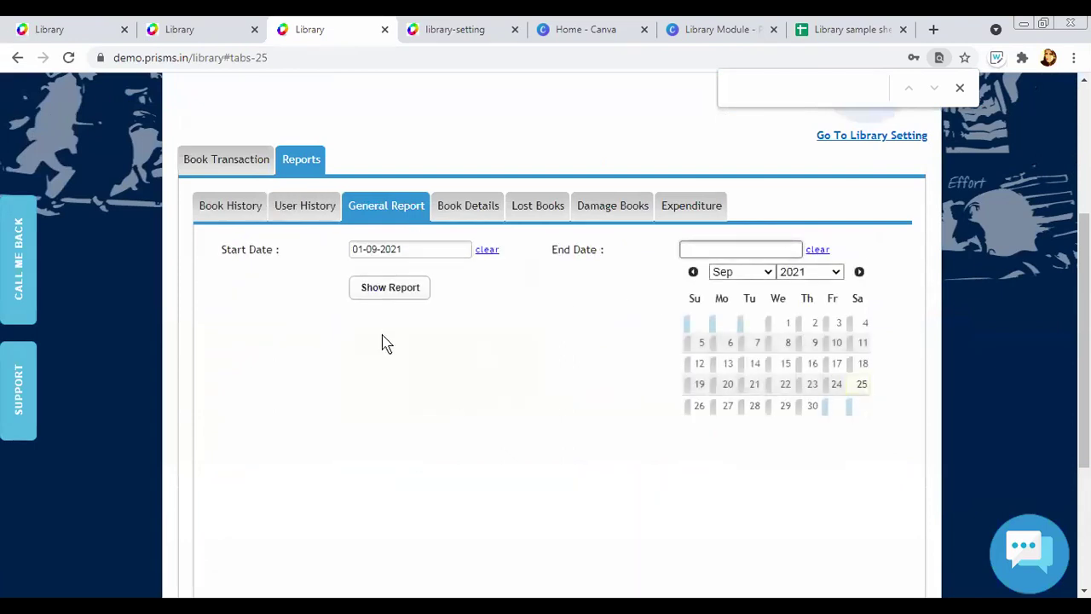
left_click(391, 288)
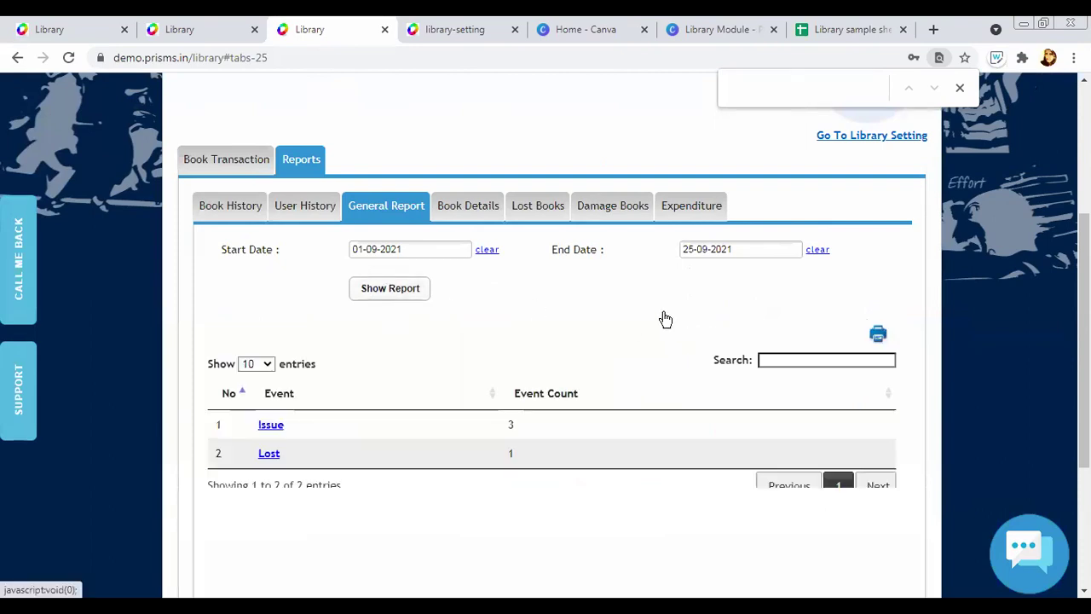
scroll(404, 318, "down", 1)
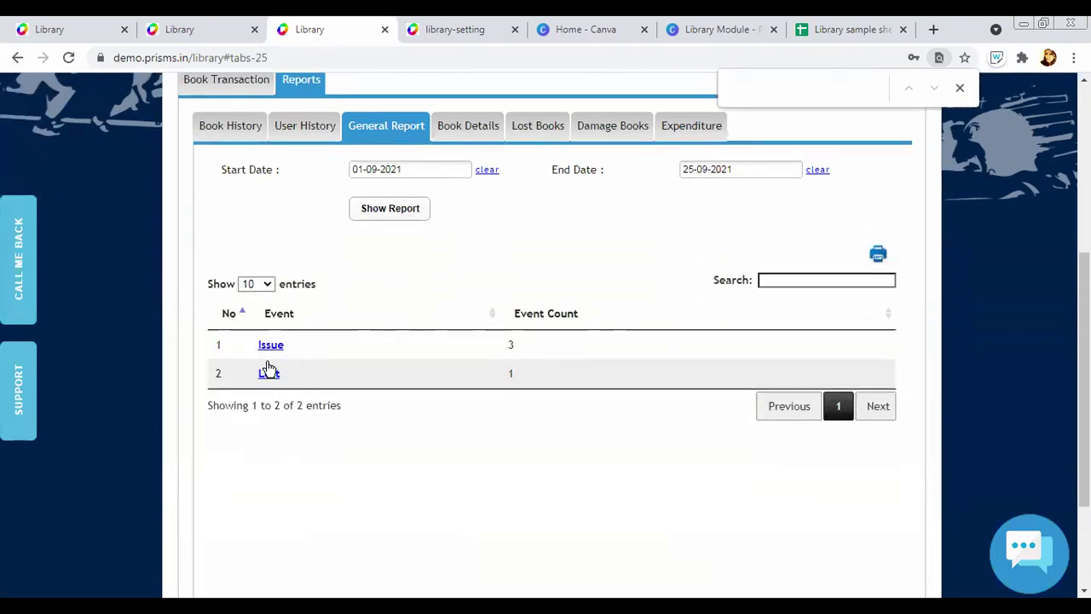
Set the General Report's start date to 01-01-2021 and show the report again
left_click(421, 168)
left_click(415, 195)
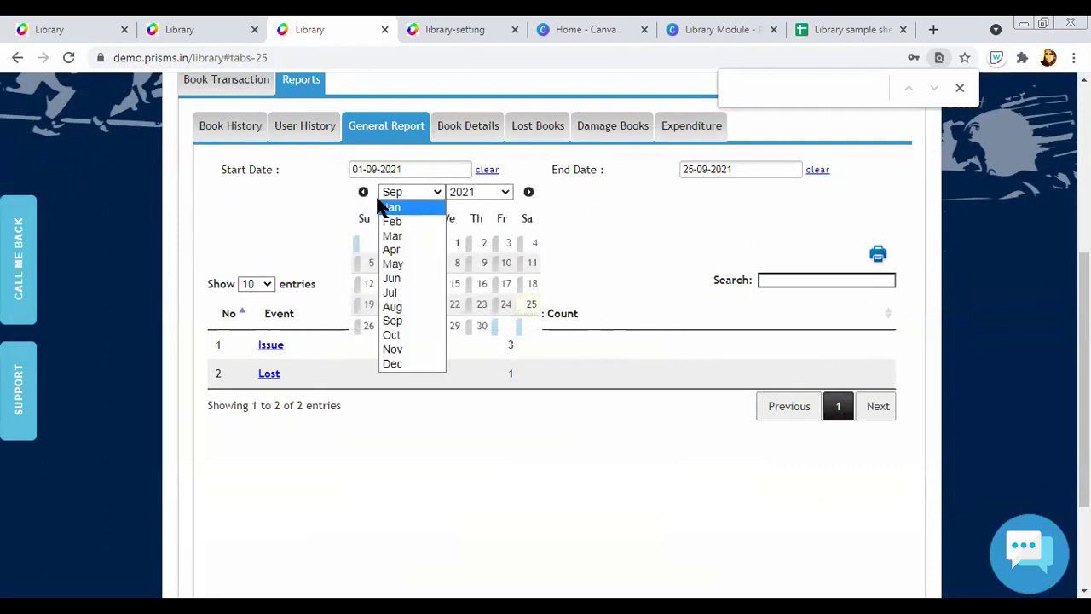
left_click(383, 206)
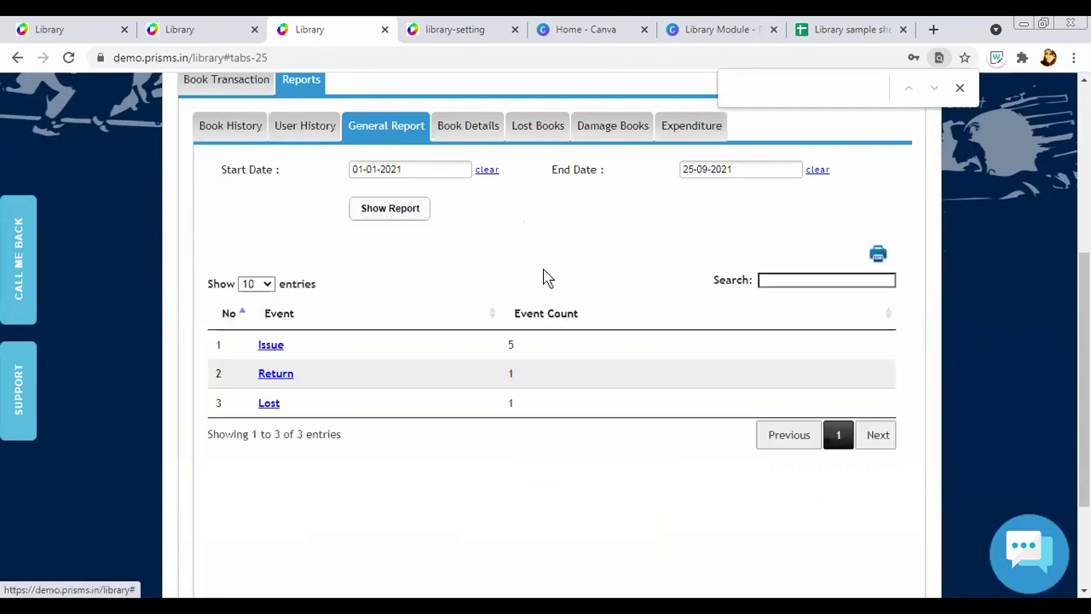
Review the users, books and dates behind the Issue event count, and close the details
scroll(545, 278, "down", 1)
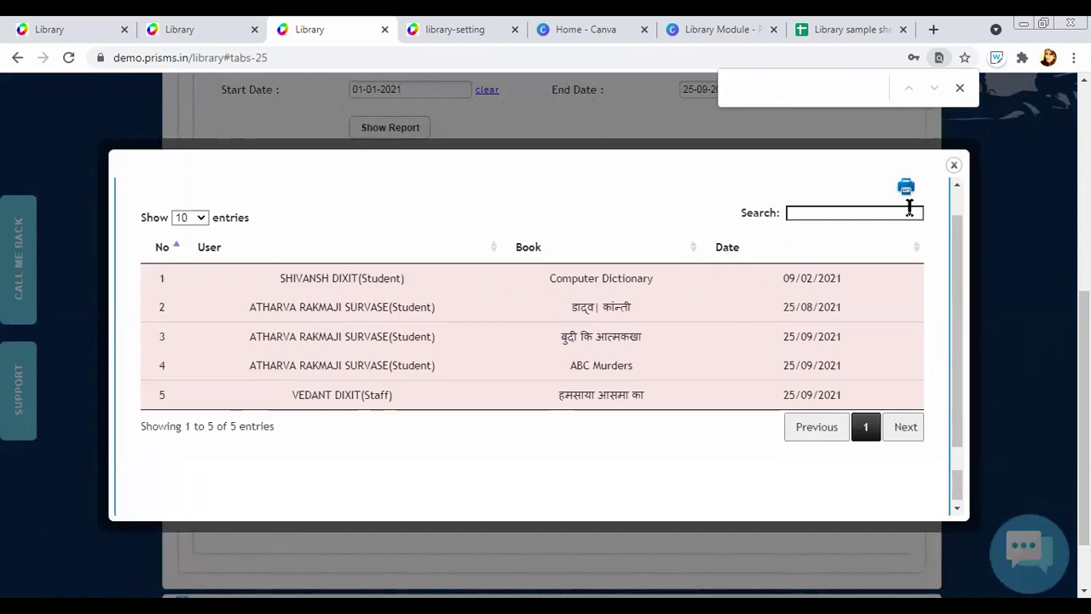
left_click(956, 166)
scroll(358, 294, "up", 1)
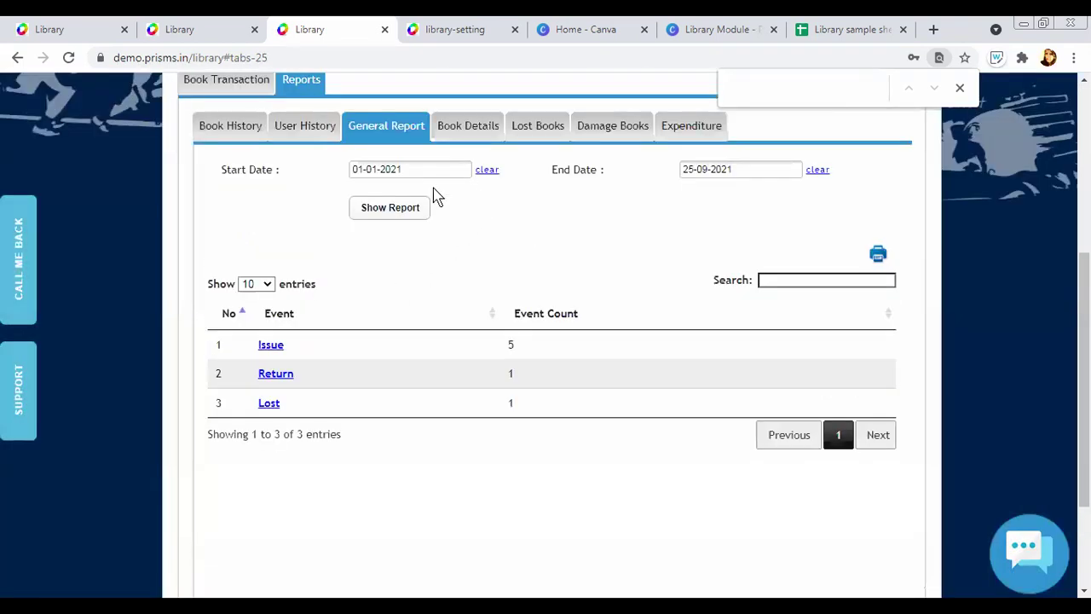
Open the Book Details report and examine its search filters, export option and paginated book list
left_click(468, 128)
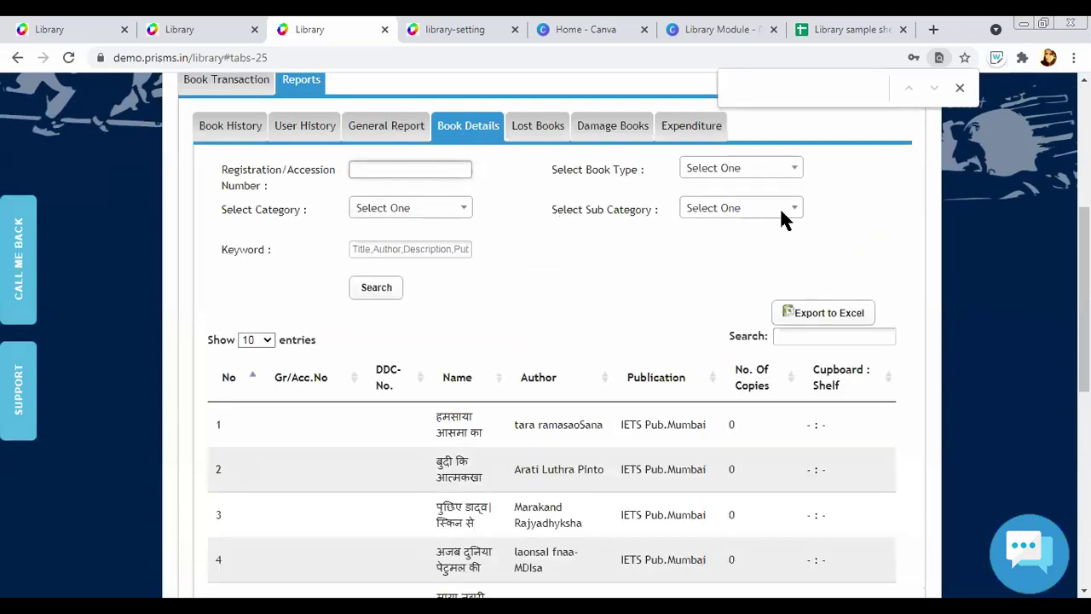
scroll(745, 226, "down", 1)
scroll(231, 236, "down", 1)
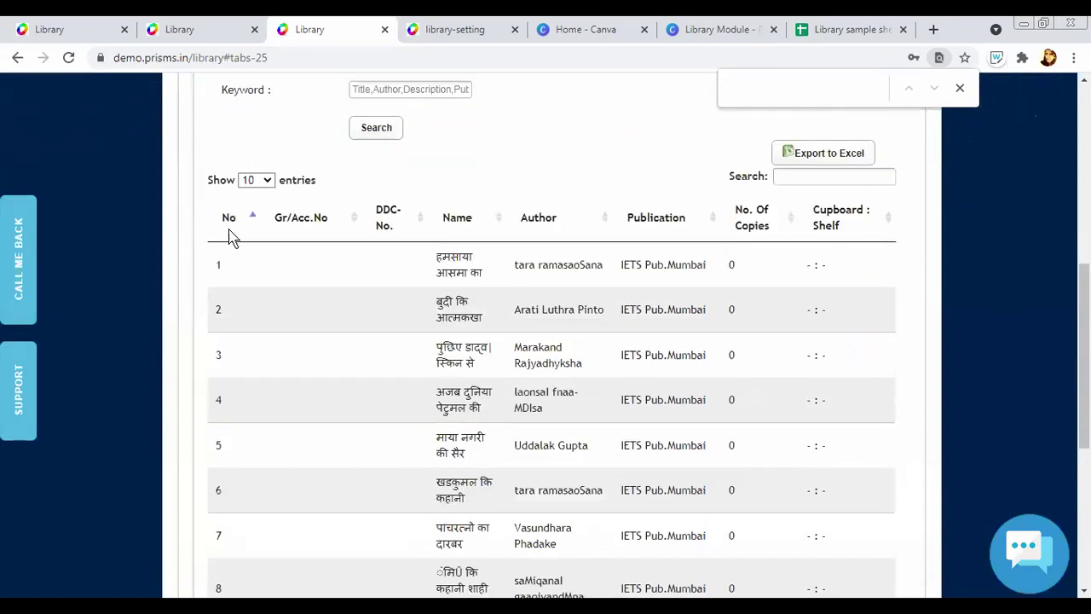
scroll(418, 323, "up", 2)
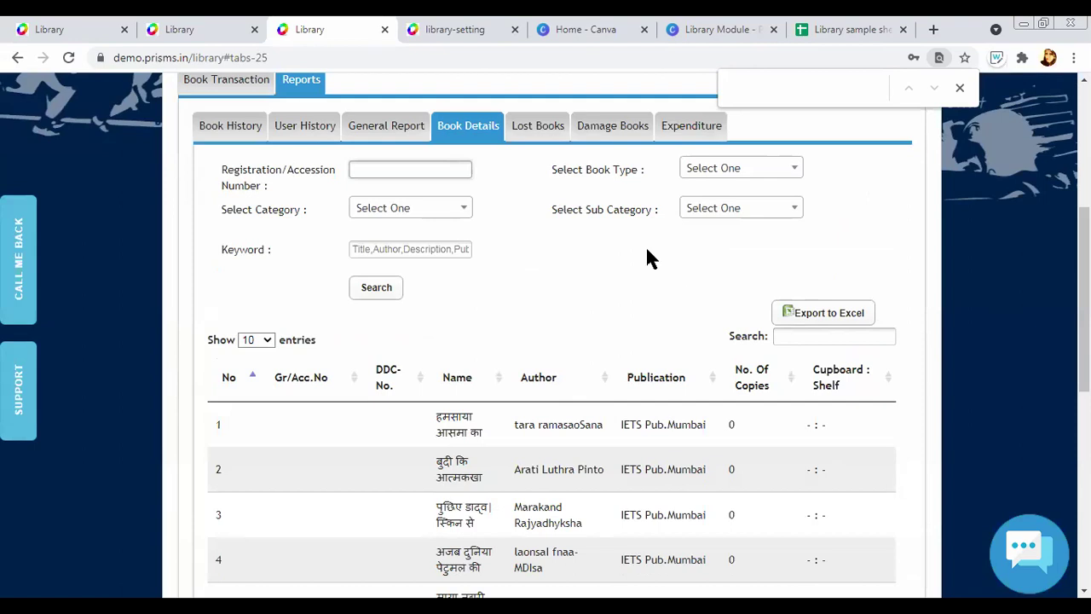
left_click(891, 336)
scroll(460, 255, "down", 3)
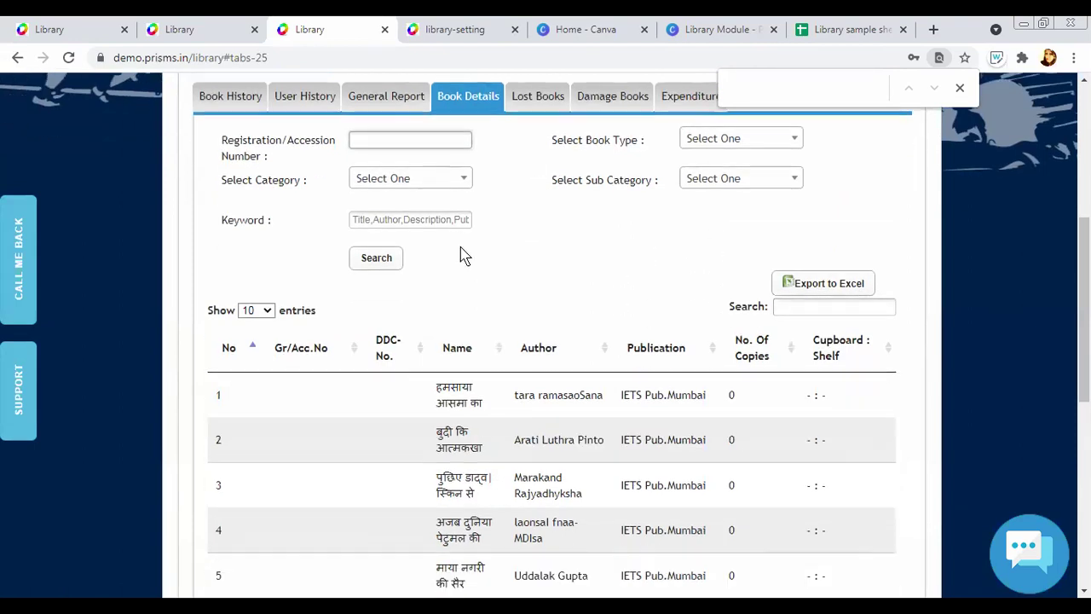
scroll(528, 445, "down", 1)
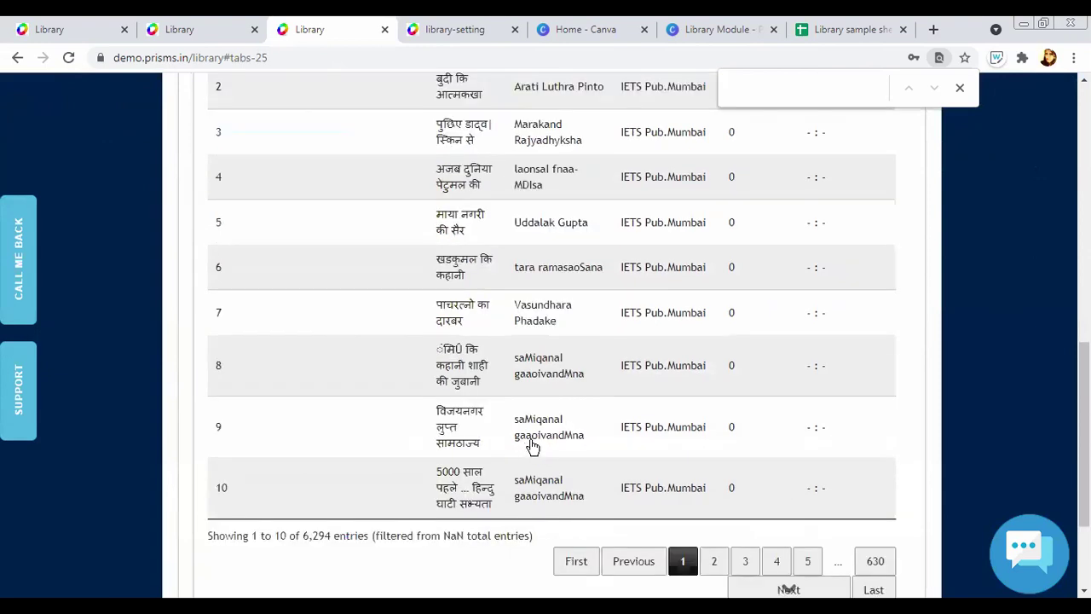
scroll(554, 418, "up", 5)
scroll(558, 367, "down", 1)
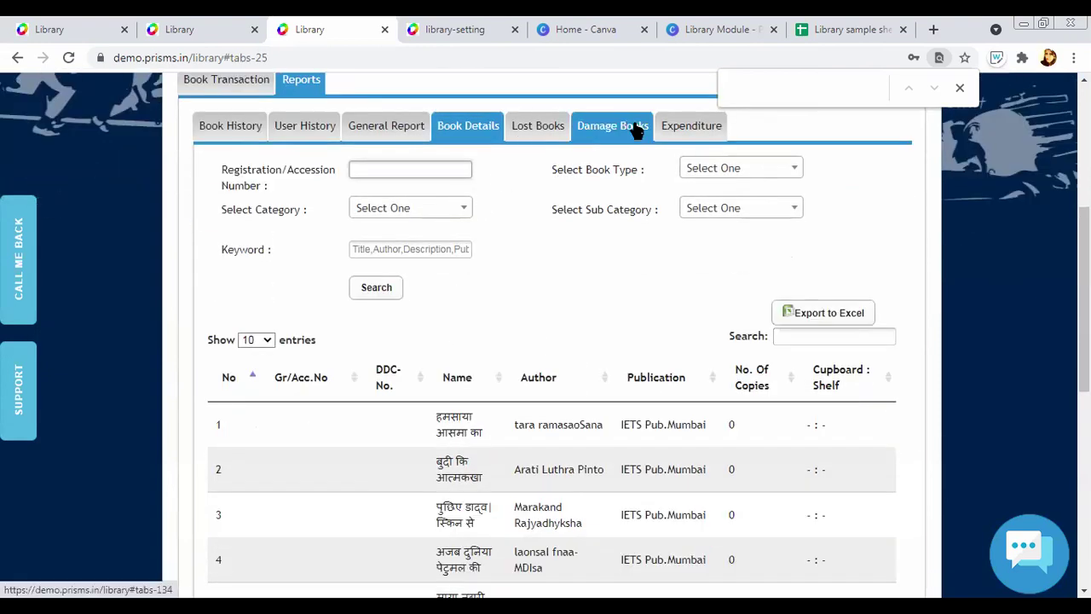
View the Lost Books report and the Damage Books report
left_click(544, 129)
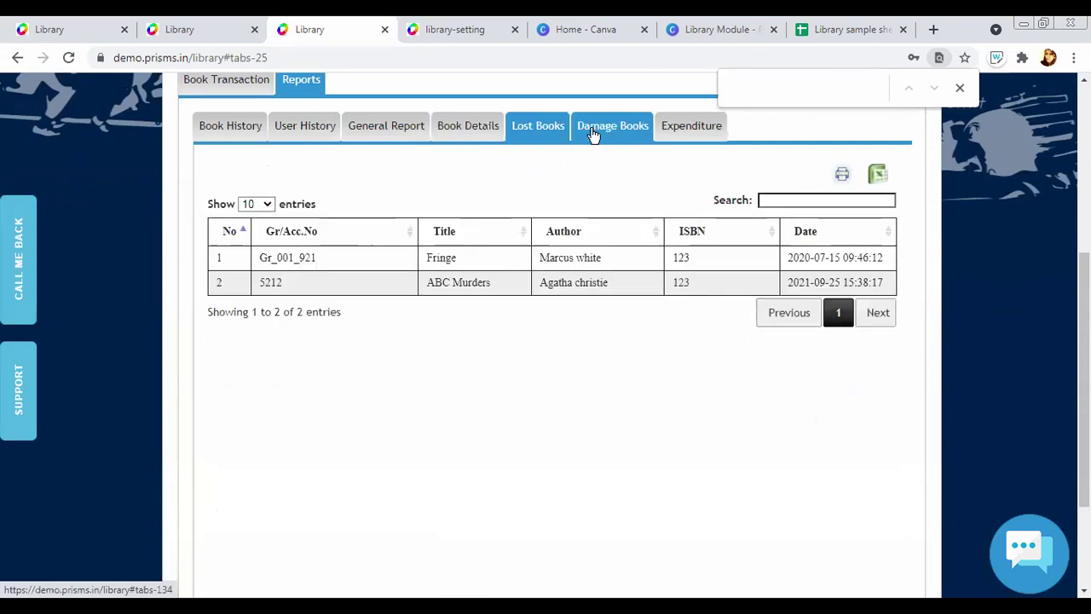
left_click(594, 131)
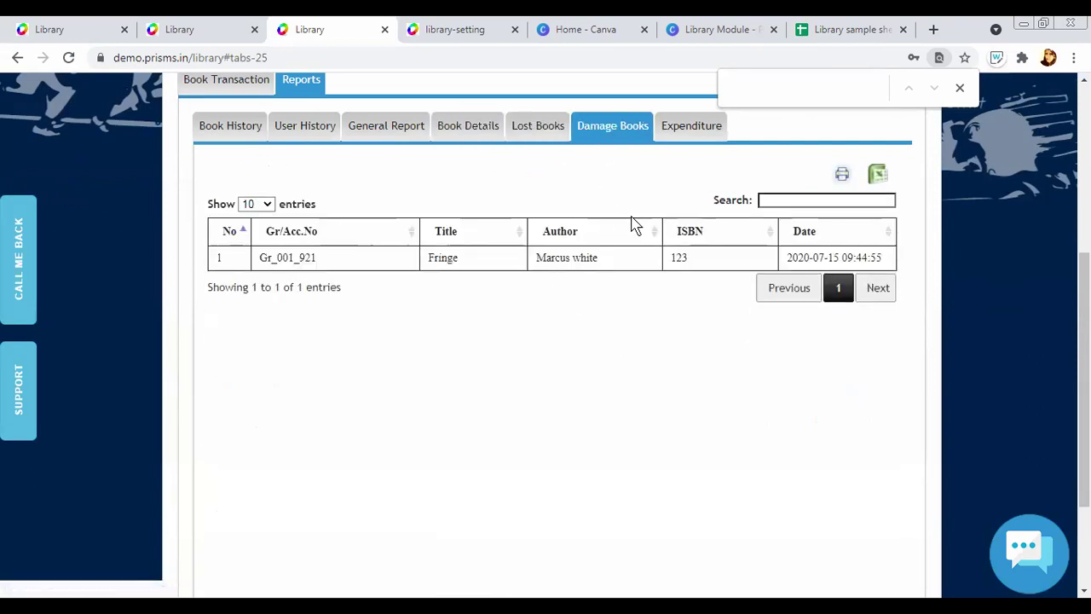
Show the Expenditure report for 01-01-2021 to 25-09-2021 and examine the listed books, their prices and the total amount
left_click(667, 143)
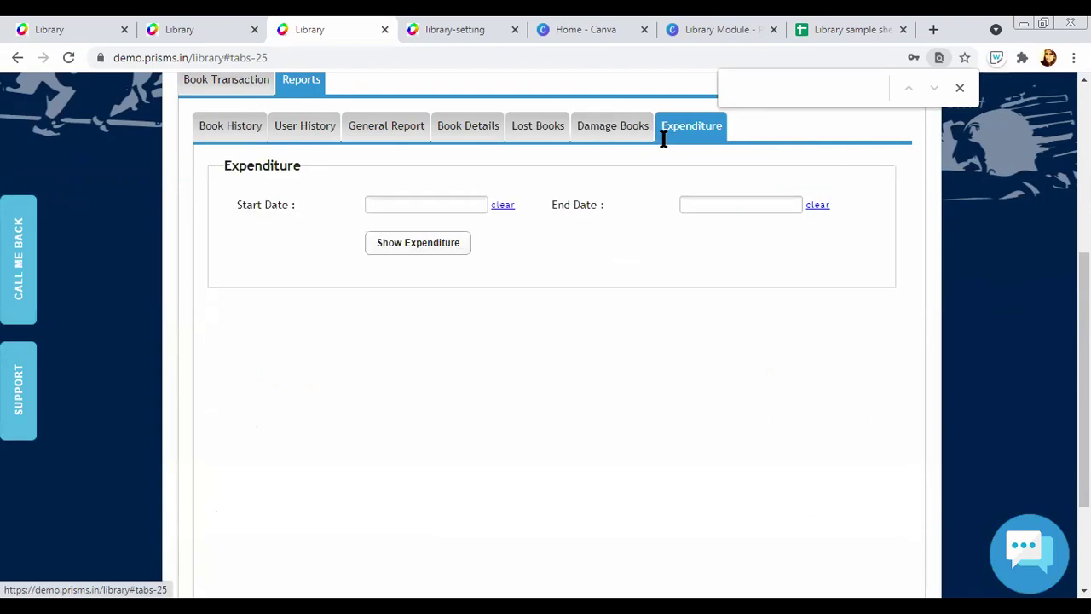
left_click(426, 204)
left_click(453, 228)
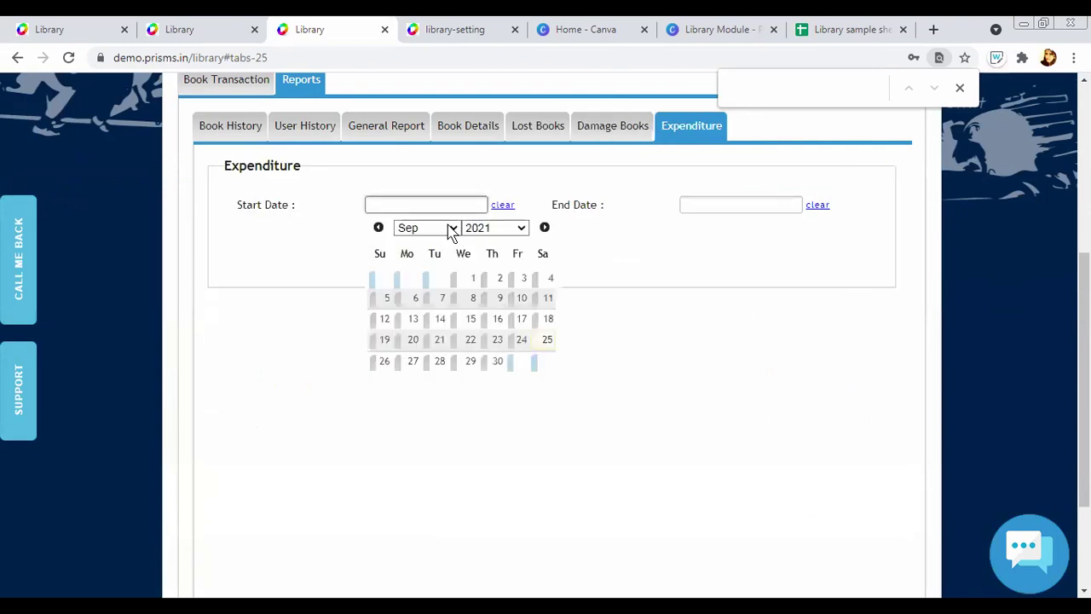
left_click(441, 271)
left_click(523, 278)
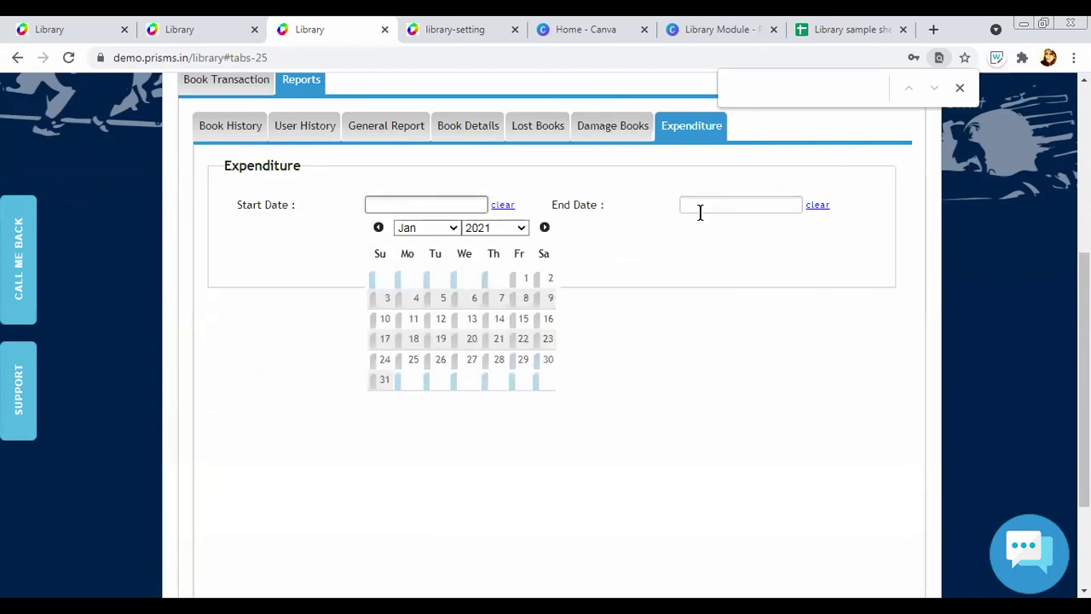
left_click(702, 209)
left_click(860, 340)
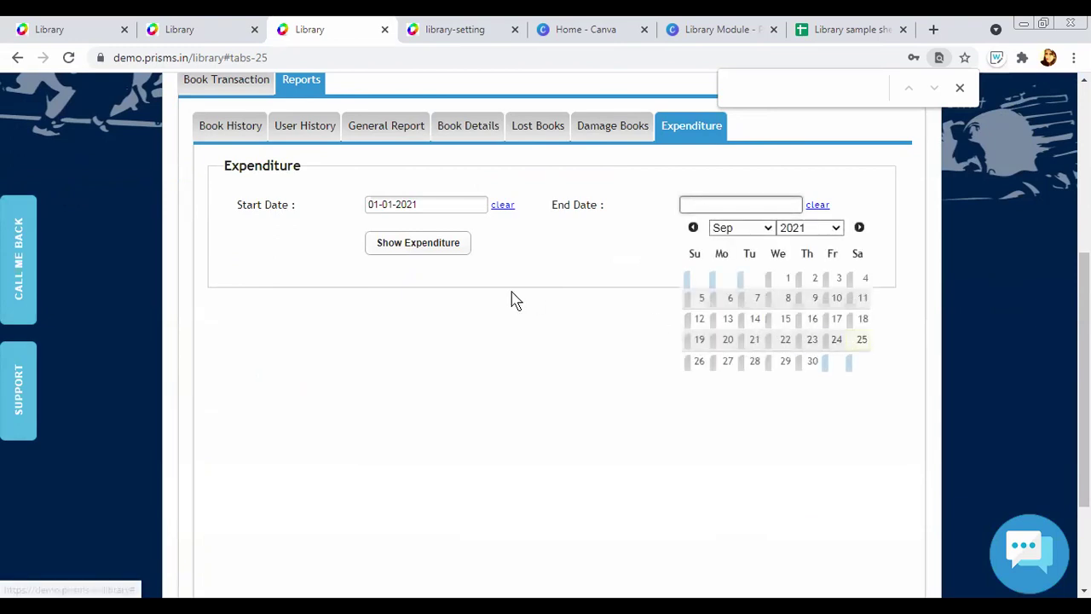
left_click(418, 243)
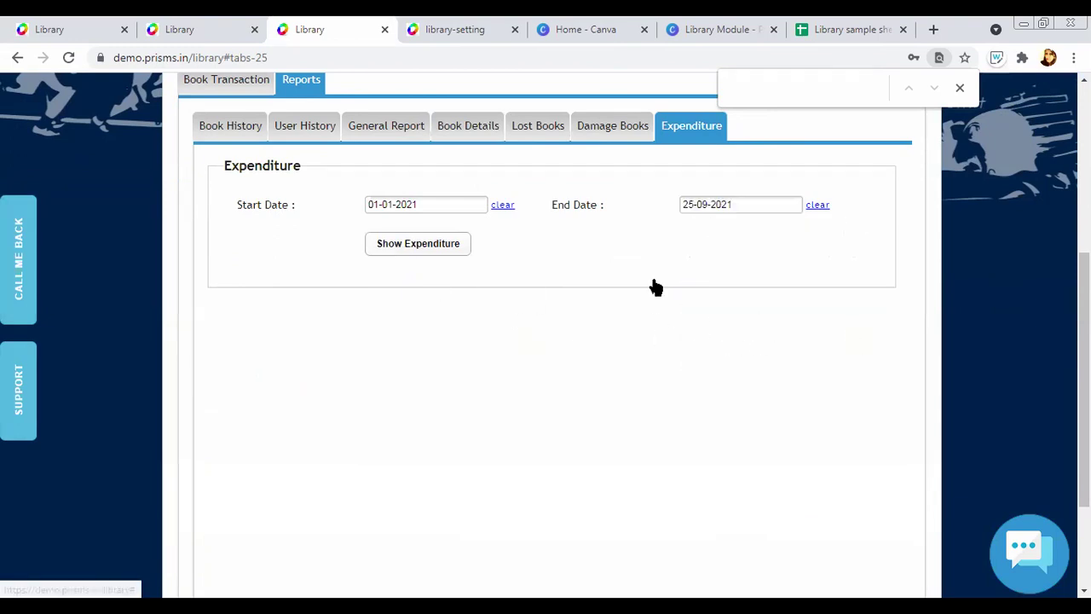
scroll(534, 317, "down", 1)
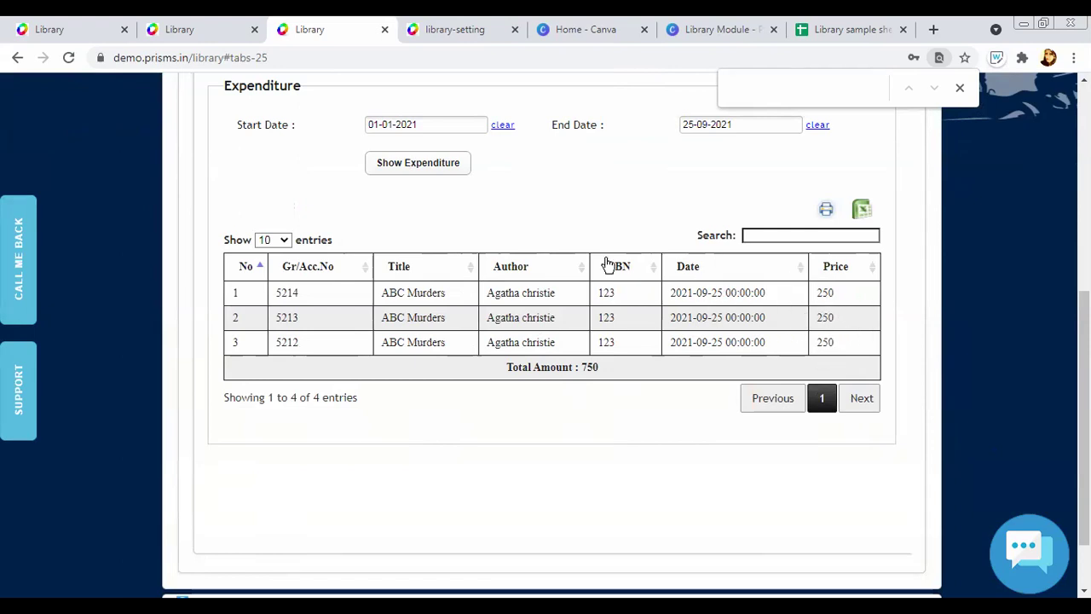
scroll(613, 286, "up", 2)
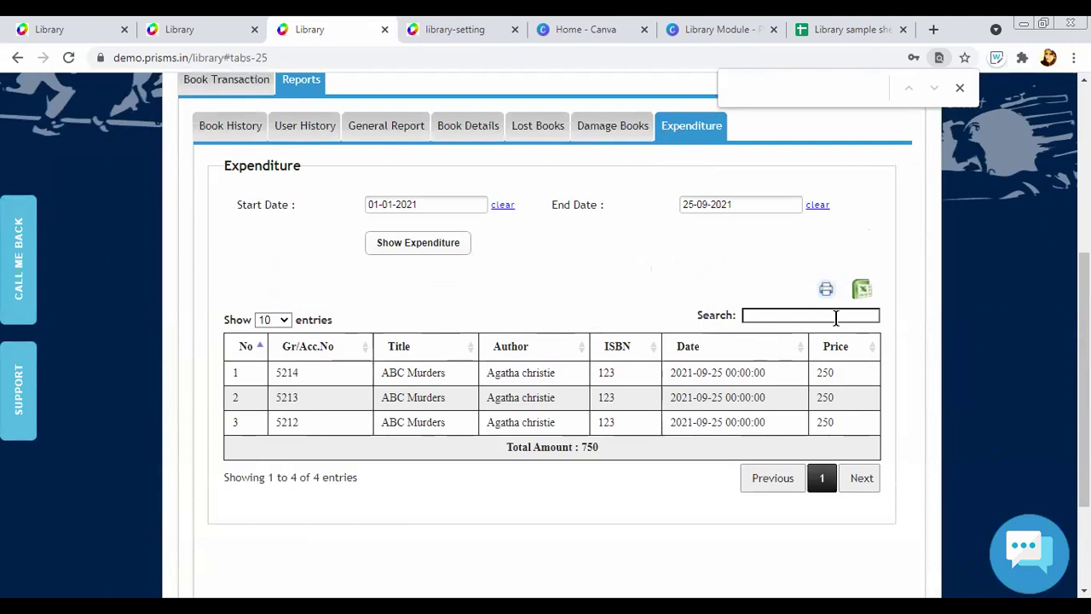
scroll(859, 318, "down", 2)
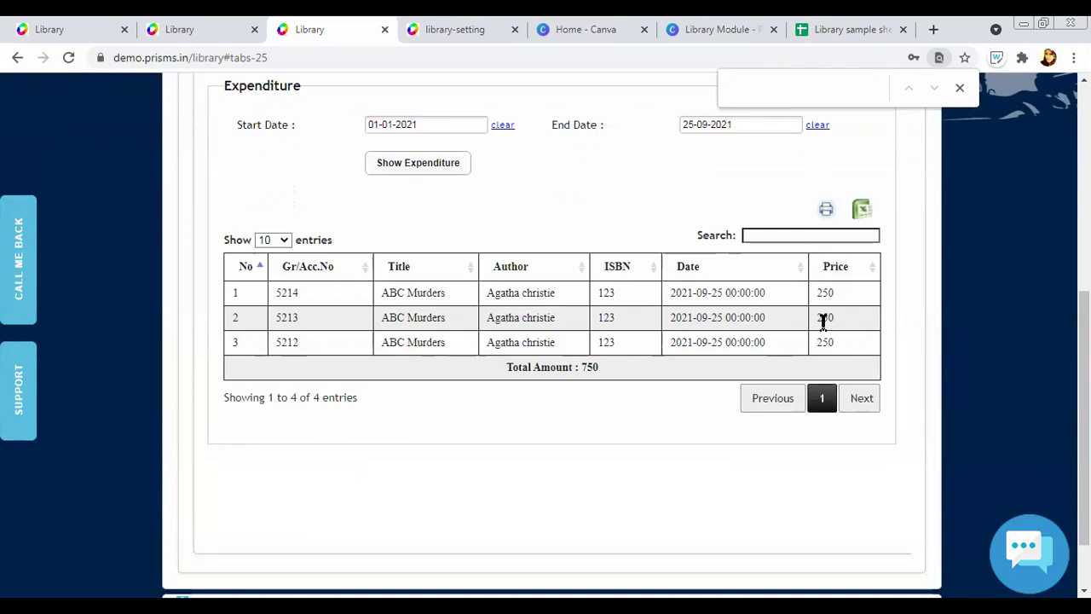
scroll(662, 346, "up", 2)
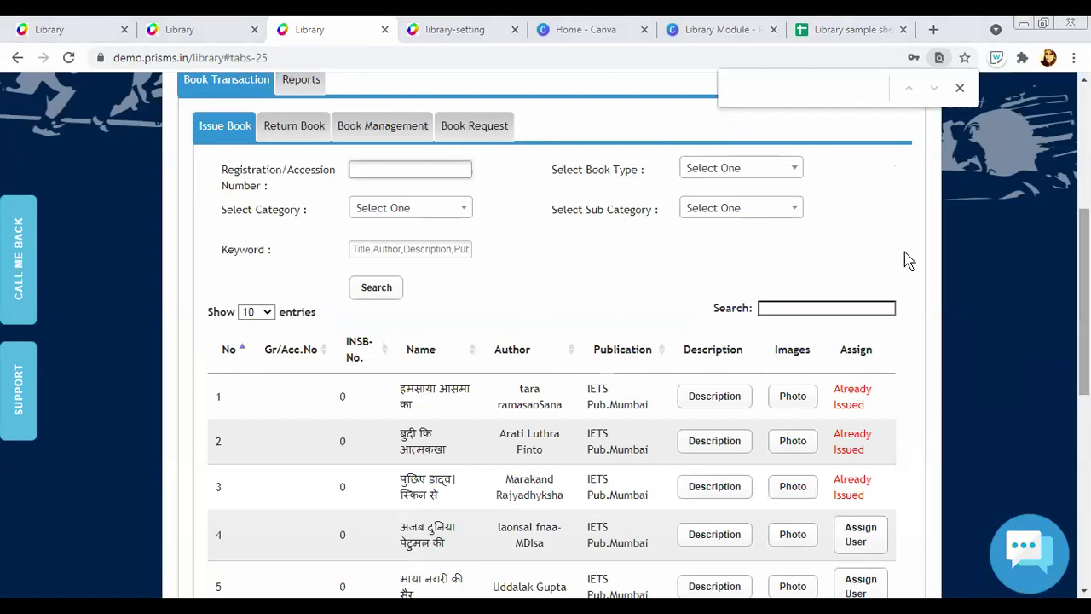
Review the selected student's filters and book entries in the User History report, and close the browser's find bar
scroll(379, 458, "up", 1)
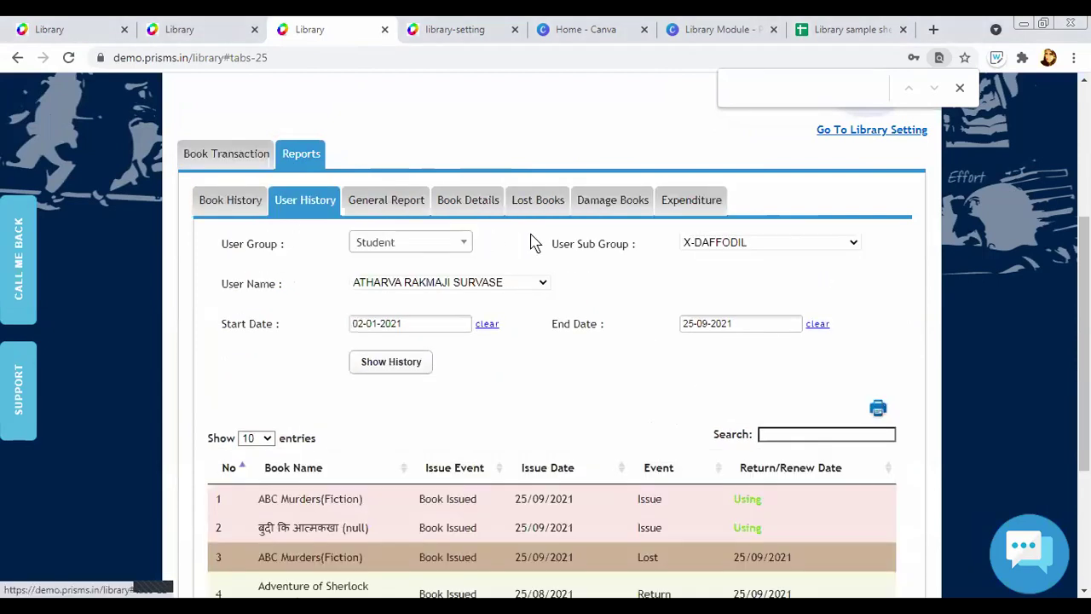
scroll(592, 370, "down", 1)
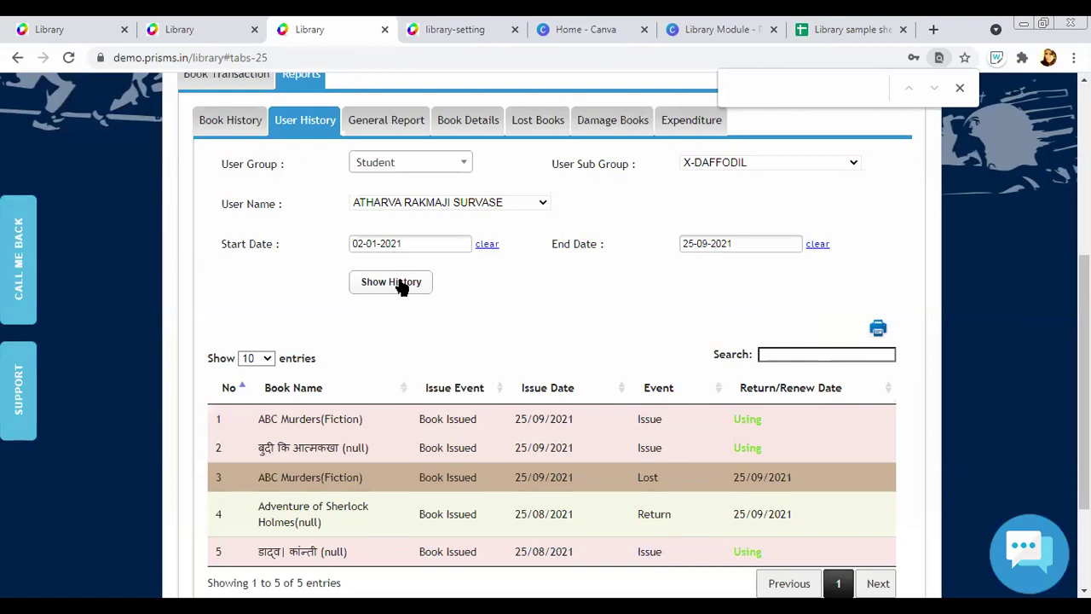
scroll(631, 372, "up", 1)
scroll(401, 311, "up", 1)
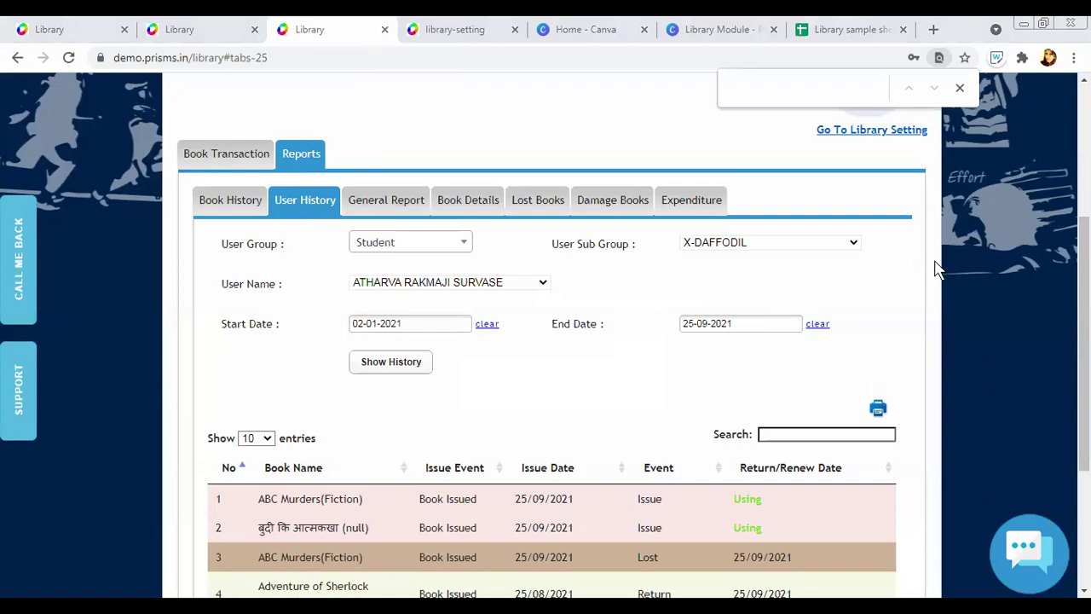
scroll(937, 268, "down", 1)
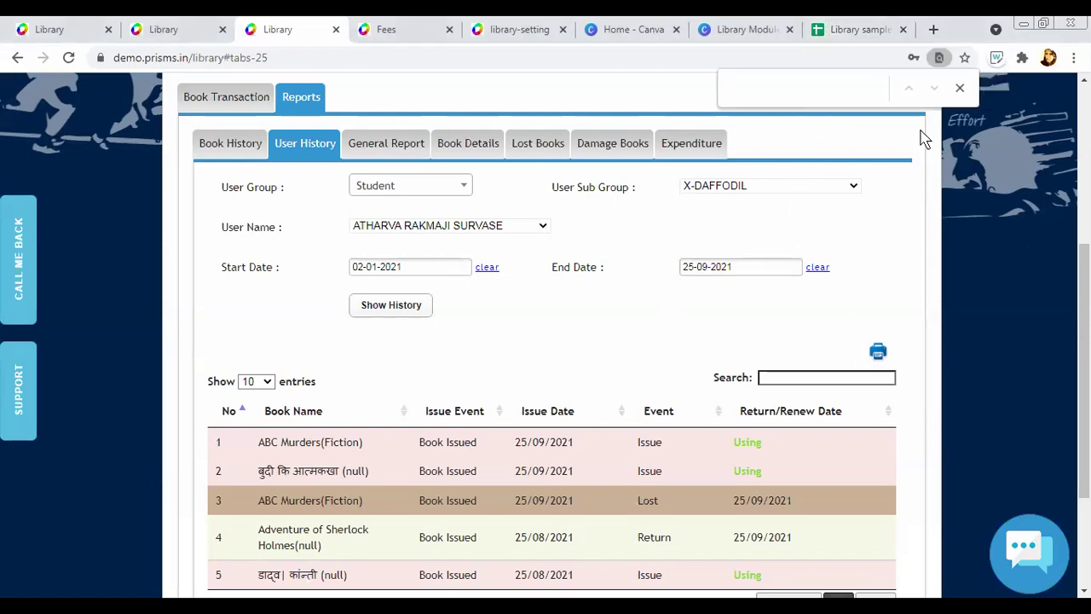
left_click(960, 89)
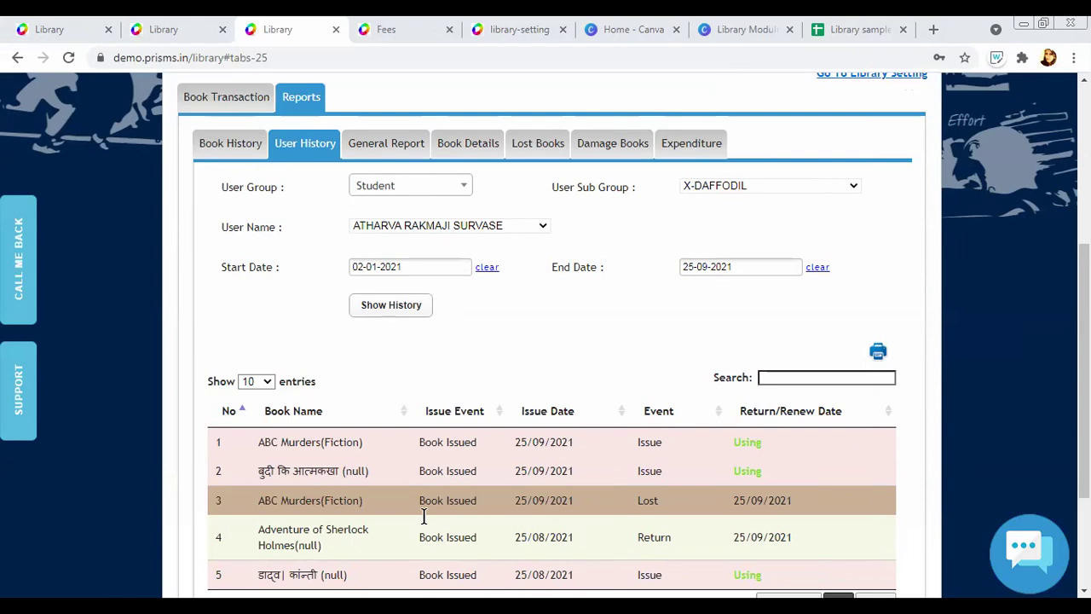
scroll(608, 312, "up", 2)
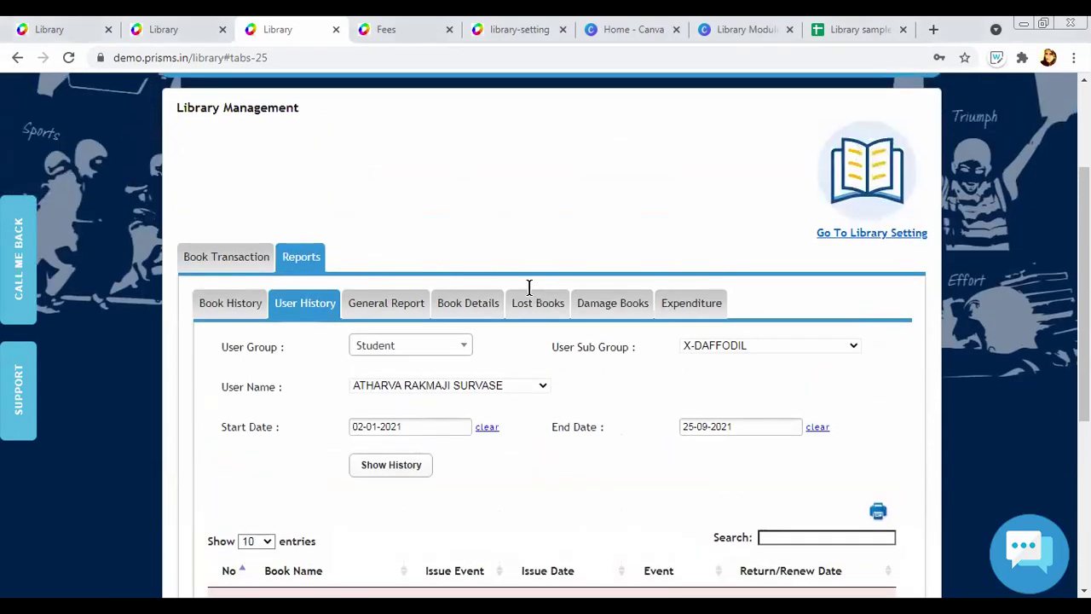
Look through the Issue Book list under Book Transaction and switch to the Library Module presentation in Canva
left_click(247, 260)
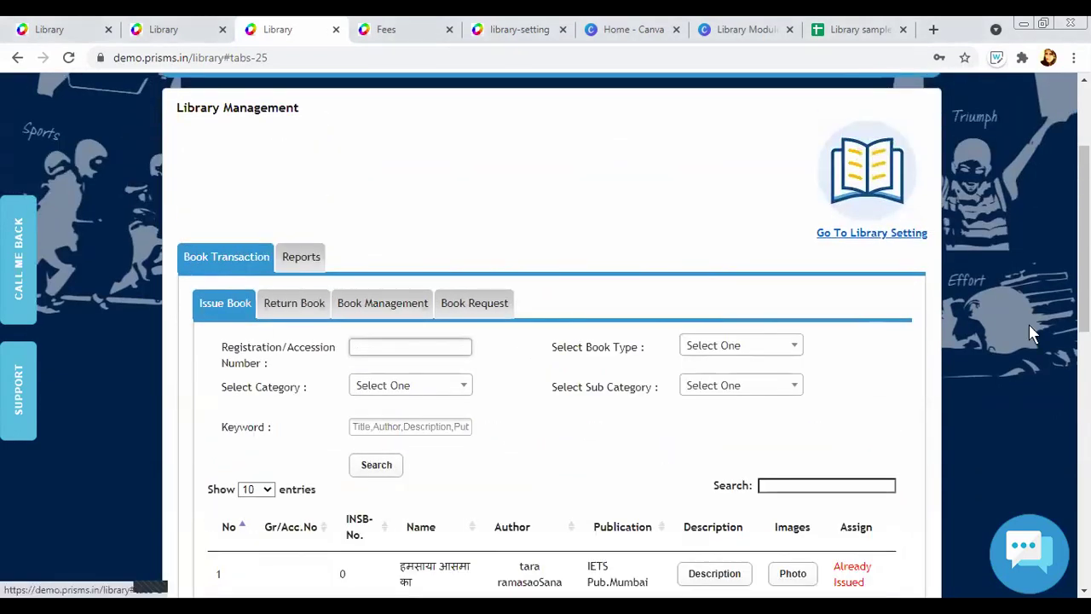
scroll(977, 351, "down", 3)
scroll(992, 341, "down", 4)
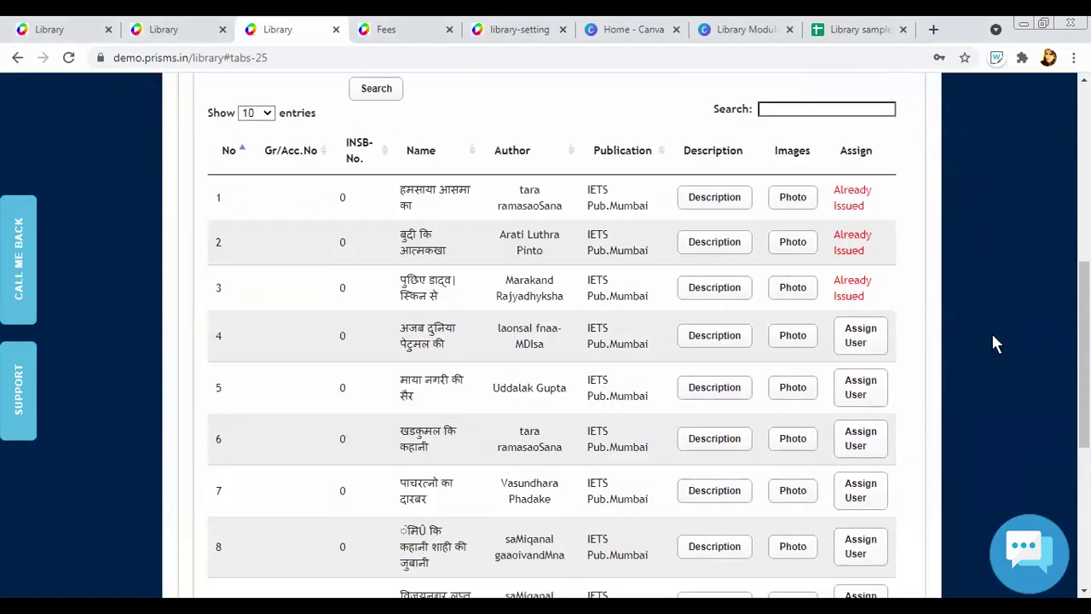
scroll(921, 348, "up", 5)
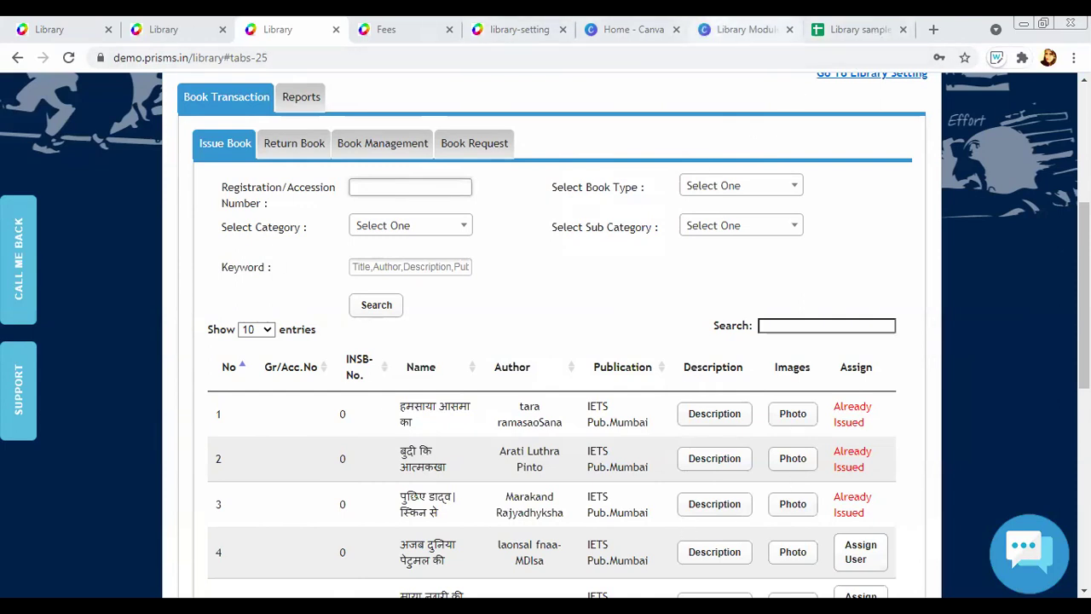
left_click(741, 29)
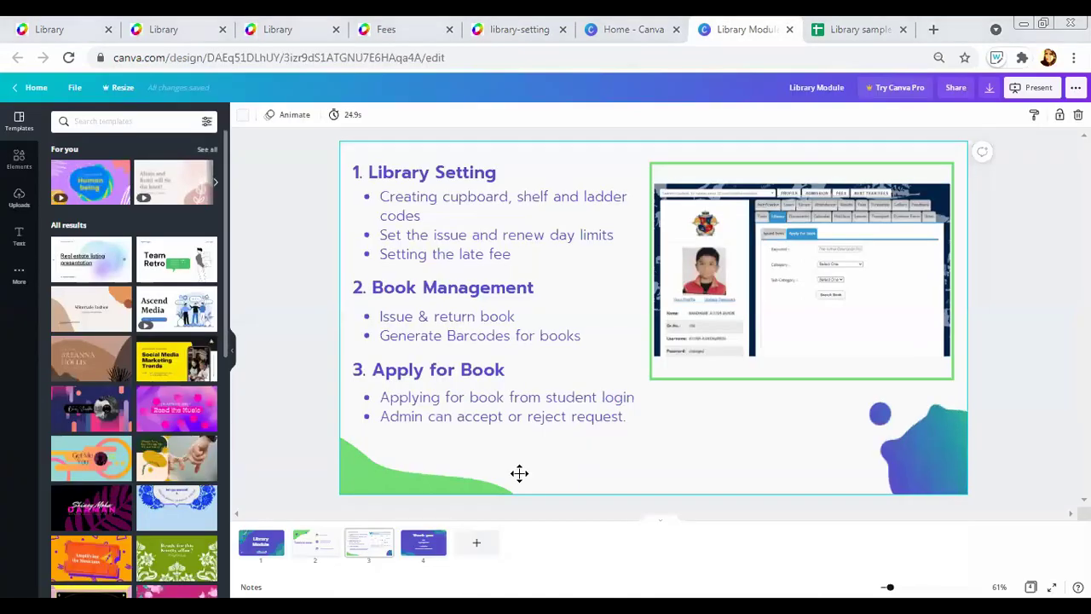